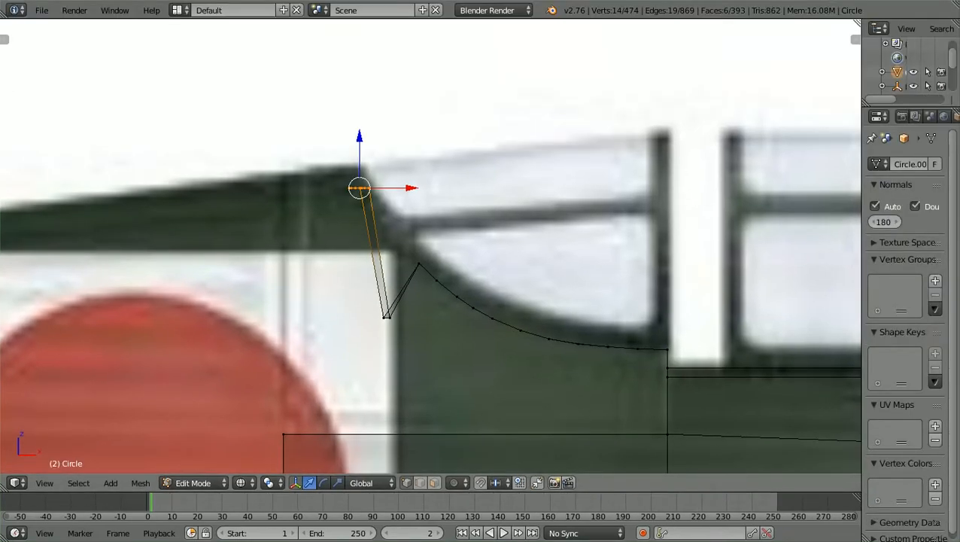
- Raise the selected top strip about 0.06 along global Z to the upper edge of the dark fuselage in the reference
scroll(431, 246, "down", 6)
scroll(431, 246, "up", 6)
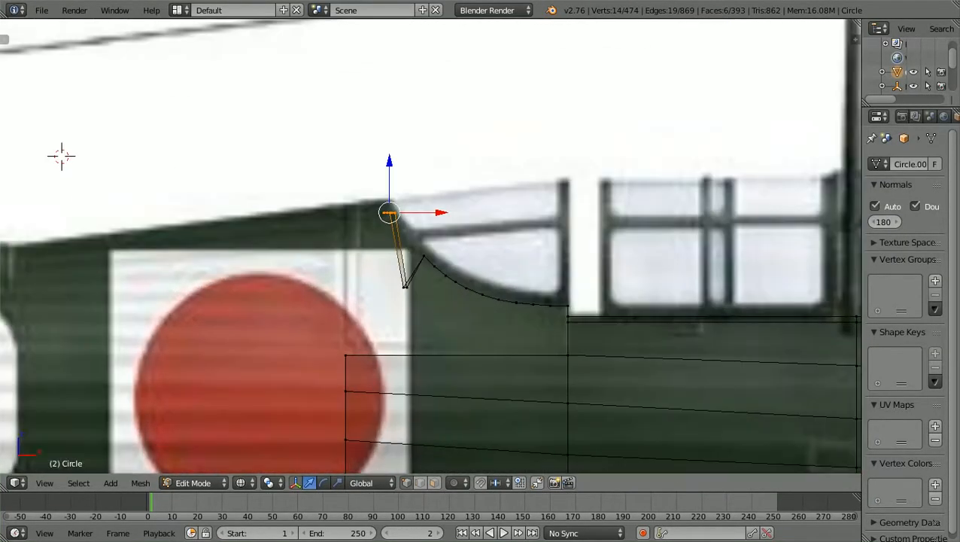
scroll(427, 247, "up", 2)
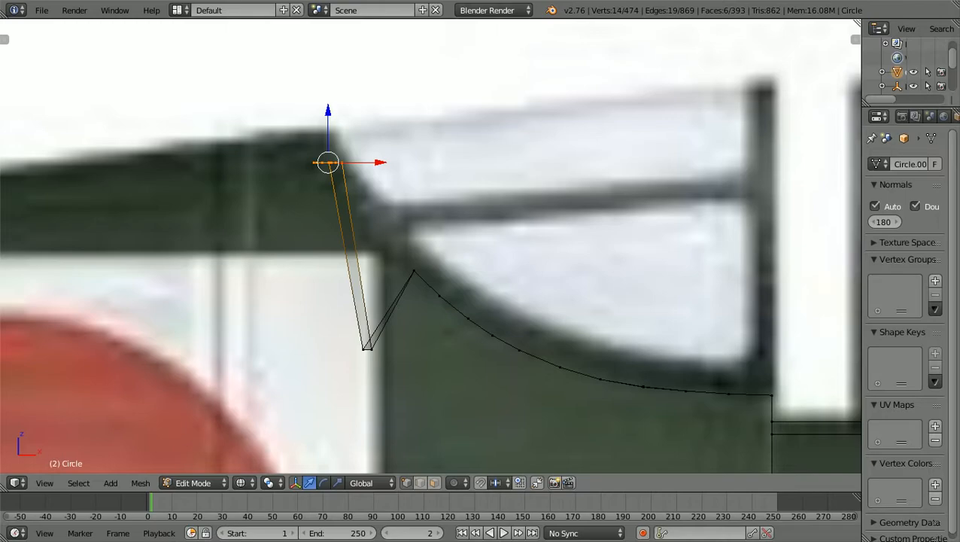
key("g")
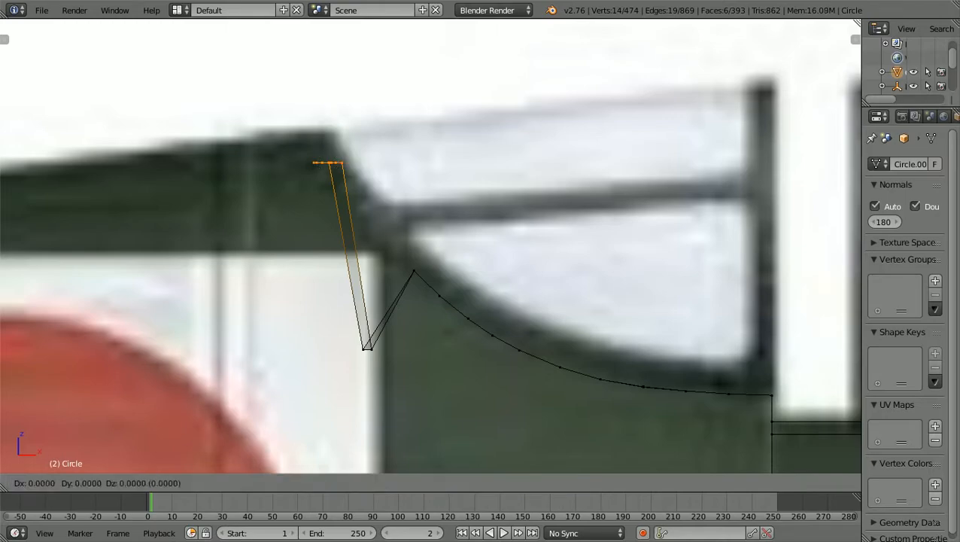
key("z")
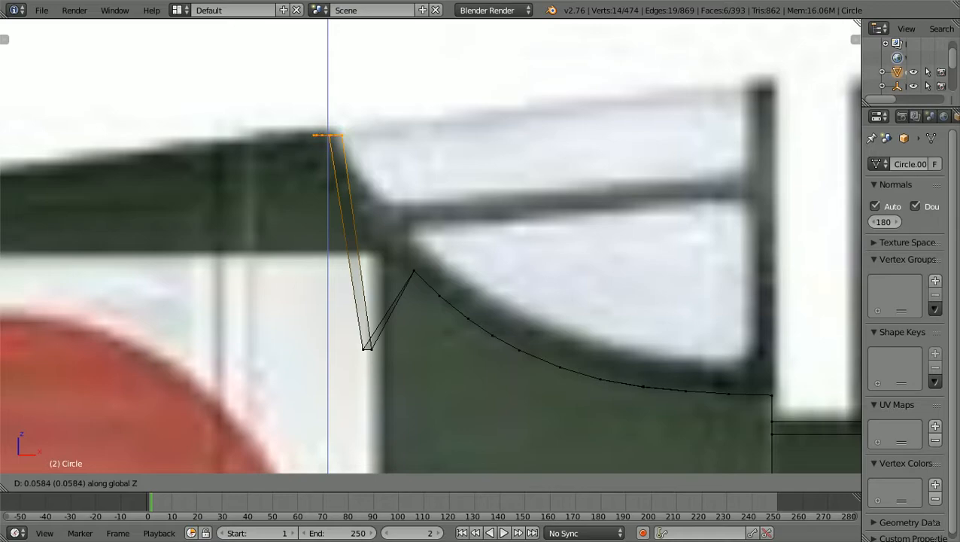
key("Return")
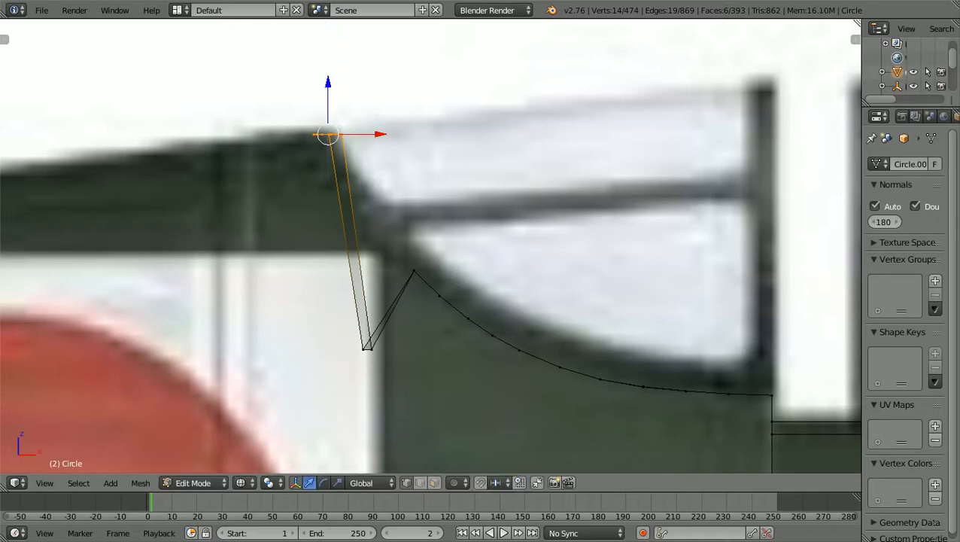
- Tilt the top strip about global Y toward the canopy slope, then reposition it about -0.02 along Z and 0.01 along X
key("r")
key("y")
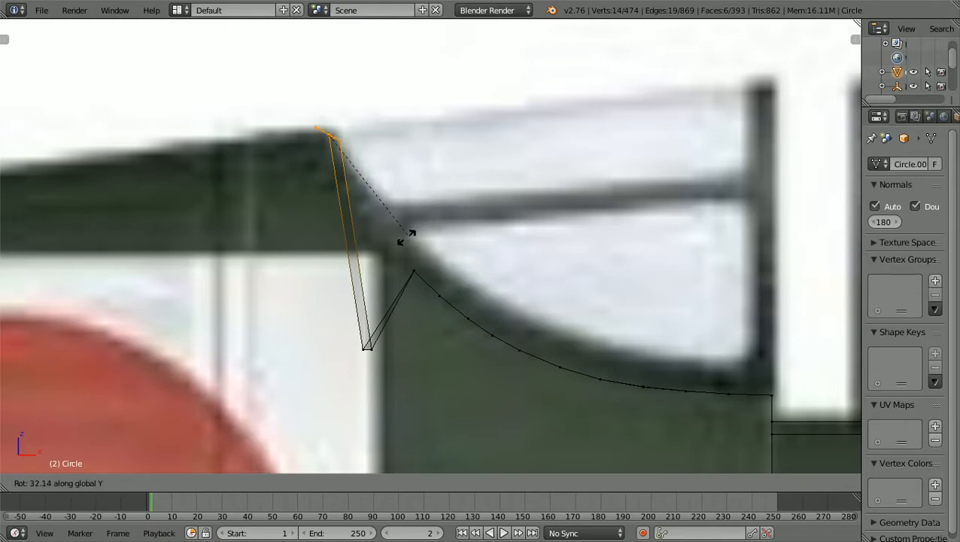
left_click(332, 250)
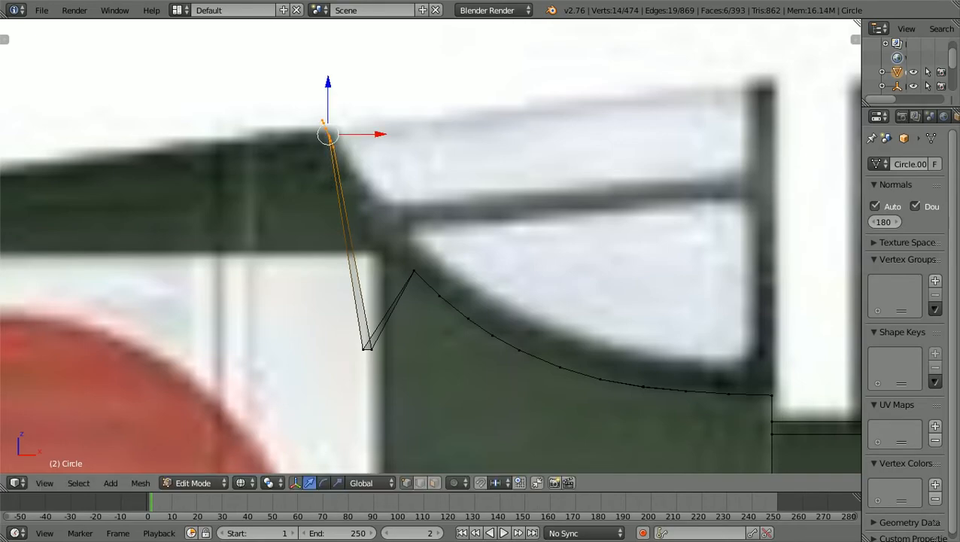
key("g")
key("z")
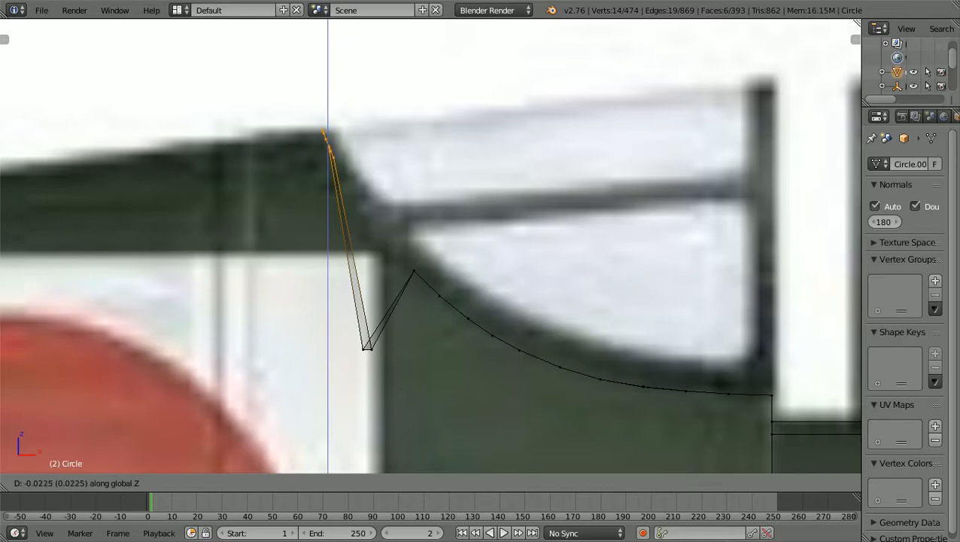
key("Return")
key("g")
key("x")
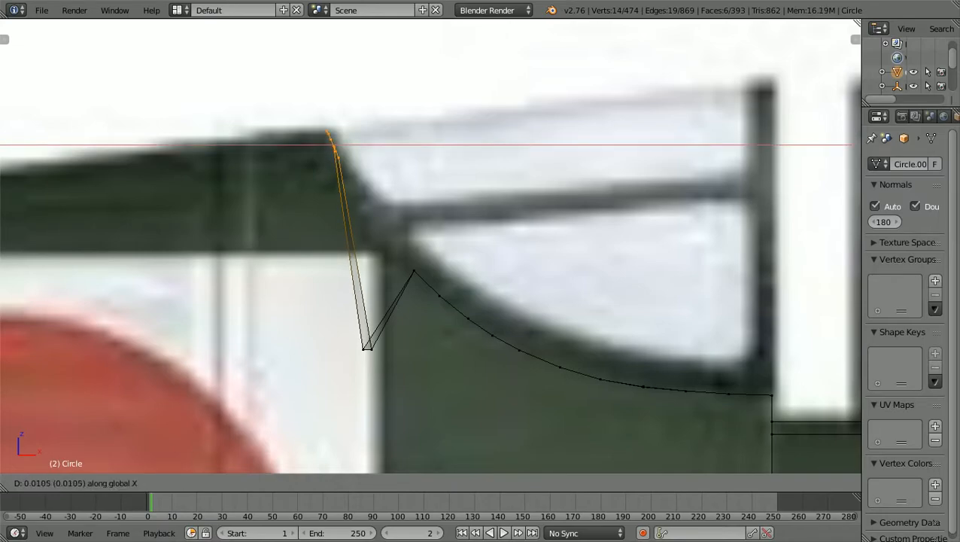
key("Return")
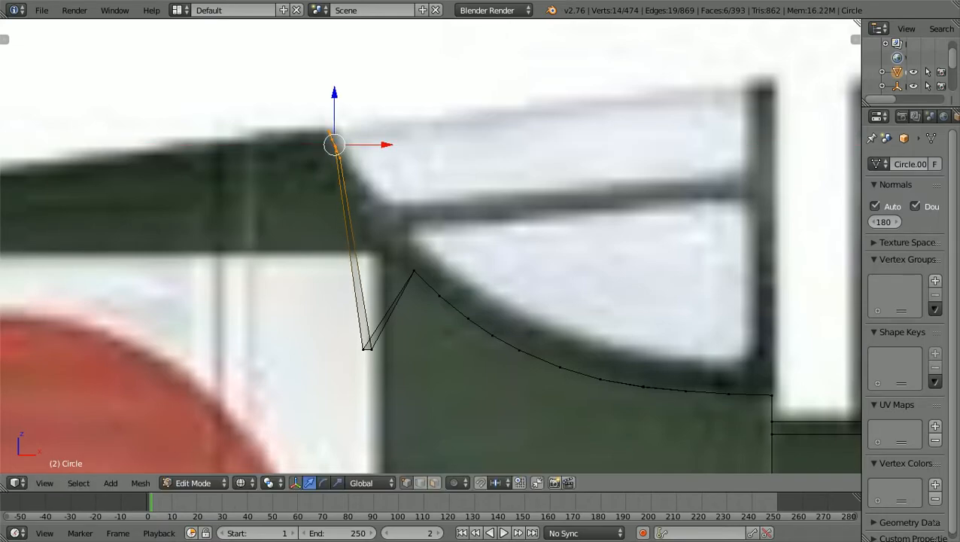
- Rotate the top strip about 11° around global Y and shift it slightly along X onto the canopy's rear edge
scroll(430, 246, "up", 3, "shift")
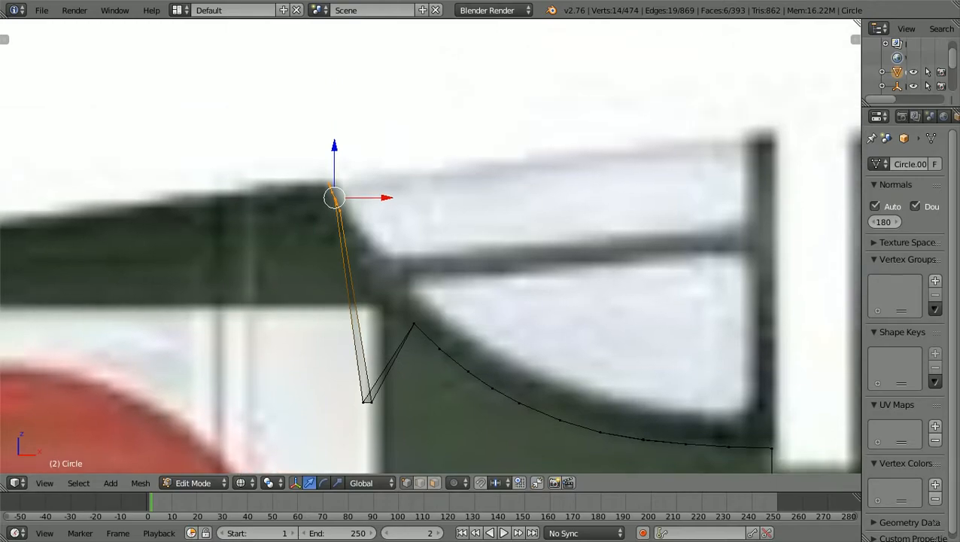
scroll(430, 246, "down", 3, "ctrl")
scroll(431, 246, "up", 3)
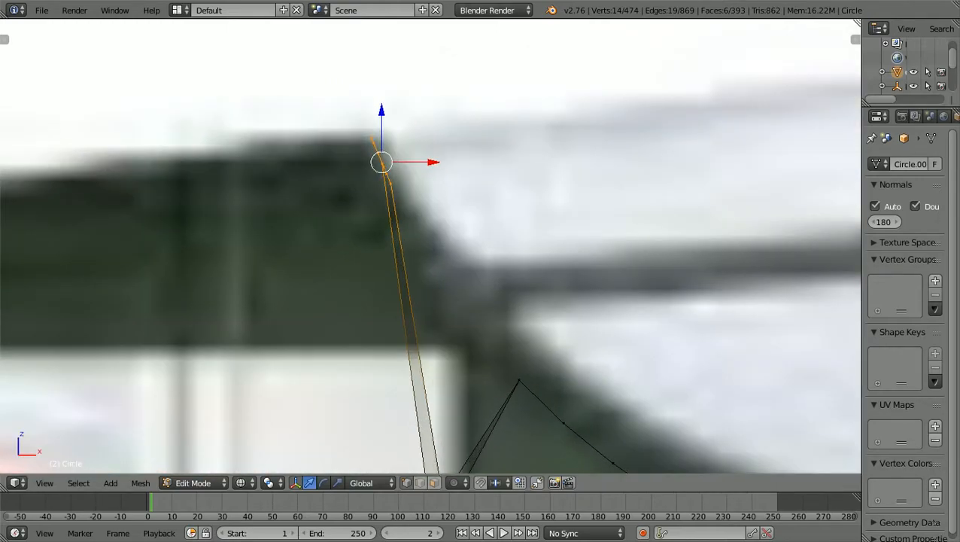
key("r")
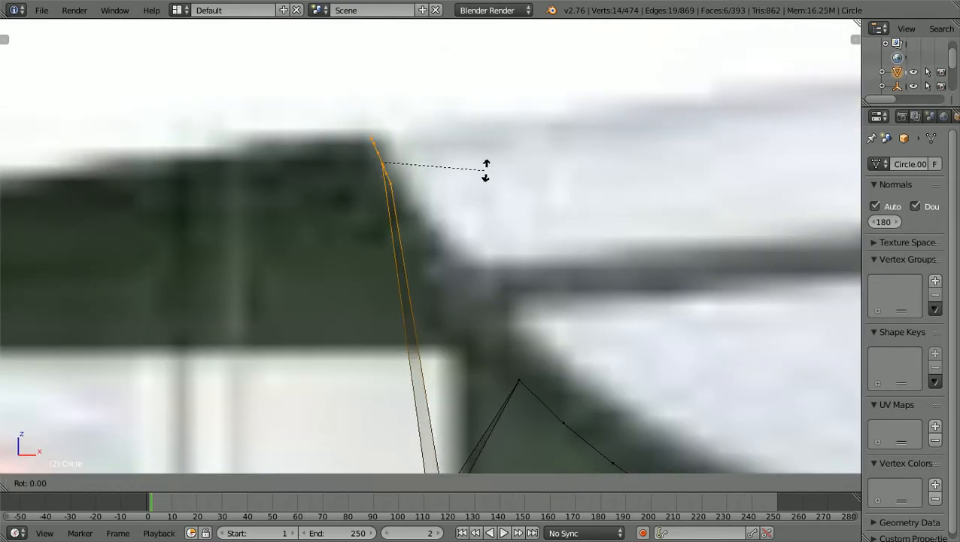
key("y")
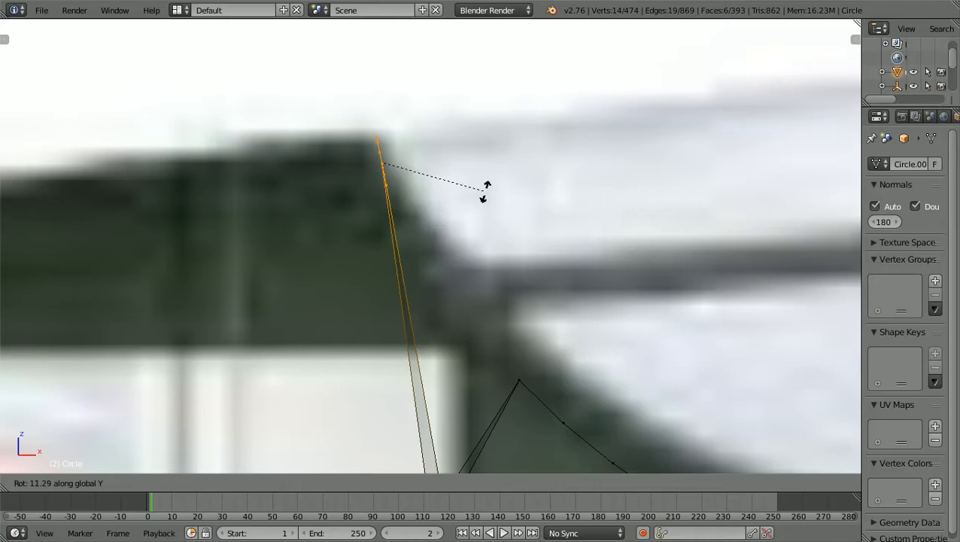
left_click(485, 191)
key("g")
key("x")
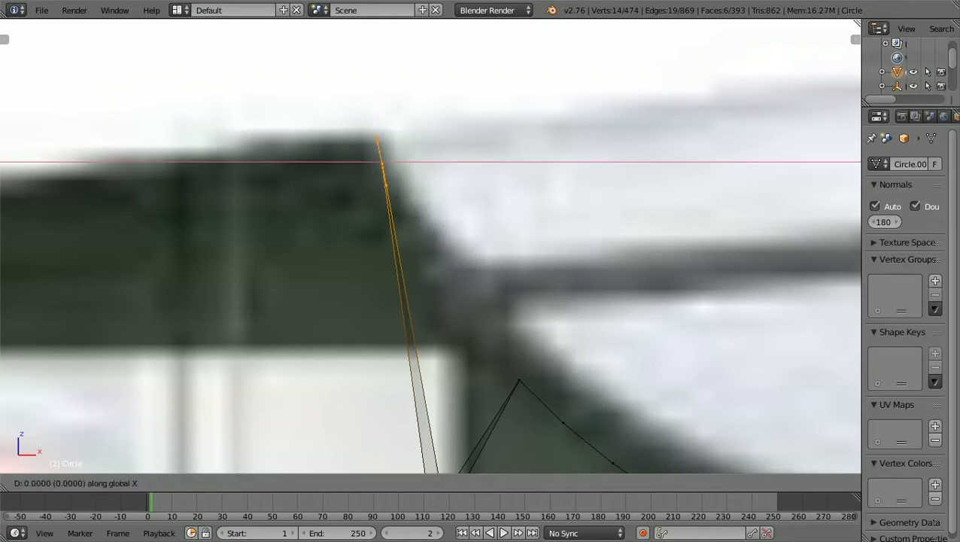
key("Return")
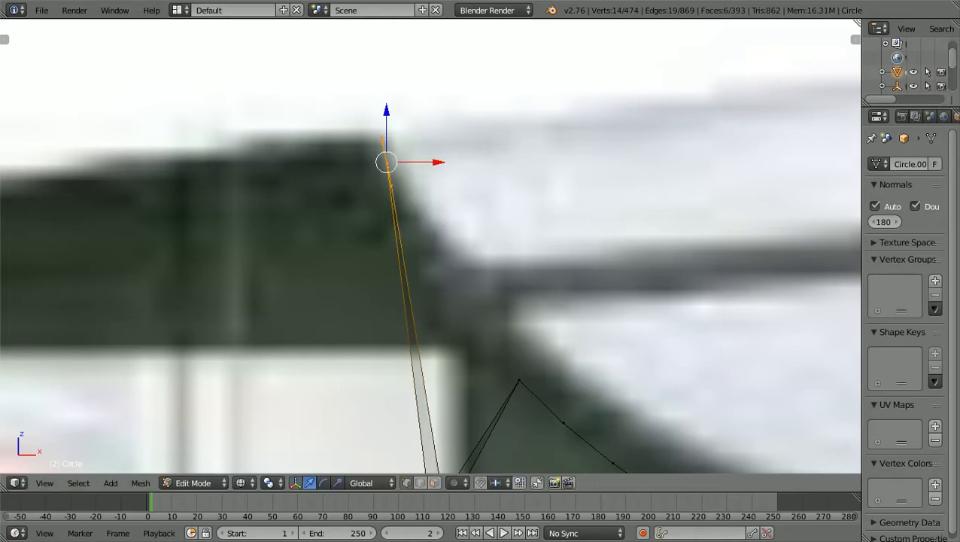
- Fine-tune the top strip's tilt by about -3° around global Y to follow the rear canopy edge
scroll(431, 245, "down", 5)
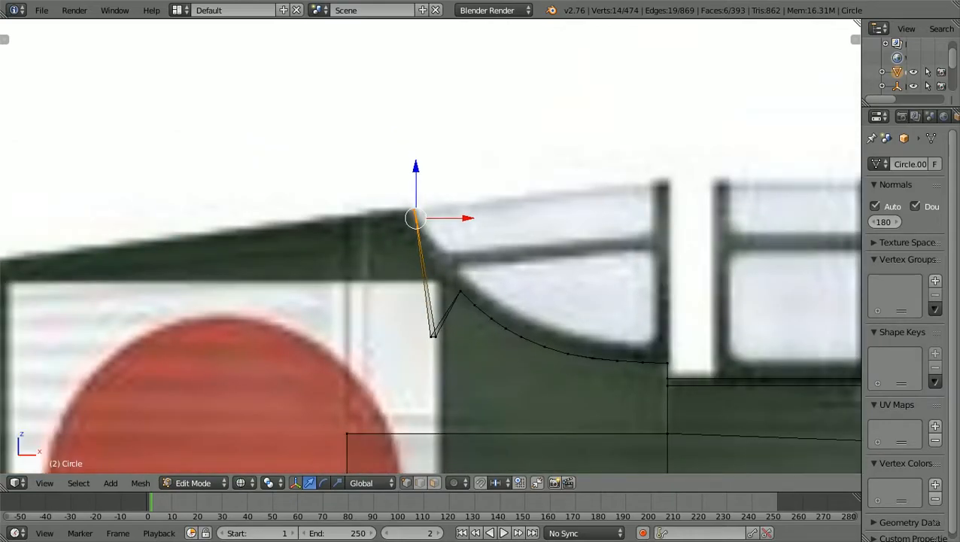
scroll(431, 247, "up", 4)
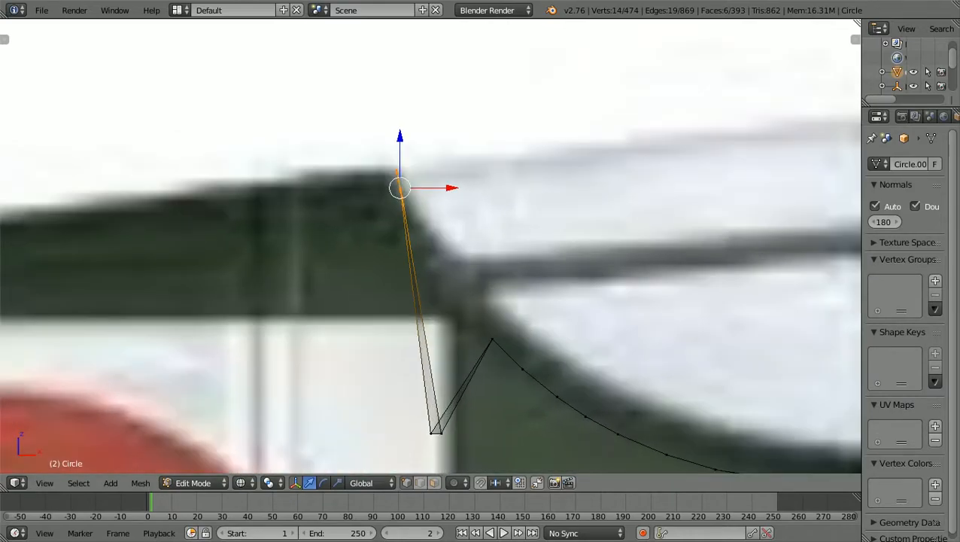
scroll(431, 273, "up", 2)
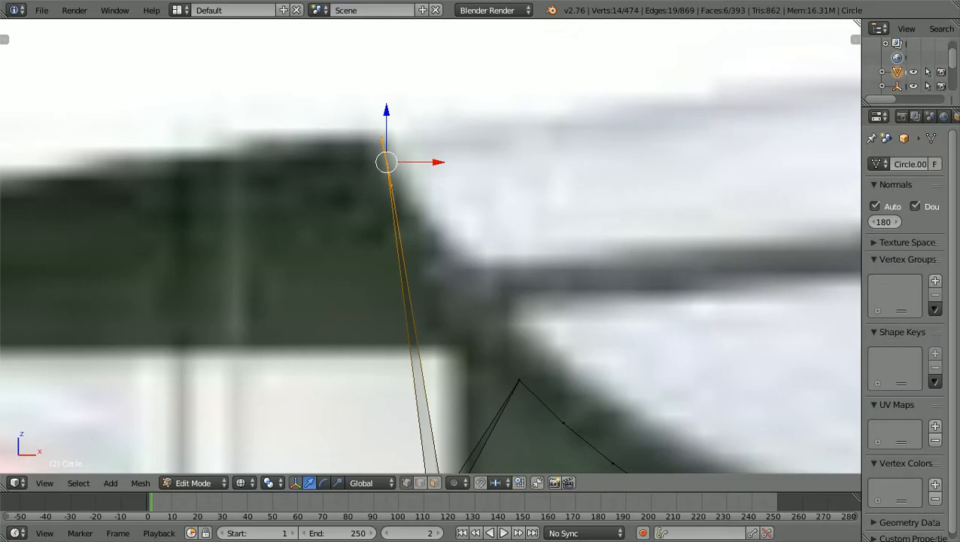
scroll(430, 249, "up", 1)
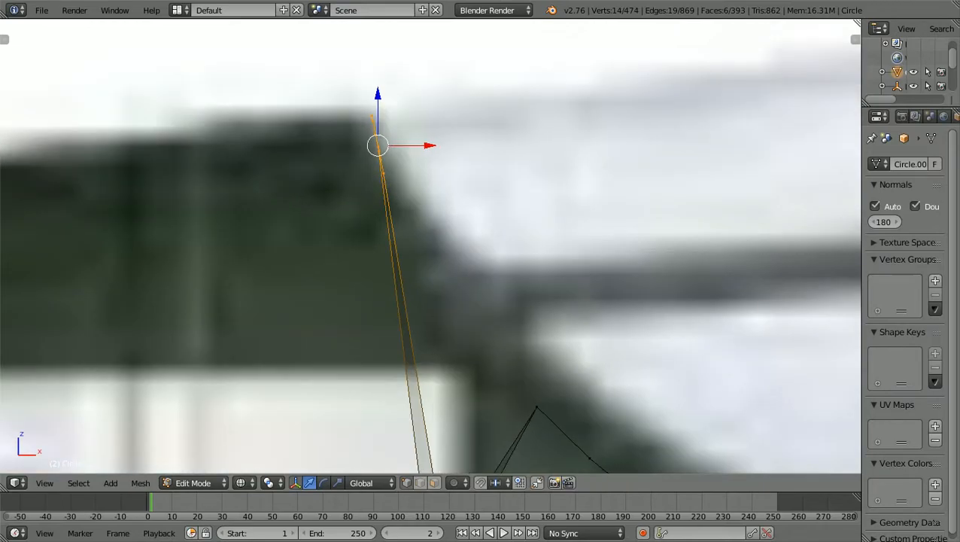
key("r")
key("y")
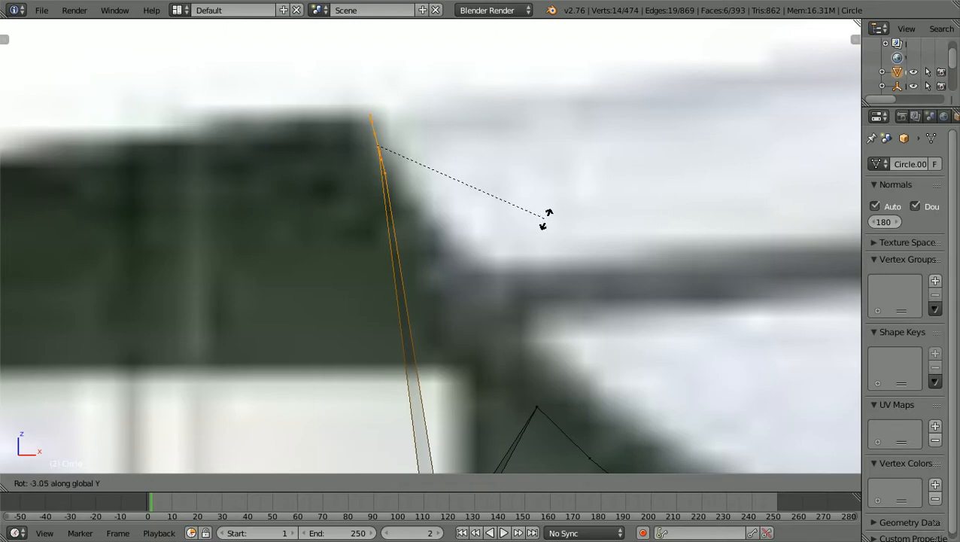
left_click(547, 215)
scroll(546, 215, "down", 4)
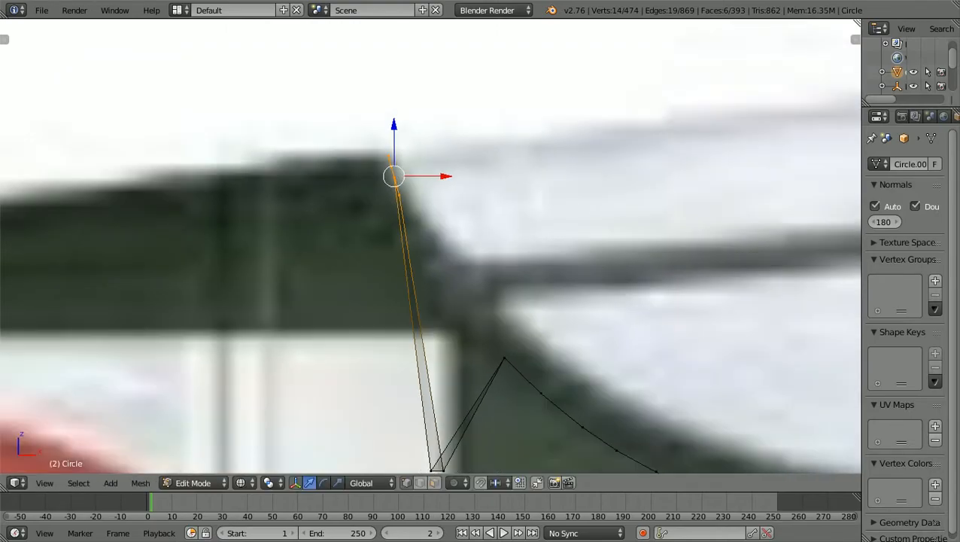
scroll(546, 215, "up", 2)
scroll(437, 244, "down", 1)
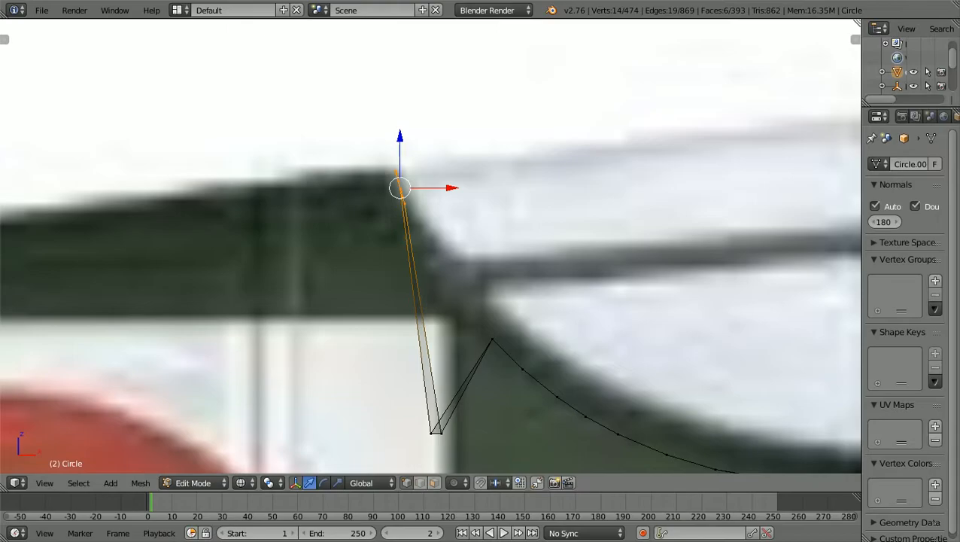
- Examine the top strip's shape in solid shading from an angled view and the right view
key("z")
mouse_move(437, 244)
middle_mouse_down()
mouse_move(400, 280)
mouse_move(320, 257)
mouse_move(323, 250)
mouse_move(286, 256)
mouse_move(316, 264)
middle_mouse_up()
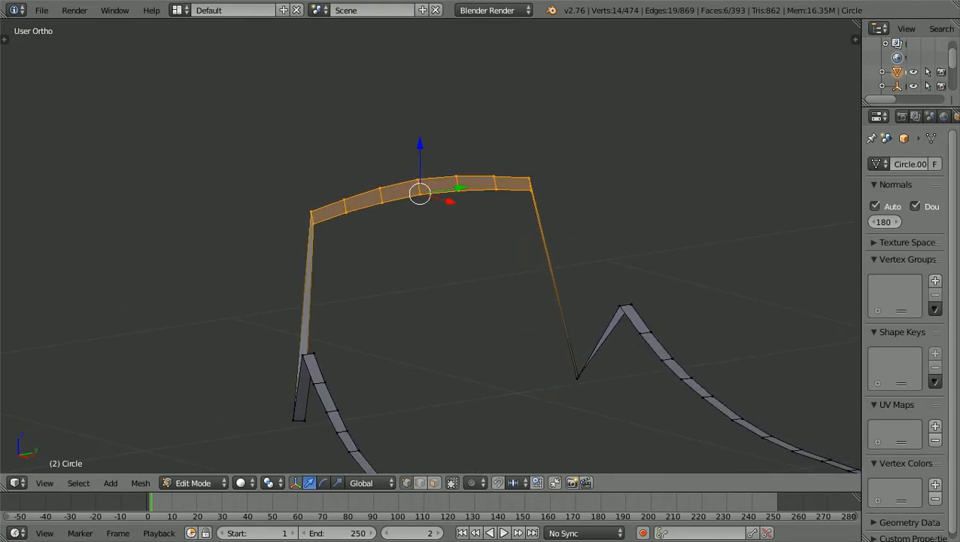
key("KP_3")
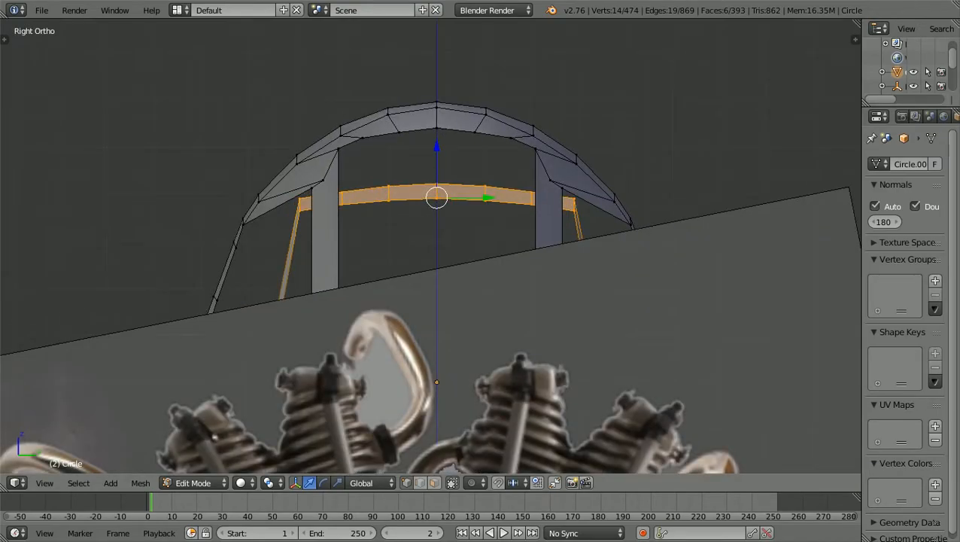
scroll(430, 249, "down", 2)
scroll(434, 249, "down", 2)
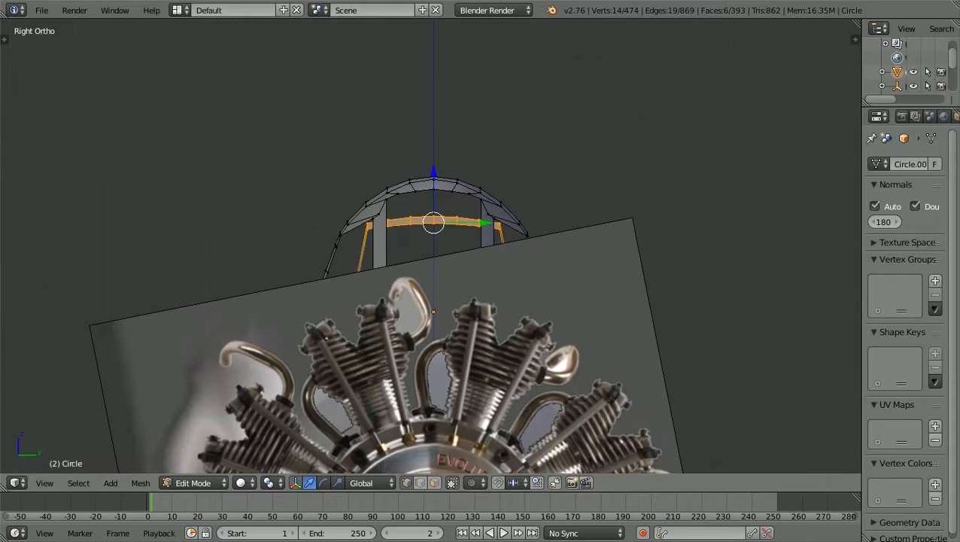
scroll(435, 249, "up", 1)
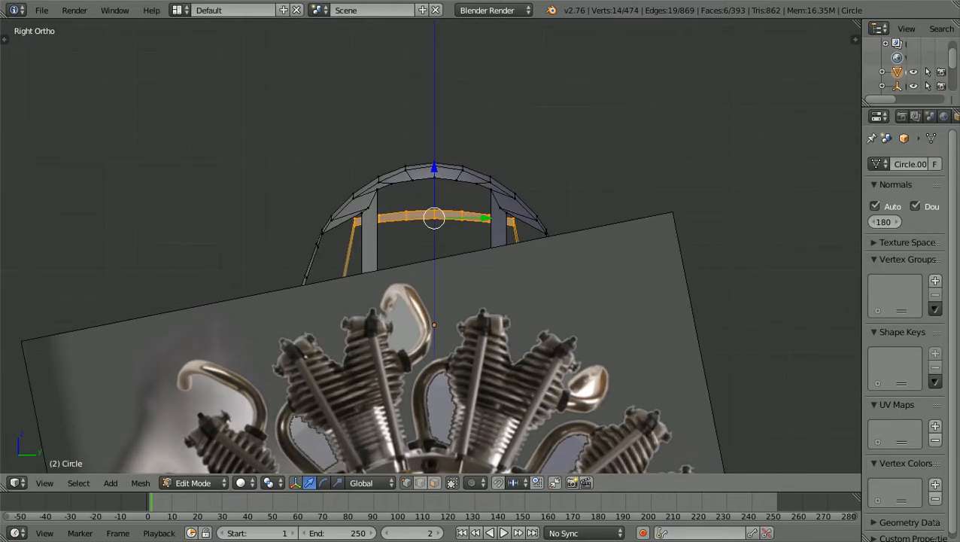
key("KP_1")
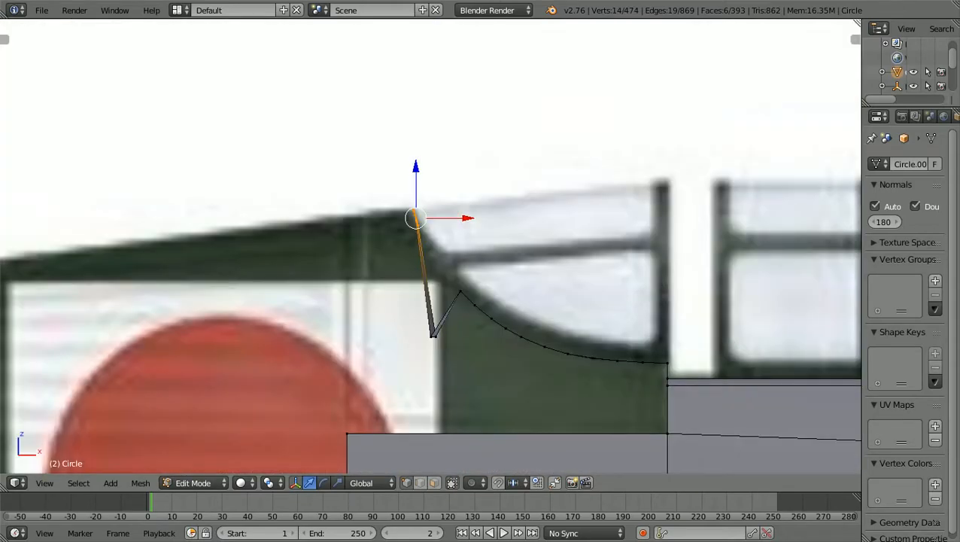
- Raise the four low vertices linking the top strip to the side curves about 0.27 along global Z
scroll(430, 249, "up", 2)
key("a")
scroll(429, 245, "up", 2)
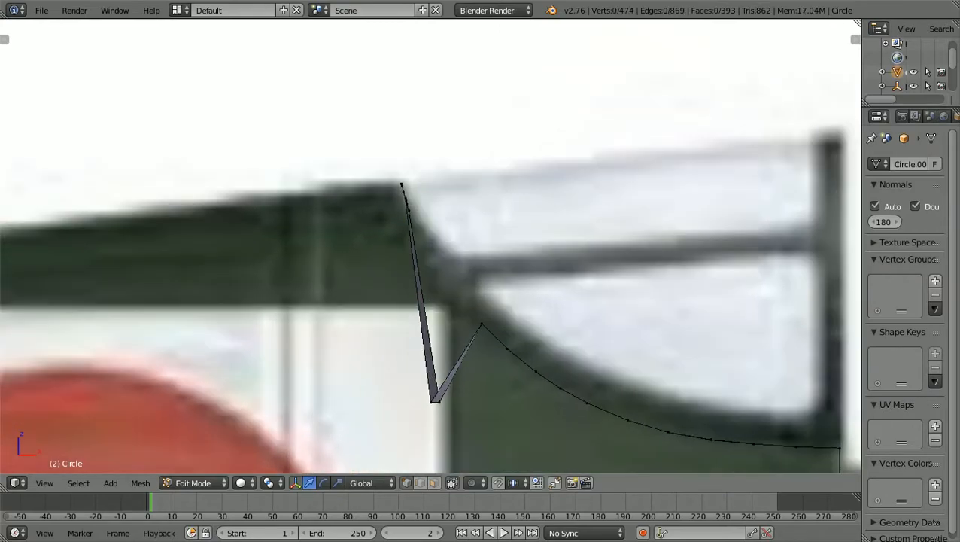
scroll(430, 246, "down", 5, "shift")
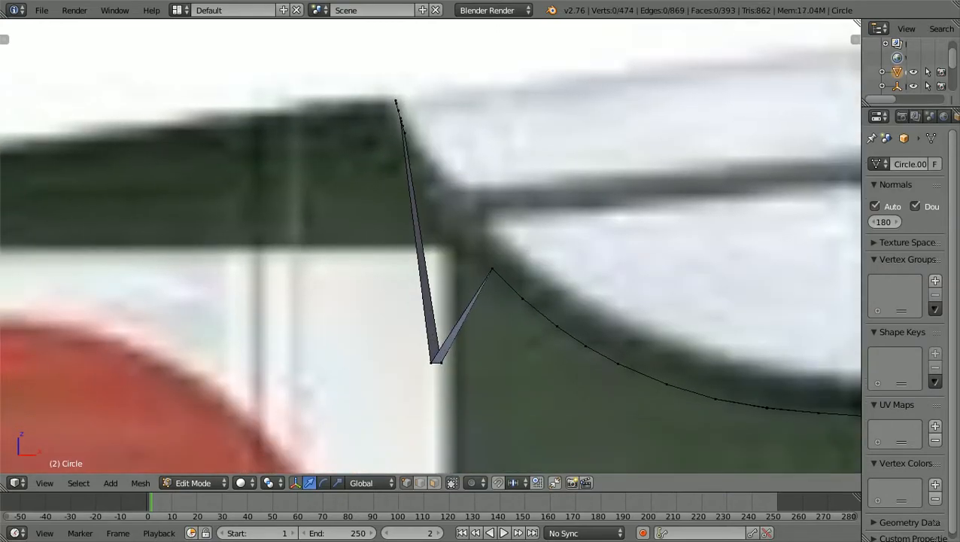
scroll(430, 245, "up", 2)
scroll(430, 245, "down", 5, "shift")
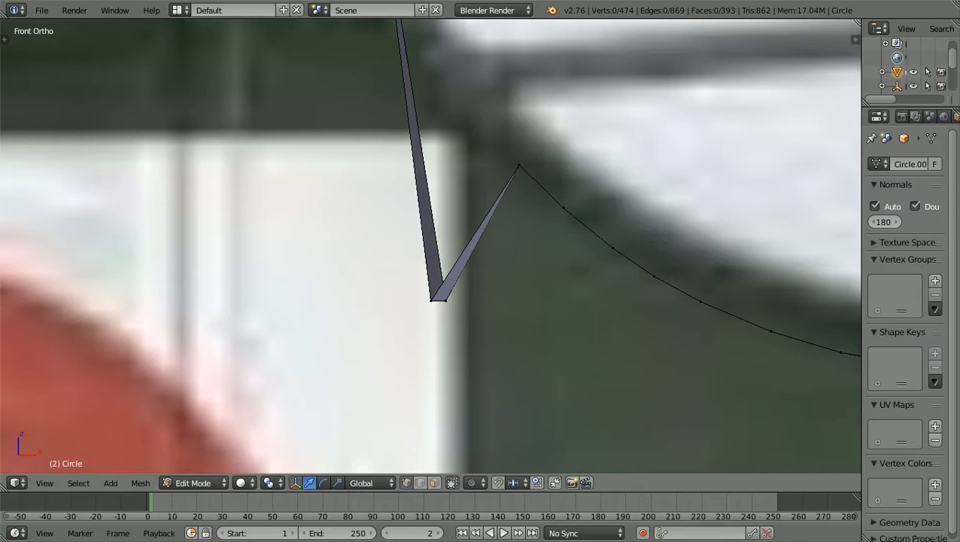
key("z")
key("b")
left_click_drag(390, 348, 484, 273)
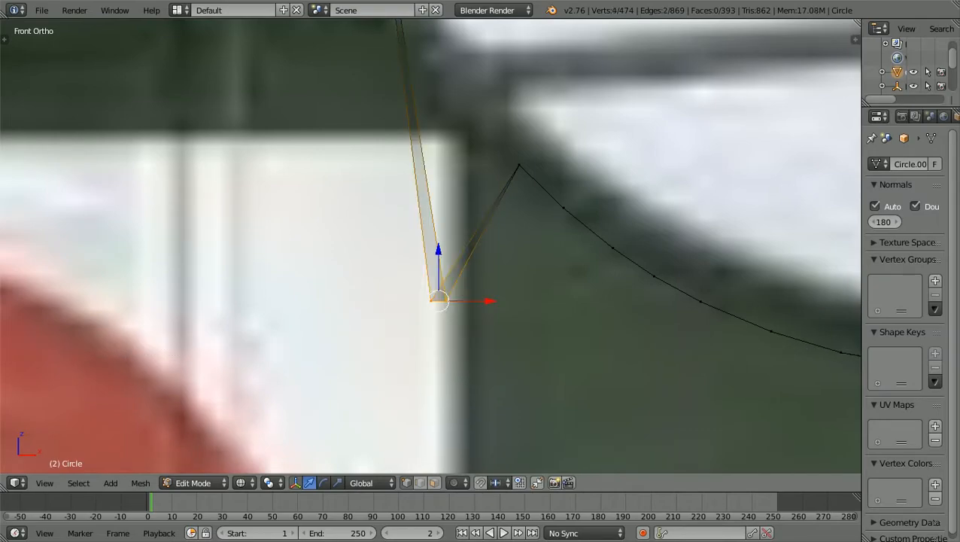
key("z")
scroll(431, 246, "down", 2)
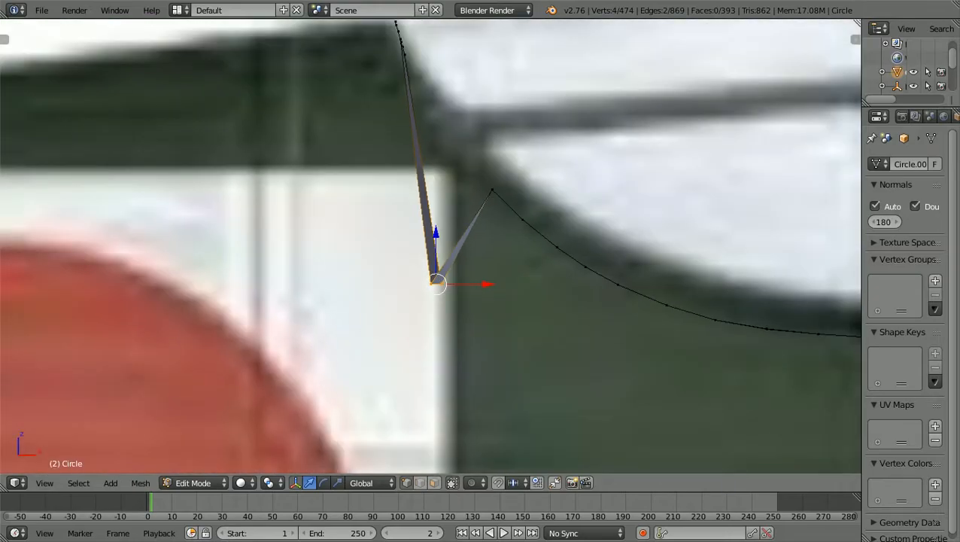
scroll(430, 246, "up", 7, "shift")
scroll(430, 245, "down", 2, "shift")
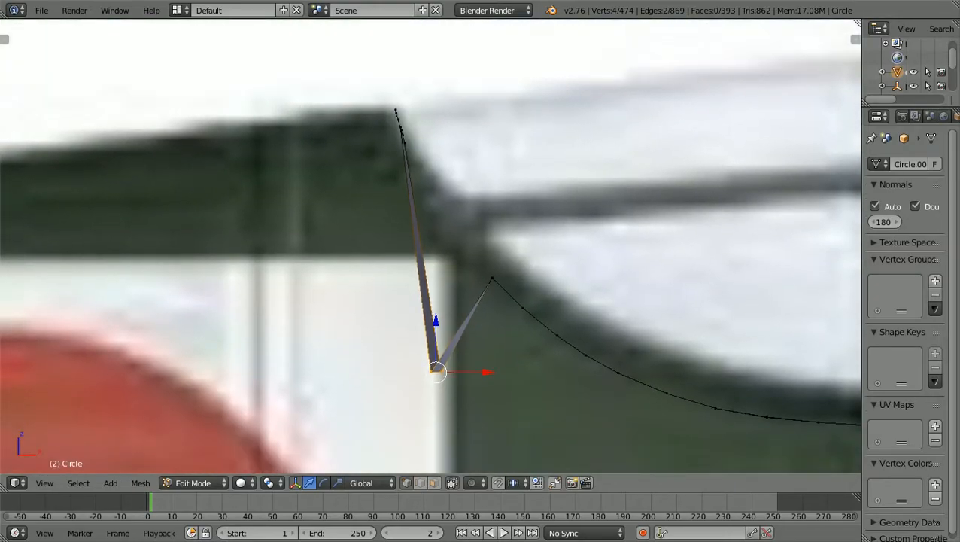
key("g")
key("z")
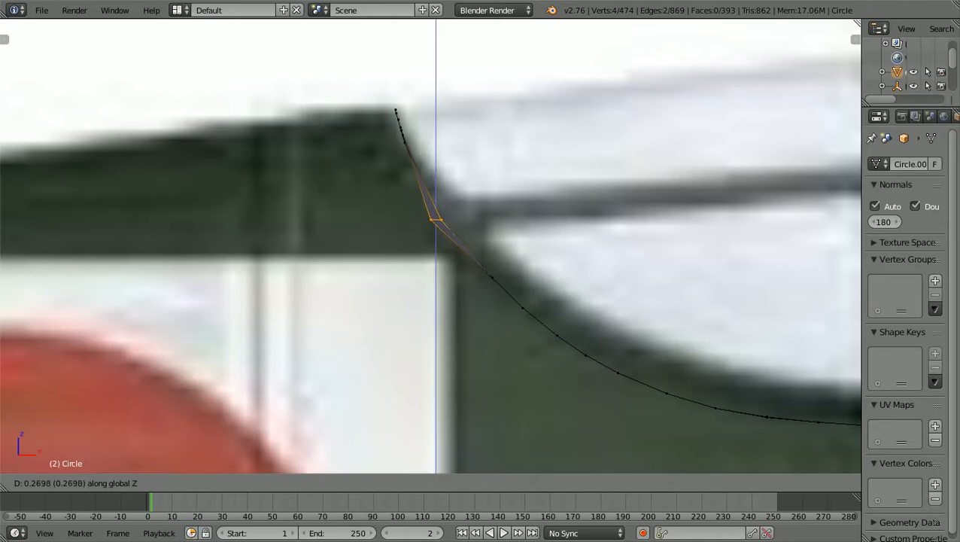
key("Return")
- Shift the four linking vertices about 0.009 along global X toward the canopy's rear edge, leaving nothing selected
scroll(433, 256, "up", 1)
scroll(430, 245, "up", 1)
scroll(430, 246, "up", 3, "shift")
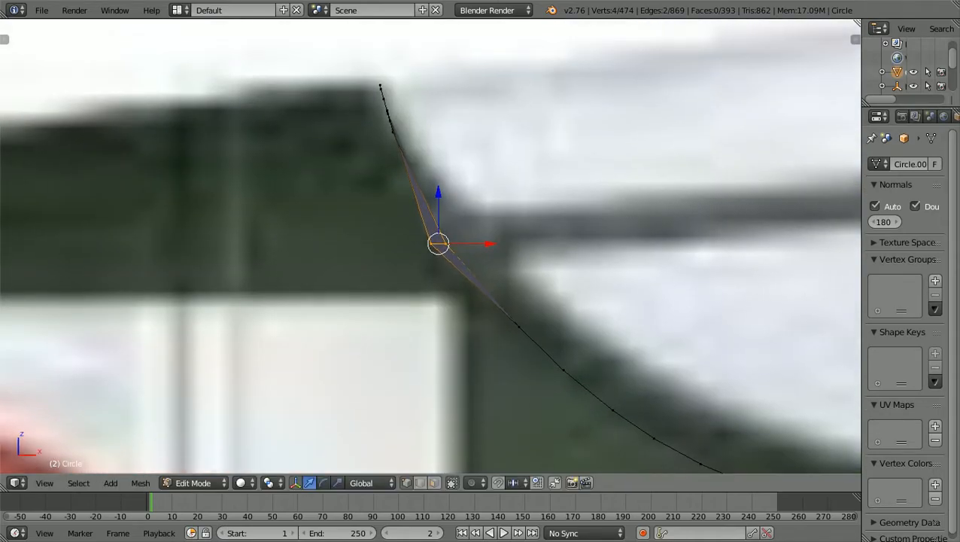
scroll(430, 245, "up", 3, "ctrl")
scroll(430, 245, "up", 1, "ctrl")
scroll(430, 246, "down", 2, "shift")
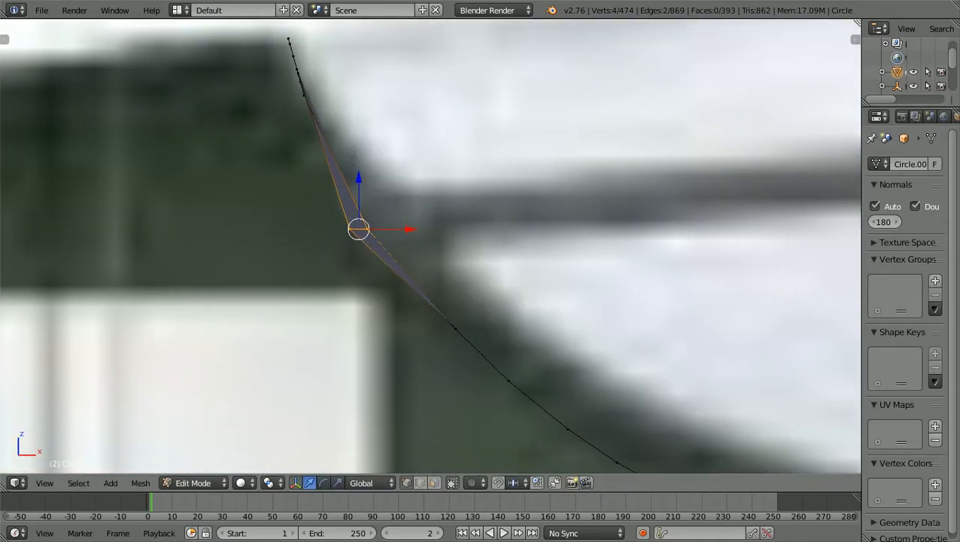
scroll(430, 246, "up", 1, "ctrl")
scroll(430, 245, "up", 1, "shift")
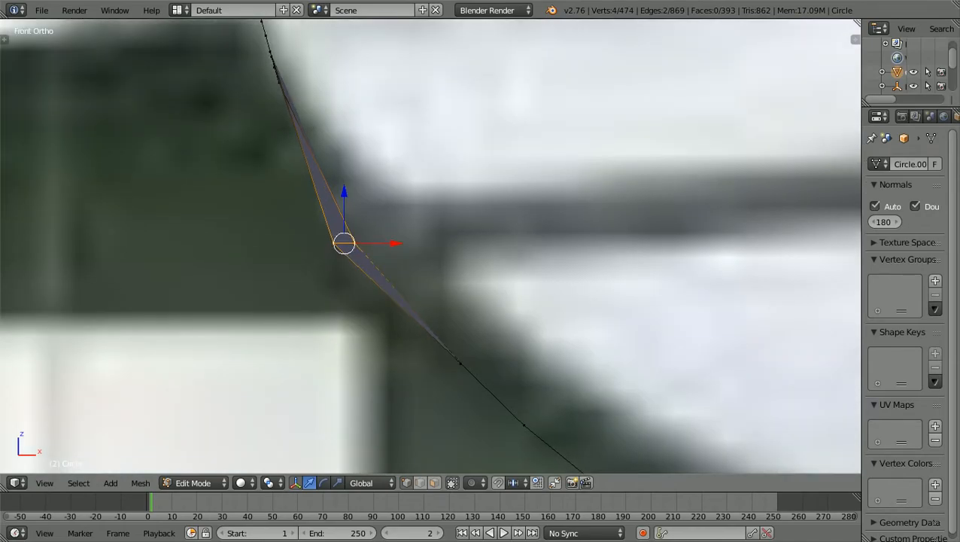
scroll(431, 245, "down", 1)
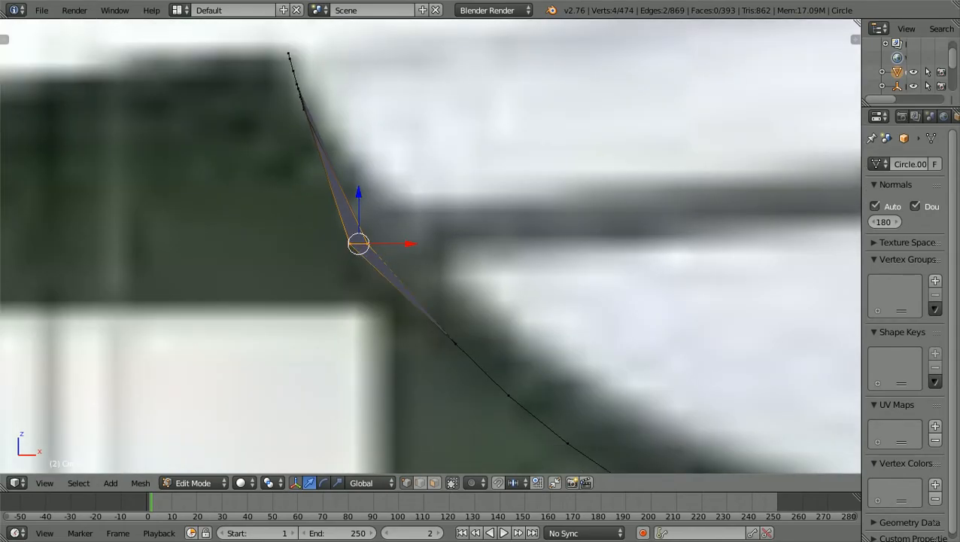
key("g")
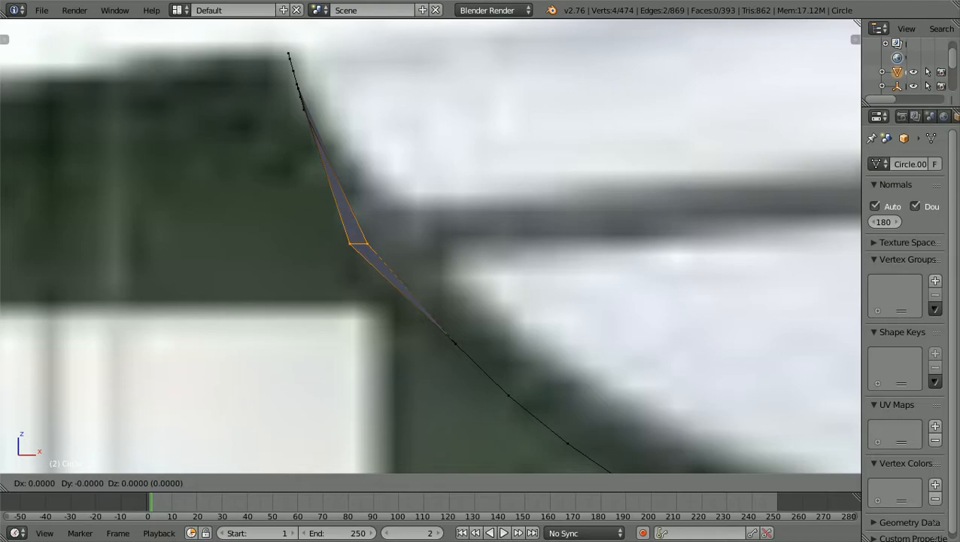
key("x")
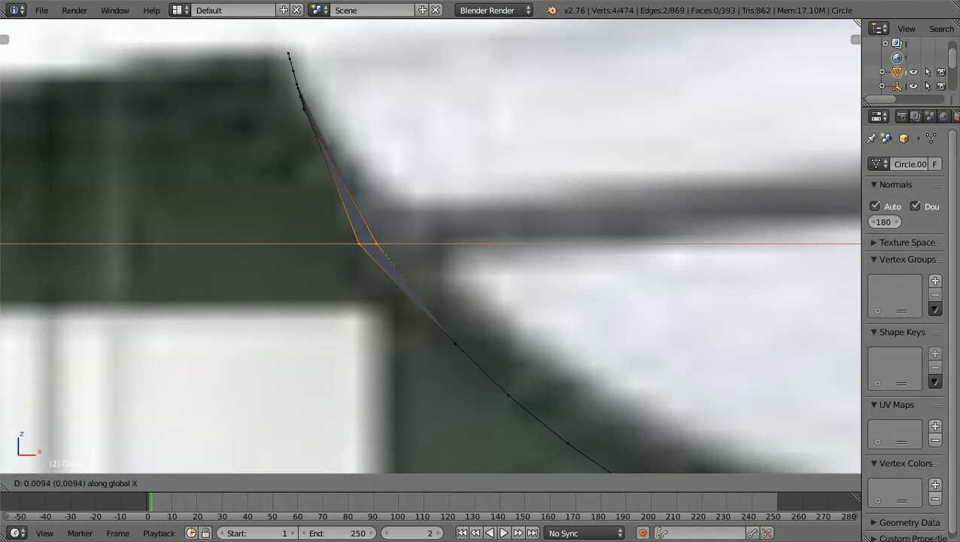
key("Return")
key("a")
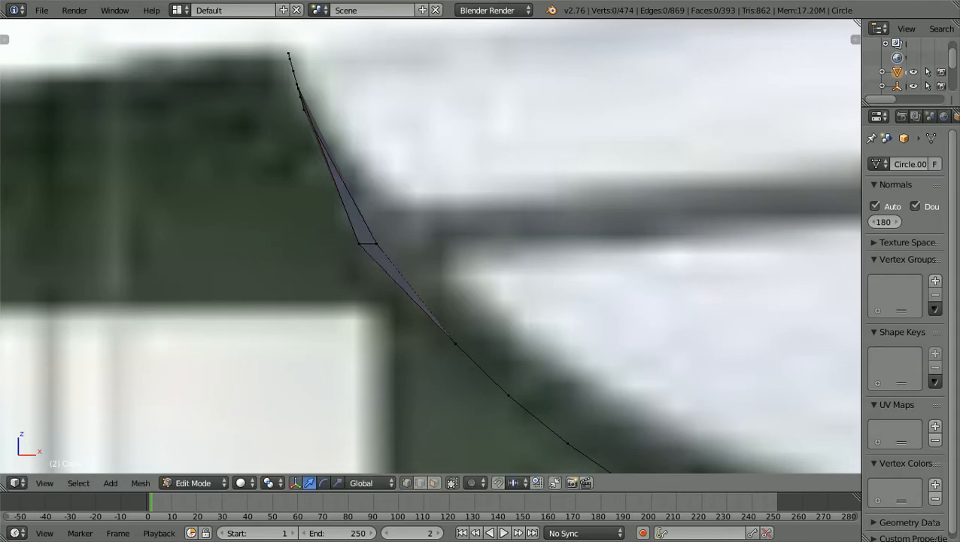
- In wireframe, move the two forward linking vertices about -0.018 along global X onto the rear pair
key("z")
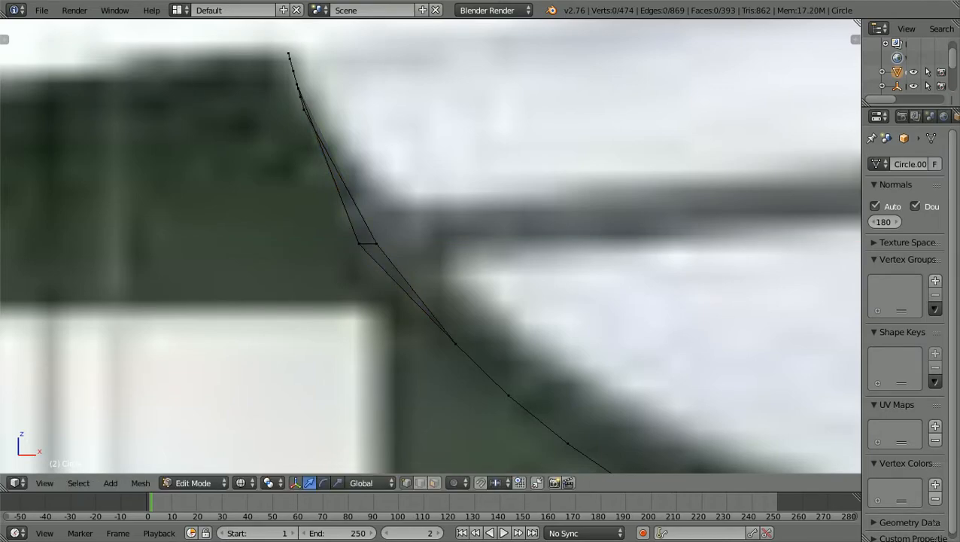
scroll(429, 249, "up", 2)
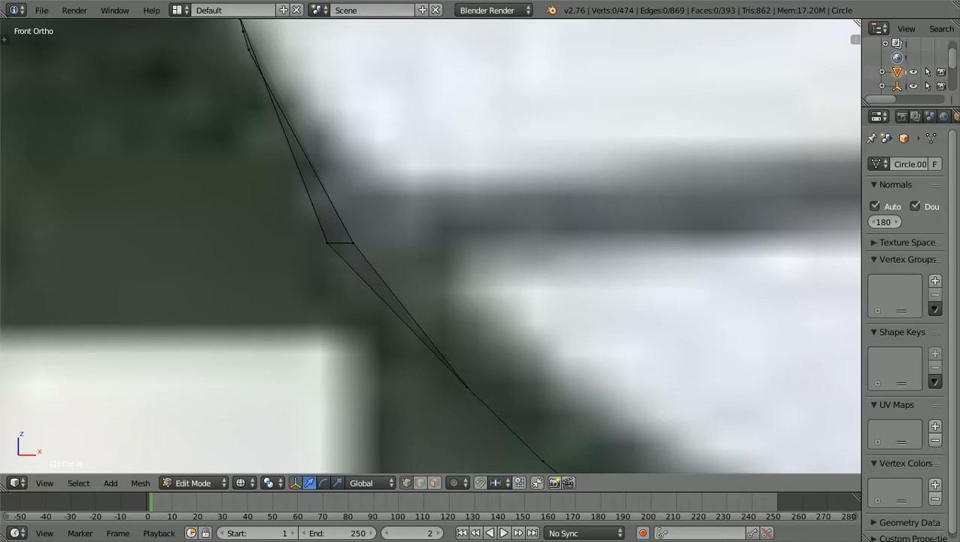
left_click_drag(345, 228, 366, 251)
scroll(366, 251, "up", 1)
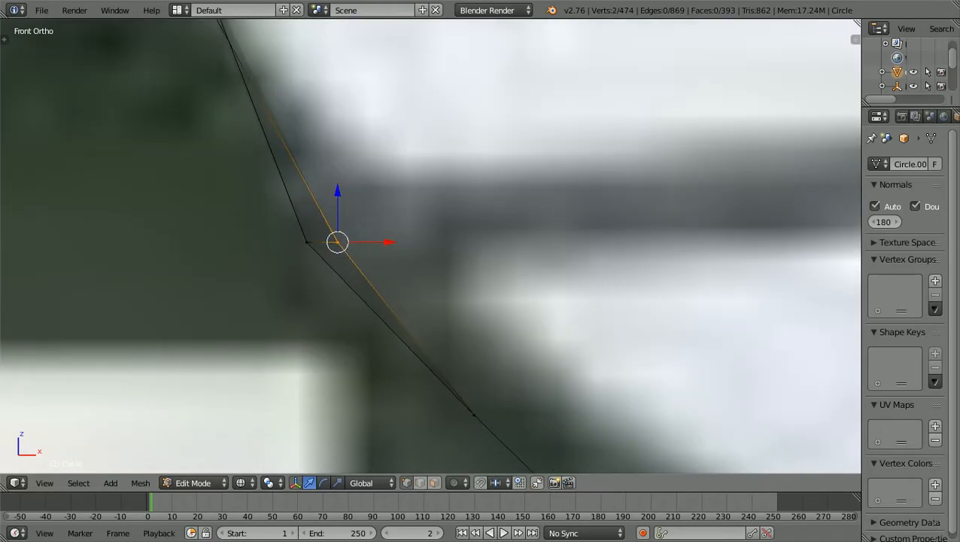
key("g")
key("x")
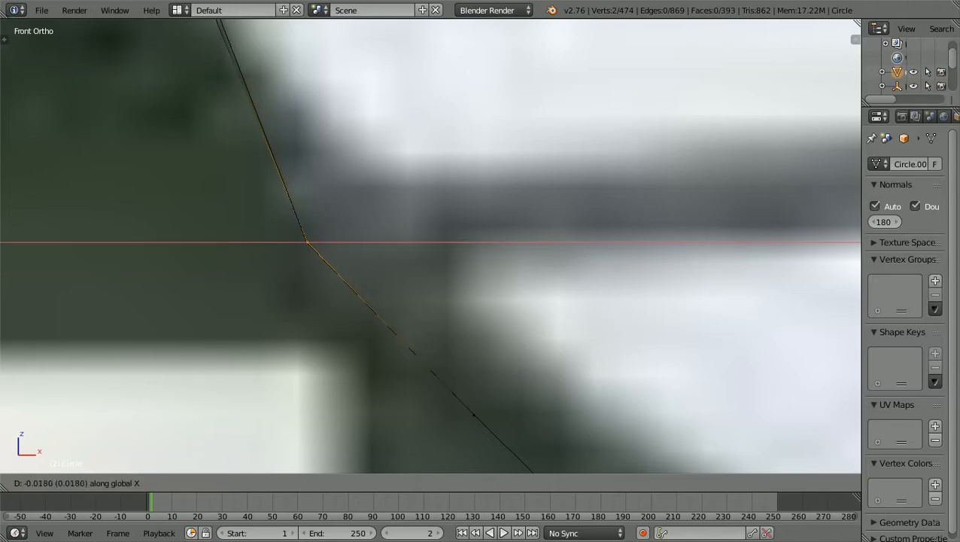
key("Return")
- Nudge the two selected linking vertices slightly along global X until they line up precisely with the neighbouring pair
scroll(430, 245, "down", 7, "ctrl")
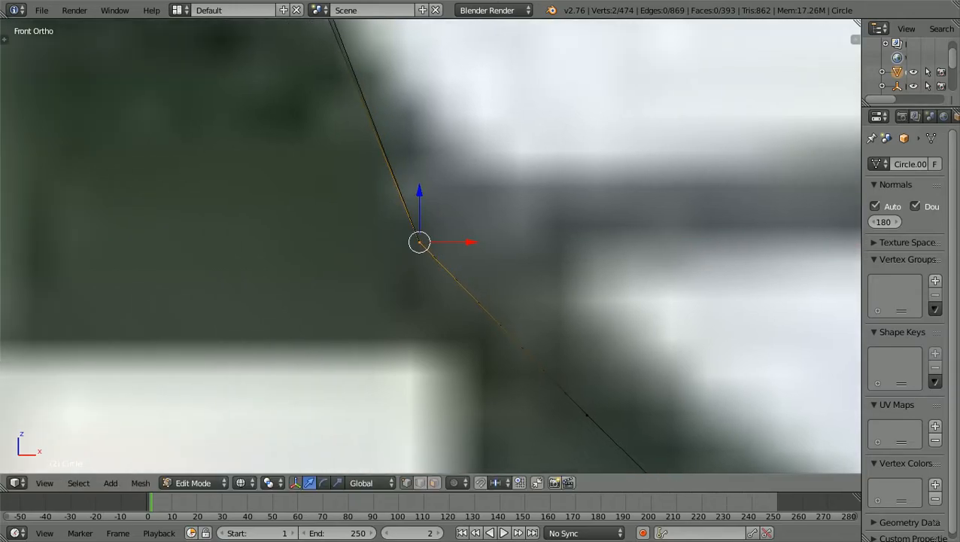
scroll(430, 245, "up", 4)
scroll(431, 246, "up", 4, "shift")
scroll(430, 245, "up", 6, "ctrl")
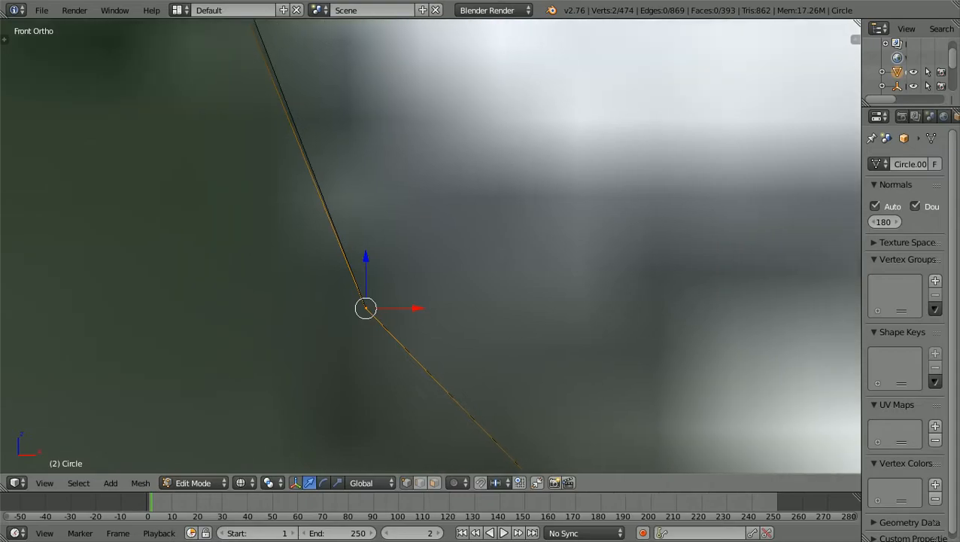
scroll(430, 245, "down", 4, "shift")
scroll(430, 246, "up", 8)
scroll(430, 246, "down", 2, "ctrl")
scroll(430, 245, "down", 8, "ctrl")
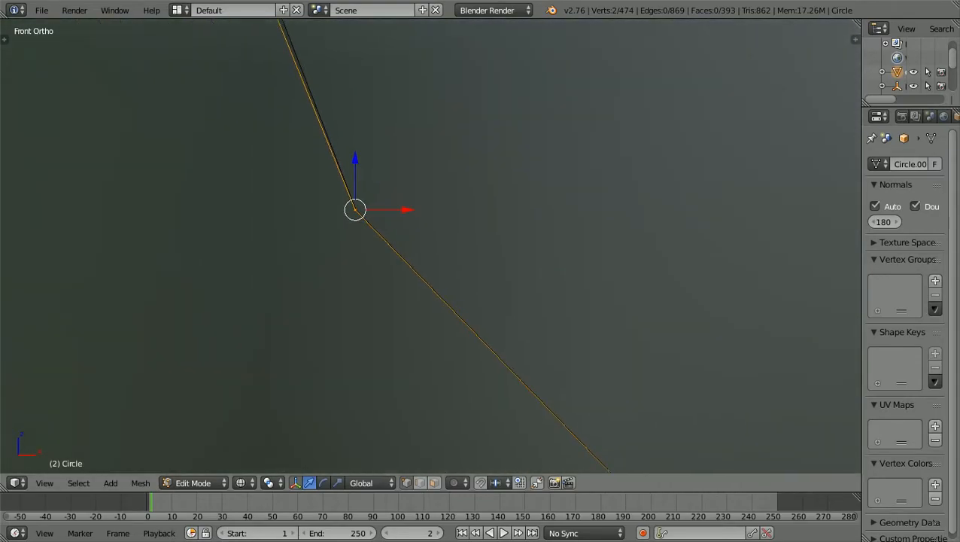
scroll(430, 245, "up", 1, "ctrl")
scroll(431, 245, "up", 3, "shift")
scroll(430, 245, "up", 4)
scroll(430, 245, "down", 9, "ctrl")
scroll(430, 246, "up", 4)
scroll(430, 246, "up", 1)
scroll(430, 245, "up", 7, "ctrl")
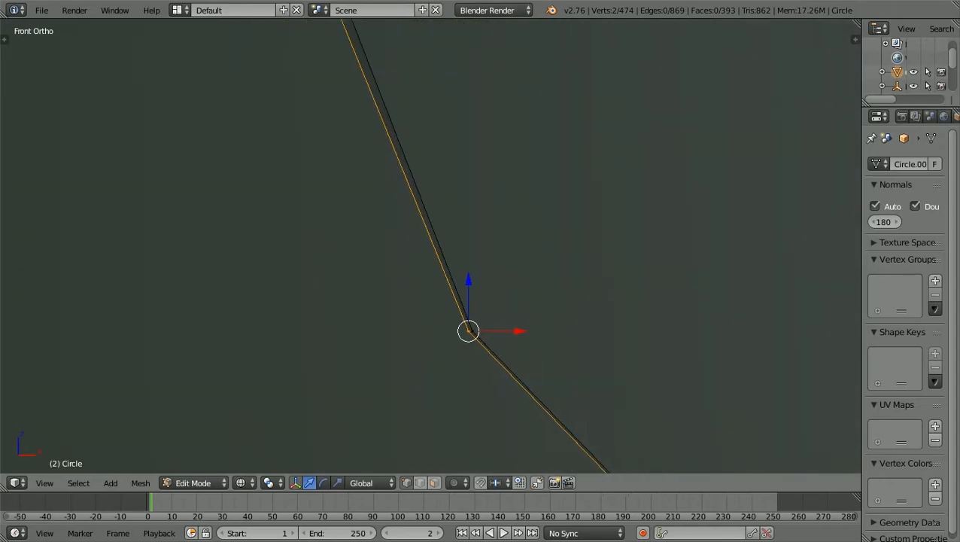
scroll(431, 245, "down", 1)
scroll(431, 245, "down", 4, "shift")
scroll(431, 245, "up", 5, "ctrl")
scroll(431, 246, "up", 5)
scroll(430, 245, "down", 10, "ctrl")
scroll(430, 245, "up", 6)
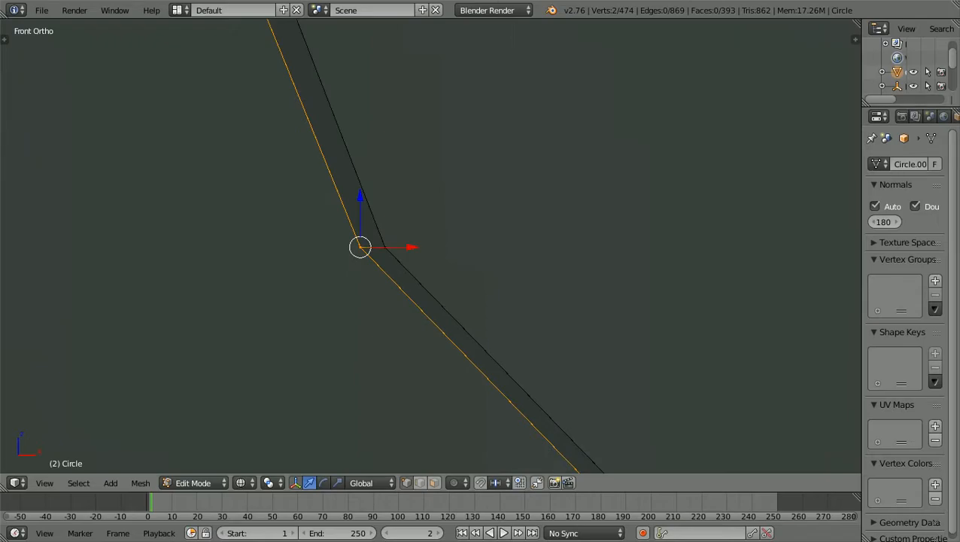
key("g")
key("x")
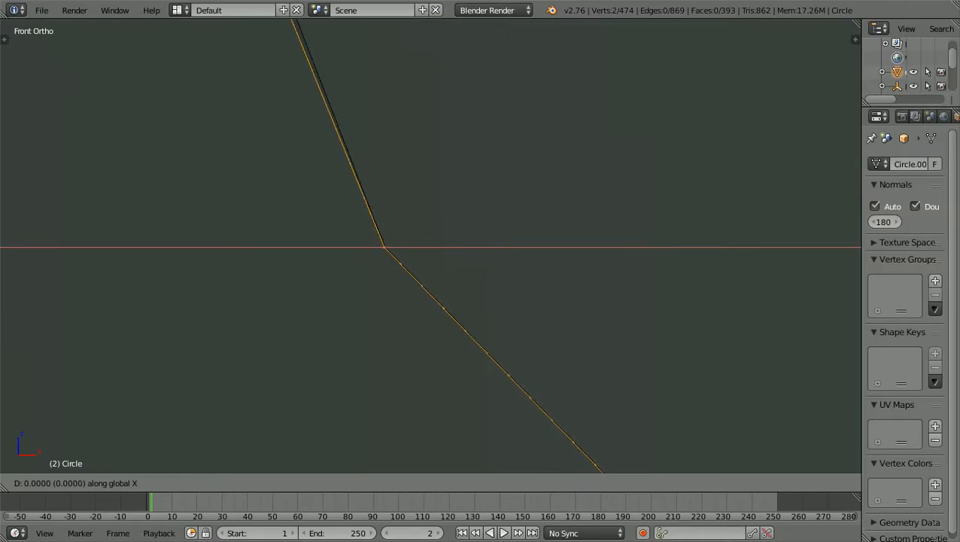
key("Return")
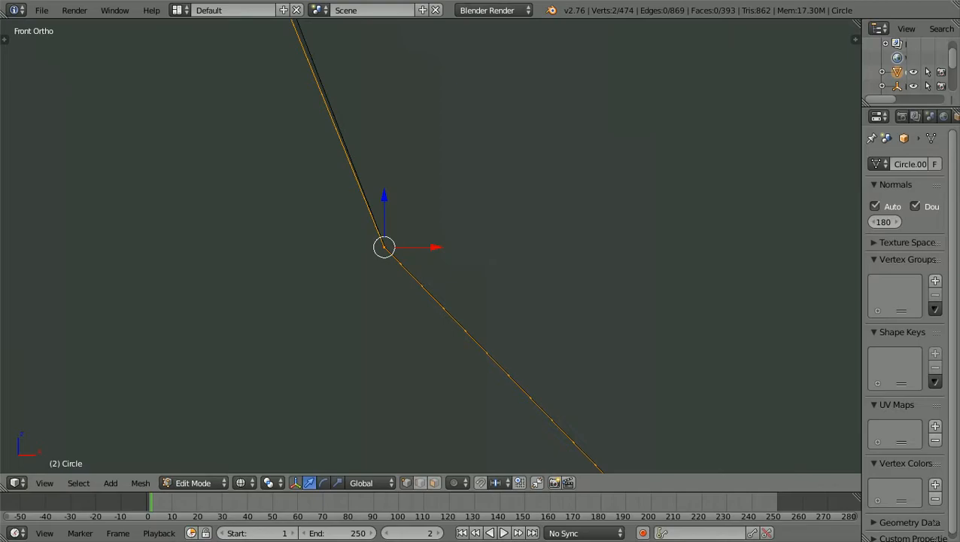
key("g")
key("x")
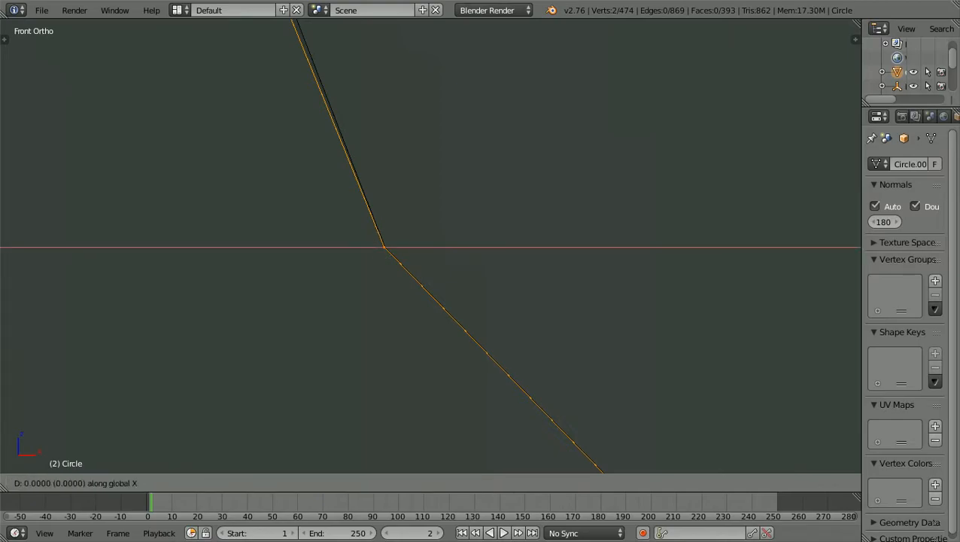
key("Return")
- Deselect everything and examine how the linking segments and top strip follow the reference edge in the side view
key("KP_Decimal")
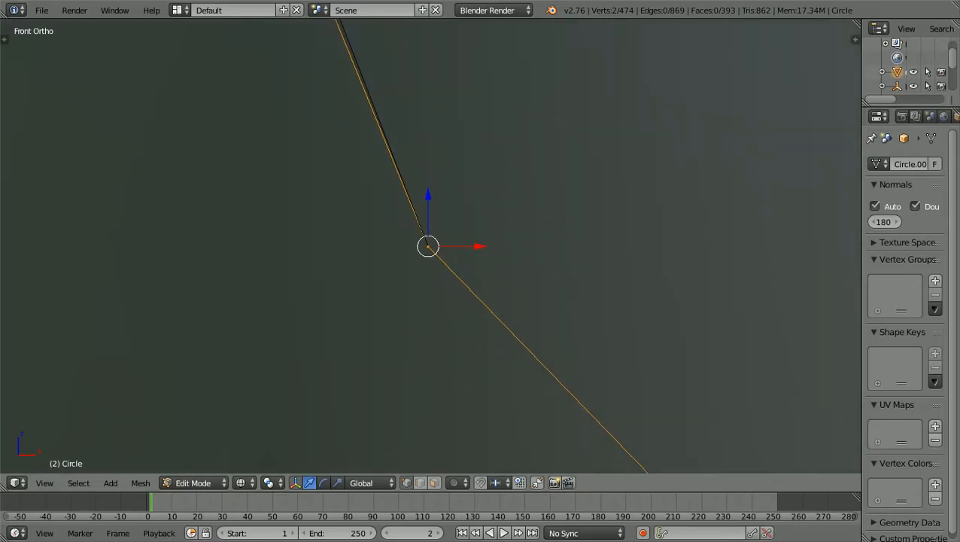
key("a")
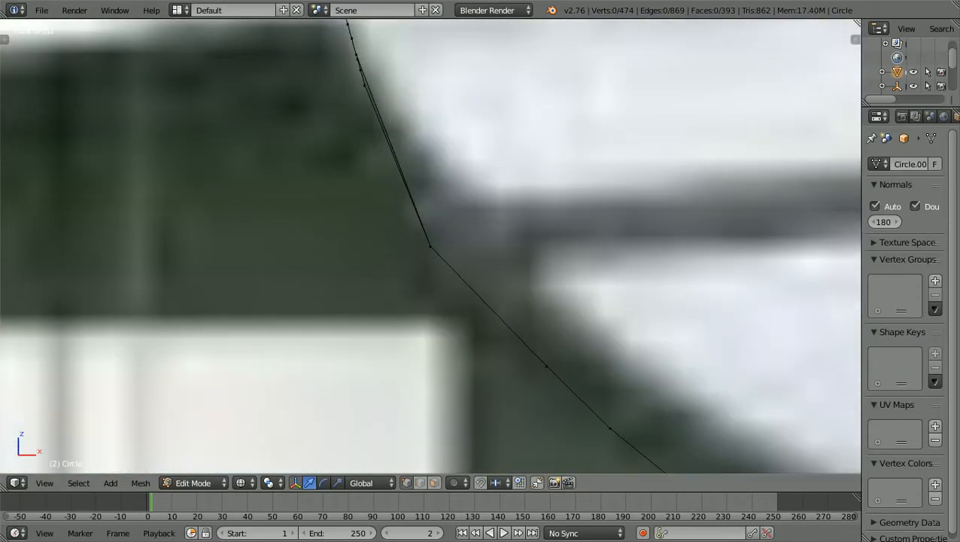
scroll(430, 246, "up", 1)
scroll(431, 246, "up", 10, "shift")
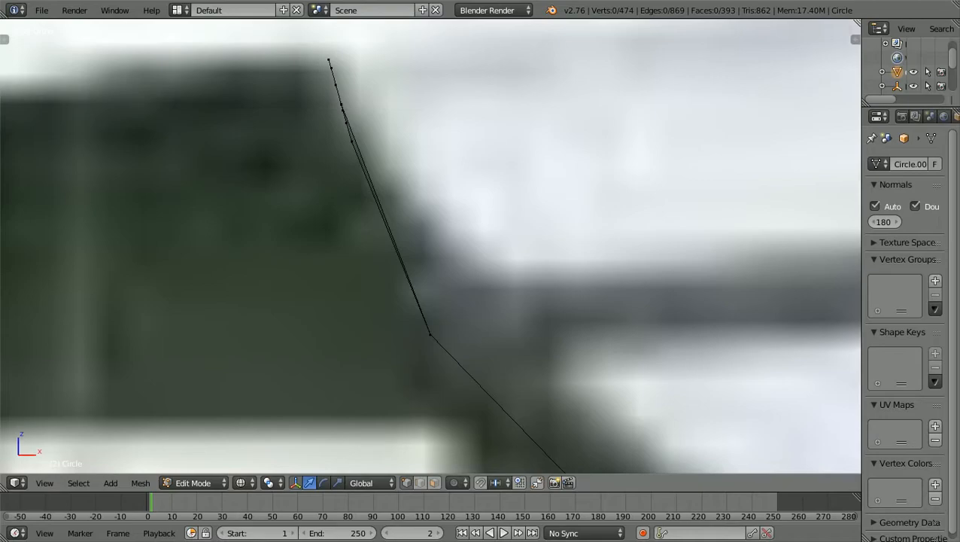
scroll(430, 246, "up", 2)
scroll(431, 246, "down", 3, "ctrl")
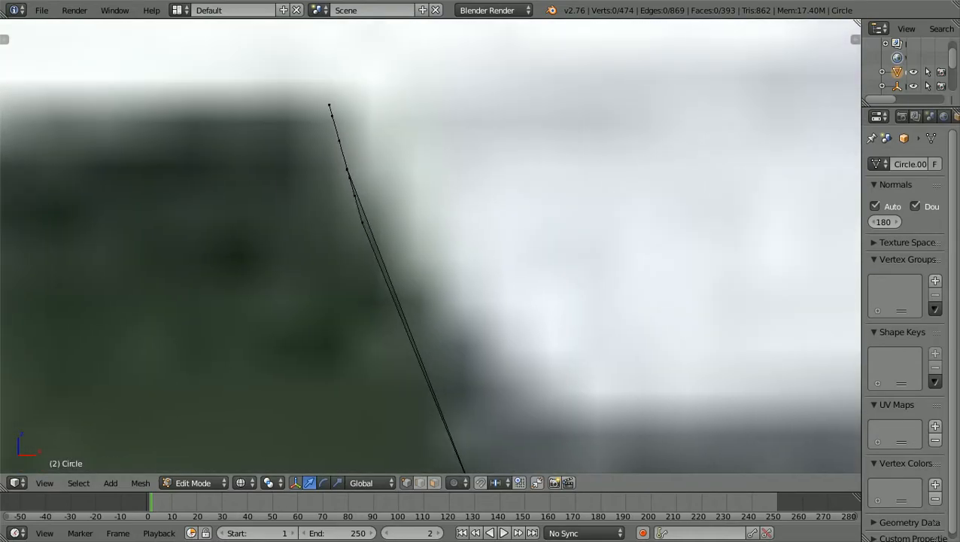
scroll(430, 246, "up", 4)
scroll(430, 246, "down", 1)
scroll(431, 246, "down", 2)
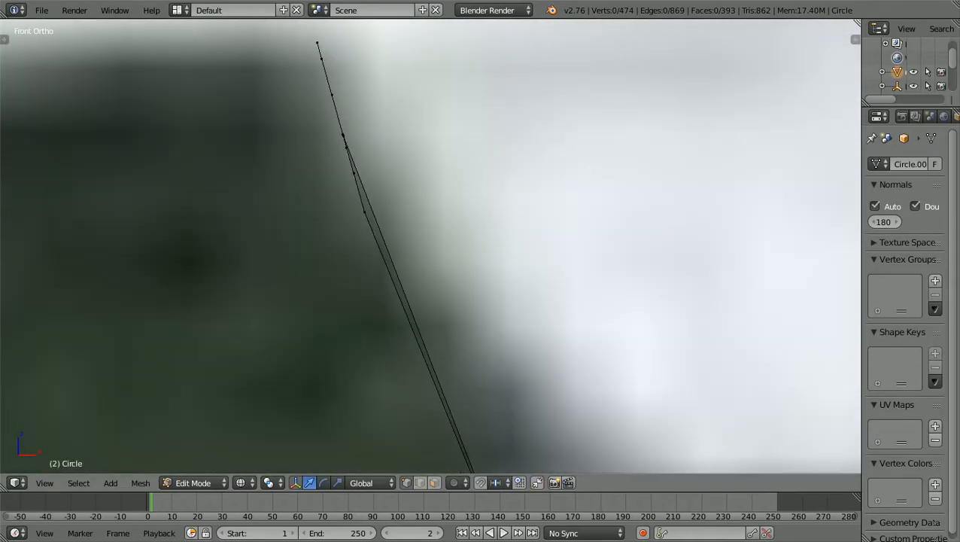
- Examine the whole rear canopy frame strip in solid shading from an angled view
key("z")
scroll(430, 246, "down", 1)
mouse_move(431, 246)
middle_mouse_down()
mouse_move(414, 264)
mouse_move(294, 266)
mouse_move(450, 272)
mouse_move(456, 264)
mouse_move(331, 267)
middle_mouse_up()
key("KP_1")
scroll(430, 246, "down", 6)
middle_click_drag(505, 286, 357, 288)
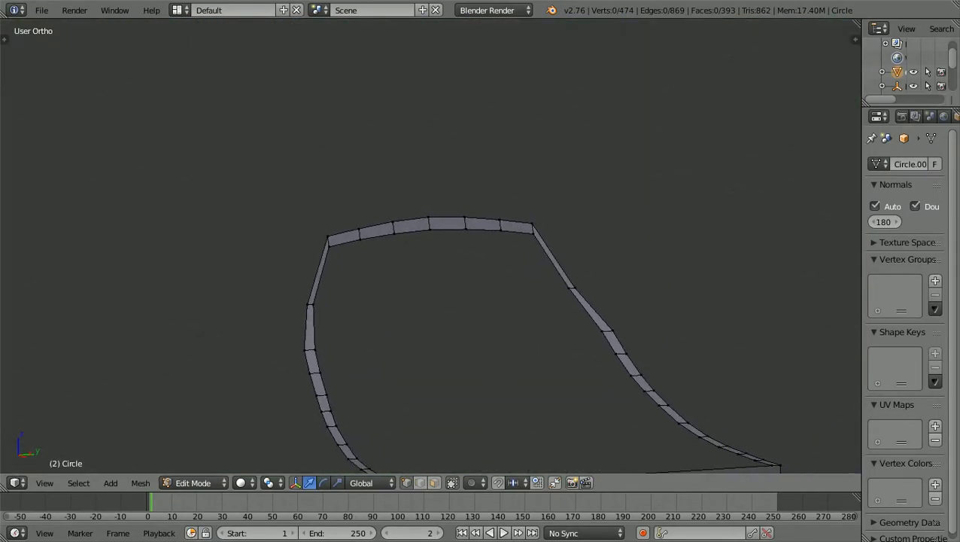
scroll(431, 246, "up", 2)
scroll(431, 246, "down", 3)
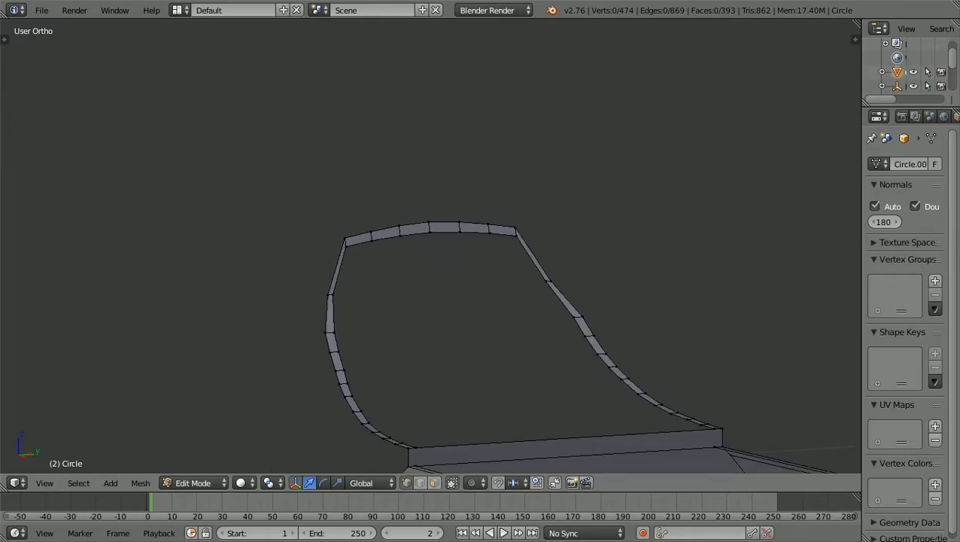
middle_click_drag(430, 246, 408, 246, "shift")
scroll(543, 246, "up", 1)
scroll(430, 246, "up", 3, "shift")
scroll(430, 246, "down", 4, "ctrl")
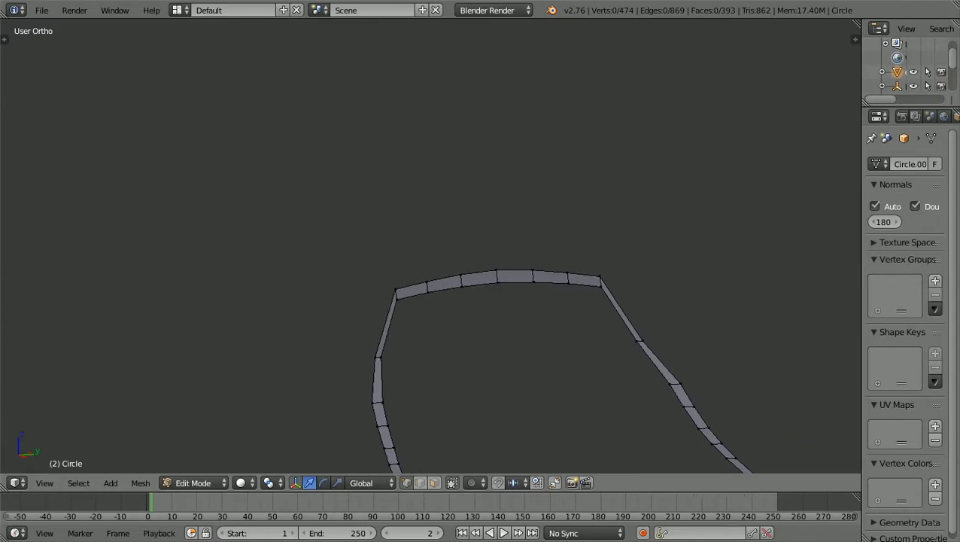
scroll(430, 246, "down", 5, "shift")
scroll(431, 246, "down", 3)
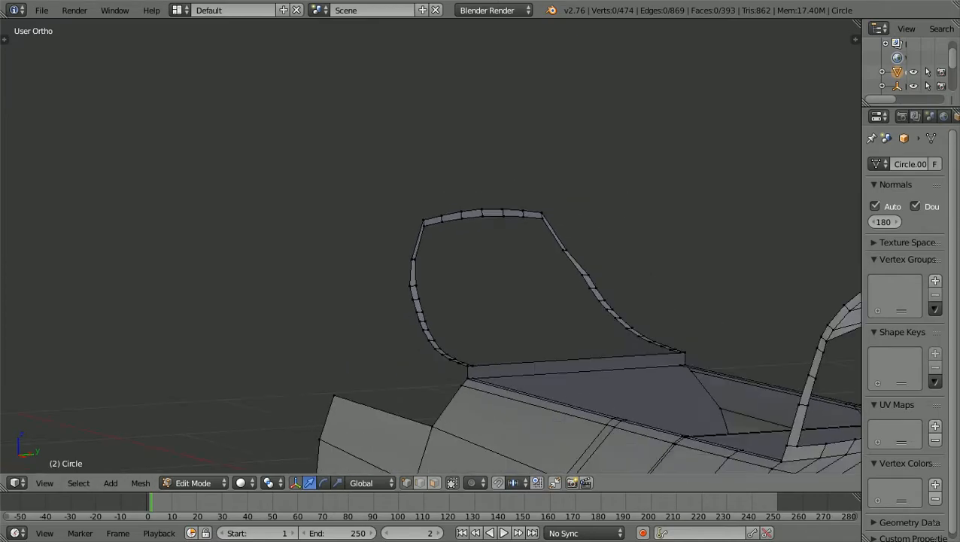
- Examine the linking segments between the top strip and the side sections of the canopy frame up close
scroll(430, 246, "down", 1)
middle_click_drag(430, 246, 396, 238)
scroll(430, 246, "up", 7)
scroll(430, 246, "down", 2)
scroll(430, 246, "up", 1)
scroll(430, 246, "down", 6, "shift")
scroll(430, 246, "up", 2)
scroll(430, 246, "up", 6, "shift")
scroll(430, 246, "up", 1)
scroll(431, 246, "up", 3, "shift")
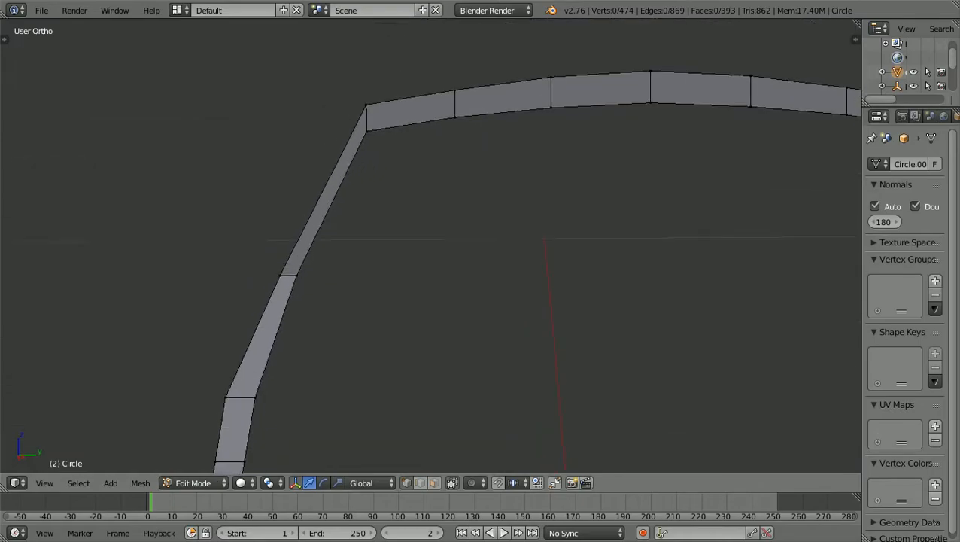
scroll(431, 247, "up", 1)
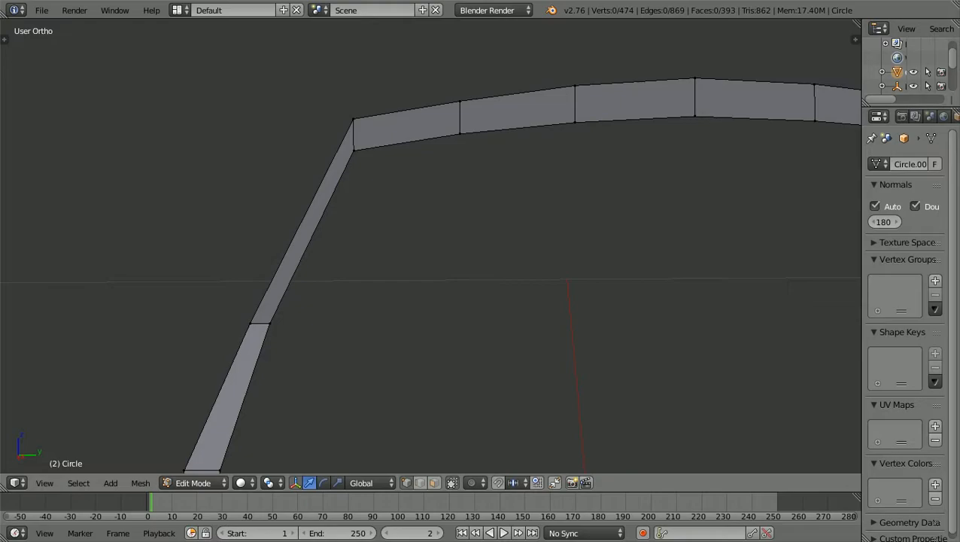
right_click(252, 324)
scroll(251, 324, "down", 2)
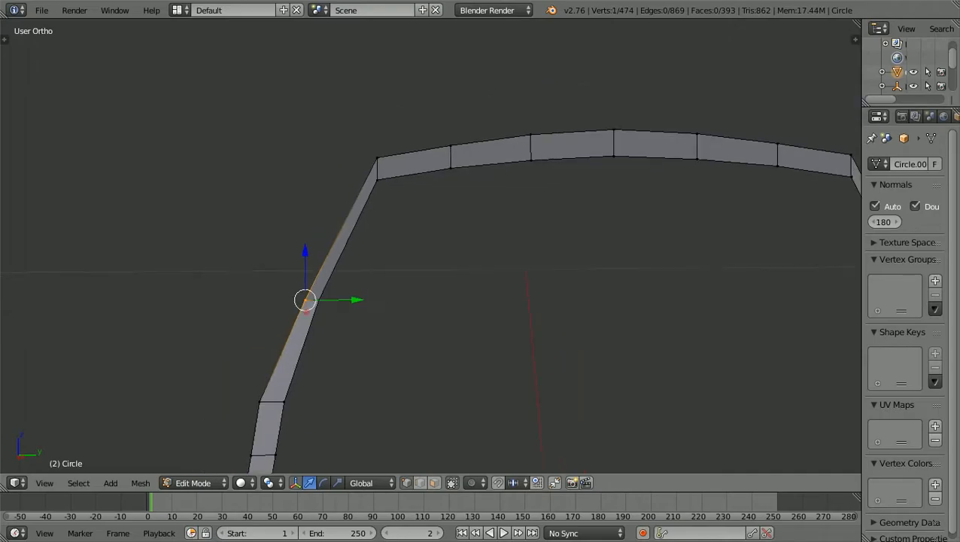
scroll(430, 245, "down", 1)
scroll(431, 245, "up", 11, "ctrl")
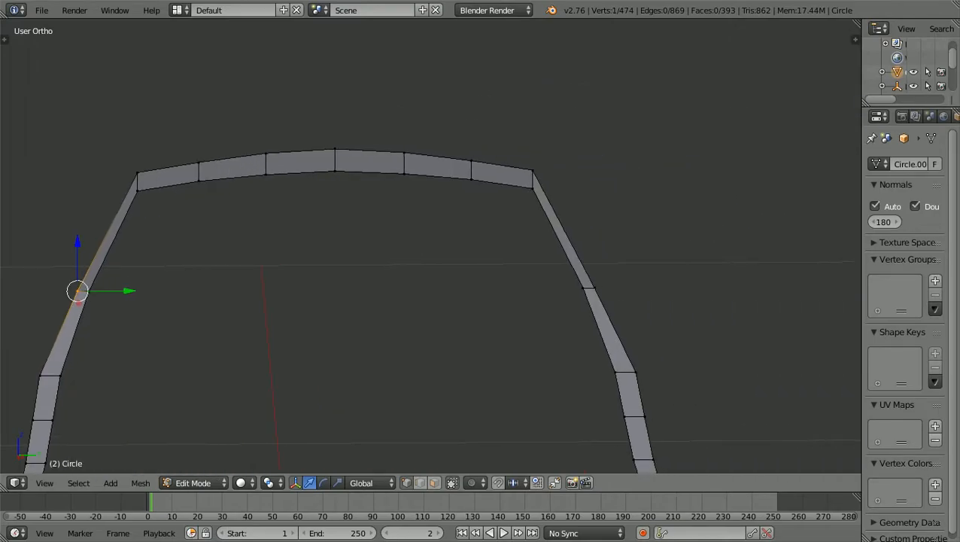
scroll(431, 246, "up", 1, "ctrl")
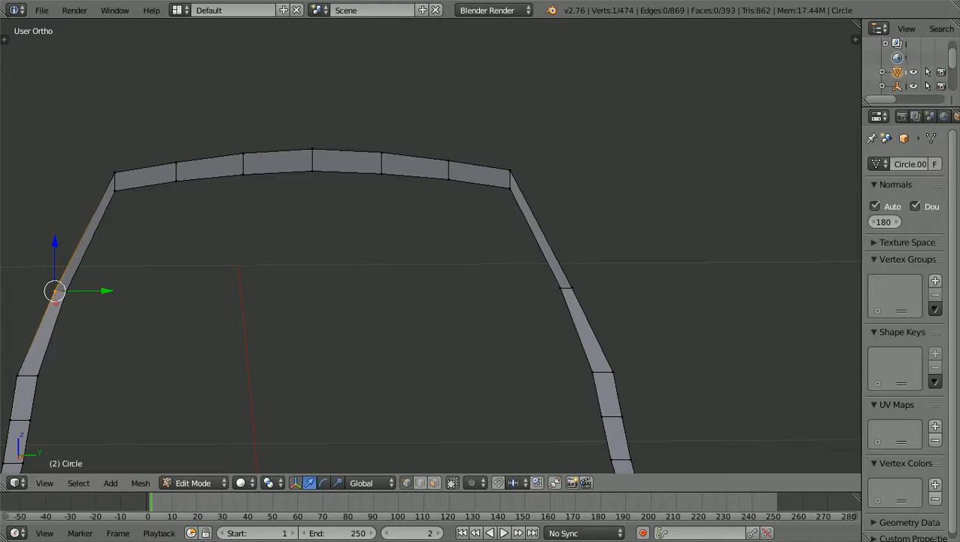
key("a")
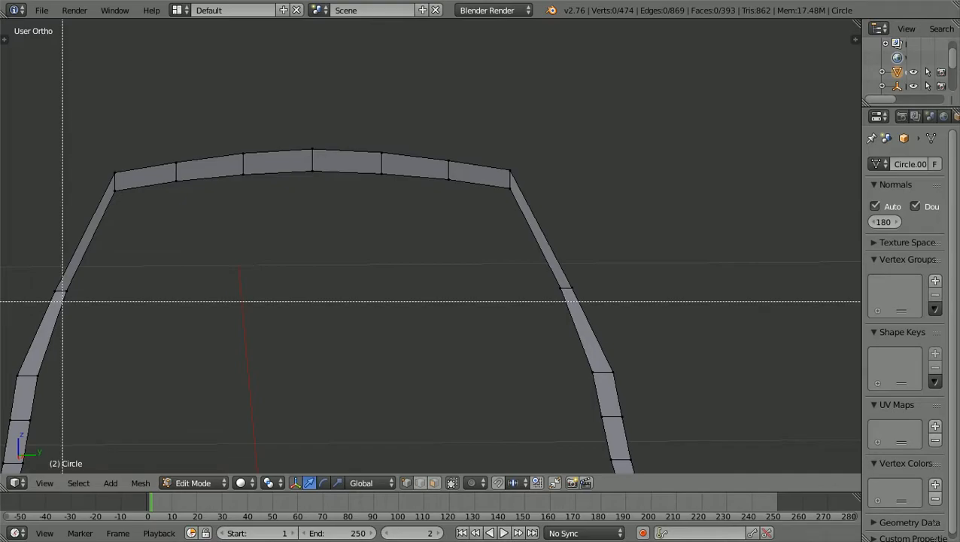
- Select the inner linking vertex on both sides of the frame and scale the pair to about 0.98 along global Y
right_click(66, 290)
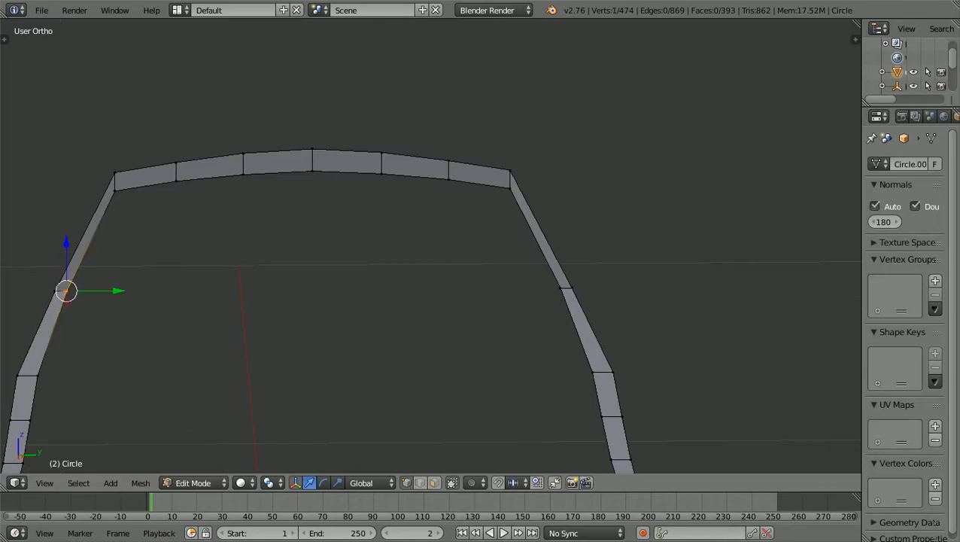
right_click(562, 288, "shift")
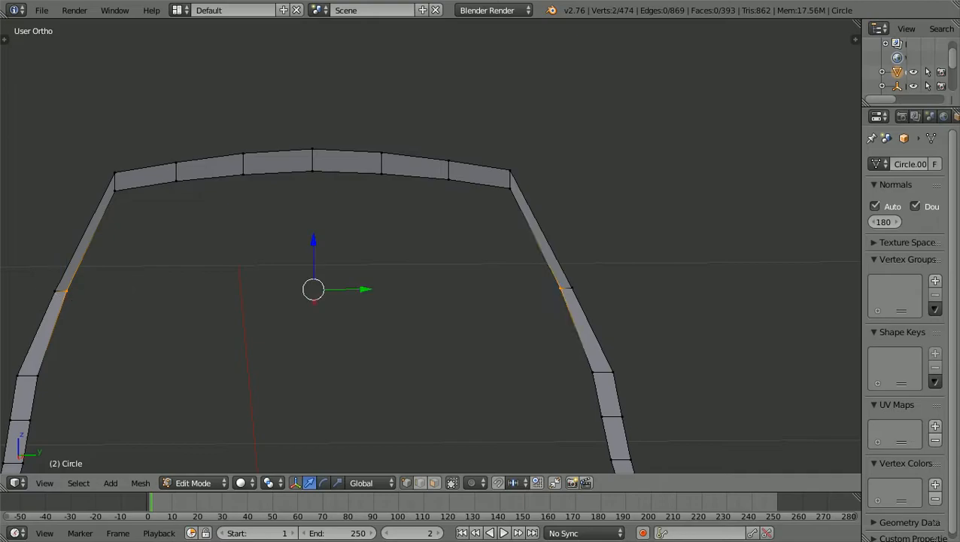
key("s")
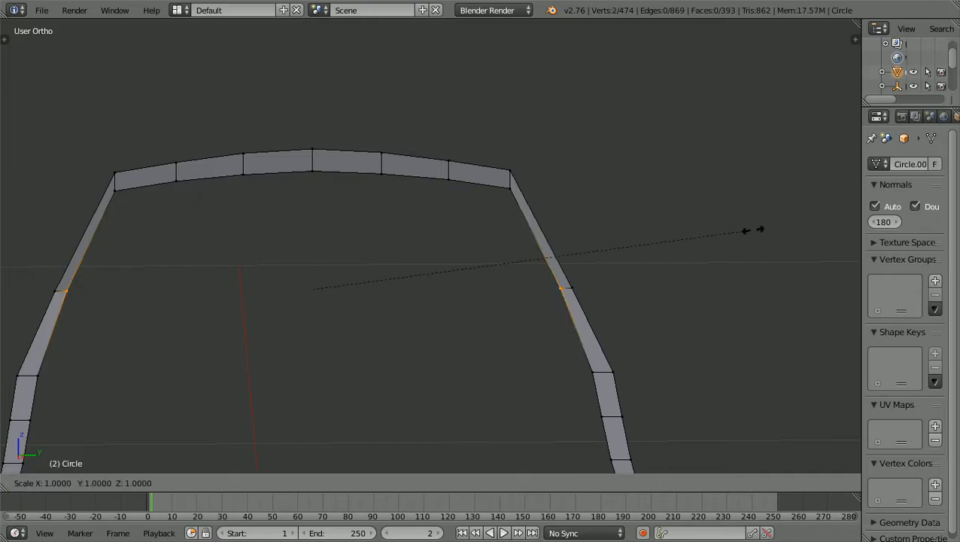
key("y")
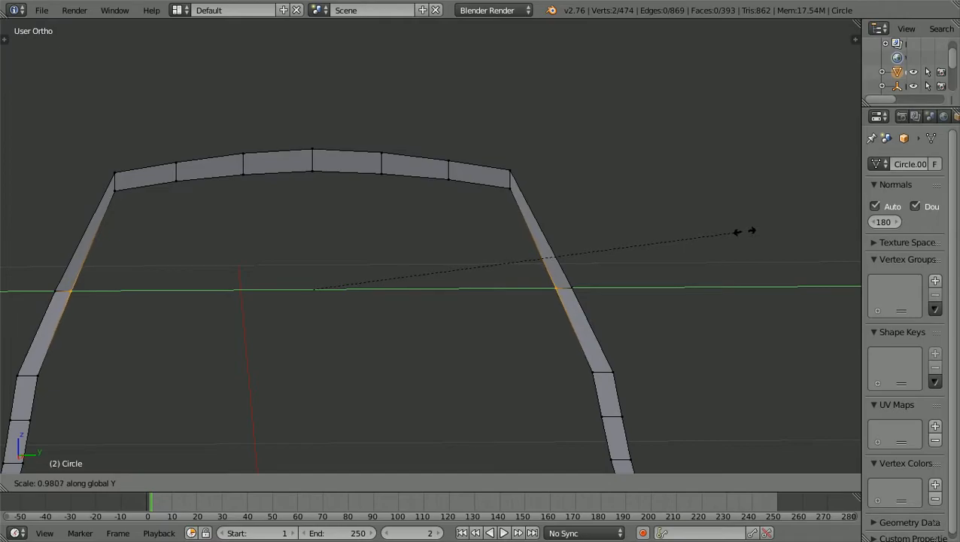
left_click(735, 232)
scroll(735, 232, "down", 2)
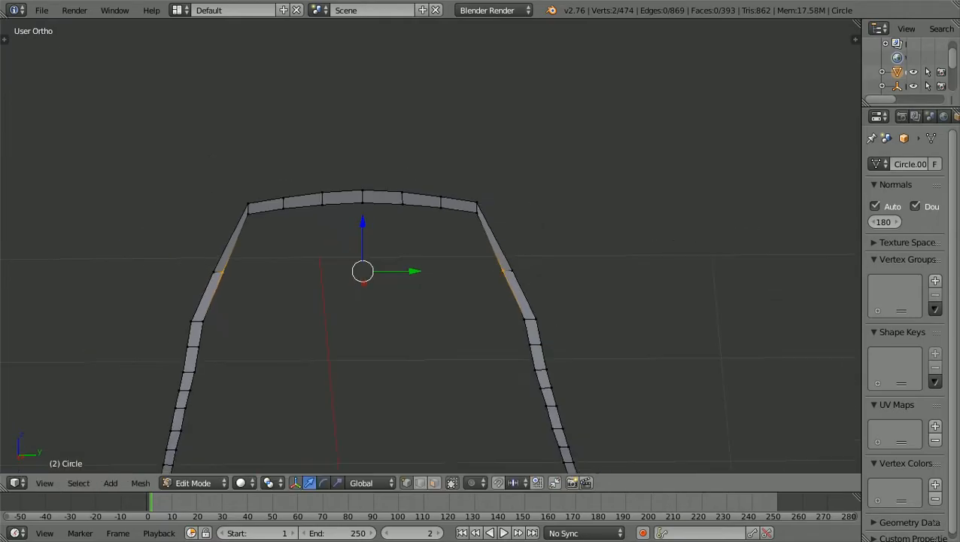
scroll(430, 245, "down", 9, "shift")
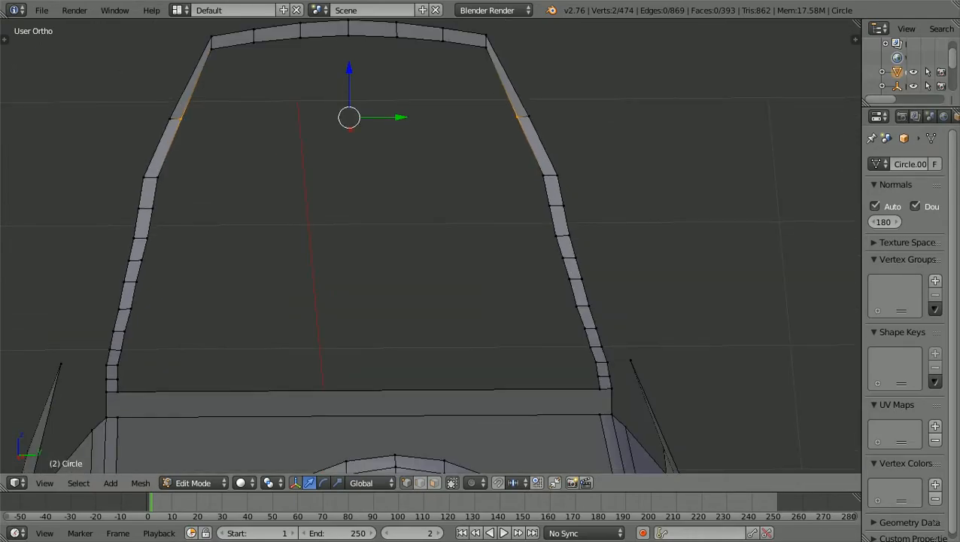
key("a")
scroll(430, 246, "down", 2)
middle_click_drag(431, 246, 441, 258)
scroll(431, 245, "up", 1)
scroll(431, 246, "down", 1)
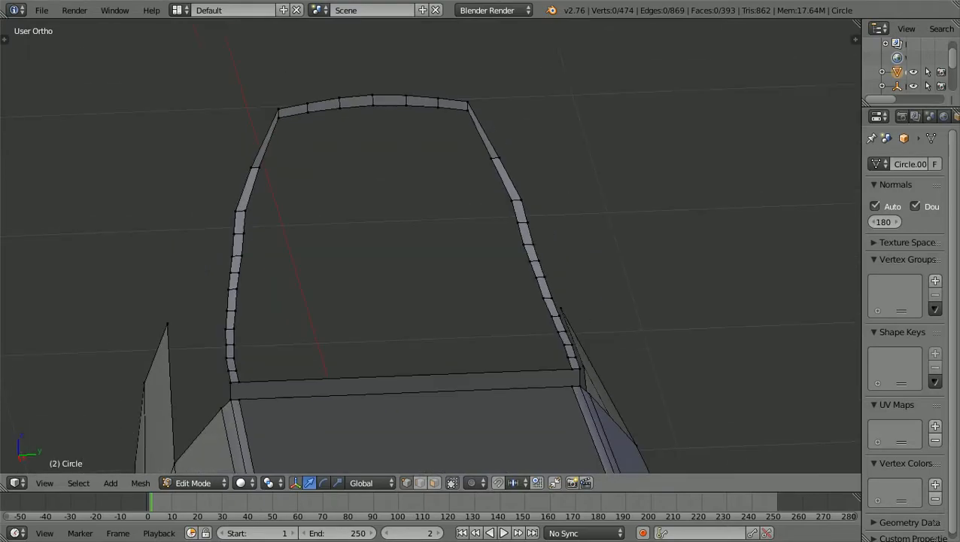
- Show the rear end of the canopy frame strip from the top in wireframe, over the reference image
key("KP_7")
scroll(430, 246, "up", 2)
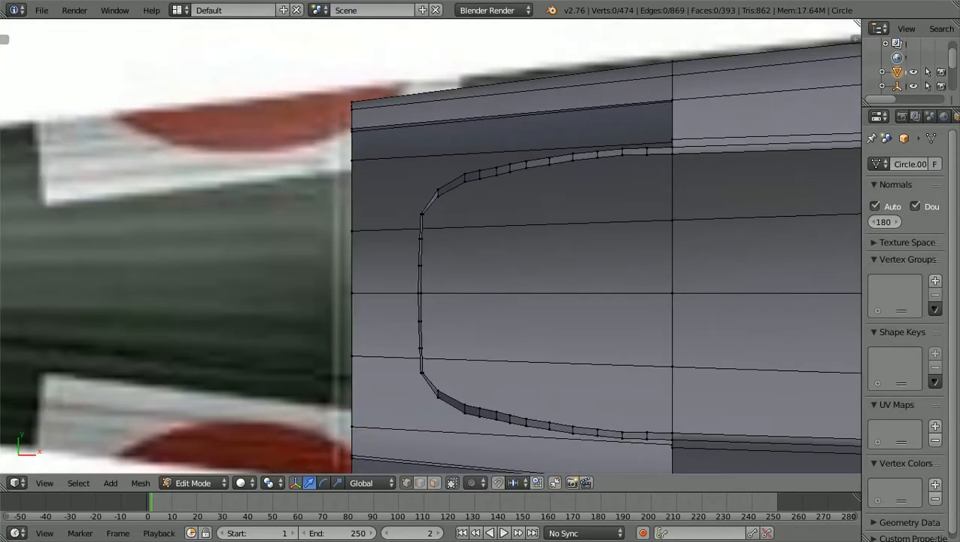
scroll(430, 246, "up", 4, "ctrl")
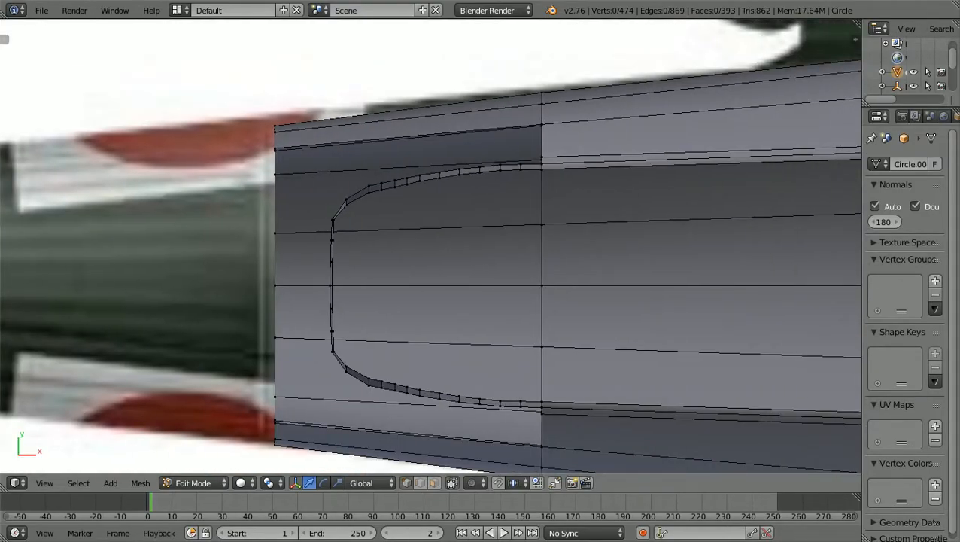
scroll(430, 246, "up", 1)
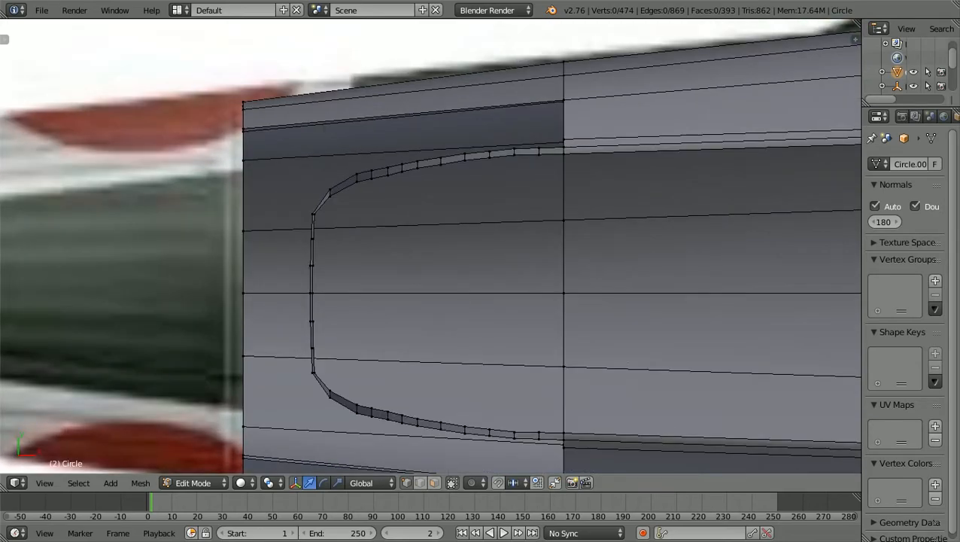
key("z")
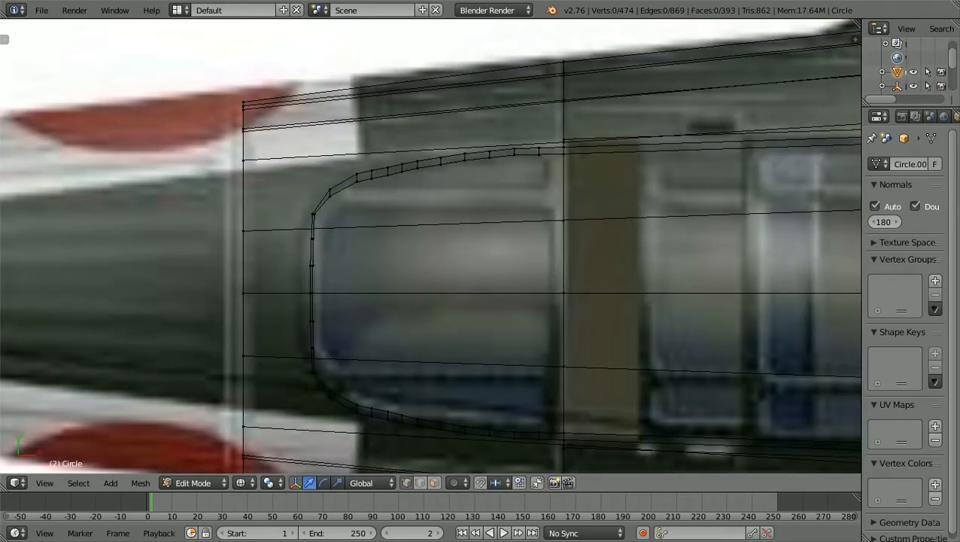
scroll(430, 245, "up", 1)
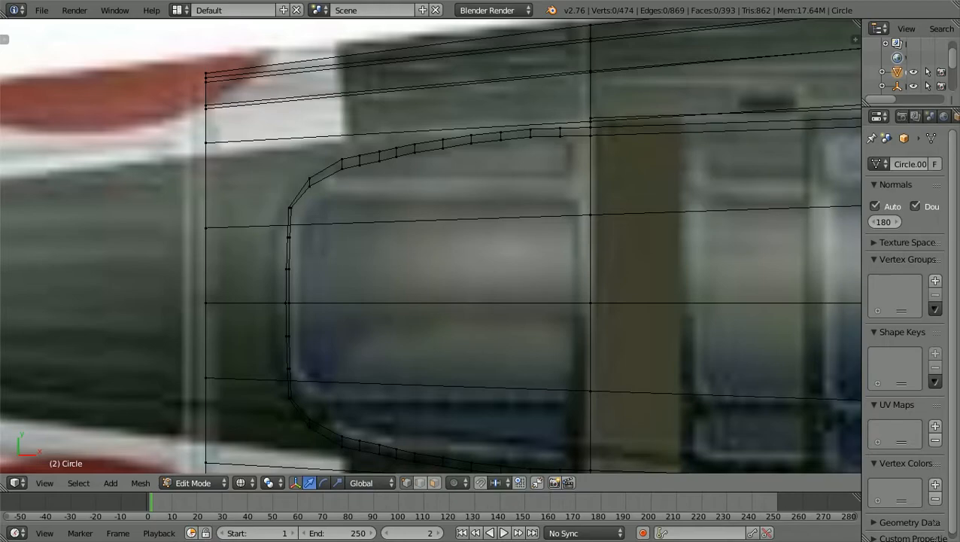
- Move the ten vertices across the rear of the frame strip about -0.035 along global X, then deselect them
key("b")
left_click_drag(313, 341, 279, 262)
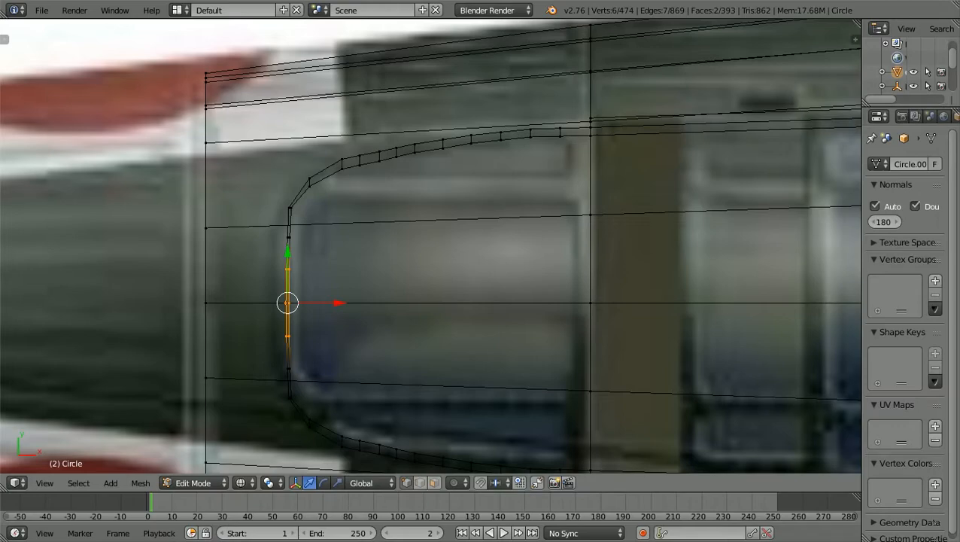
key("b")
left_click_drag(320, 381, 277, 227)
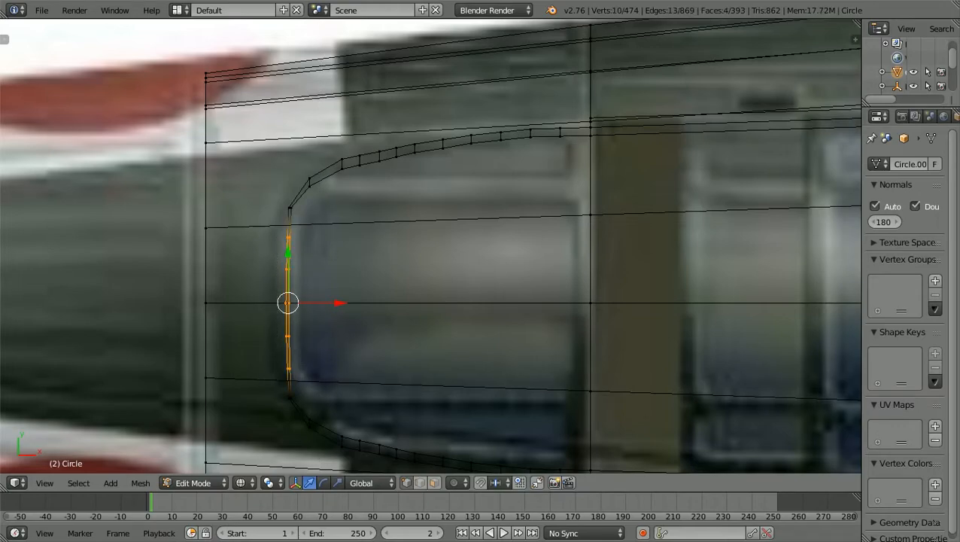
scroll(269, 330, "up", 3)
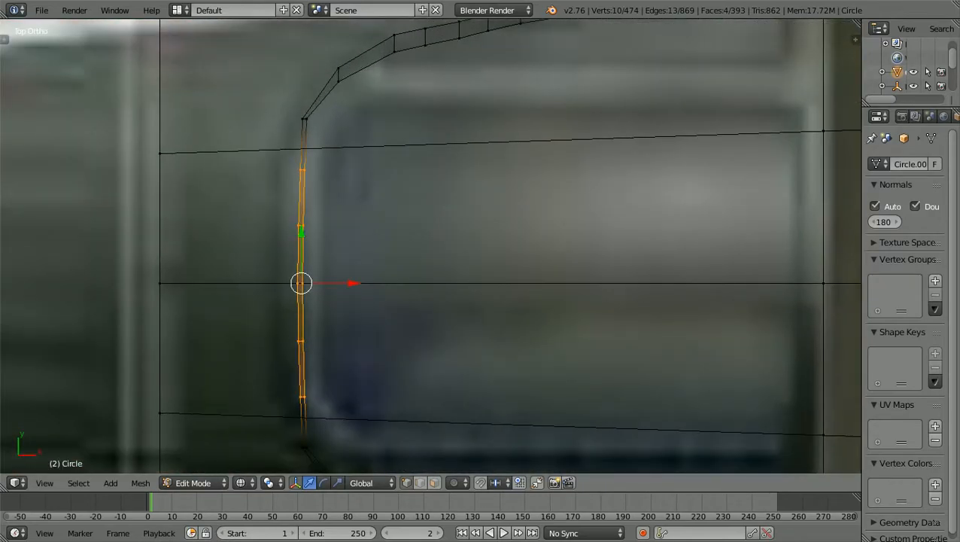
key("g")
key("x")
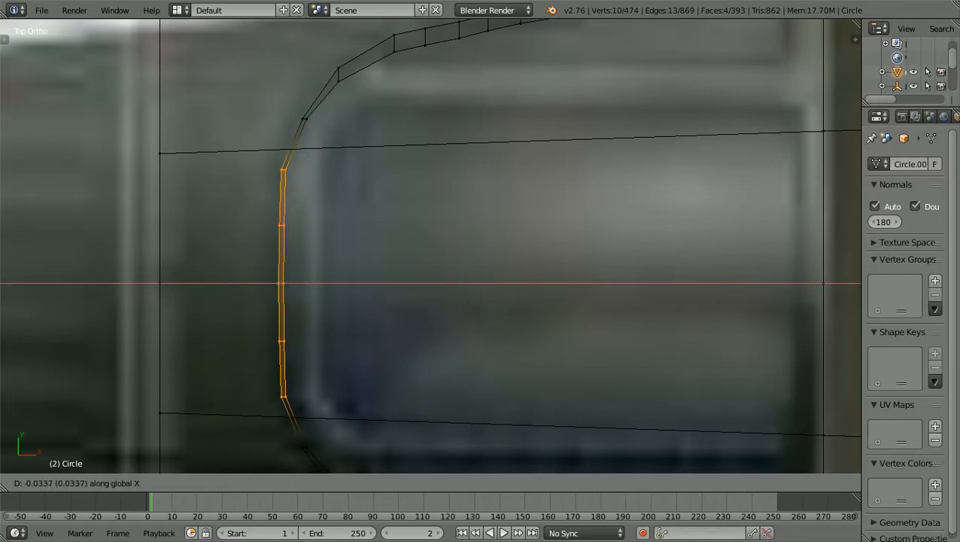
key("Return")
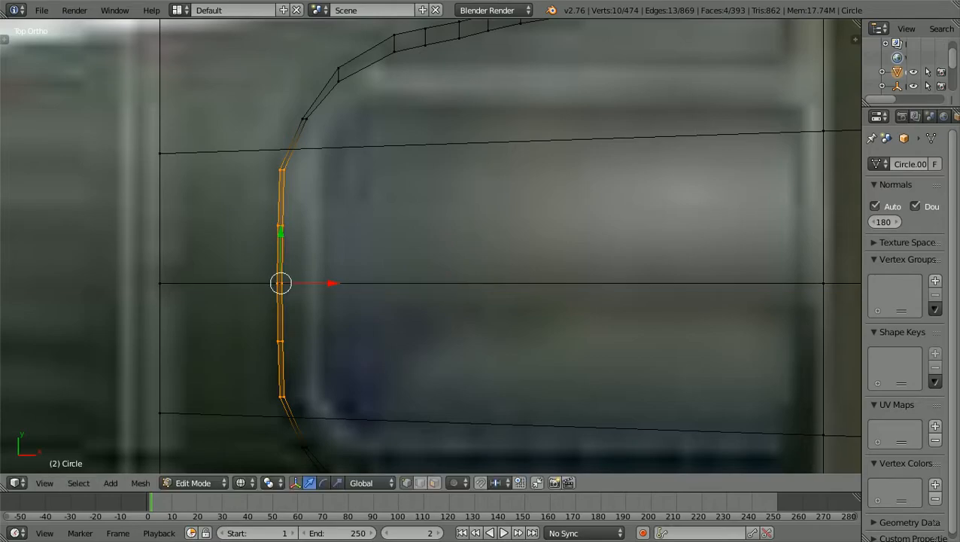
scroll(430, 247, "down", 2)
scroll(430, 246, "up", 1)
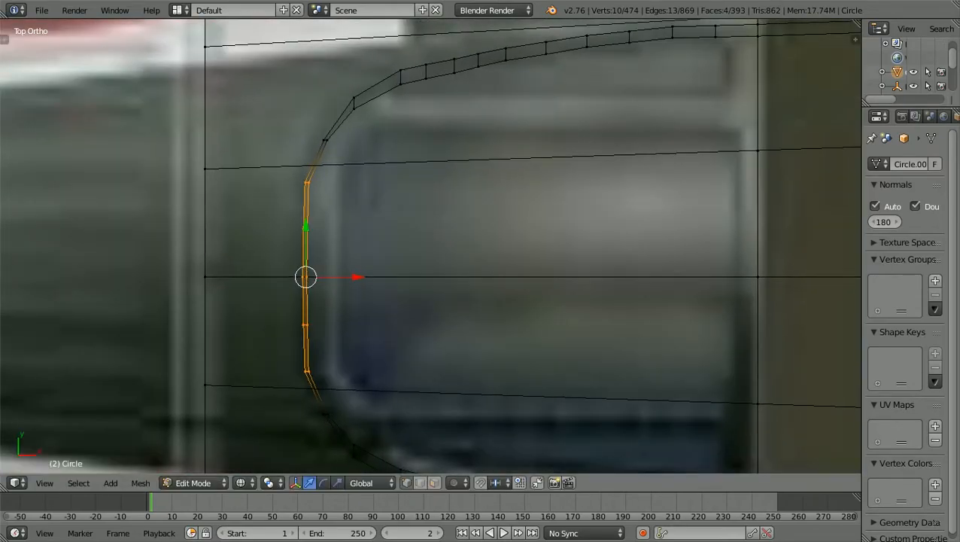
key("a")
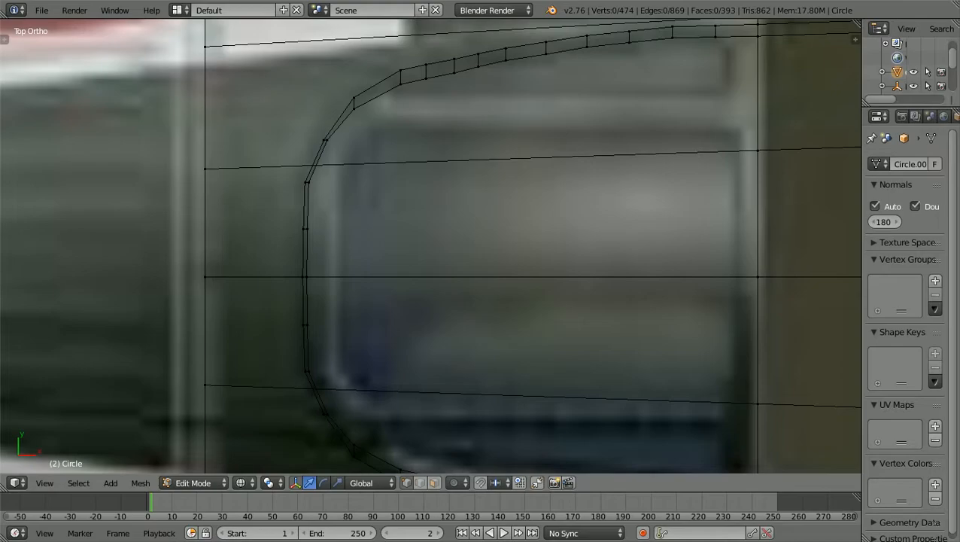
- Spread the outermost vertex pairs of the rear section slightly along global Y and move them about 0.013 along global X
scroll(431, 246, "down", 1)
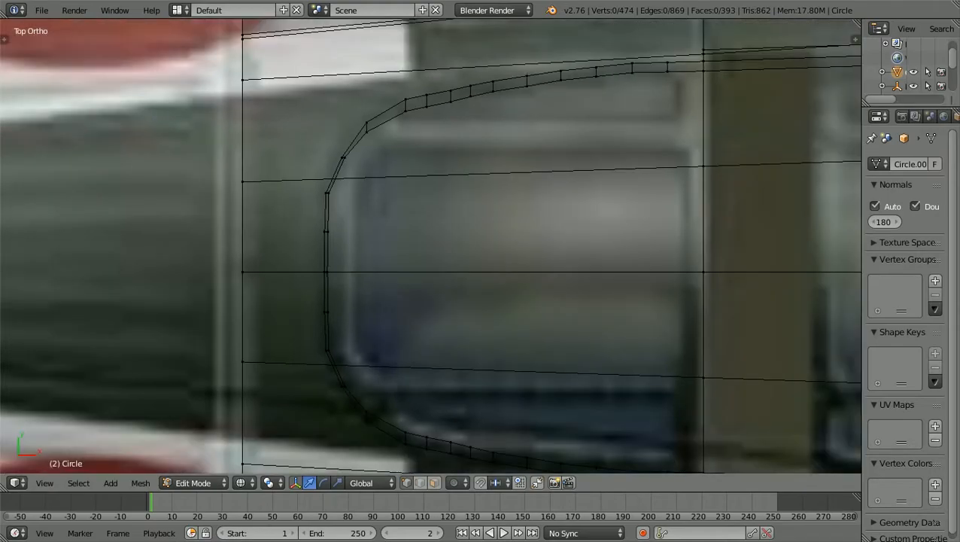
key("b")
left_click_drag(319, 338, 340, 361)
key("b")
left_click_drag(307, 187, 335, 208)
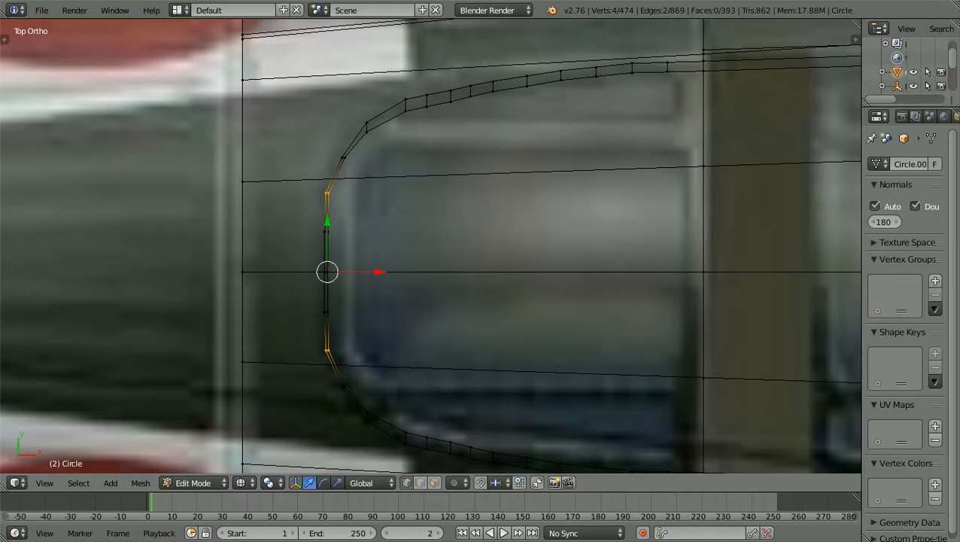
key("s")
key("y")
left_click(427, 242)
key("g")
key("x")
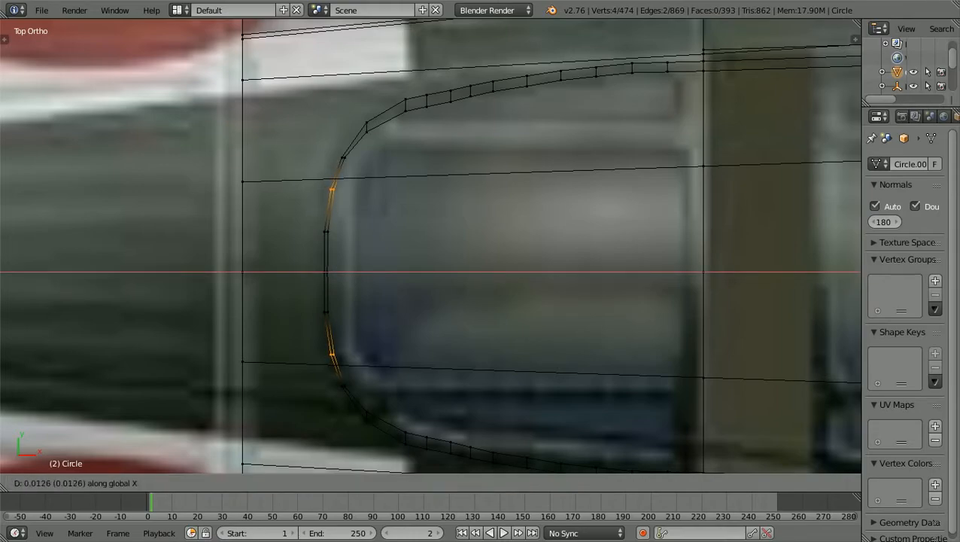
key("Return")
key("a")
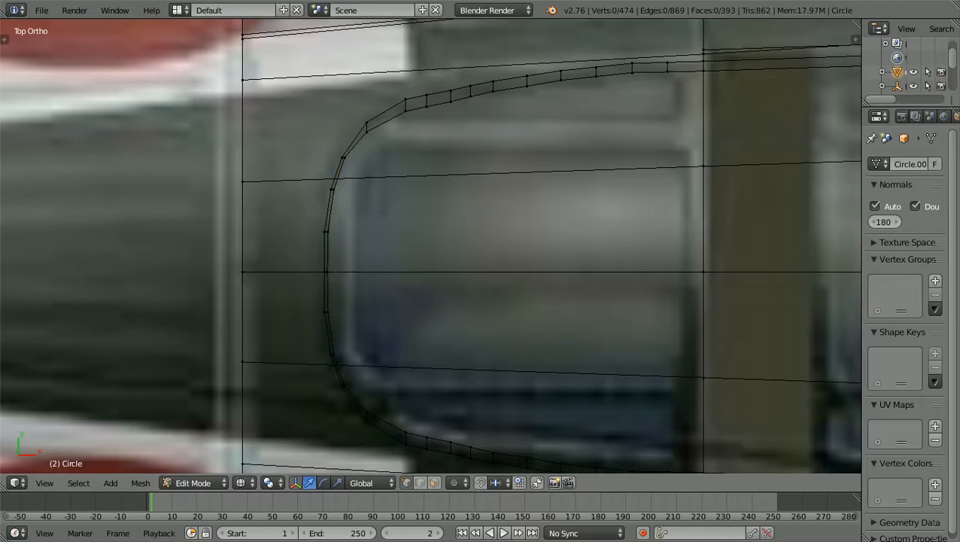
- Move the centre vertex pair of the rear section slightly backward along global X to round the curve
key("b")
left_click_drag(311, 285, 344, 253)
key("g")
key("x")
key("Return")
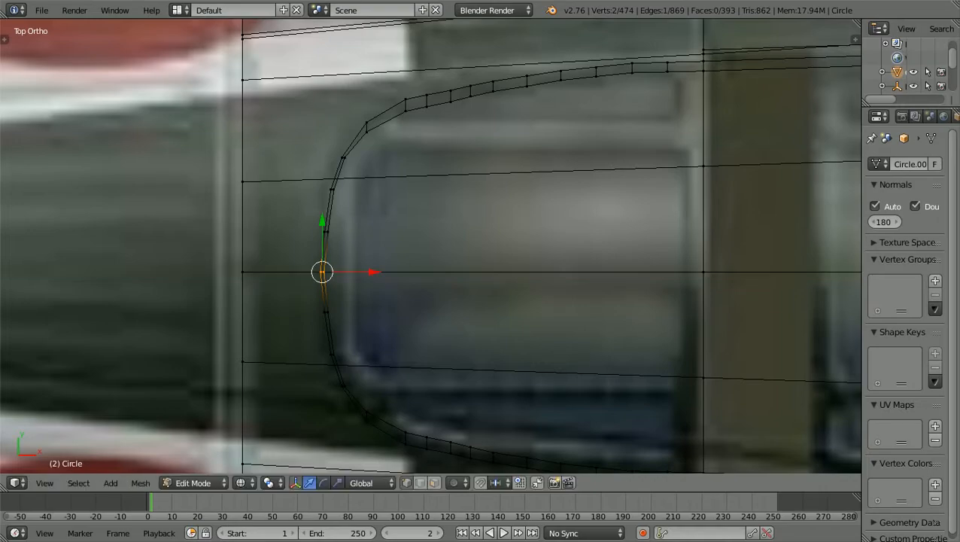
key("a")
- Examine how the rounded rear end and lower side of the frame strip follow the top-view reference
scroll(431, 246, "down", 3)
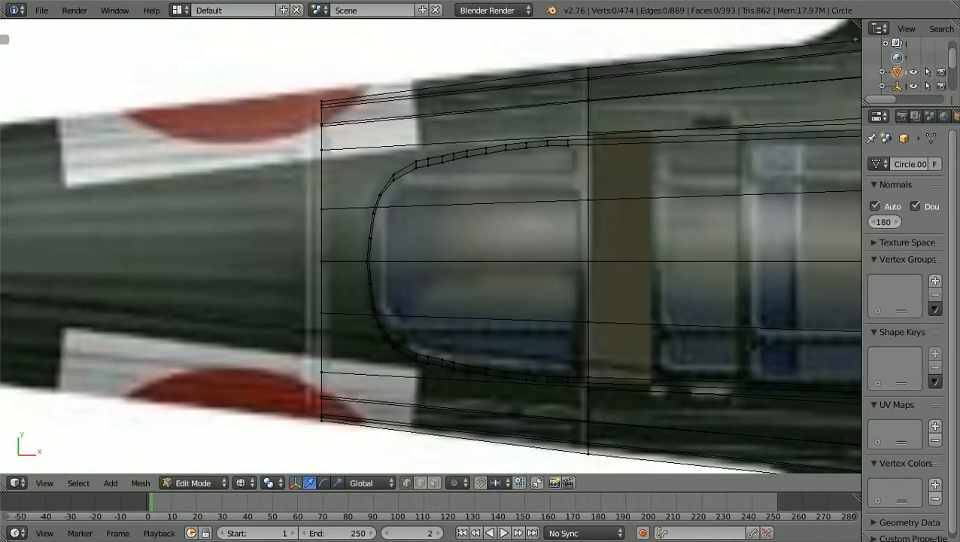
scroll(430, 246, "up", 1)
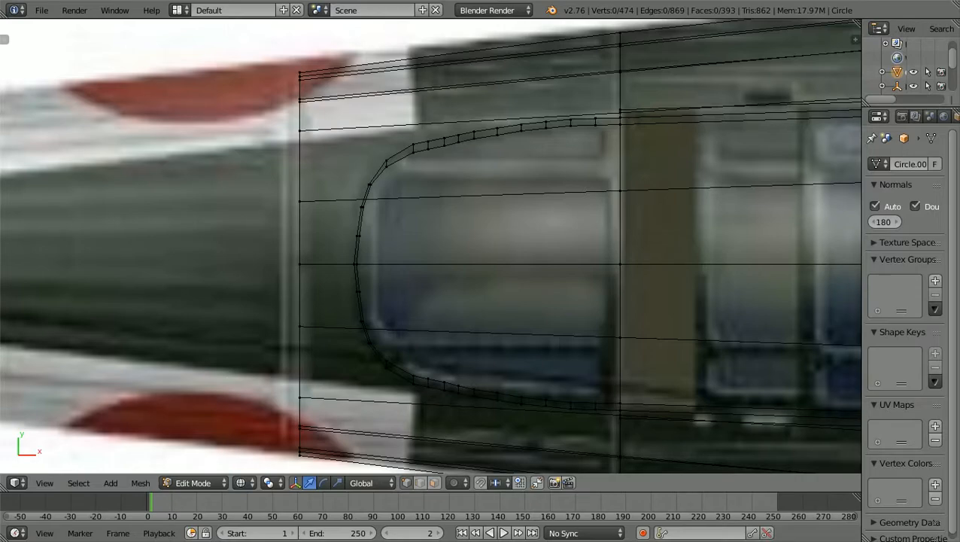
middle_click_drag(431, 246, 384, 175, "shift")
scroll(431, 246, "up", 1)
scroll(431, 246, "up", 1)
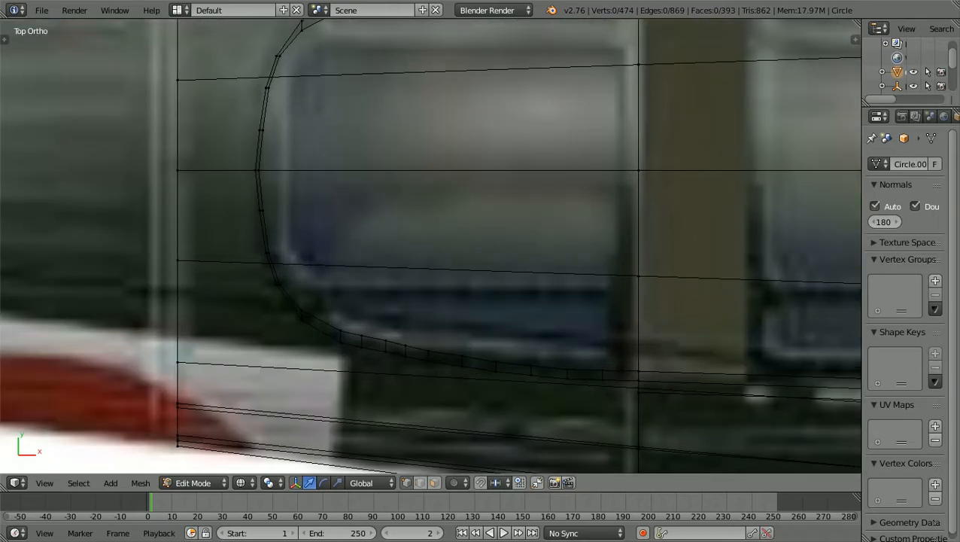
scroll(431, 246, "up", 2)
scroll(430, 246, "down", 3, "shift")
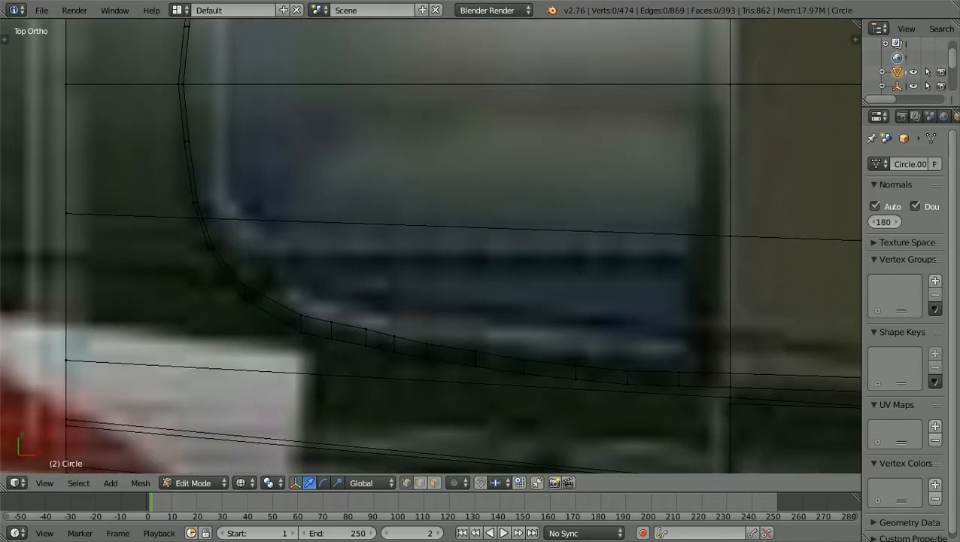
scroll(431, 246, "down", 1)
scroll(431, 246, "up", 1)
scroll(430, 246, "down", 3)
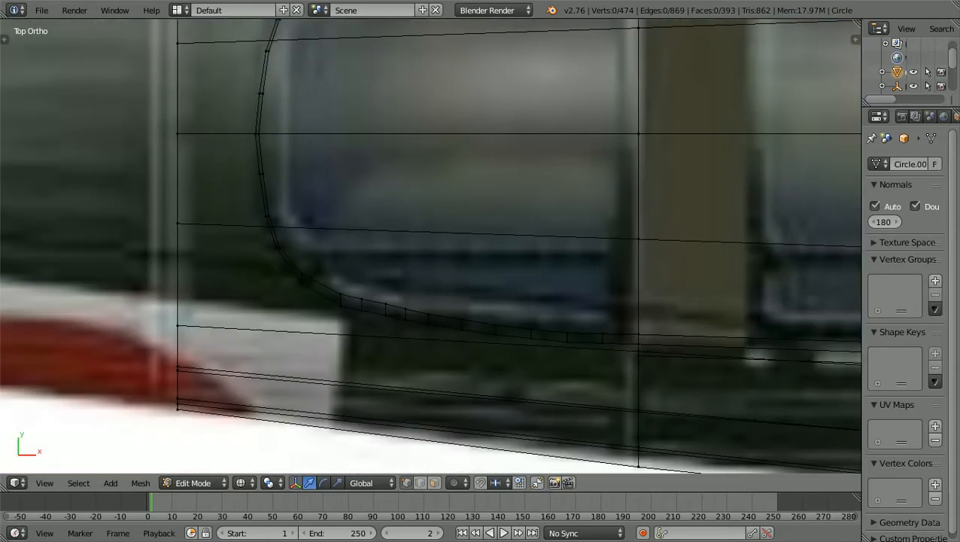
- Examine the rear canopy frame strip against the side-view reference, then from an angled view and from the right
key("KP_1")
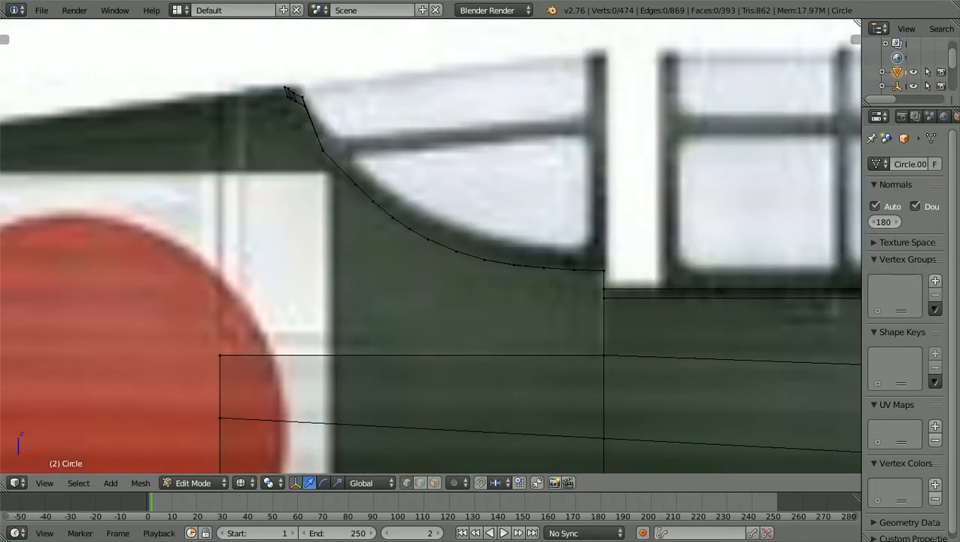
scroll(431, 246, "down", 2, "ctrl")
scroll(431, 246, "up", 6, "shift")
scroll(430, 246, "up", 2)
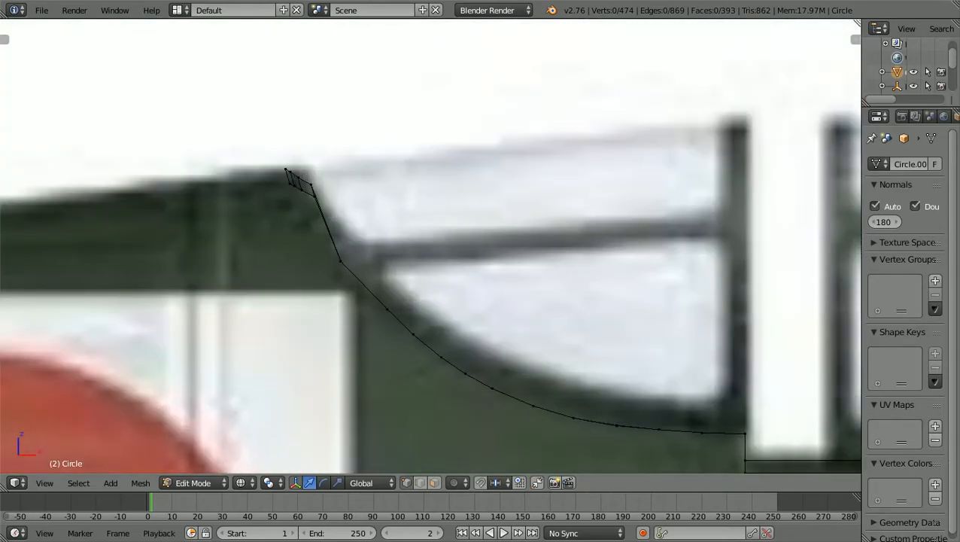
scroll(430, 246, "up", 2)
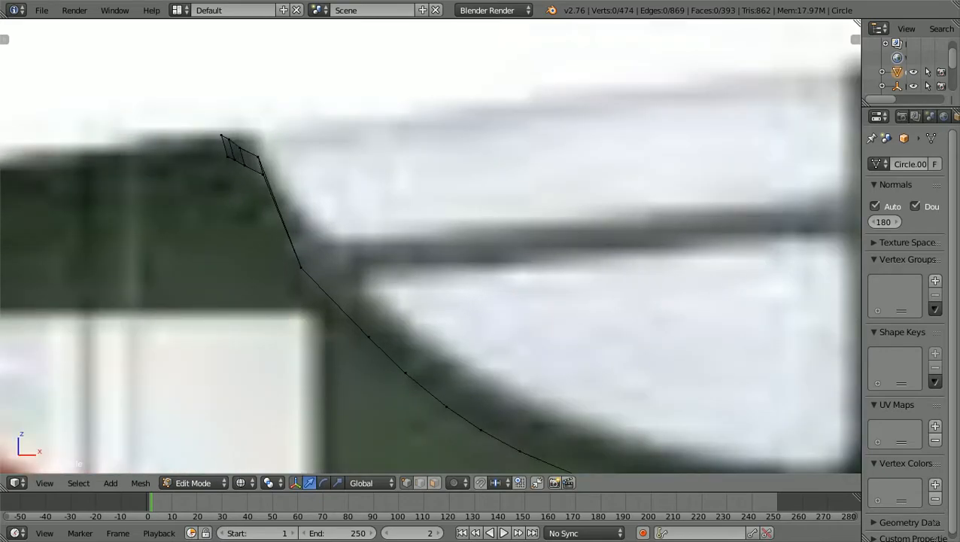
scroll(430, 246, "down", 1)
middle_click_drag(431, 246, 345, 251)
scroll(430, 246, "down", 2)
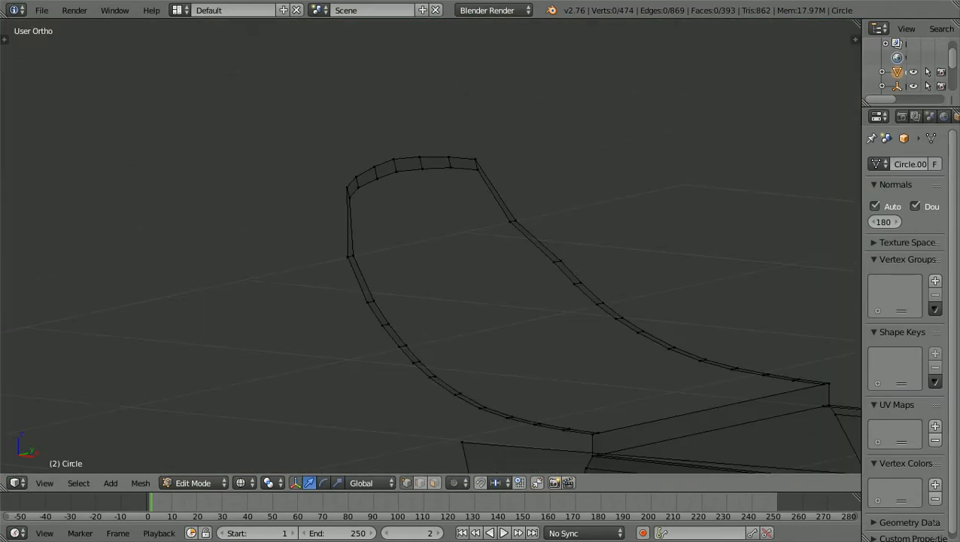
key("KP_3")
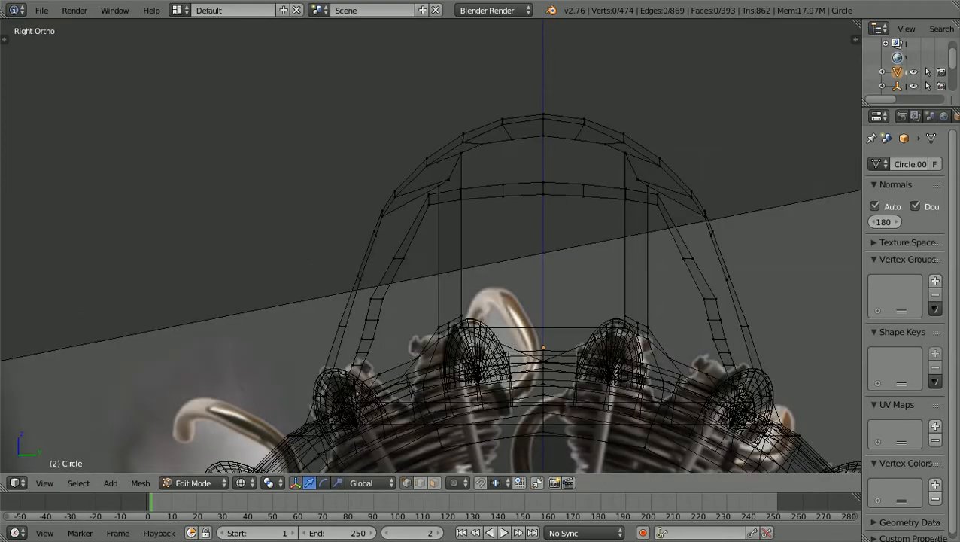
- Display the model solid and lower the outermost vertex pair on each side of the frame's rear arch along global Z
key("z")
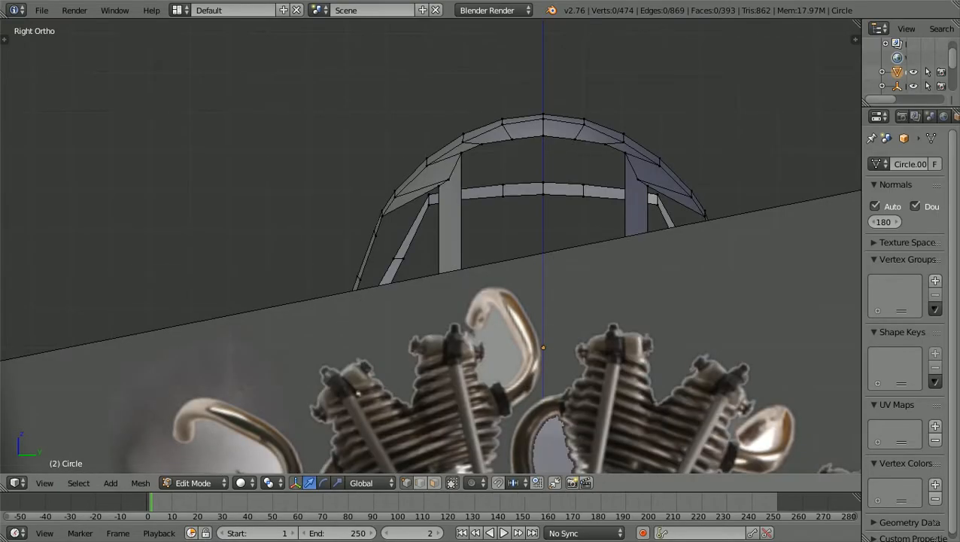
scroll(430, 246, "down", 1)
middle_click_drag(431, 246, 273, 317)
scroll(431, 246, "up", 4)
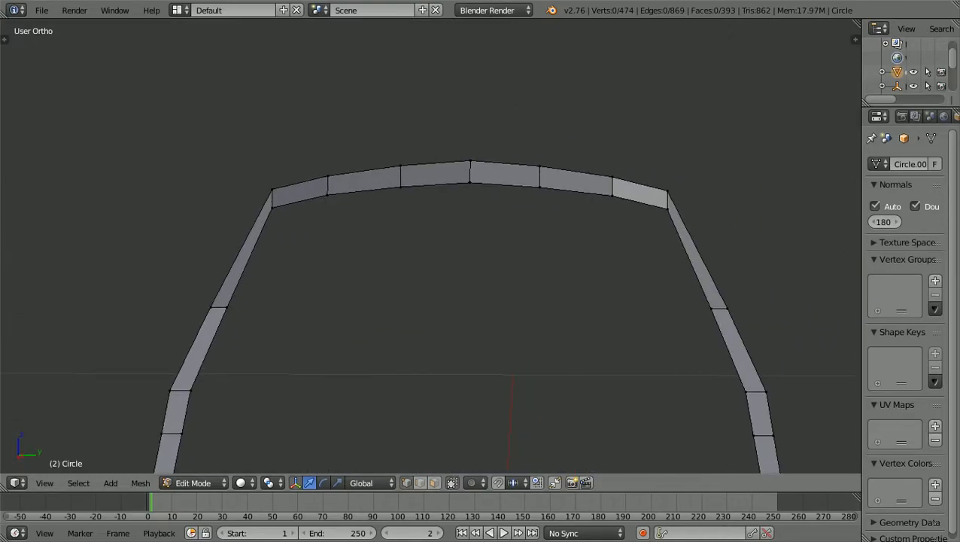
scroll(430, 246, "up", 1)
scroll(431, 246, "down", 2, "ctrl")
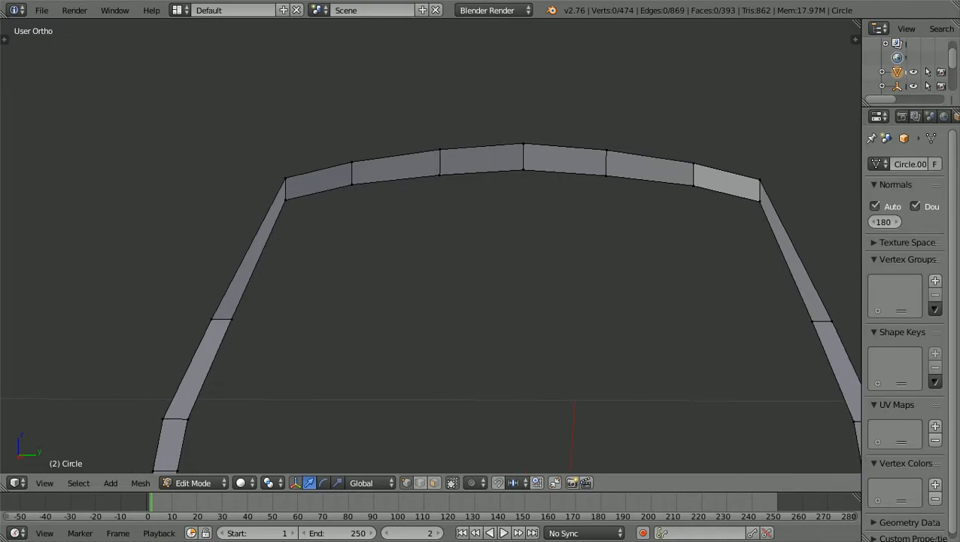
key("b")
left_click_drag(265, 221, 298, 167)
key("b")
left_click_drag(738, 234, 772, 167)
key("g")
key("z")
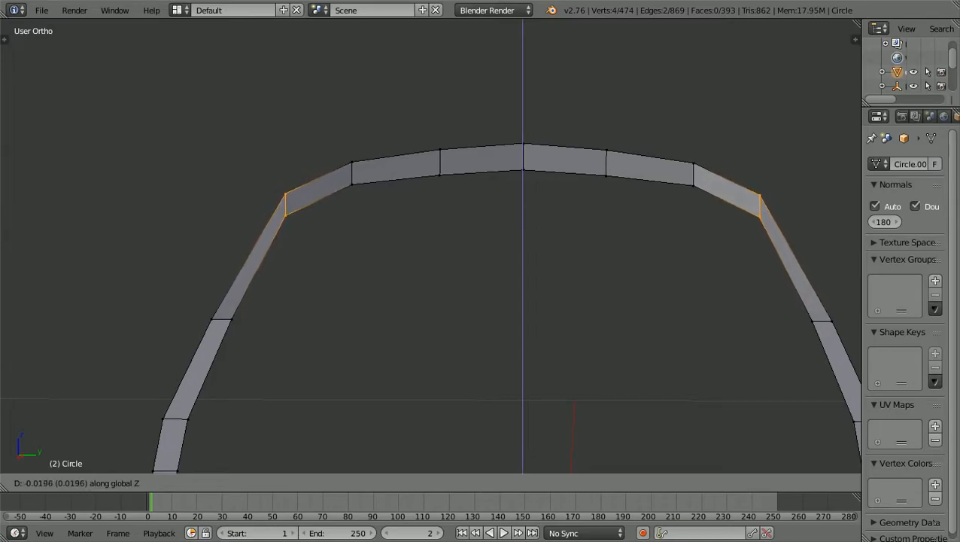
key("Return")
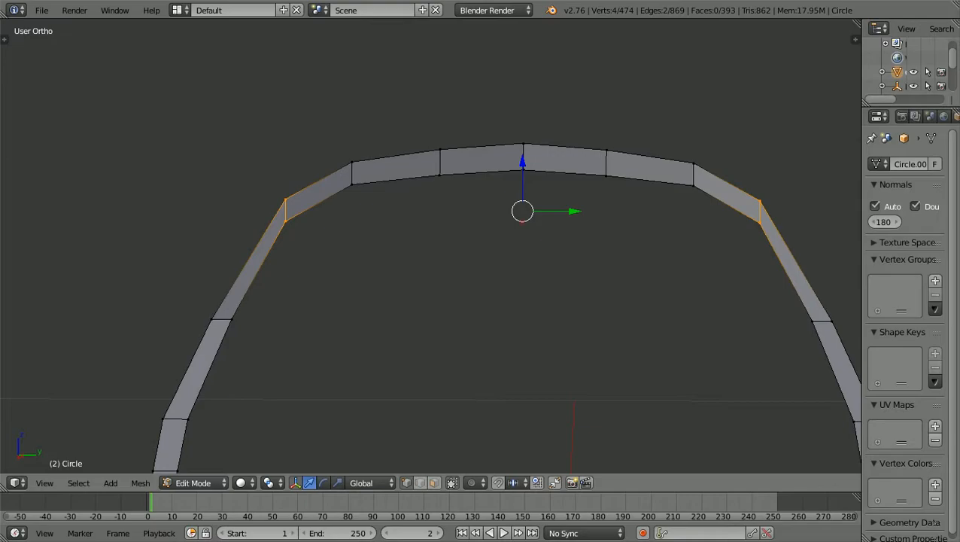
key("a")
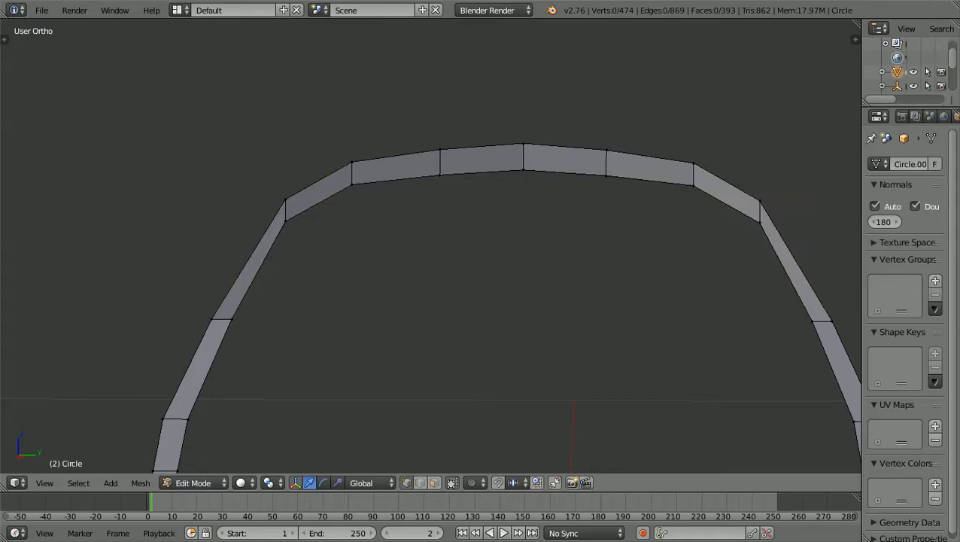
- Lower the two outer vertex pairs on each side of the rear arch about 0.029 along global Z, then deselect them
key("b")
left_click_drag(254, 290, 354, 152)
key("b")
left_click_drag(633, 276, 769, 137)
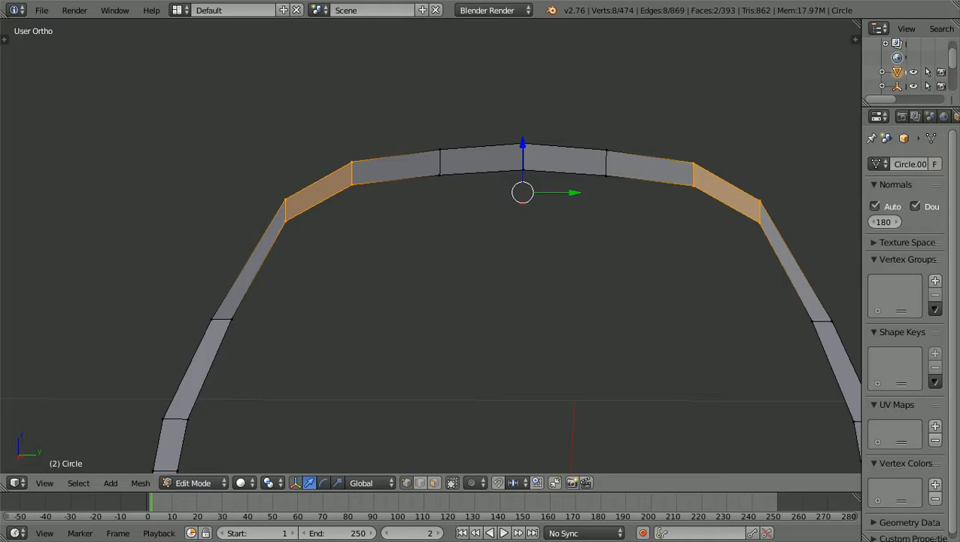
key("g")
key("z")
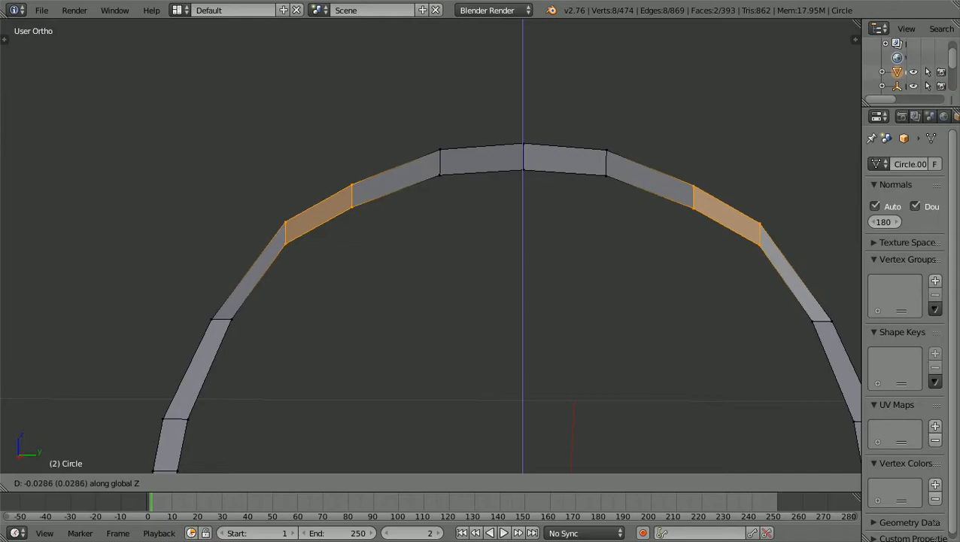
key("Return")
scroll(431, 246, "down", 8)
scroll(431, 246, "up", 3)
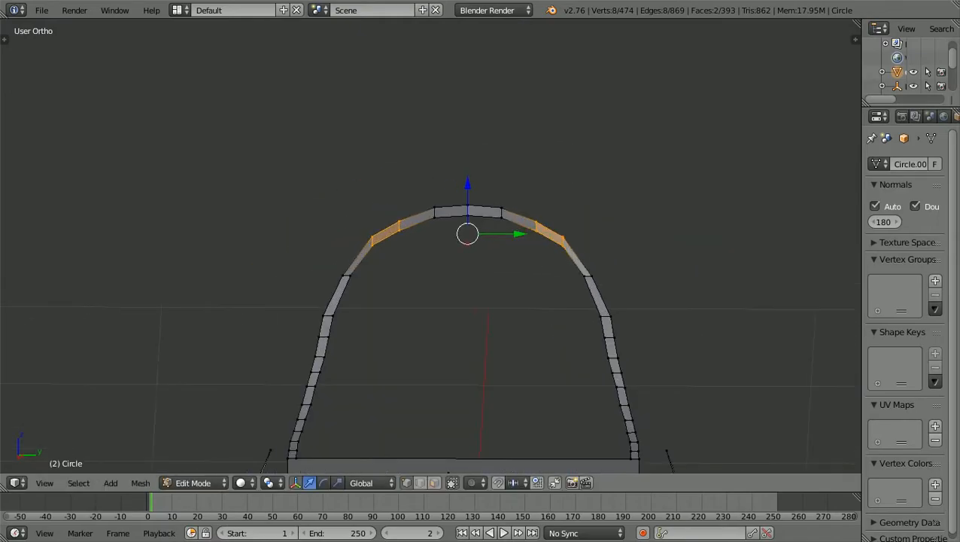
key("a")
scroll(431, 246, "down", 3)
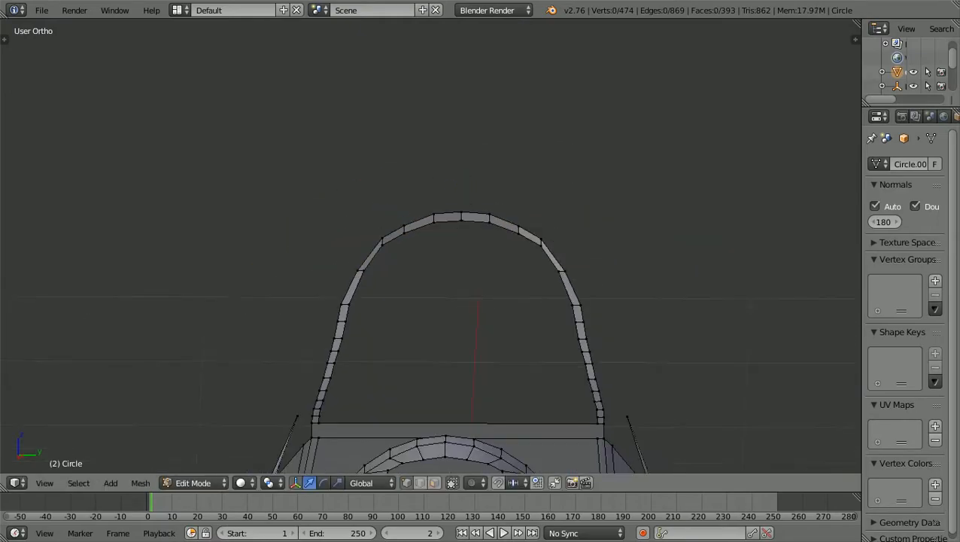
- Examine the outline of the reshaped rear arch from the top
key("KP_7")
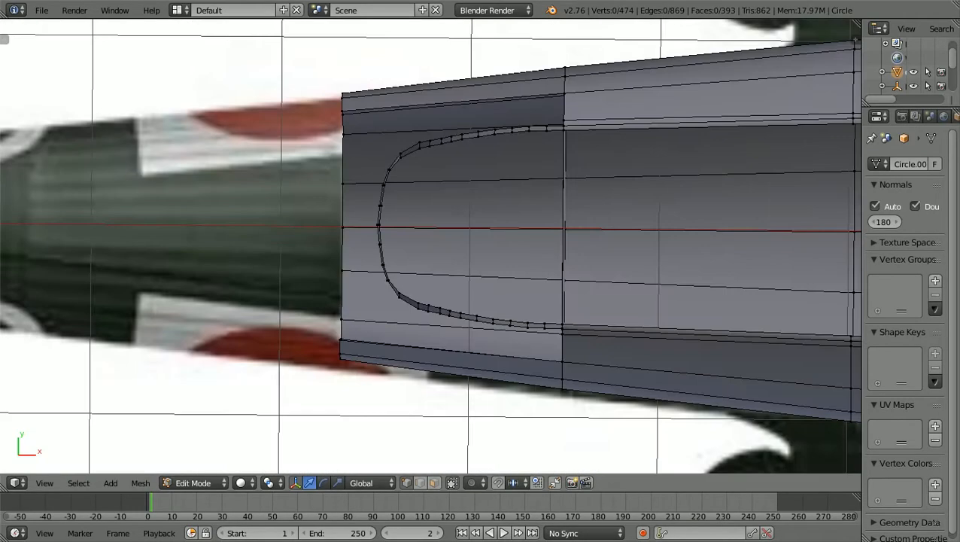
scroll(430, 246, "up", 2)
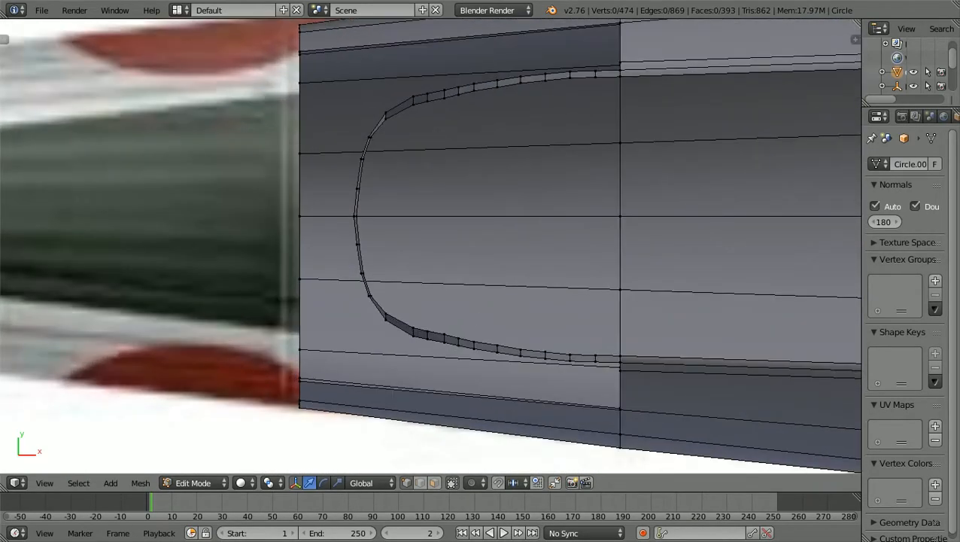
scroll(430, 248, "up", 1)
scroll(431, 246, "up", 1)
scroll(430, 246, "down", 1)
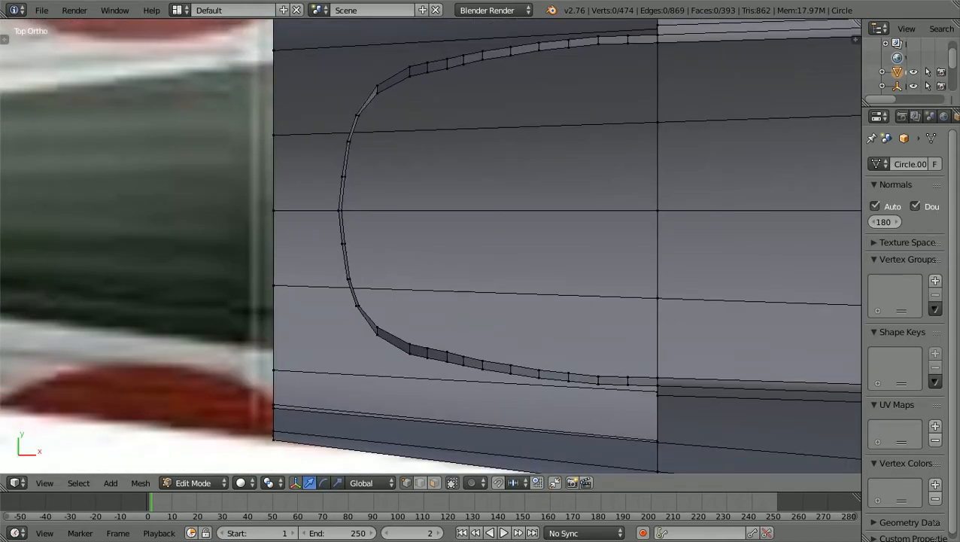
scroll(431, 246, "up", 1)
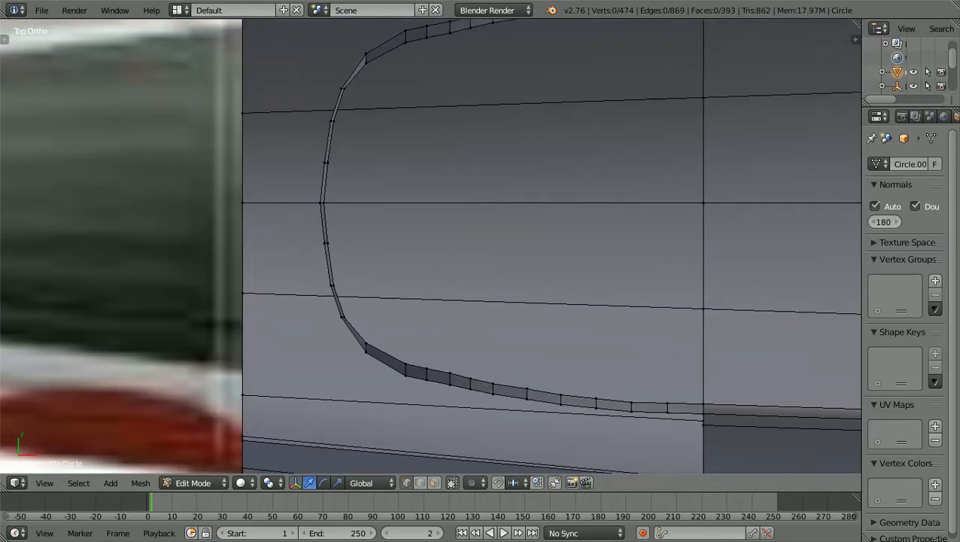
scroll(423, 252, "down", 1)
- Examine how the rear arch and side strips follow the window edge in the side-view reference
key("KP_1")
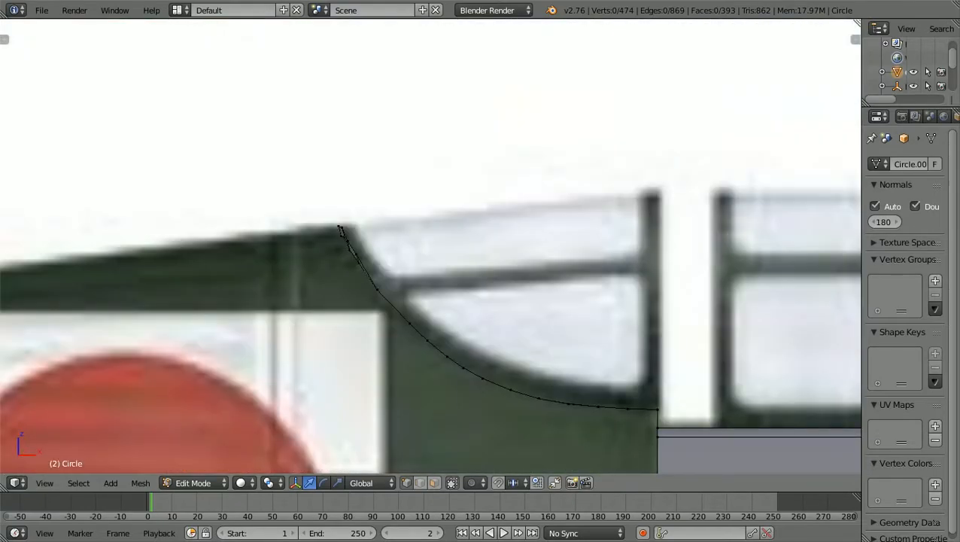
scroll(430, 246, "up", 1)
scroll(430, 246, "up", 1)
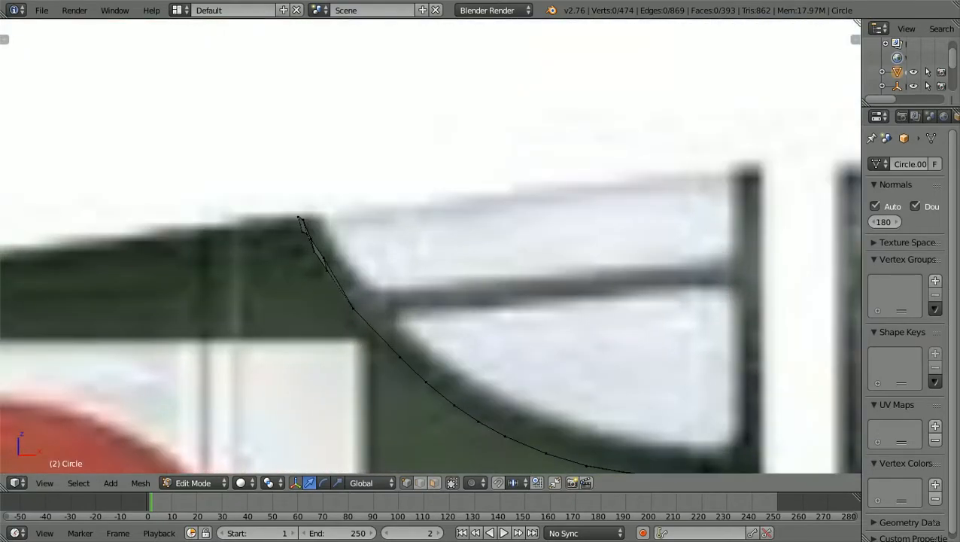
scroll(430, 246, "up", 2)
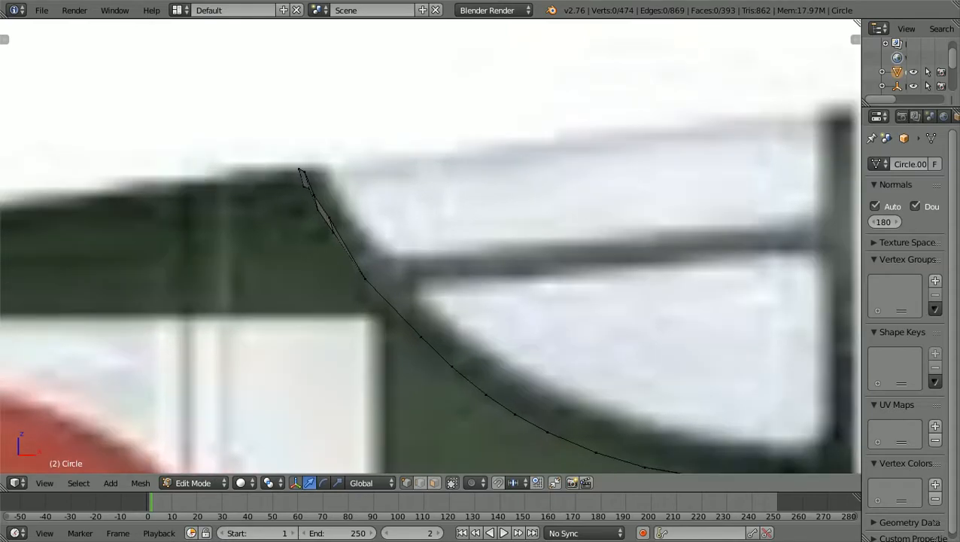
scroll(430, 246, "down", 4, "ctrl")
scroll(430, 246, "up", 1)
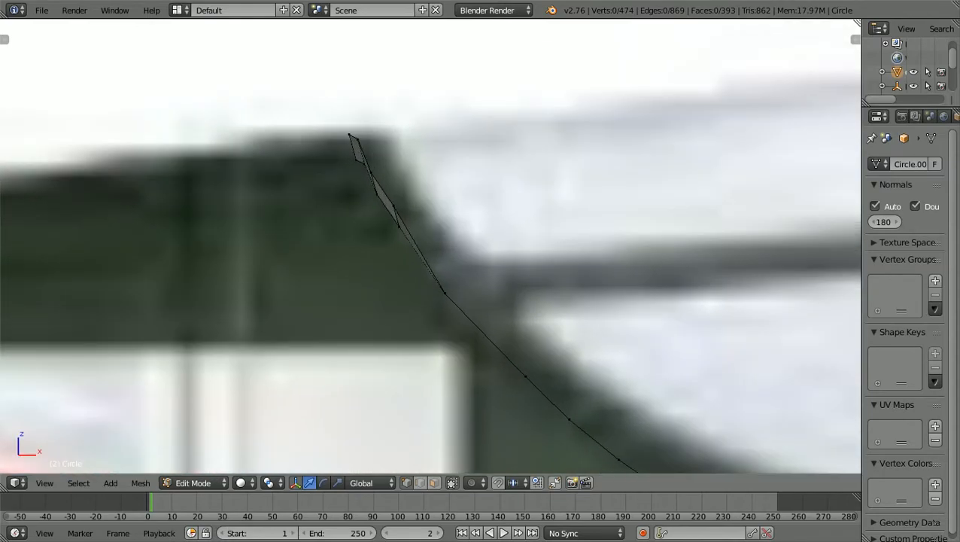
scroll(430, 246, "up", 3, "shift")
scroll(430, 246, "up", 1)
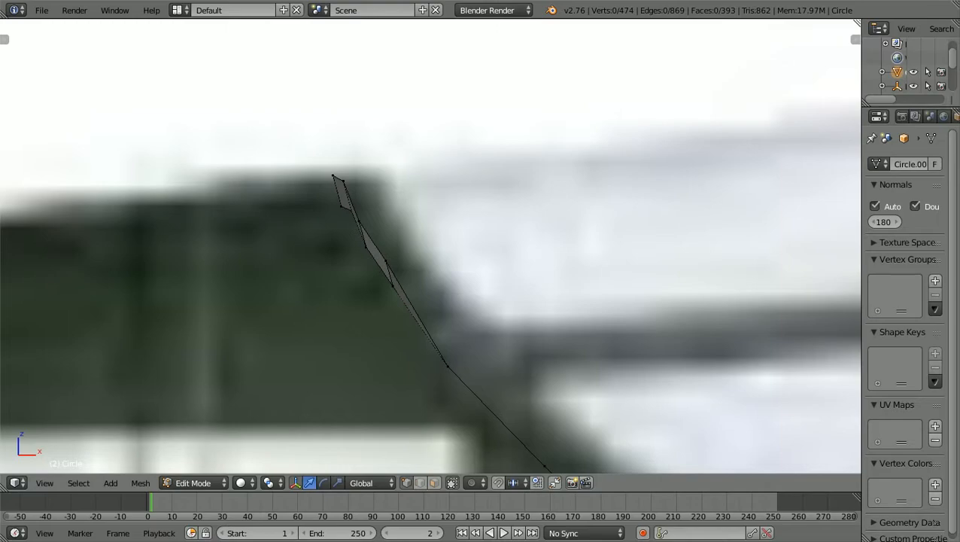
scroll(430, 247, "down", 1)
scroll(430, 246, "down", 3, "shift")
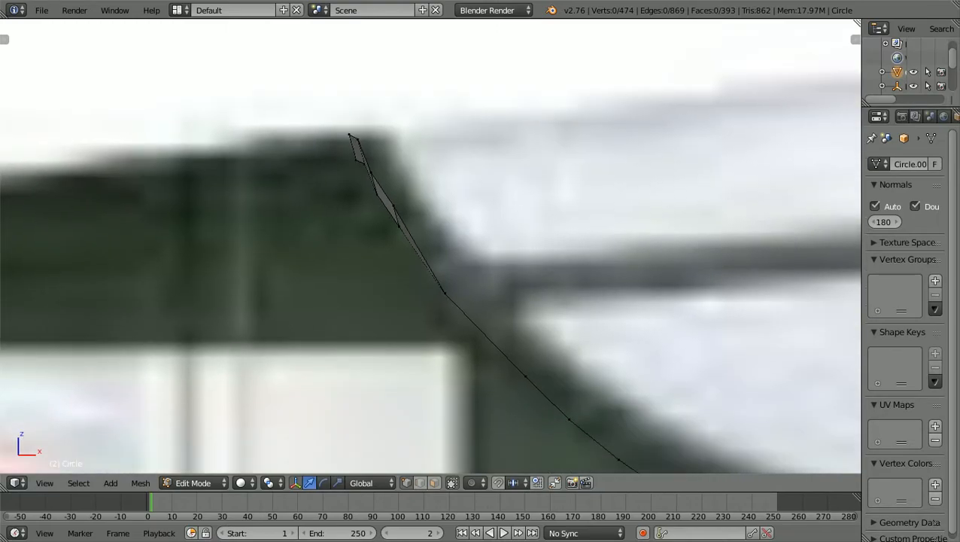
scroll(430, 246, "up", 3, "shift")
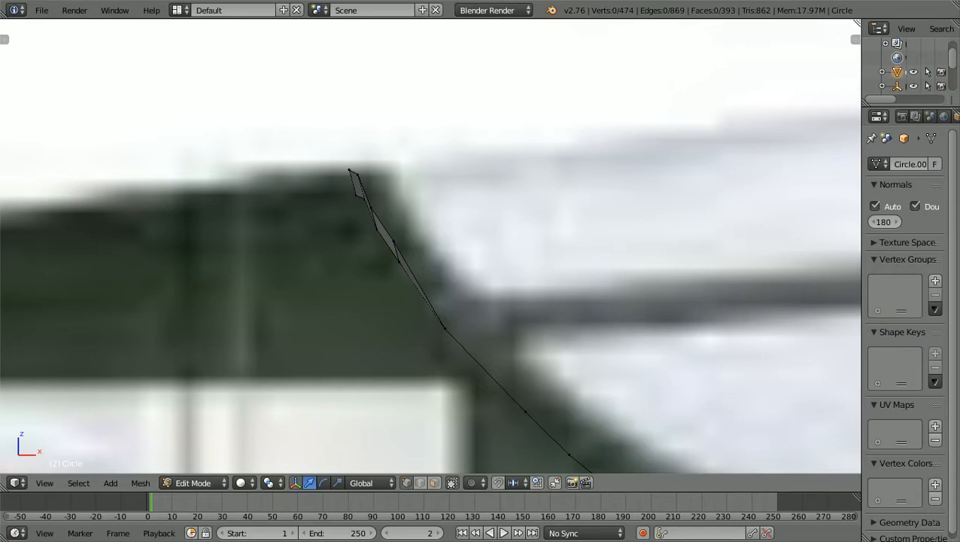
scroll(431, 246, "down", 2, "shift")
scroll(431, 246, "up", 1, "ctrl")
scroll(430, 246, "down", 1, "shift")
scroll(431, 246, "up", 1)
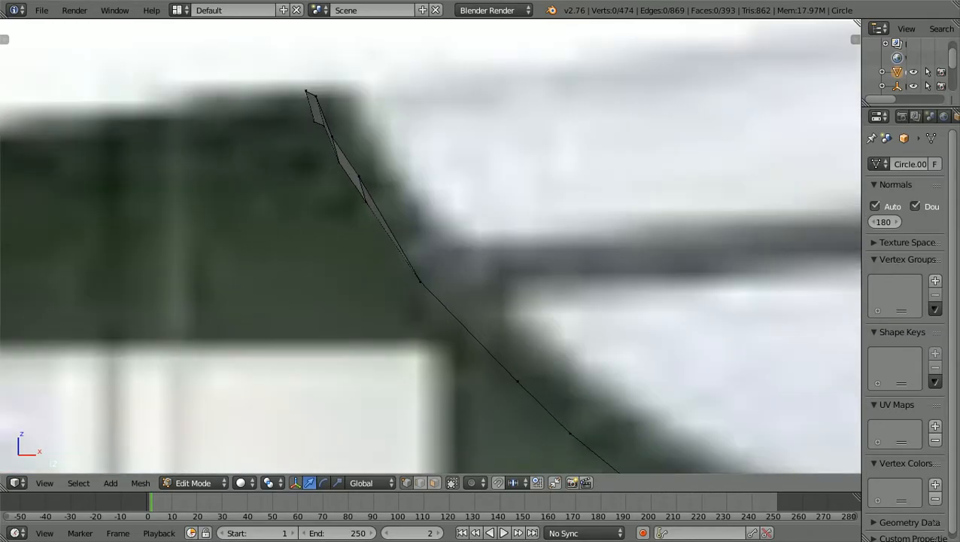
scroll(430, 246, "up", 1)
scroll(430, 246, "up", 2, "shift")
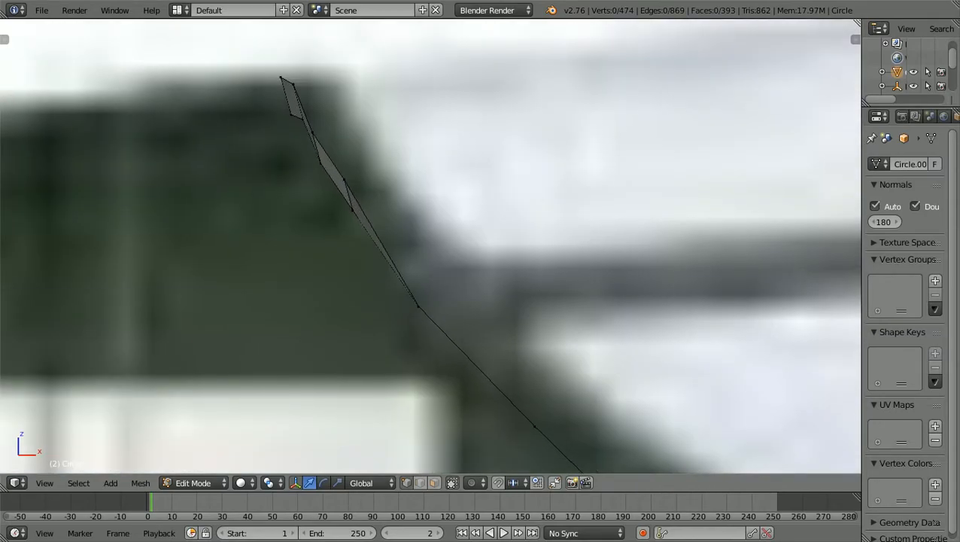
- In wireframe, move the four vertices joining the rear arch to the side strips about 0.005 along global X, then deselect them
key("z")
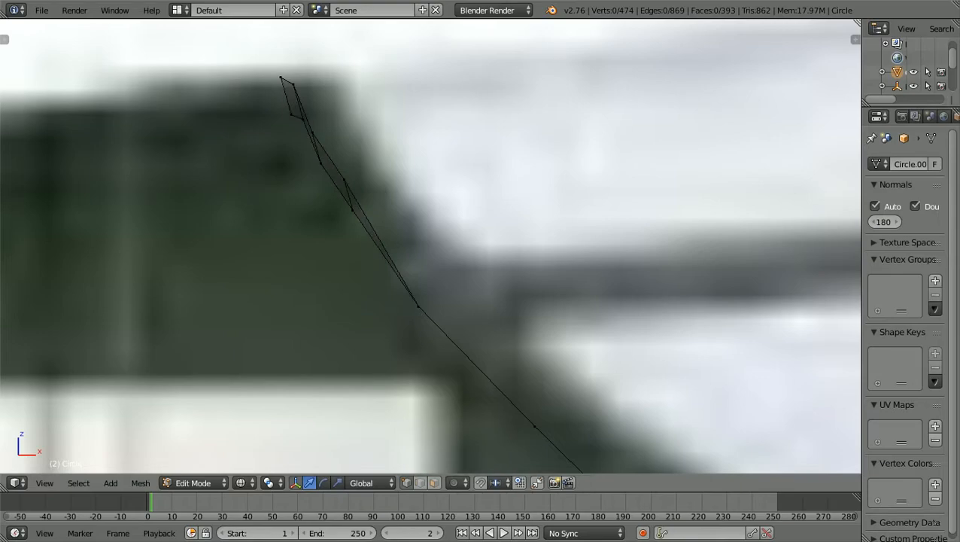
key("b")
left_click_drag(395, 293, 435, 330)
scroll(430, 246, "down", 3)
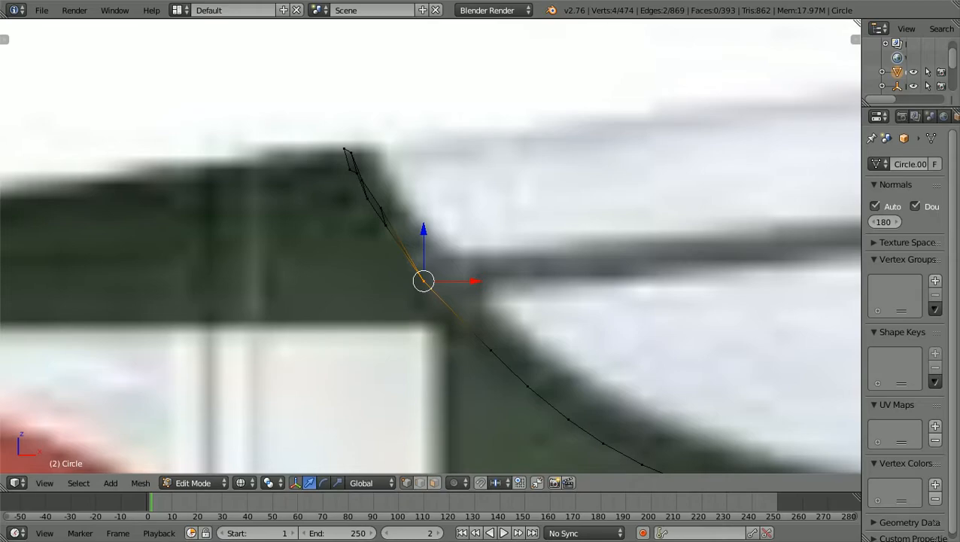
scroll(431, 246, "up", 1)
key("g")
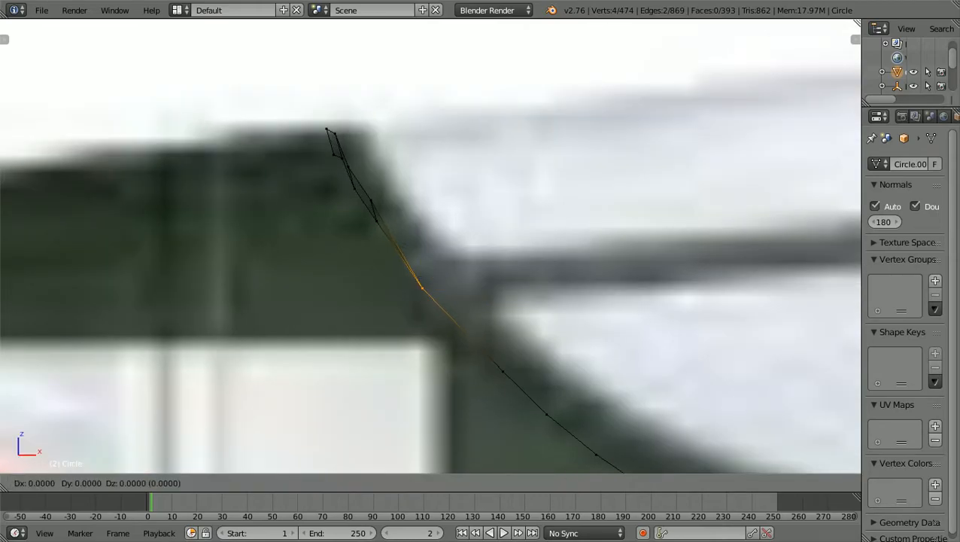
key("x")
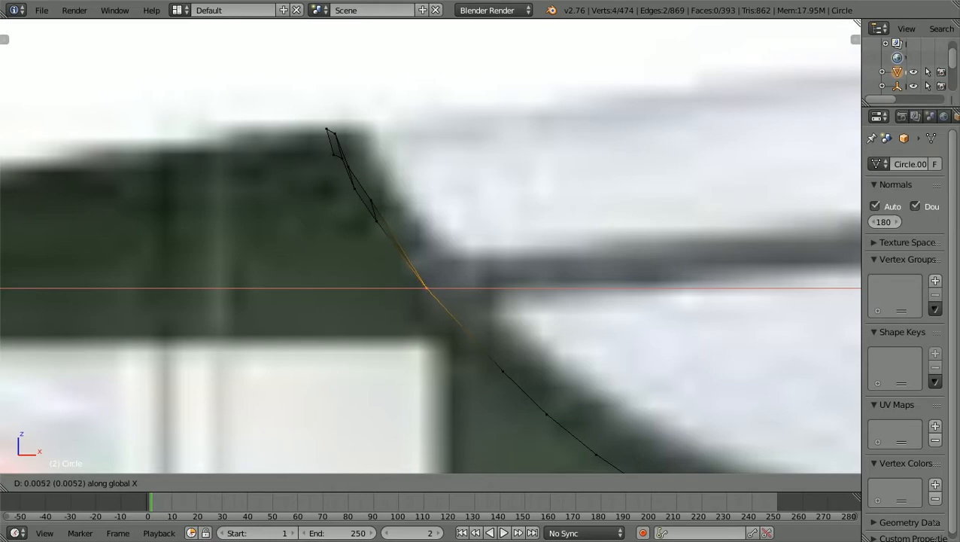
key("Return")
key("a")
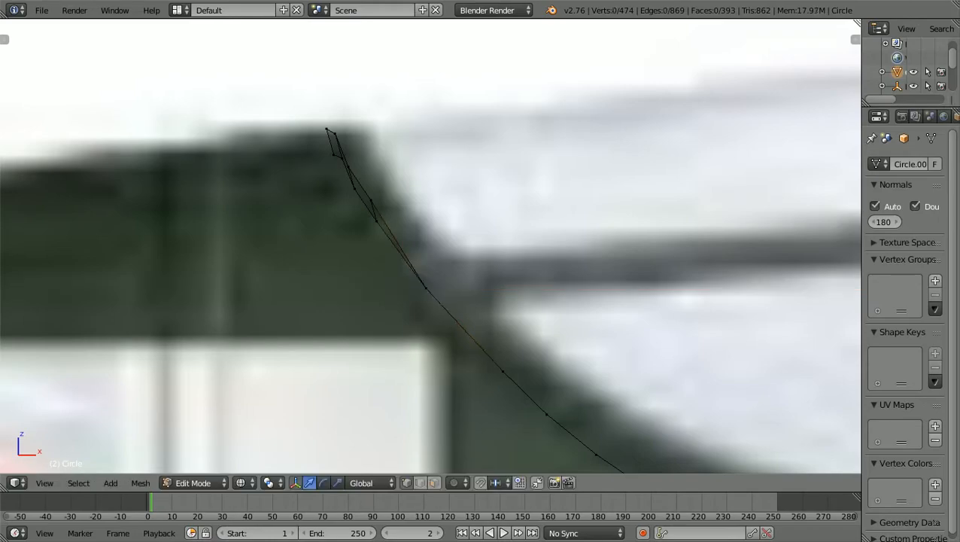
- Move the four arch vertices just above the side-strip joint about 0.0115 along global X, then deselect them
scroll(430, 245, "up", 2, "shift")
scroll(430, 245, "up", 2, "ctrl")
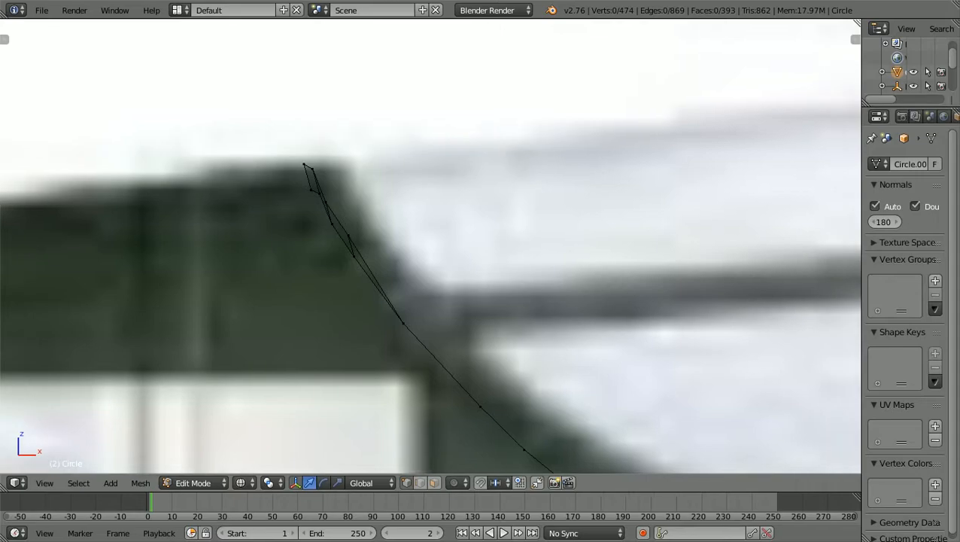
scroll(430, 246, "up", 2, "shift")
scroll(430, 245, "down", 3, "ctrl")
scroll(430, 245, "up", 3)
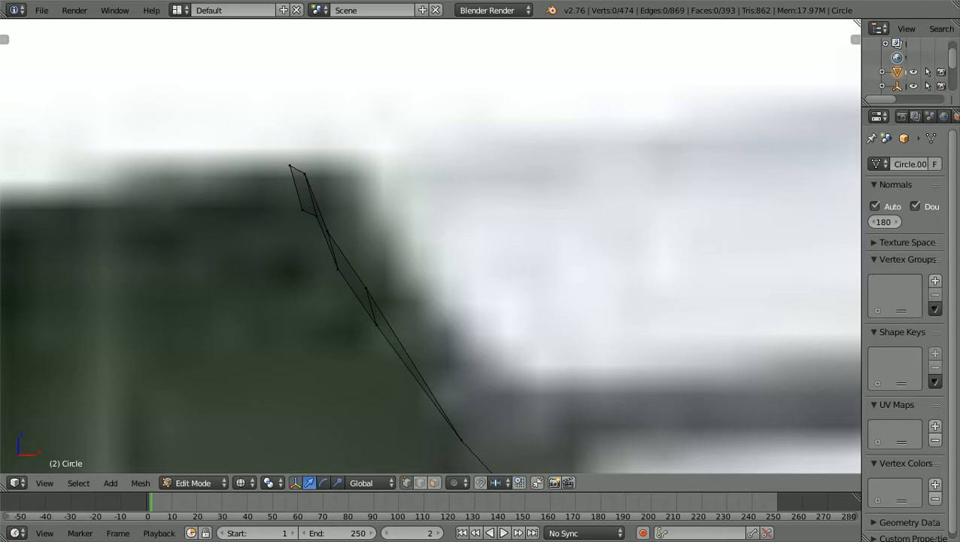
key("b")
left_click_drag(336, 356, 399, 276)
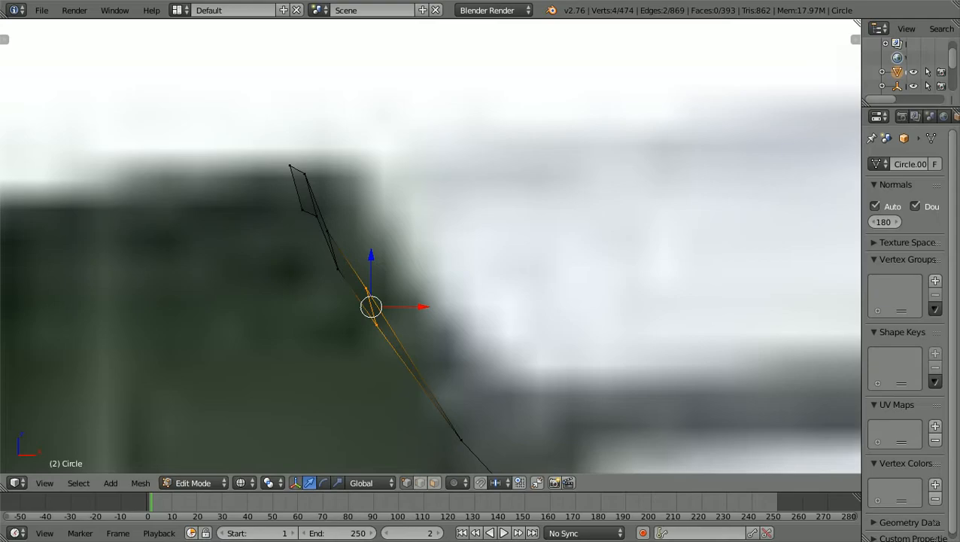
key("g")
key("x")
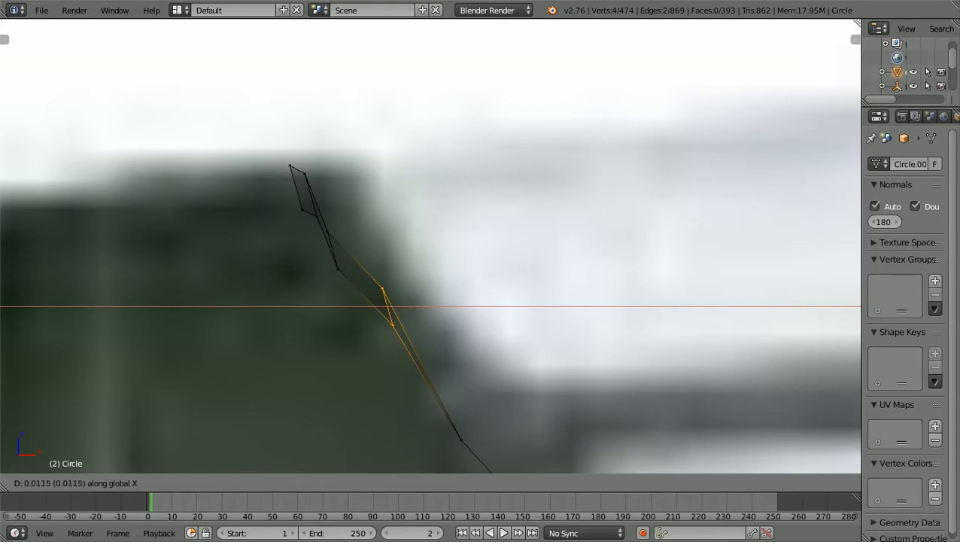
key("Return")
key("a")
- Move the lower vertex pair above the side-strip joint about 0.007 along global X to straighten the edge, then deselect it
scroll(430, 248, "up", 2)
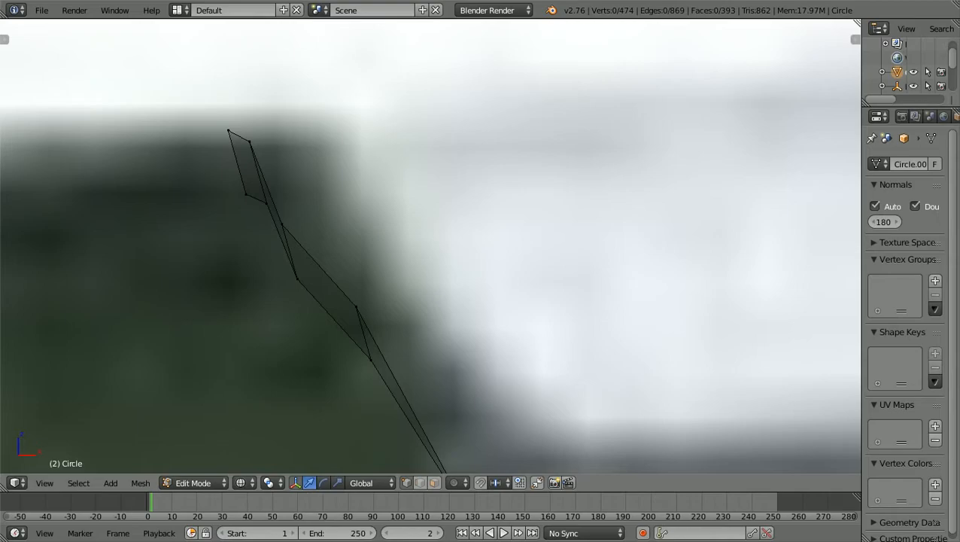
right_click(362, 362)
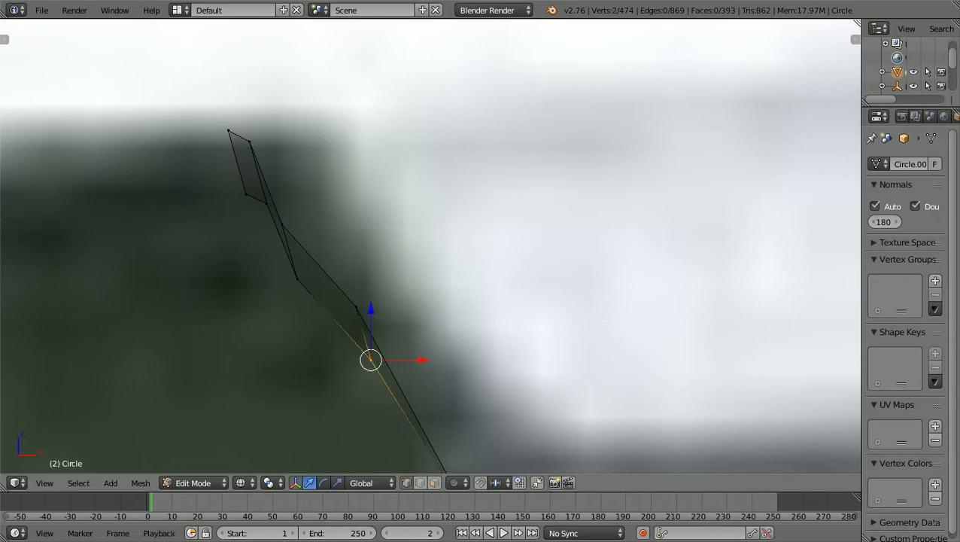
key("g")
key("x")
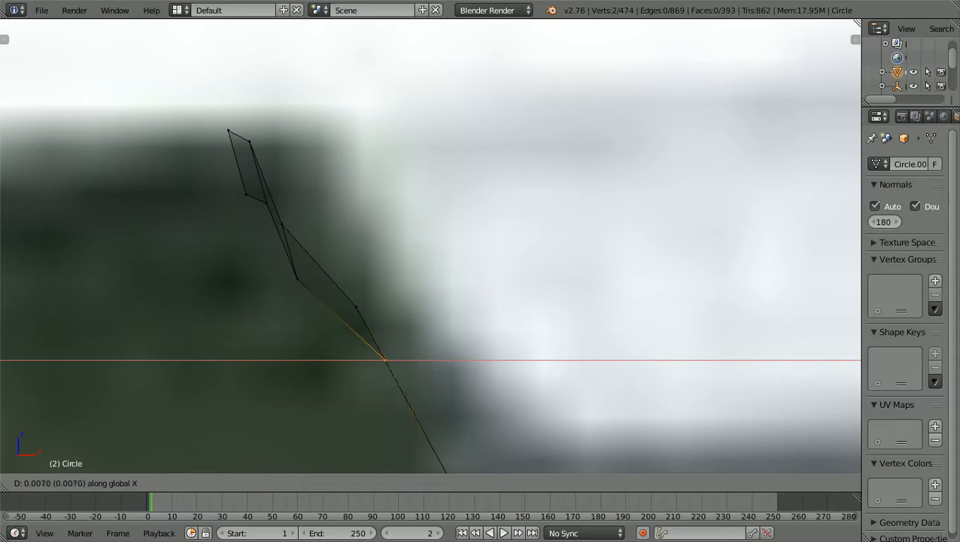
key("Return")
key("a")
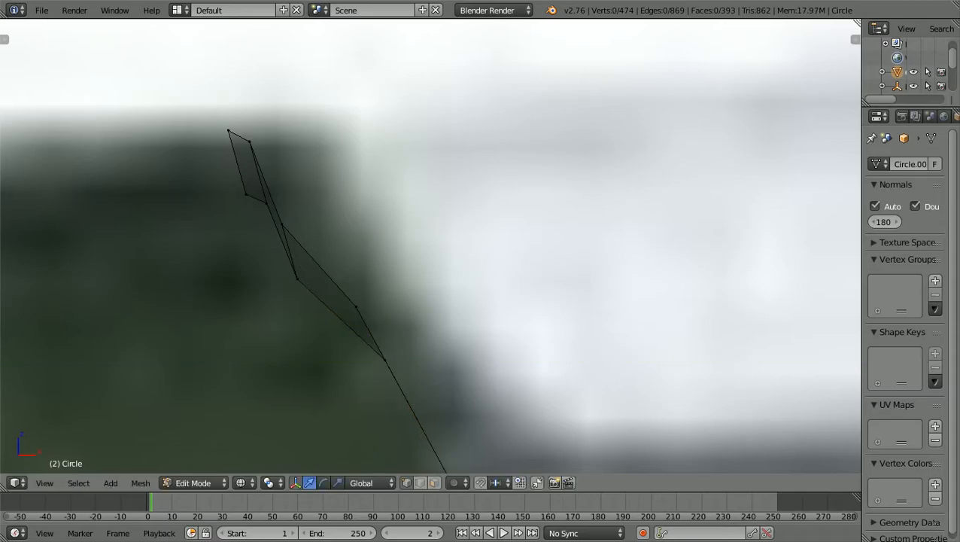
- Move the lower vertex pair of the next arch section up about 0.0216 along global X, then deselect it
key("b")
left_click_drag(278, 295, 310, 269)
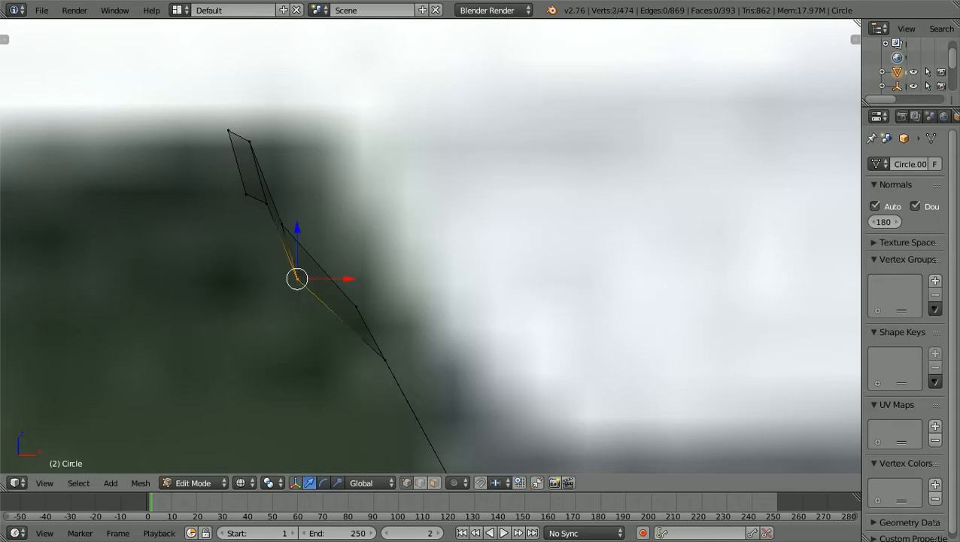
key("g")
key("x")
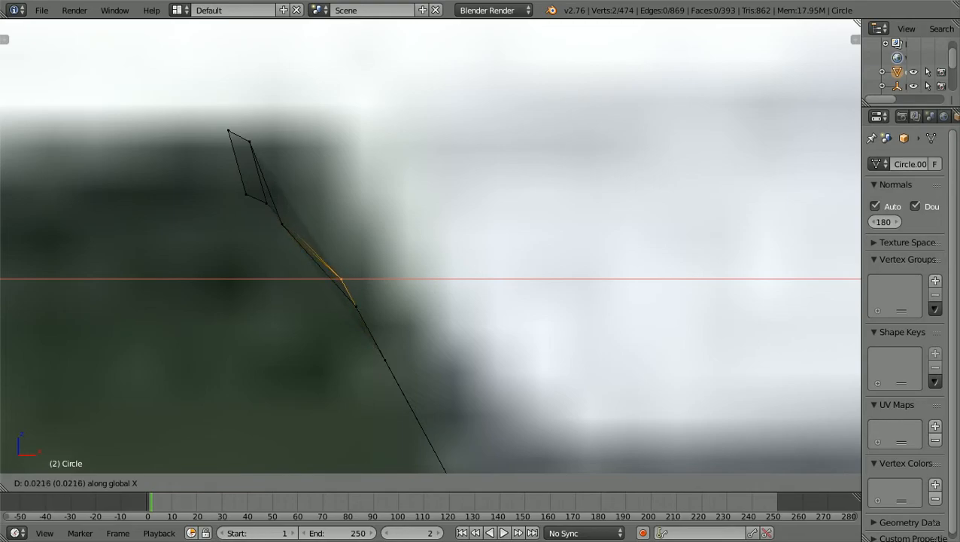
key("Return")
key("a")
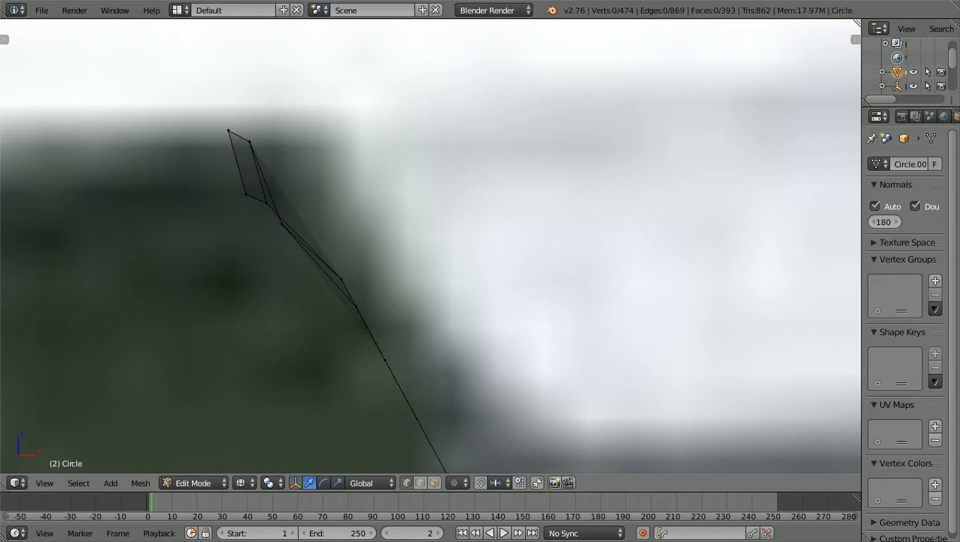
- Move the eight uppermost rear arch vertices about 0.0192 along global X toward the reference edge, then deselect them
key("b")
left_click_drag(188, 236, 304, 127)
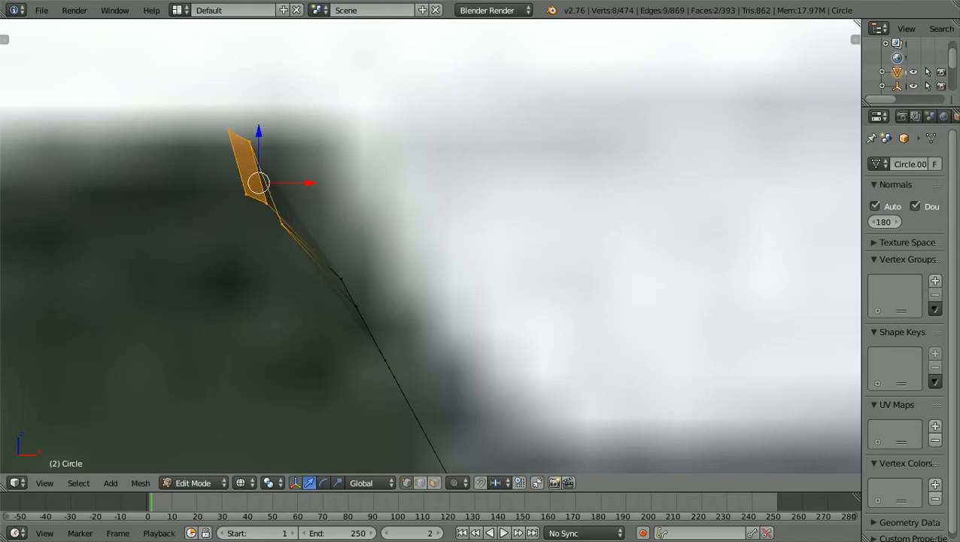
key("g")
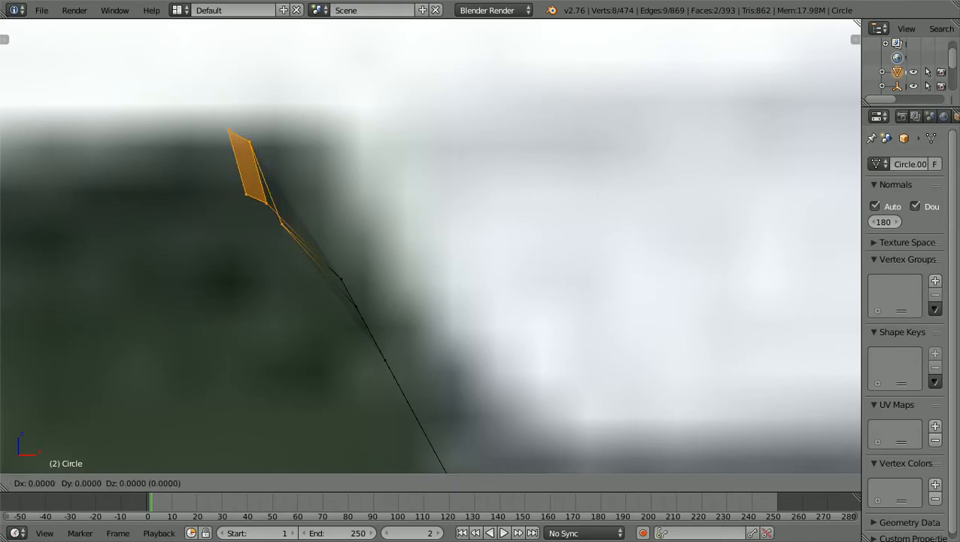
key("x")
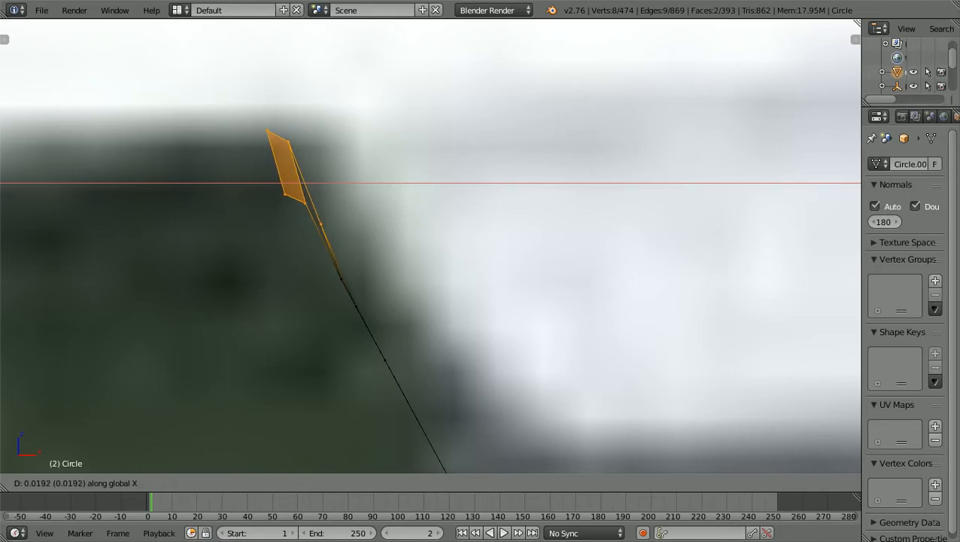
key("Return")
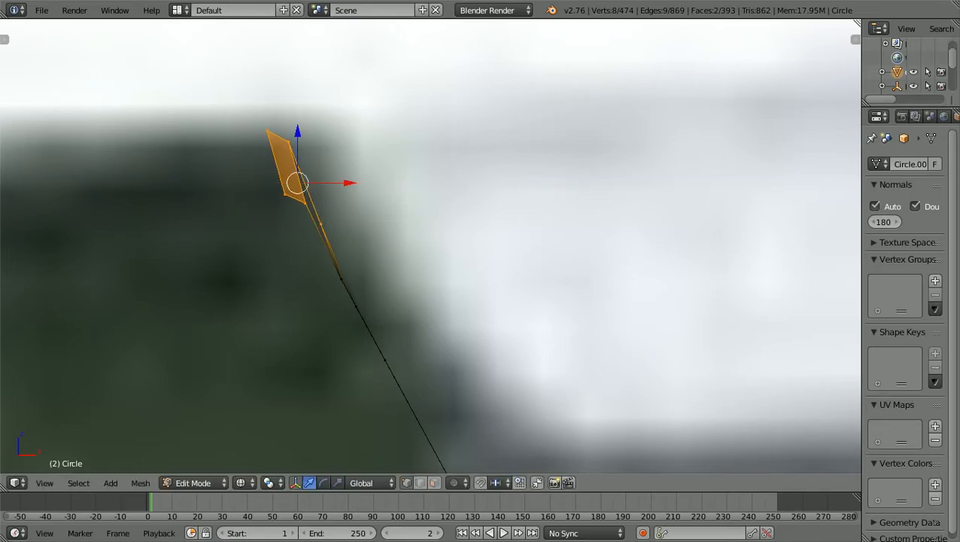
key("a")
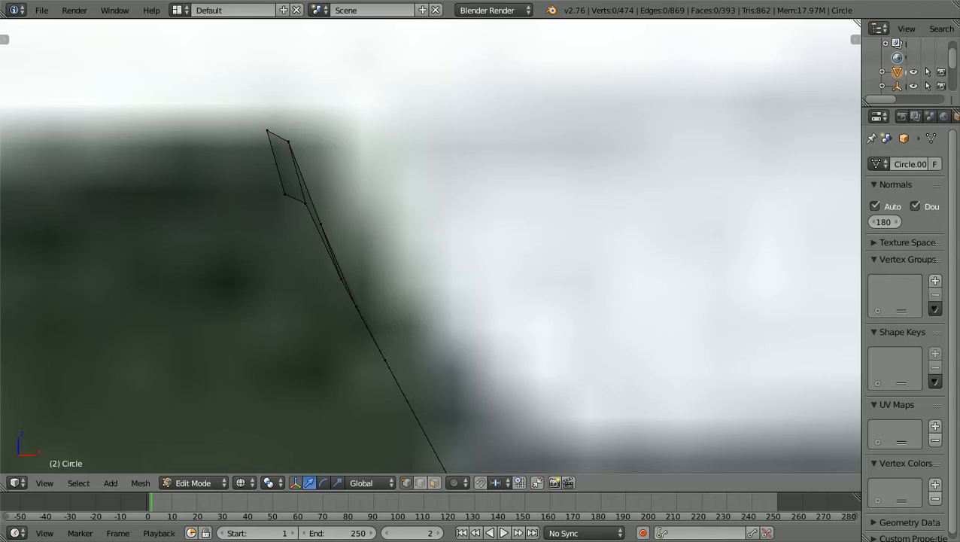
- Move the vertex pair just below the eight uppermost arch vertices about 0.0024 along global X, then deselect it
key("b")
left_click_drag(329, 289, 356, 268)
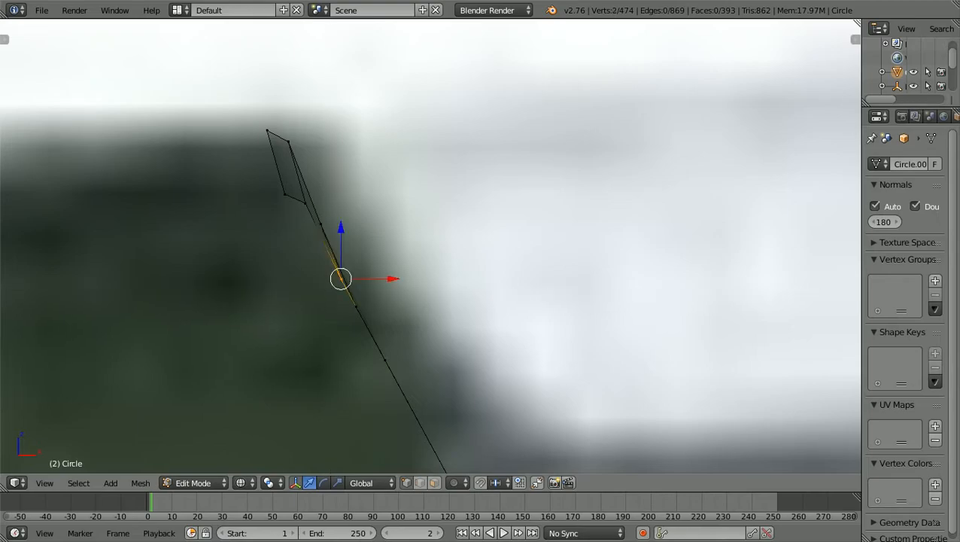
key("g")
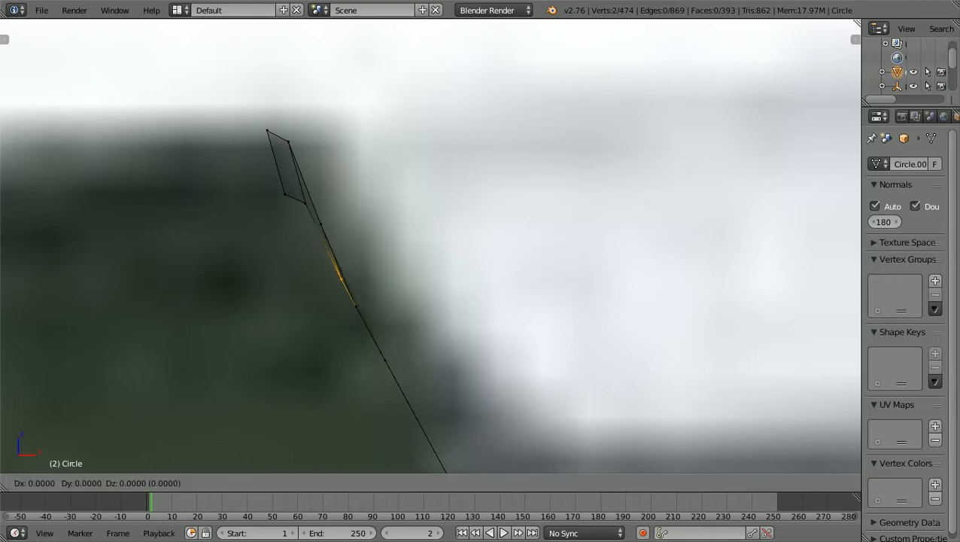
key("x")
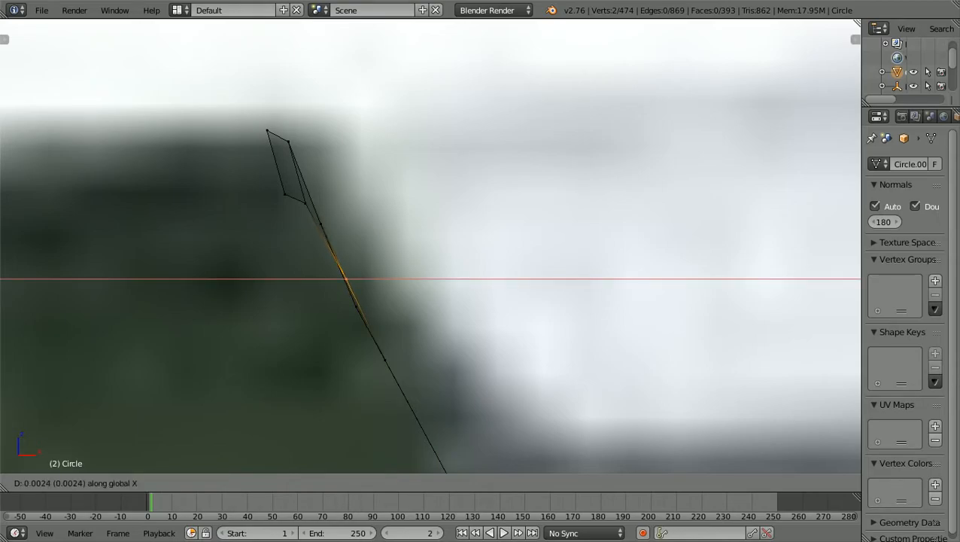
key("Return")
key("a")
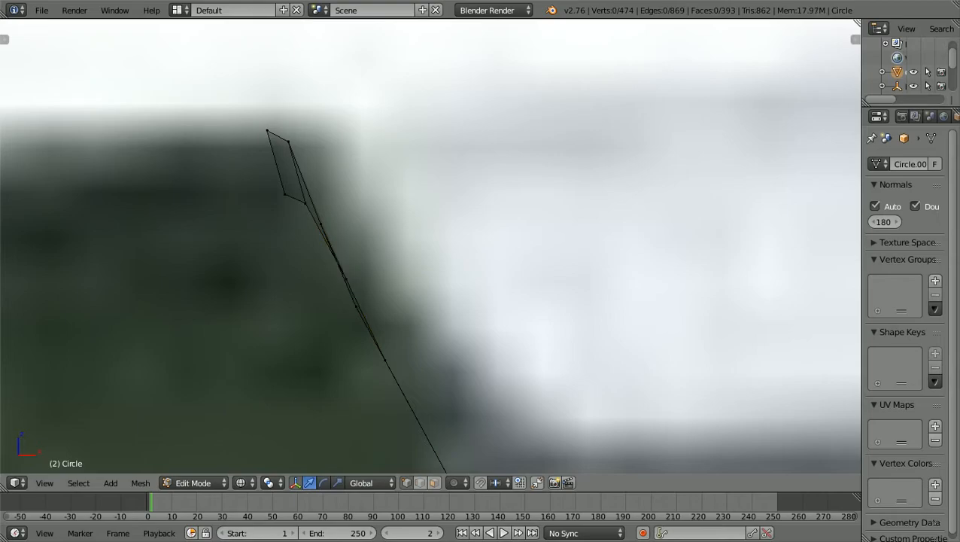
- Lower the three topmost rear arch vertices slightly along global Z
scroll(430, 246, "down", 9)
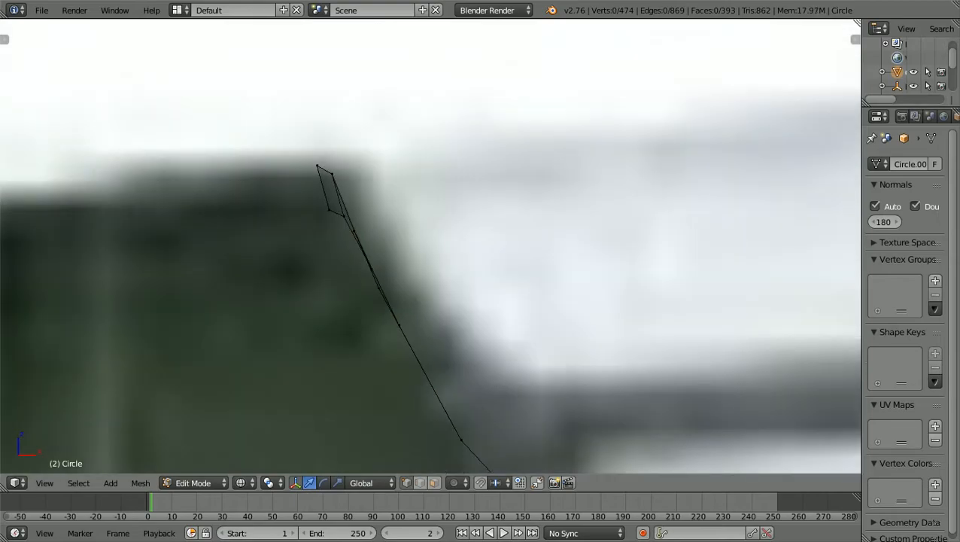
scroll(430, 246, "up", 5)
scroll(494, 290, "up", 3)
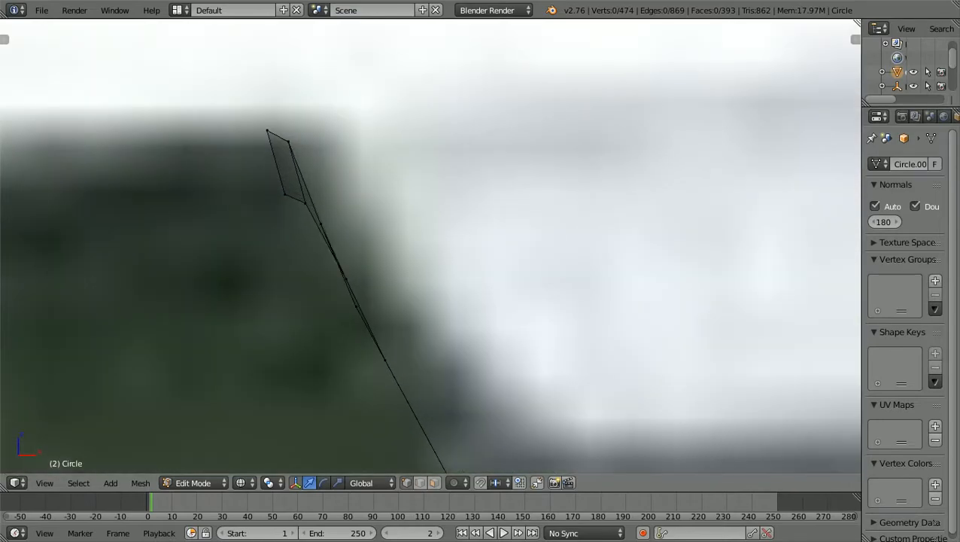
key("b")
left_click_drag(242, 157, 321, 118)
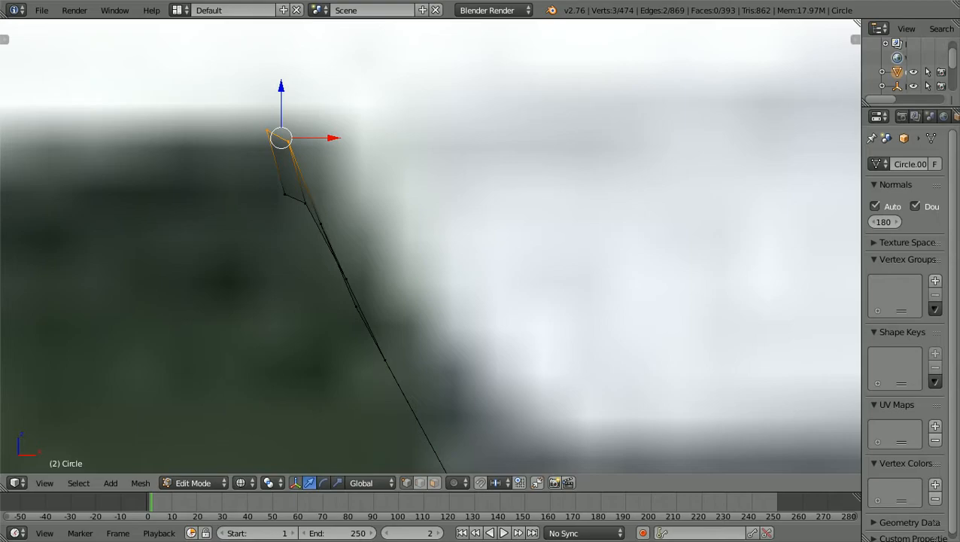
key("g")
key("z")
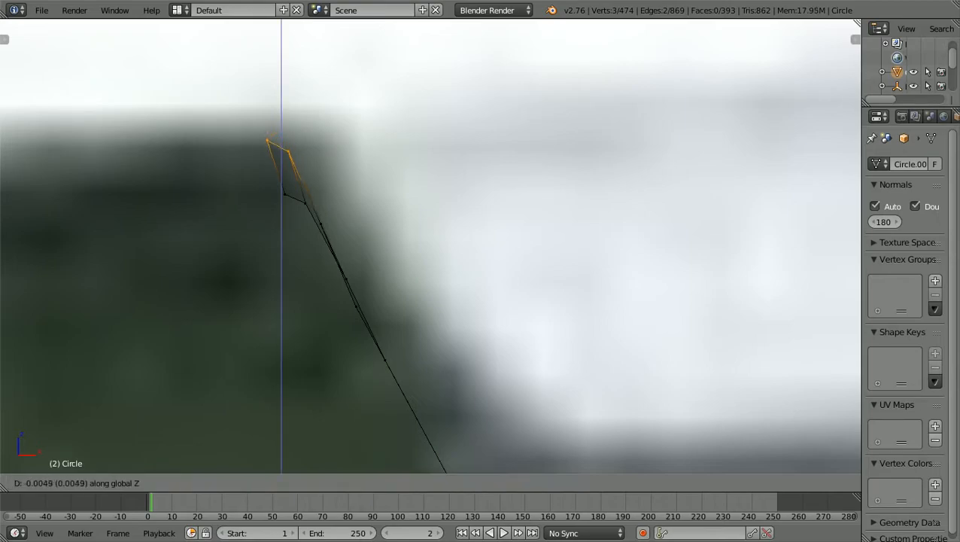
key("Return")
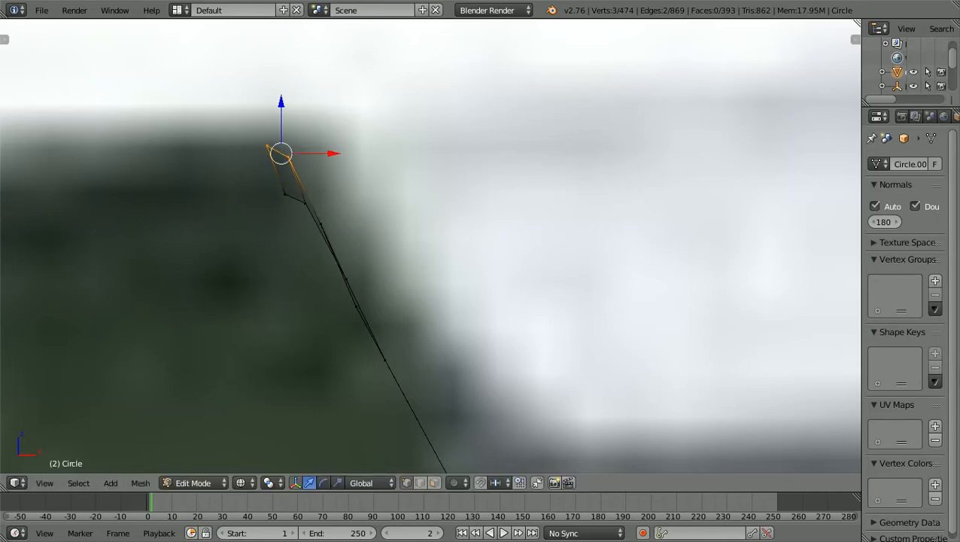
- Move the three topmost arch vertices about 0.0234 along global X toward the reference corner, then deselect them
key("g")
key("x")
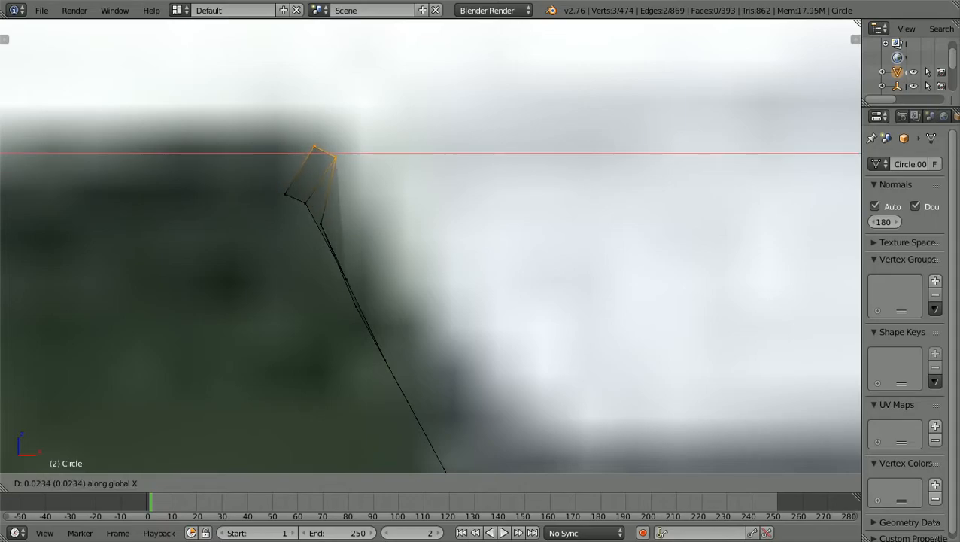
key("Return")
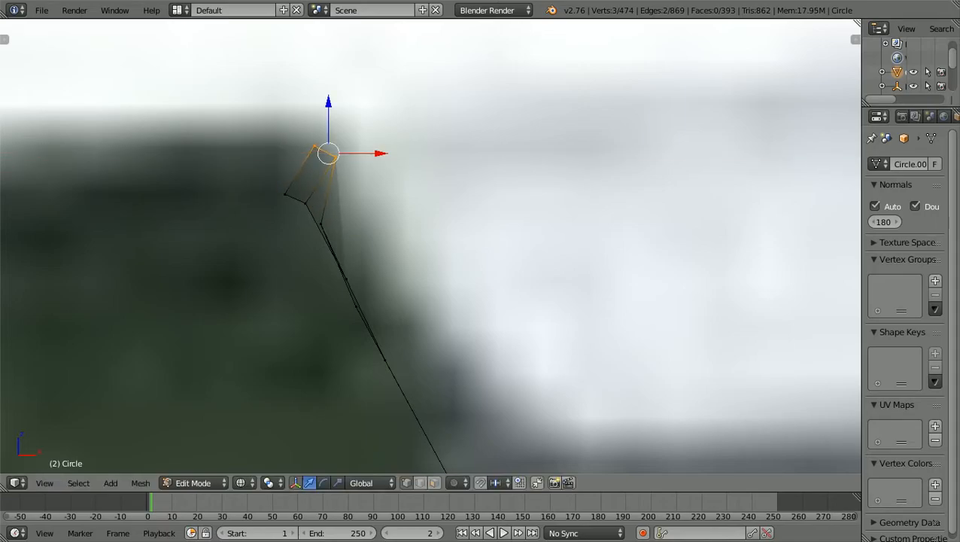
key("a")
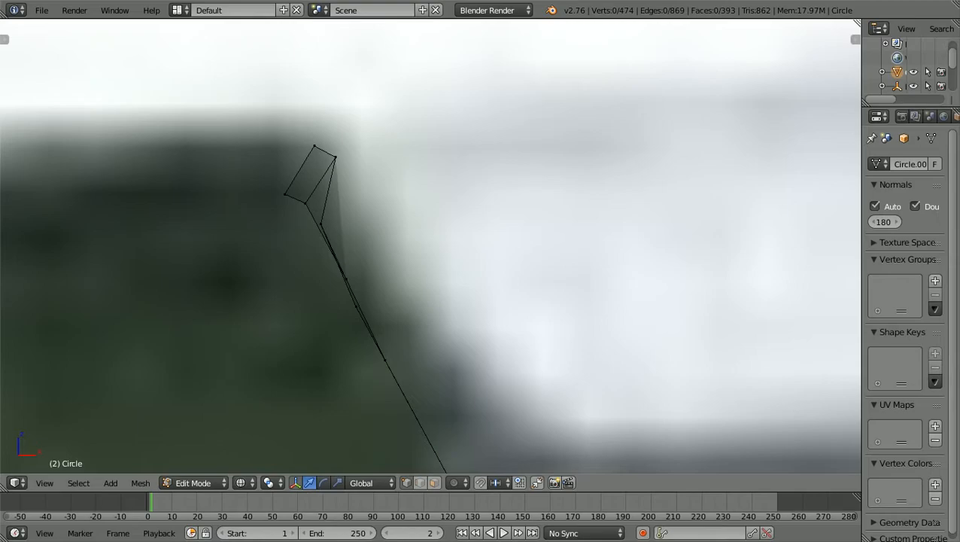
- Move the foremost-in-X vertex pair at the arch's top edge about -0.0101 along global X, then deselect it
key("b")
left_click_drag(326, 175, 339, 149)
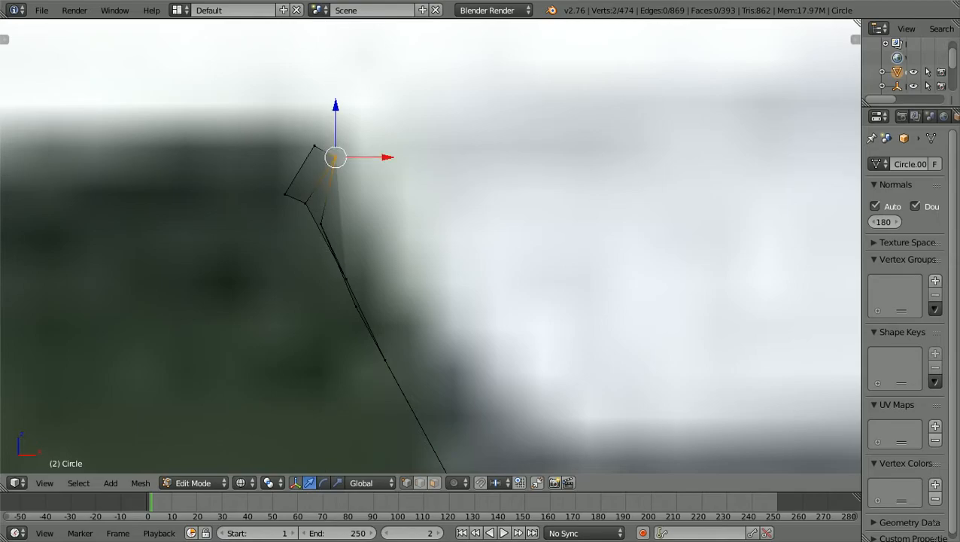
key("g")
key("x")
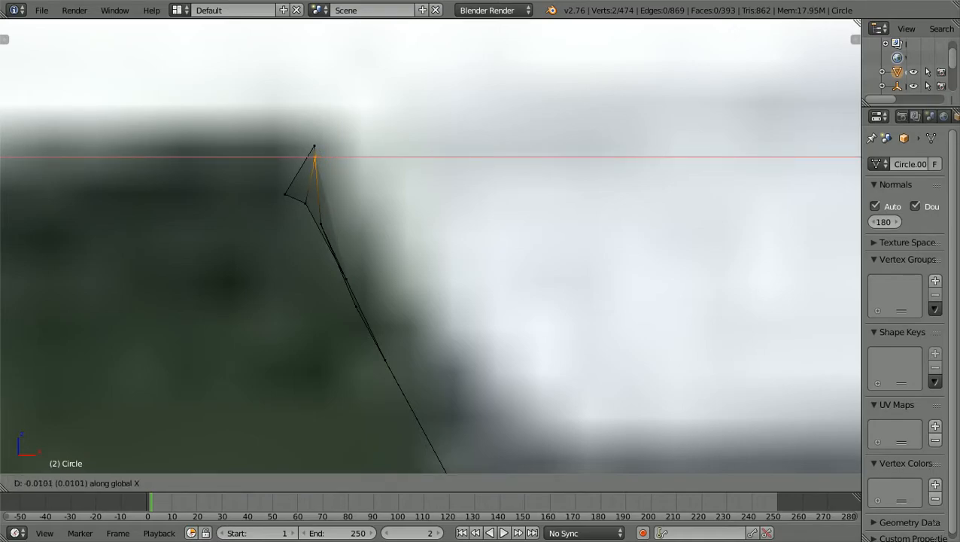
key("Return")
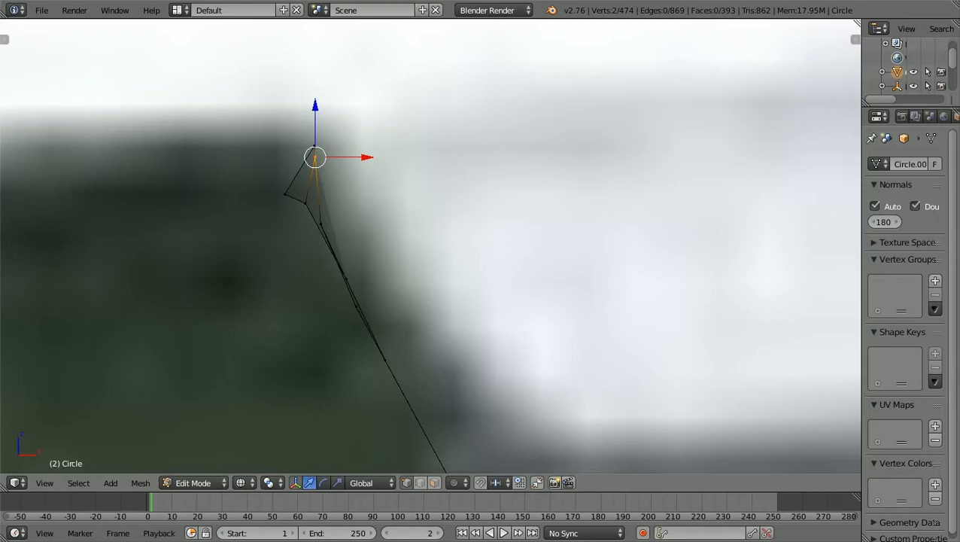
key("a")
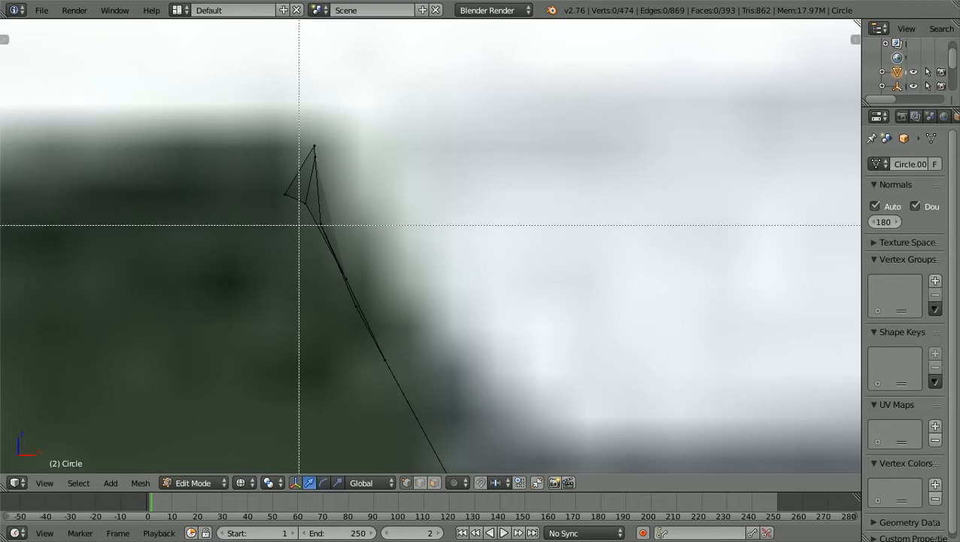
- Nudge the vertex pair just below the arch's top section slightly in the positive global X direction
right_click(317, 224)
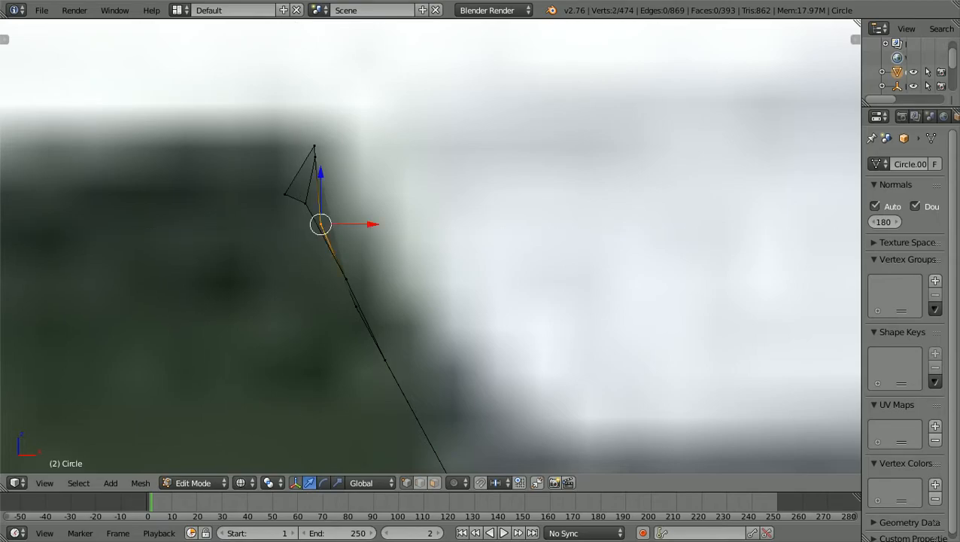
key("g")
key("x")
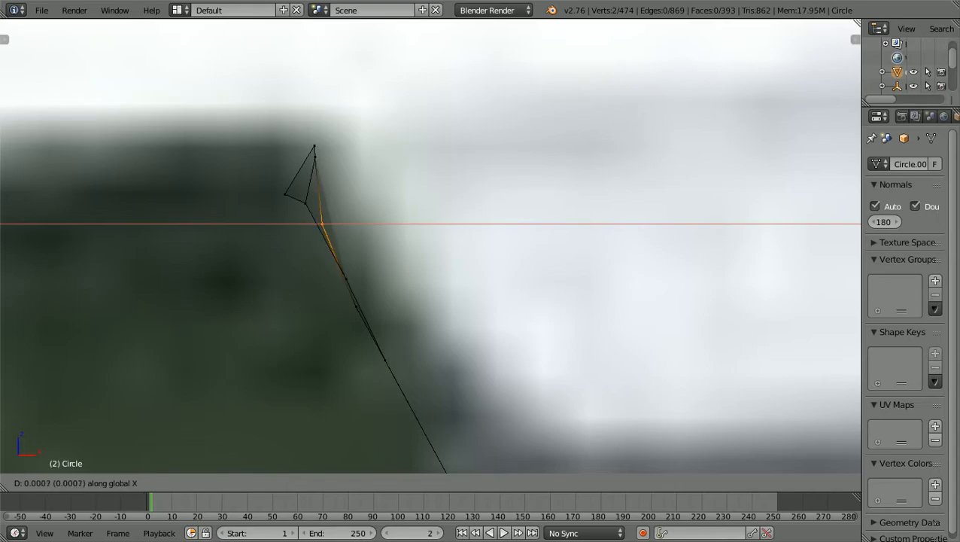
key("Return")
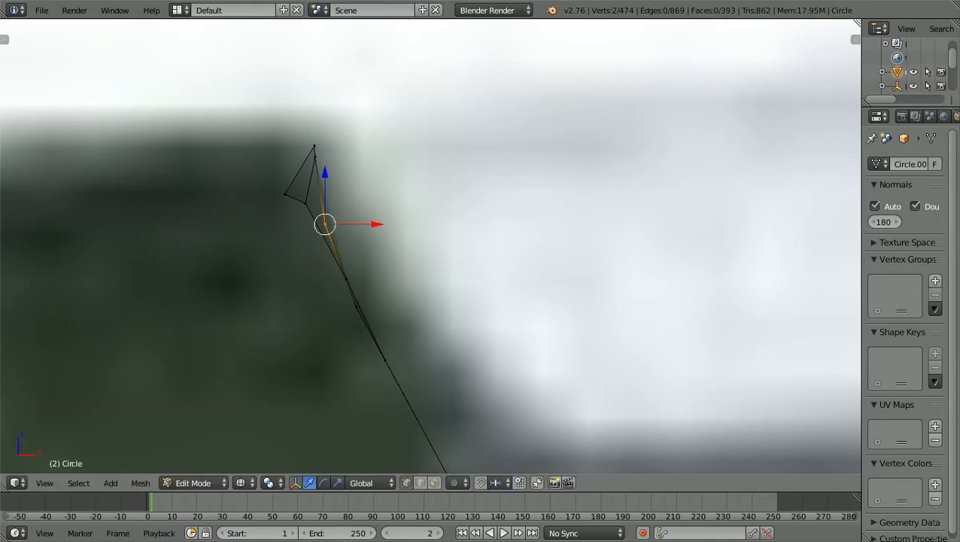
- Move the vertex pair in the middle of the arch's side profile, two levels below the last-edited pair, 0.0014 along global X, then deselect it
key("a")
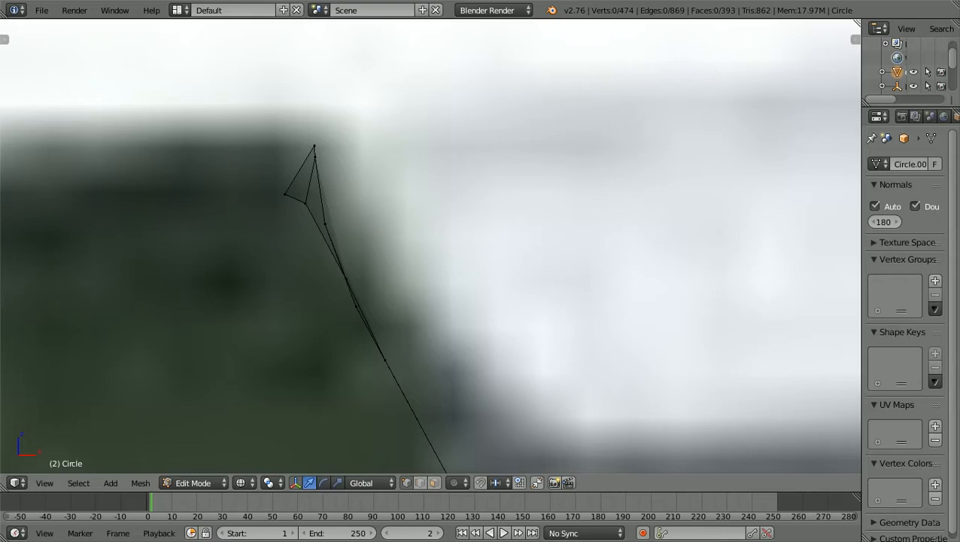
key("b")
left_click_drag(342, 316, 363, 297)
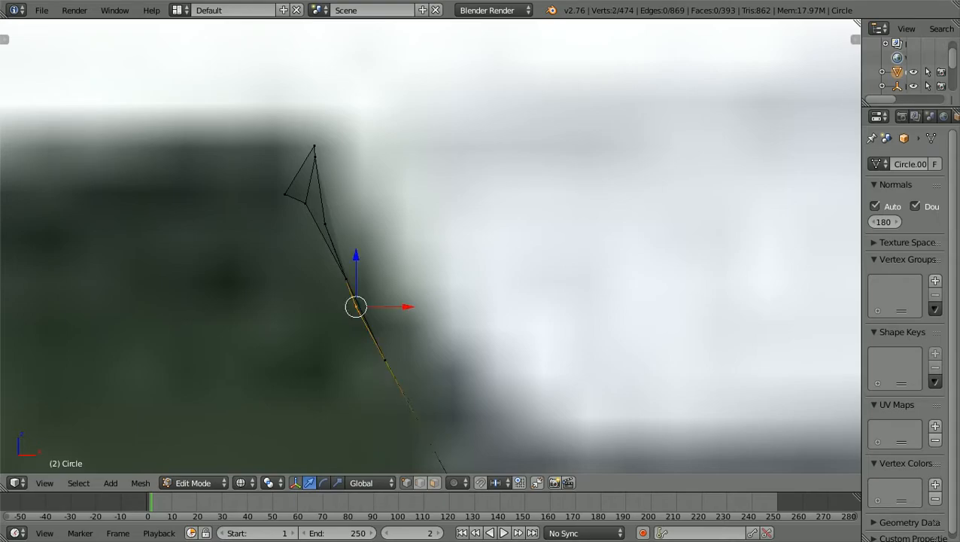
key("g")
key("x")
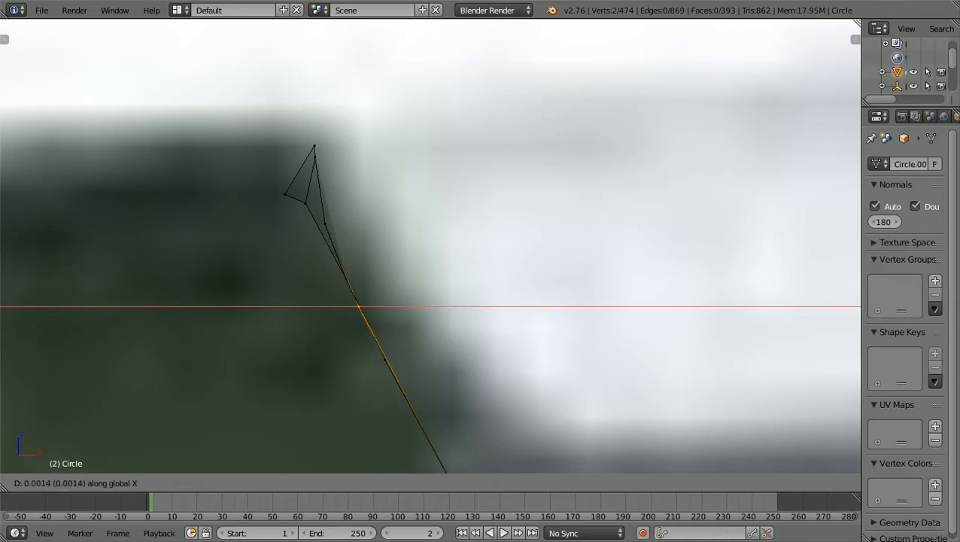
key("Return")
key("a")
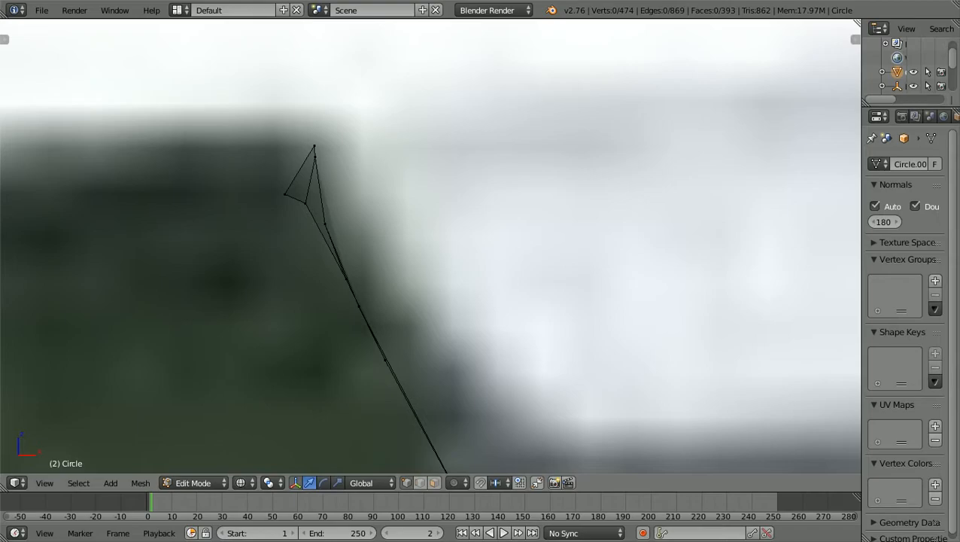
- Move the vertex pair at the lower inner corner of the kink near the arch's top 0.0059 along global X, then deselect it
key("b")
left_click_drag(294, 216, 322, 194)
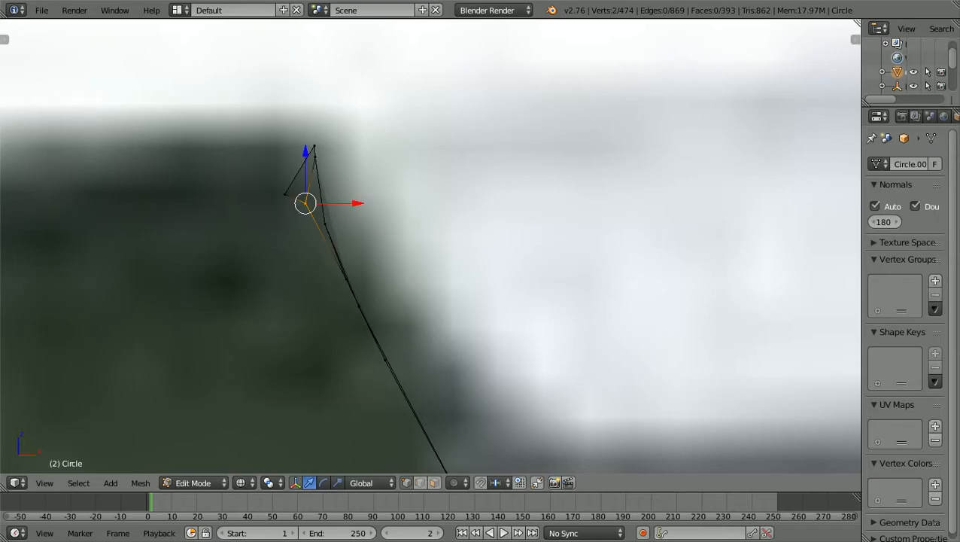
key("g")
key("x")
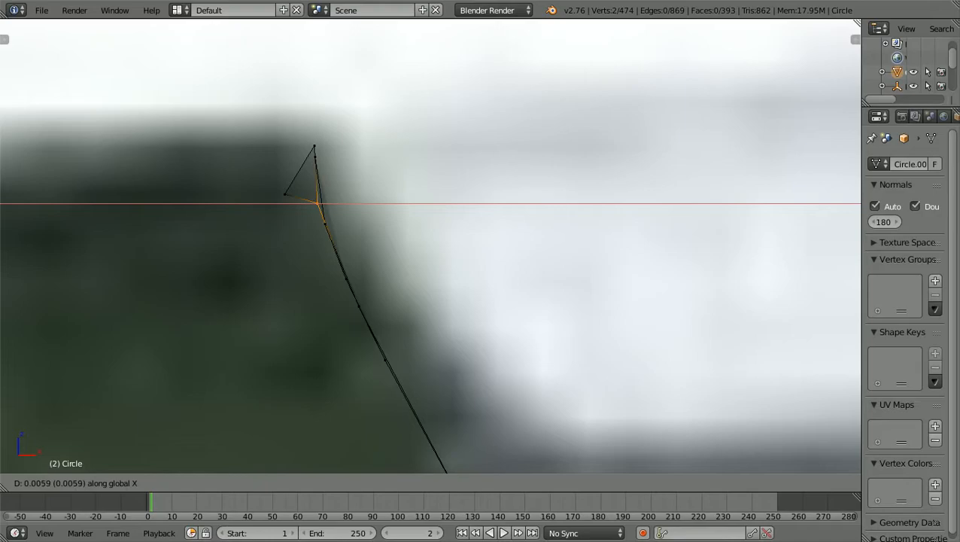
key("Return")
key("a")
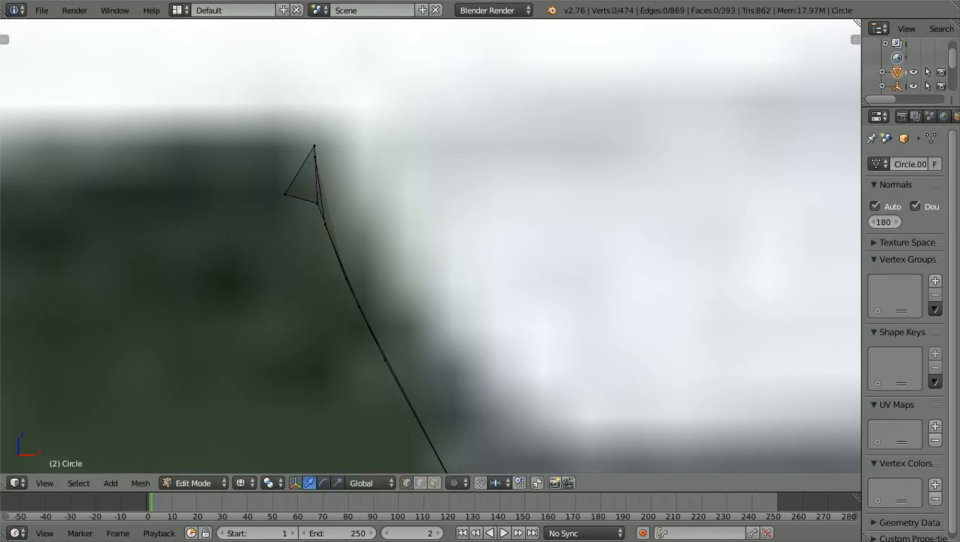
- Move the single vertex protruding from the arch's top section 0.0195 along global X, then deselect it
key("b")
left_click_drag(276, 198, 296, 186)
key("g")
key("x")
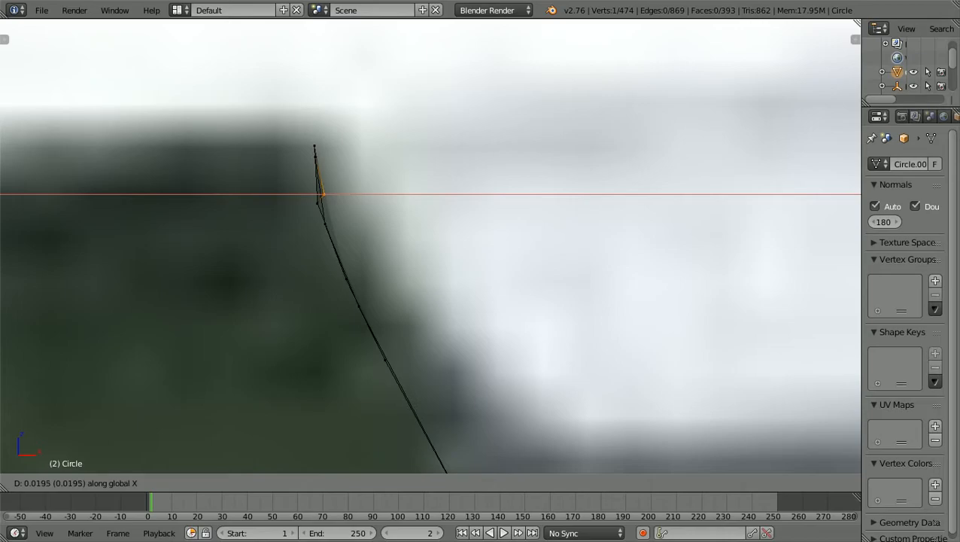
key("Return")
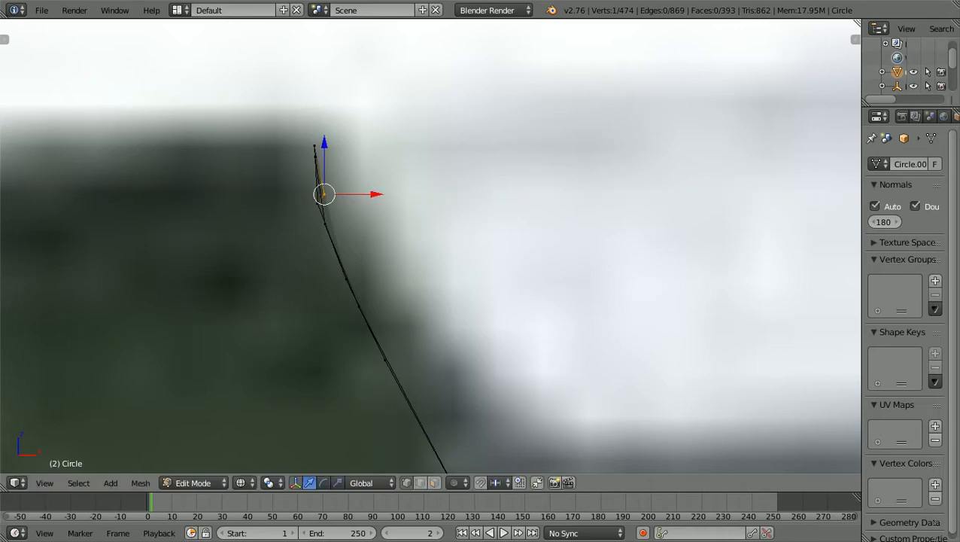
key("a")
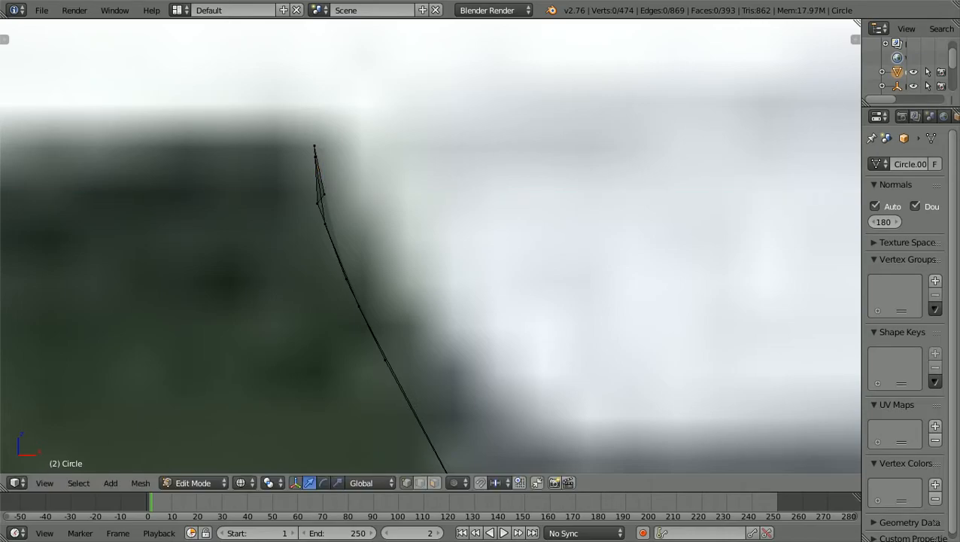
- Move the vertex pair just below that single vertex 0.0044 along global X onto the profile curve, then deselect it
scroll(430, 245, "up", 3)
scroll(430, 246, "up", 4, "shift")
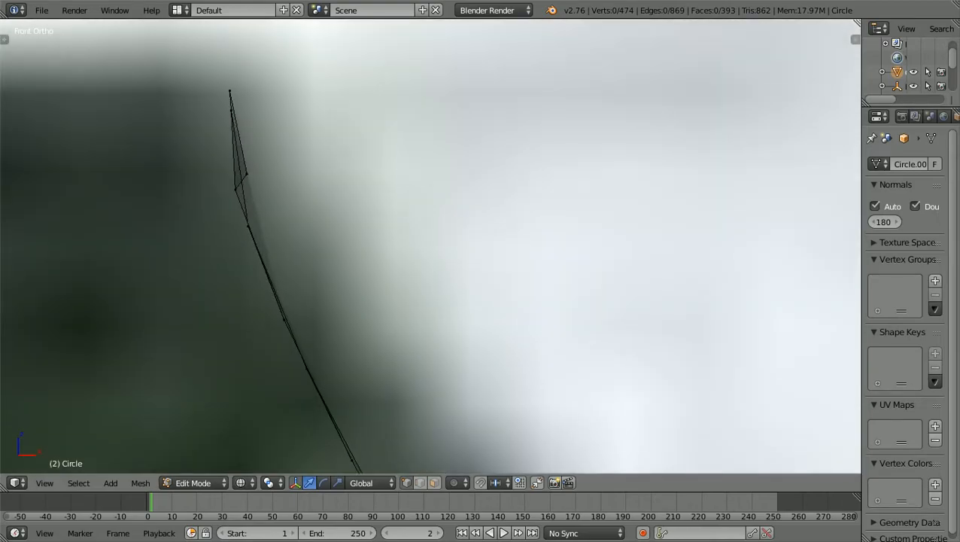
scroll(430, 246, "down", 5, "ctrl")
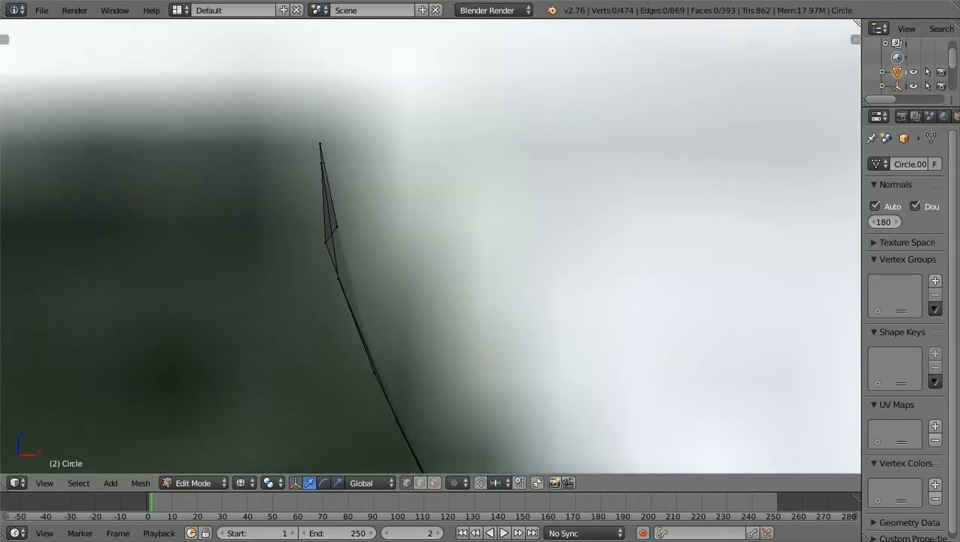
scroll(431, 245, "up", 1)
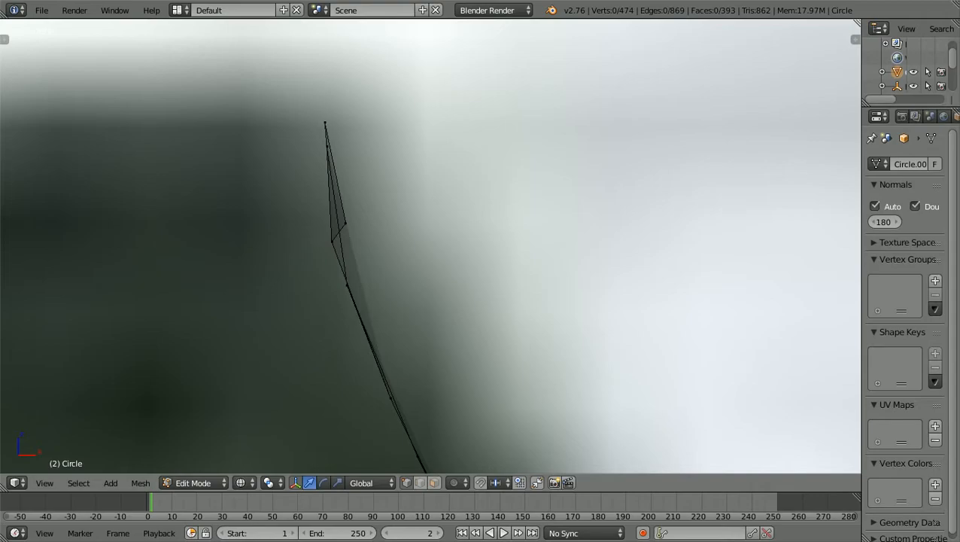
key("b")
left_click_drag(315, 241, 338, 247)
key("g")
key("x")
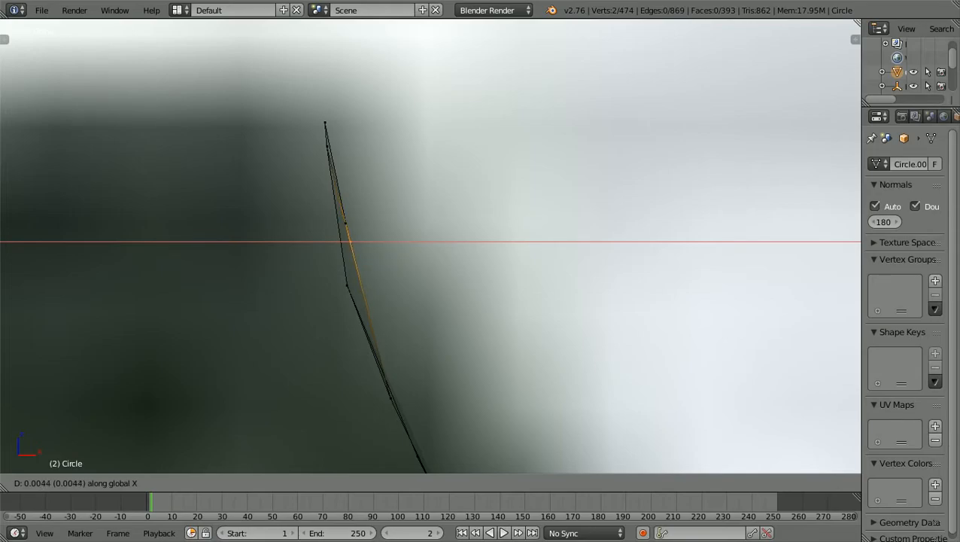
key("Return")
key("a")
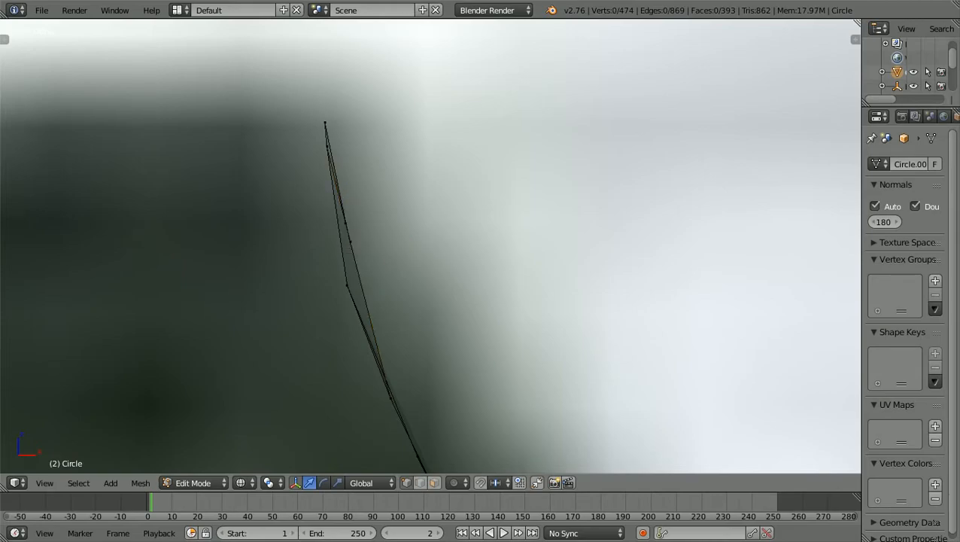
- Move the vertex pair directly beneath the arch's topmost point 0.0008 along global X, then deselect it
key("b")
left_click_drag(314, 140, 335, 157)
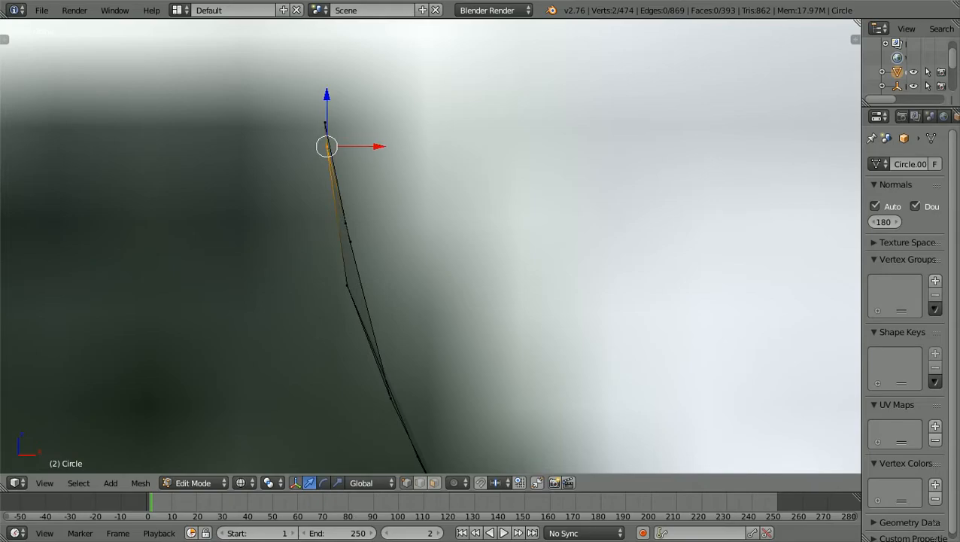
key("g")
key("x")
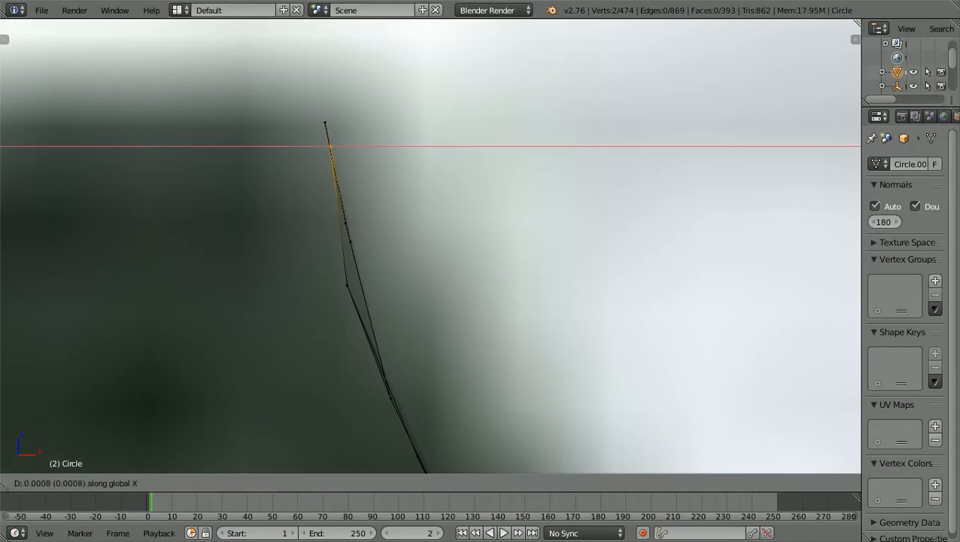
key("Return")
key("a")
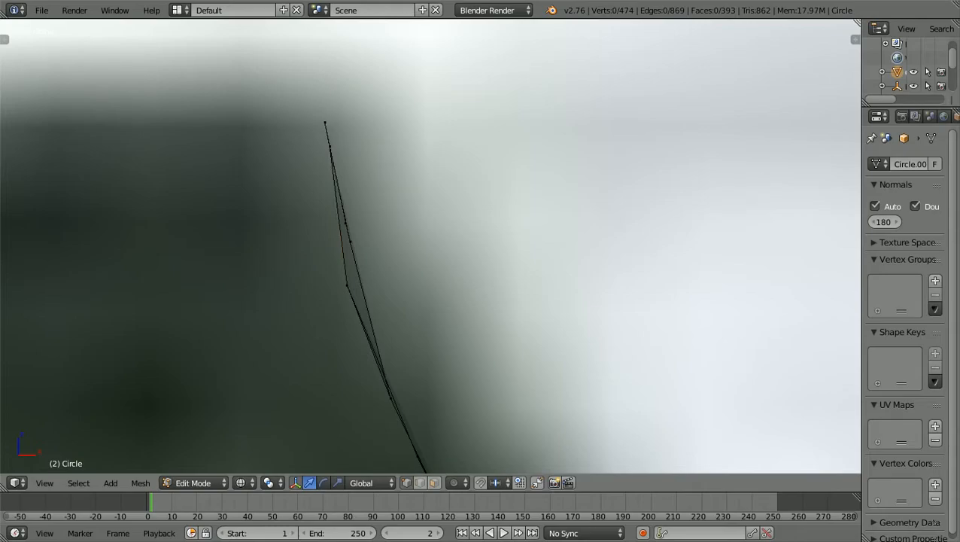
- Move the vertex pair forming the remaining inward kink in the upper arch 0.0034 along global X to smooth the profile
key("b")
left_click_drag(336, 280, 354, 290)
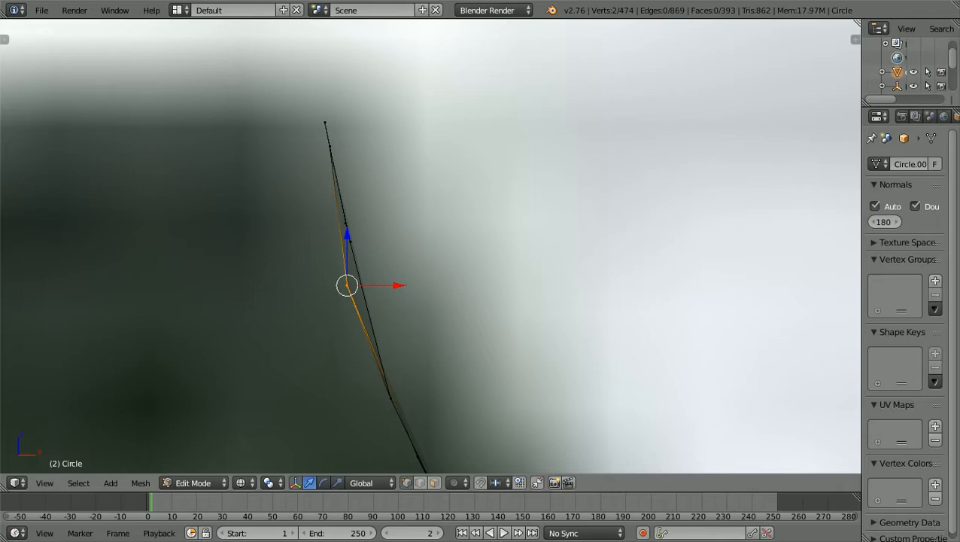
key("g")
key("x")
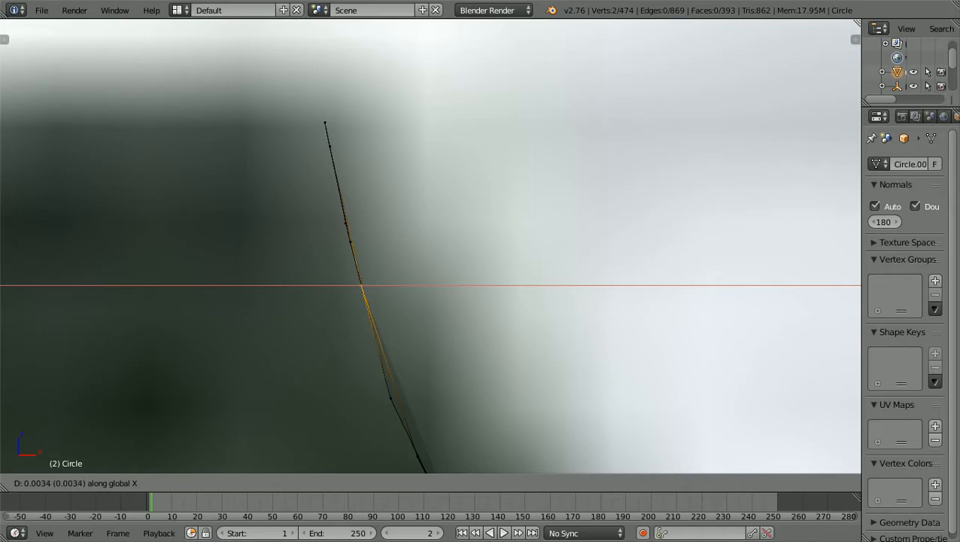
key("Return")
- Move the off-line vertex on the straight lower part of the profile, below the bend, 0.0008 along global X, then deselect it
scroll(431, 246, "down", 3)
scroll(430, 245, "down", 2)
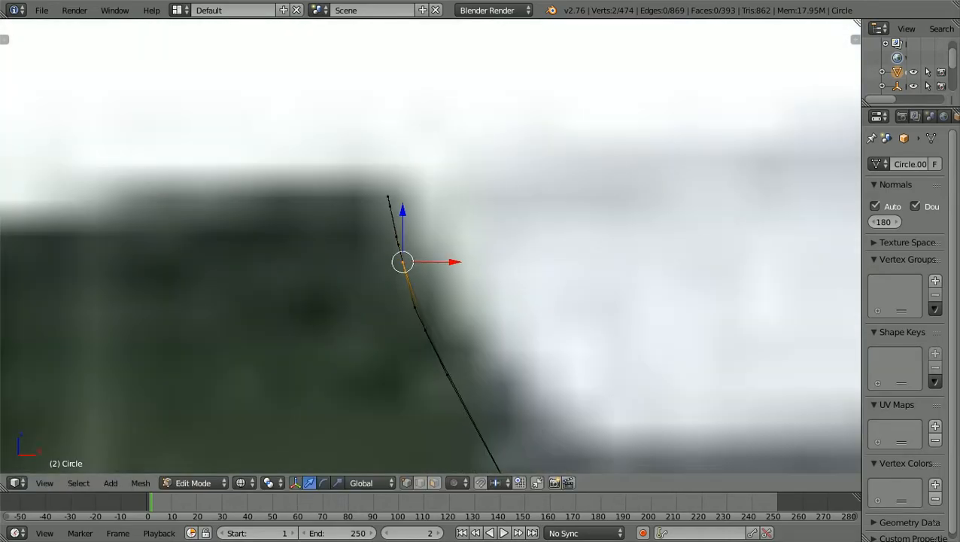
scroll(430, 245, "up", 1)
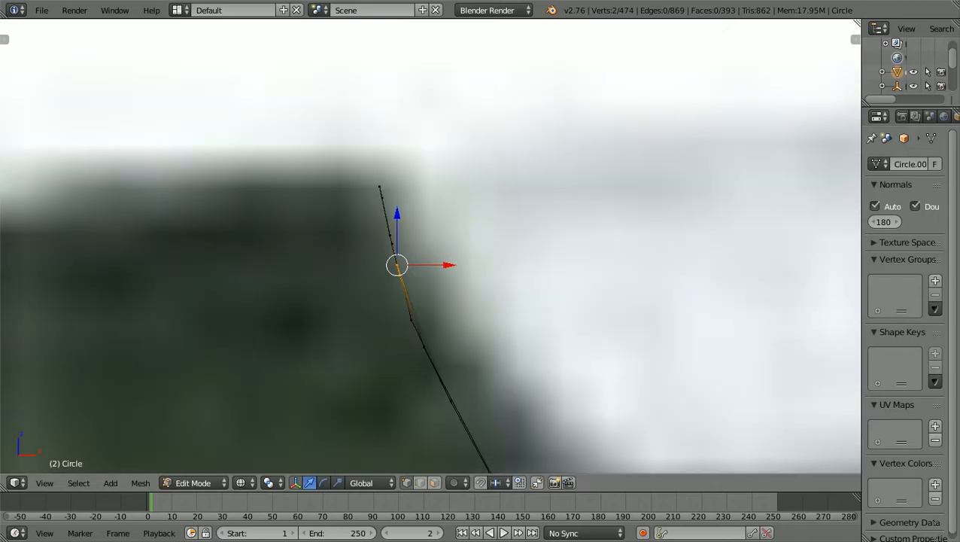
scroll(431, 245, "down", 5, "shift")
scroll(430, 245, "up", 2)
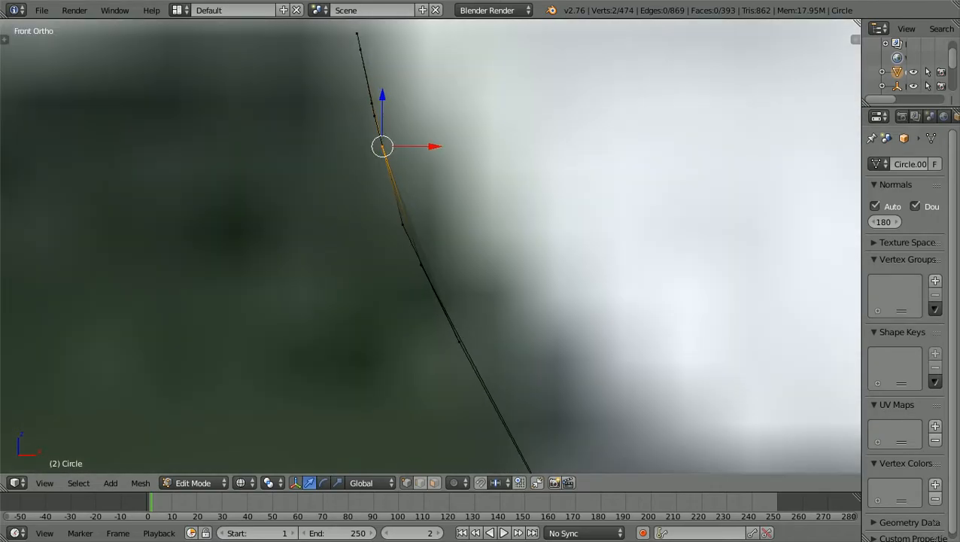
scroll(431, 245, "down", 2)
scroll(431, 246, "down", 3)
scroll(430, 245, "up", 4)
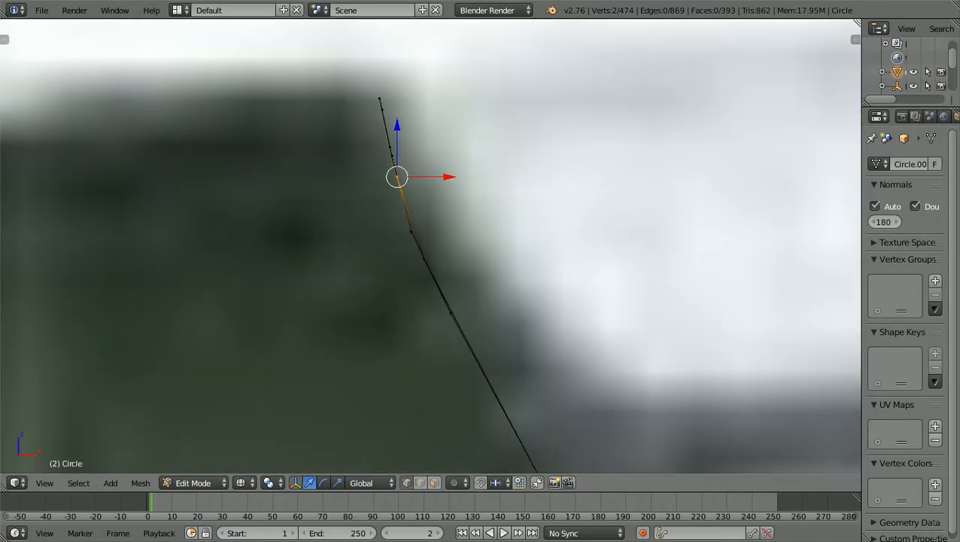
scroll(430, 245, "up", 2)
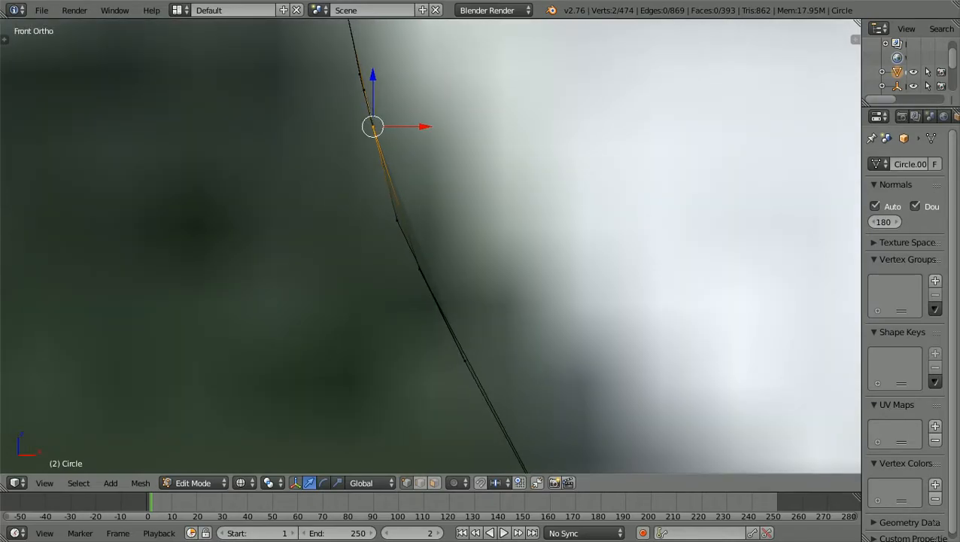
key("a")
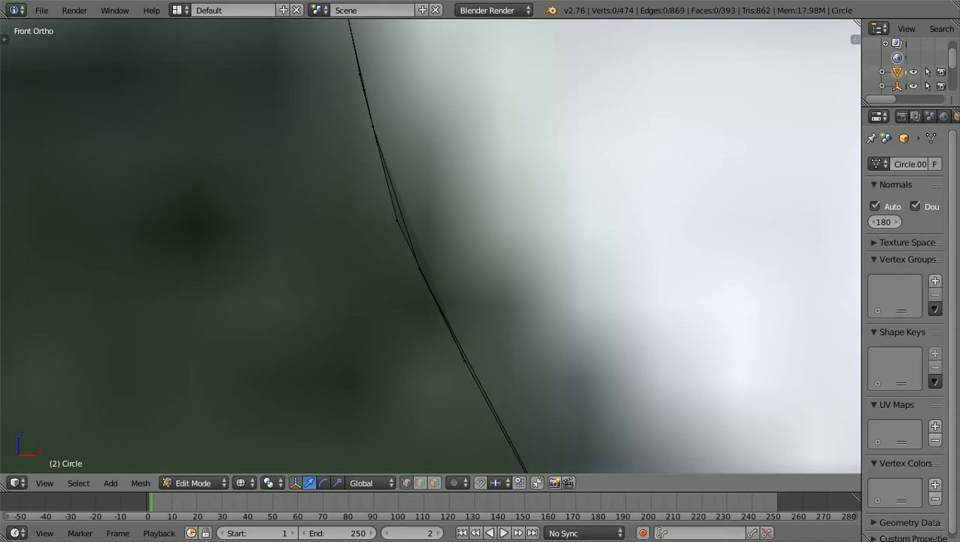
right_click(459, 362)
key("g")
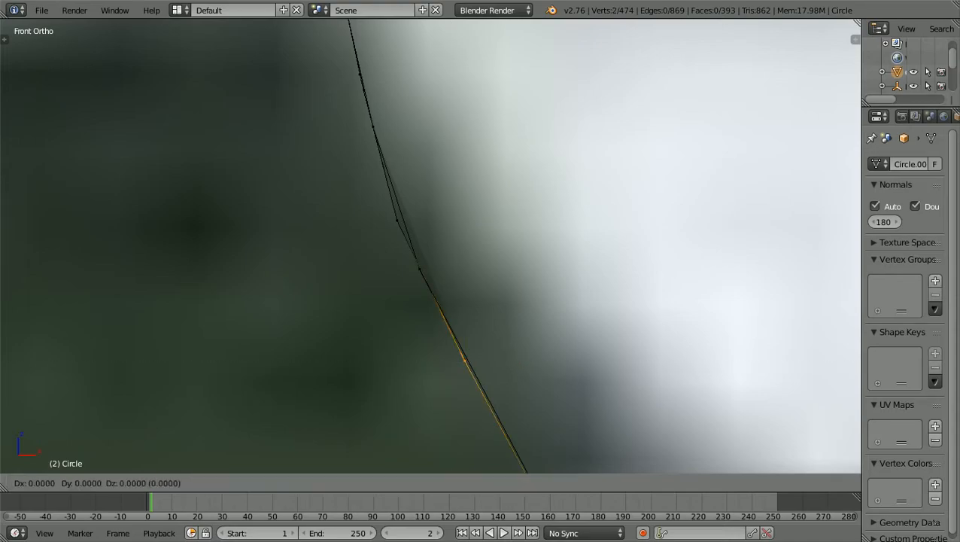
key("x")
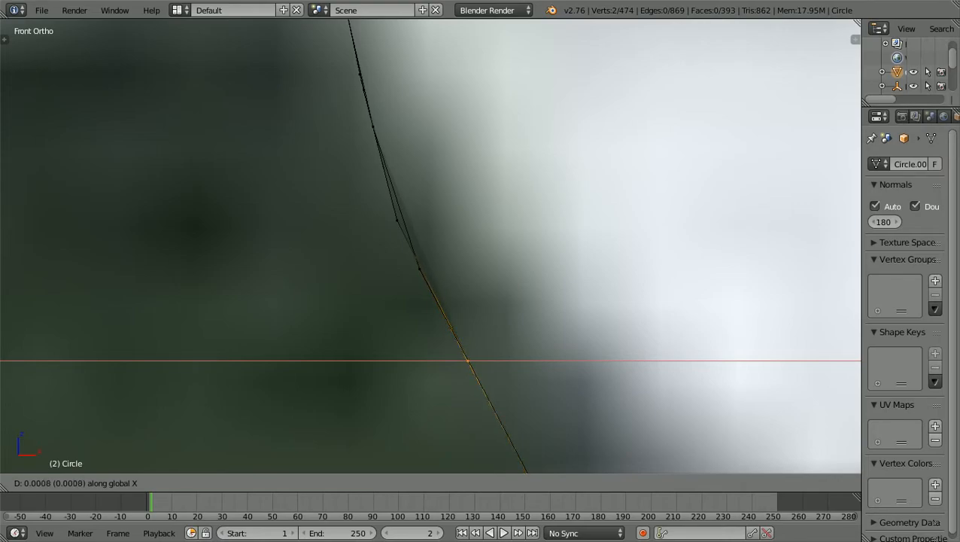
key("Return")
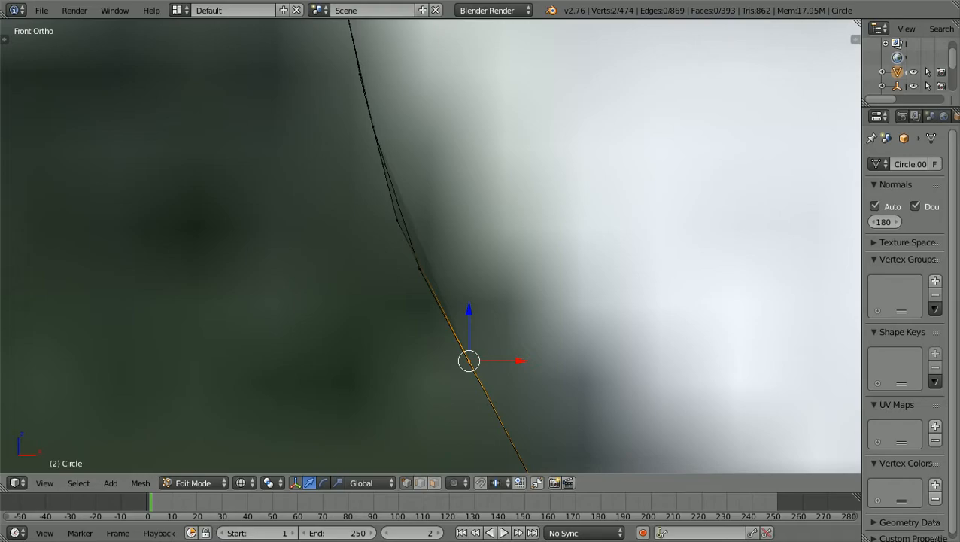
key("a")
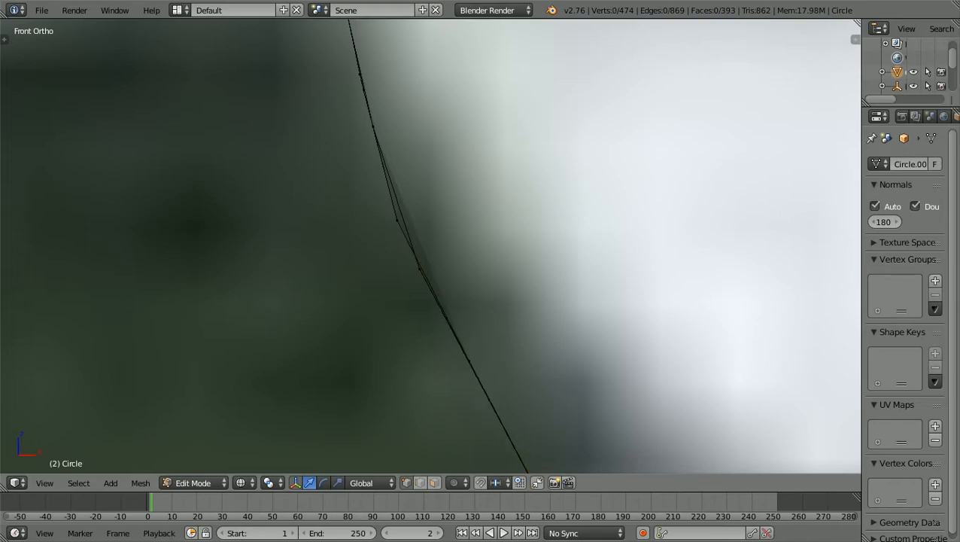
- Move the next vertex up the profile, just below the bend, 0.0006 along global X, then deselect it
right_click(420, 269)
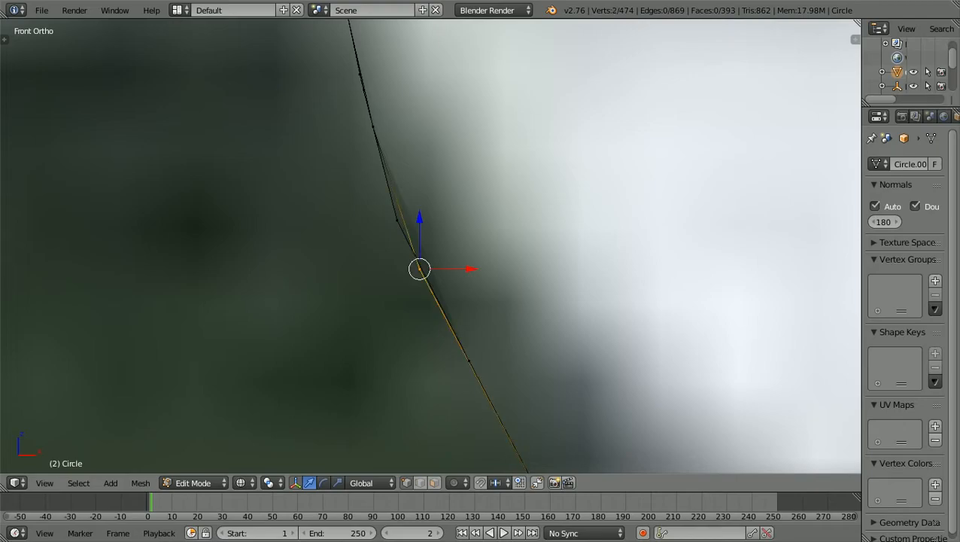
key("g")
key("x")
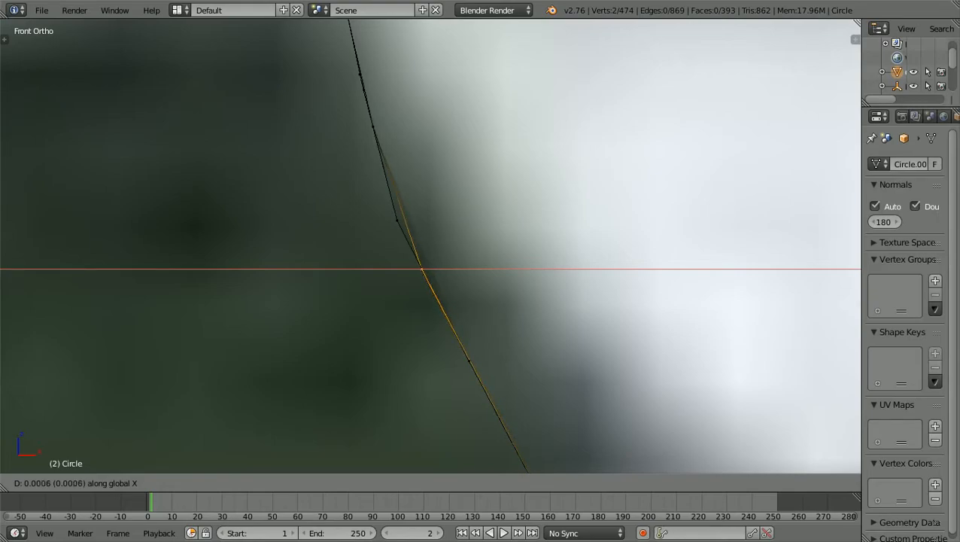
key("Return")
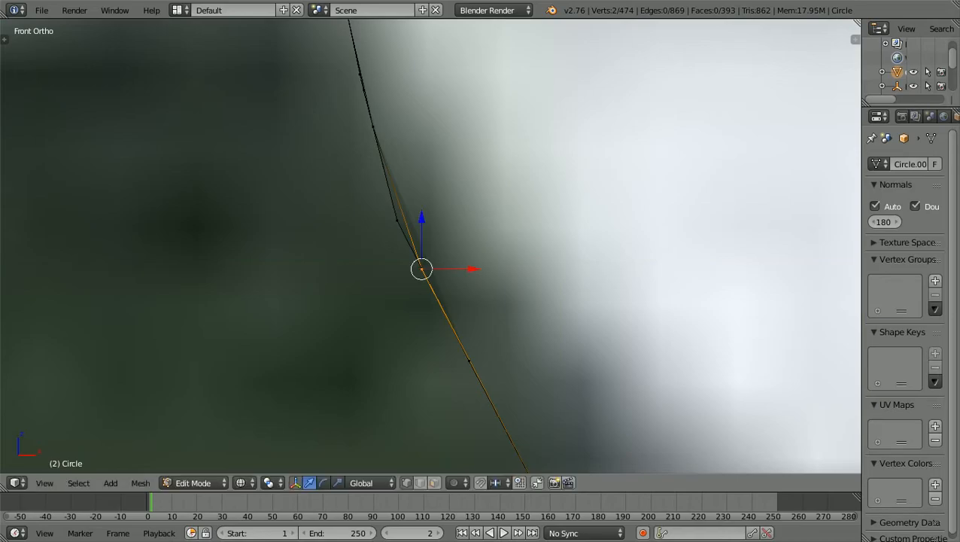
key("a")
right_click(391, 226)
key("g")
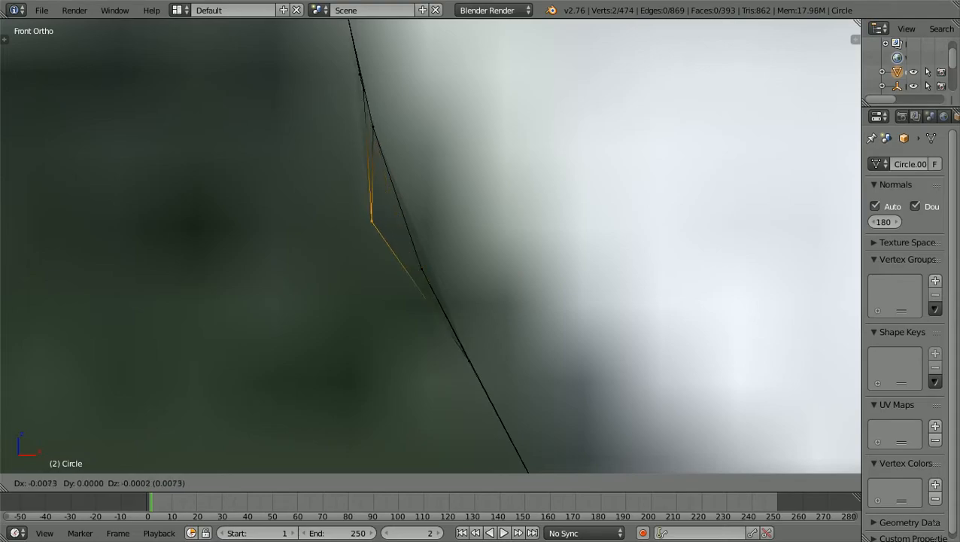
key("Escape")
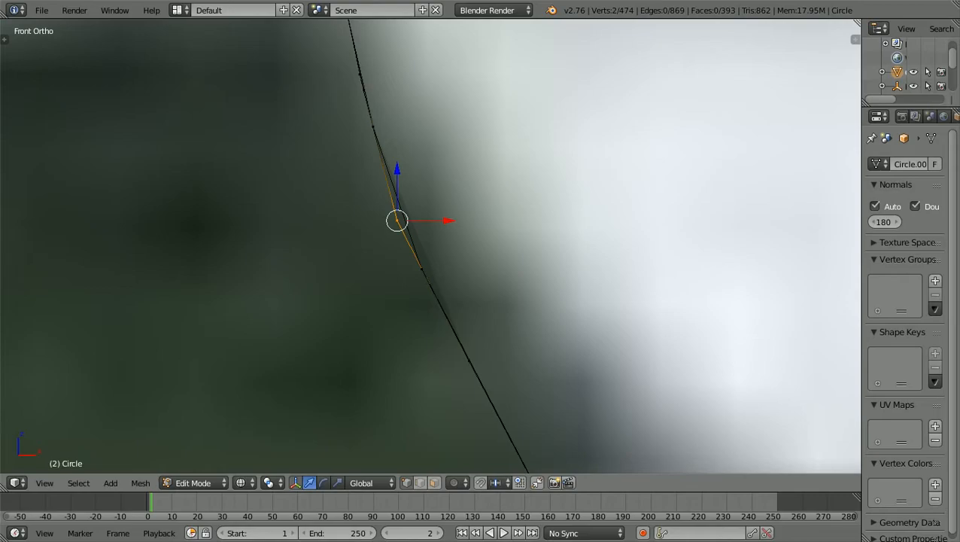
- Move the vertex pair at the inward kink of the profile's bend about 0.0016 along global X, then deselect it
key("a")
key("b")
left_click_drag(377, 235, 423, 209)
key("g")
key("x")
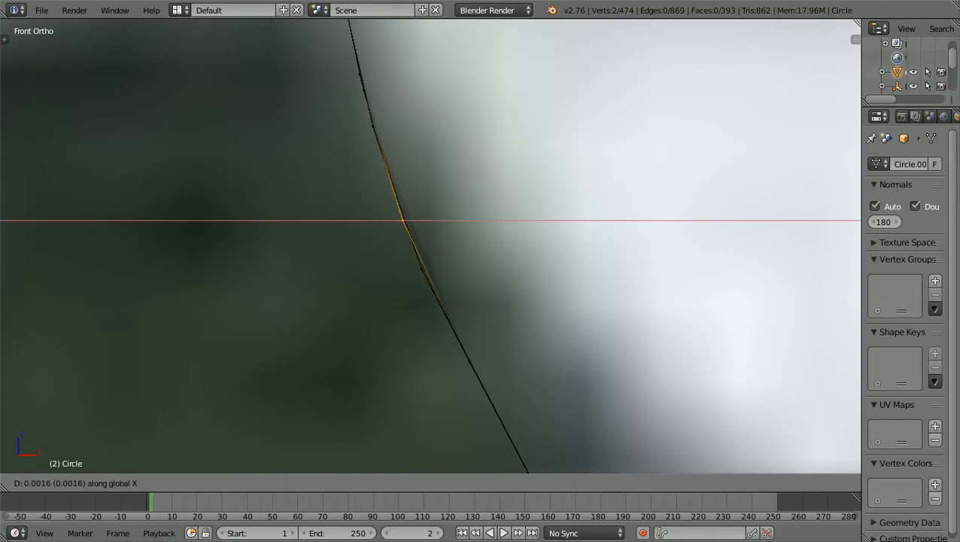
key("Return")
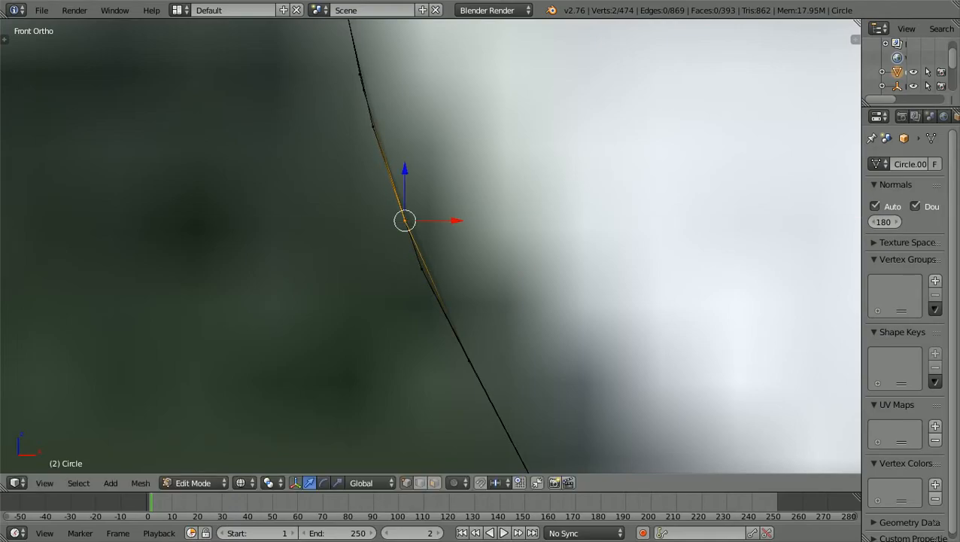
key("a")
- Examine the whole rear canopy frame arch in wireframe from the rear to check the smoothness of its curve
scroll(431, 245, "down", 8)
middle_click_drag(430, 245, 301, 267)
scroll(431, 245, "down", 8)
middle_click_drag(430, 245, 354, 308)
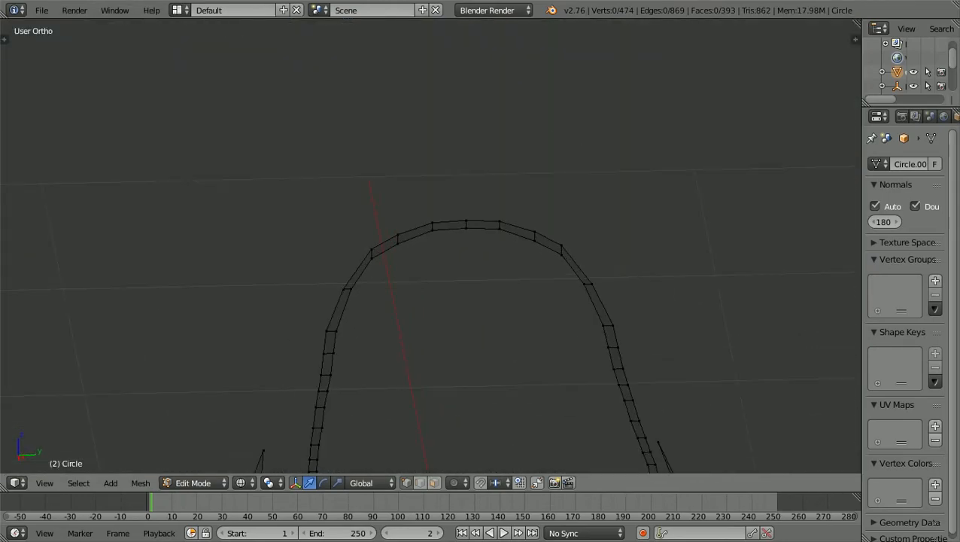
scroll(430, 245, "down", 4)
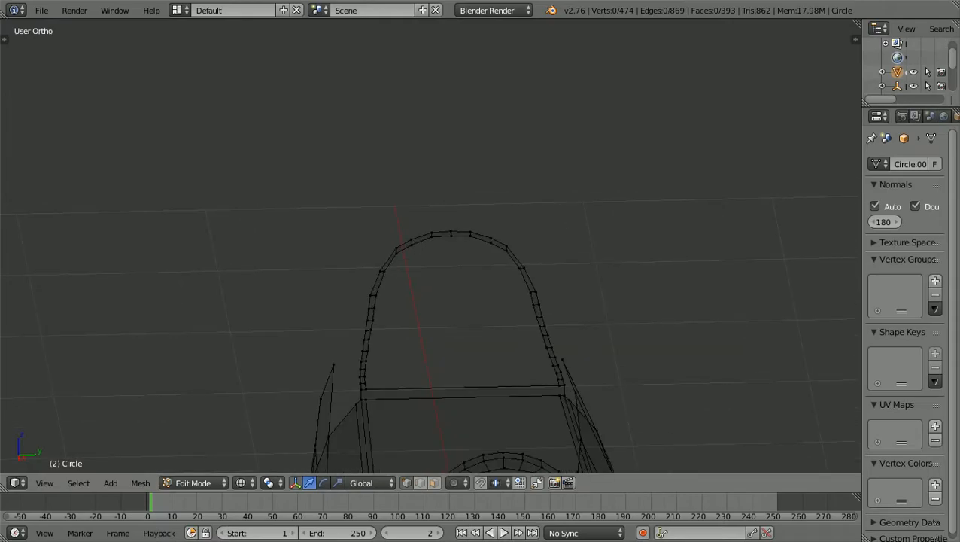
scroll(431, 245, "up", 1)
scroll(431, 245, "down", 2)
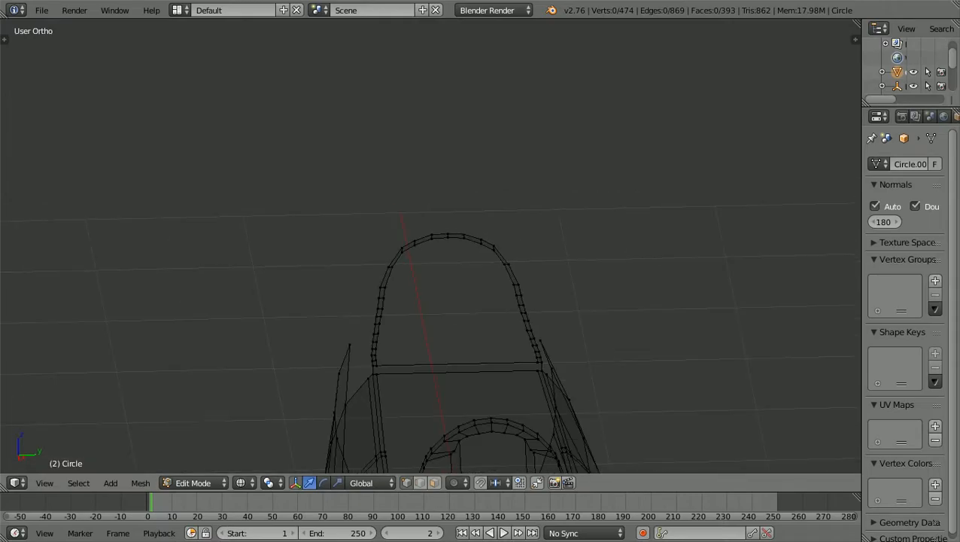
scroll(431, 245, "up", 1)
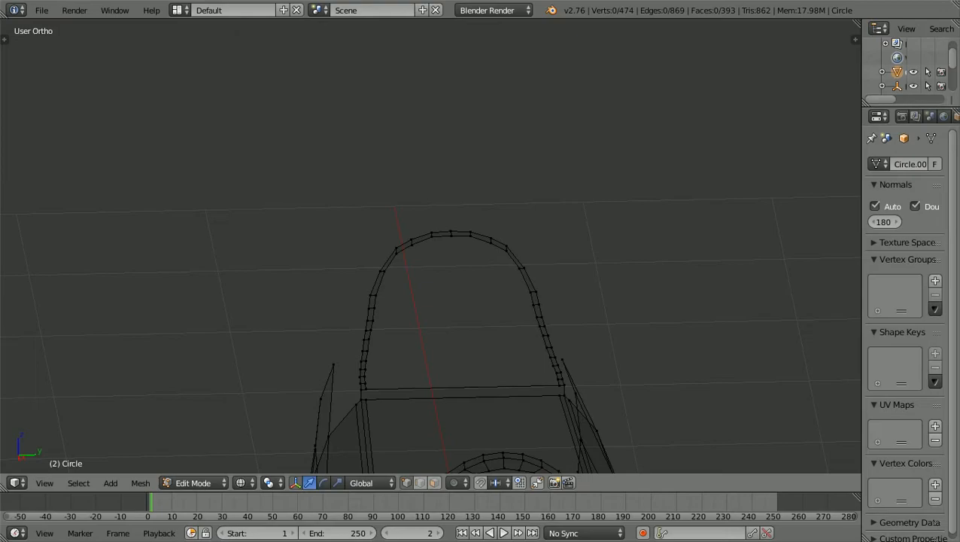
scroll(430, 245, "up", 1)
scroll(430, 245, "down", 2)
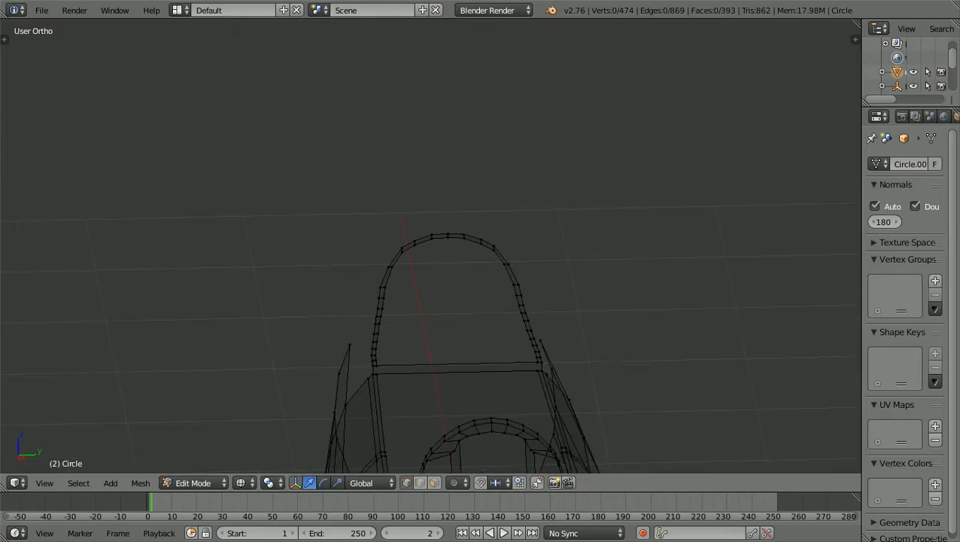
scroll(430, 246, "up", 1)
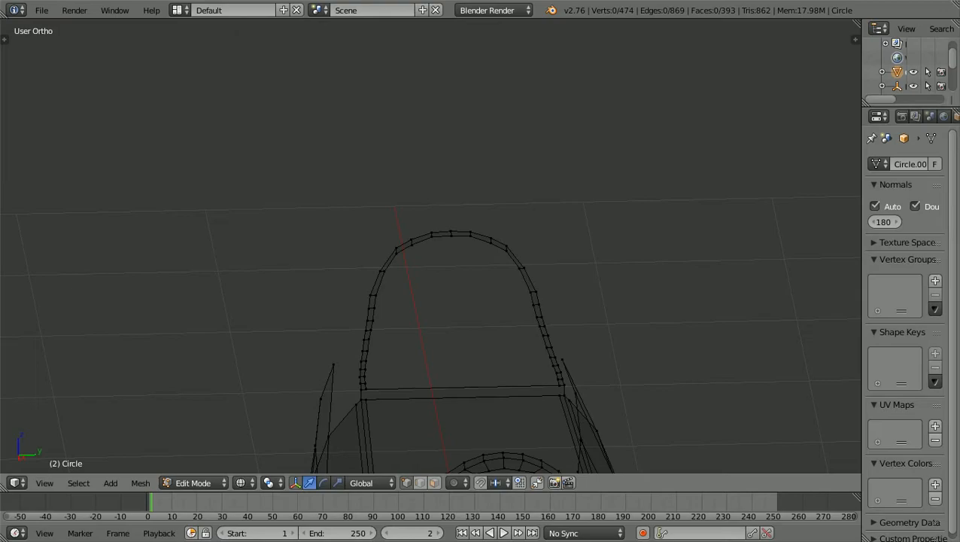
- Switch the viewport to solid shading and inspect the arch strip from several angles and straight from behind
key("z")
scroll(430, 245, "down", 2)
mouse_move(430, 246)
middle_mouse_down()
mouse_move(316, 252)
mouse_move(269, 207)
mouse_move(290, 245)
mouse_move(392, 278)
mouse_move(444, 274)
mouse_move(655, 204)
mouse_move(828, 219)
mouse_move(756, 290)
mouse_move(625, 316)
mouse_move(587, 203)
mouse_move(654, 256)
mouse_move(742, 205)
middle_mouse_up()
scroll(430, 245, "up", 3)
scroll(430, 245, "down", 3)
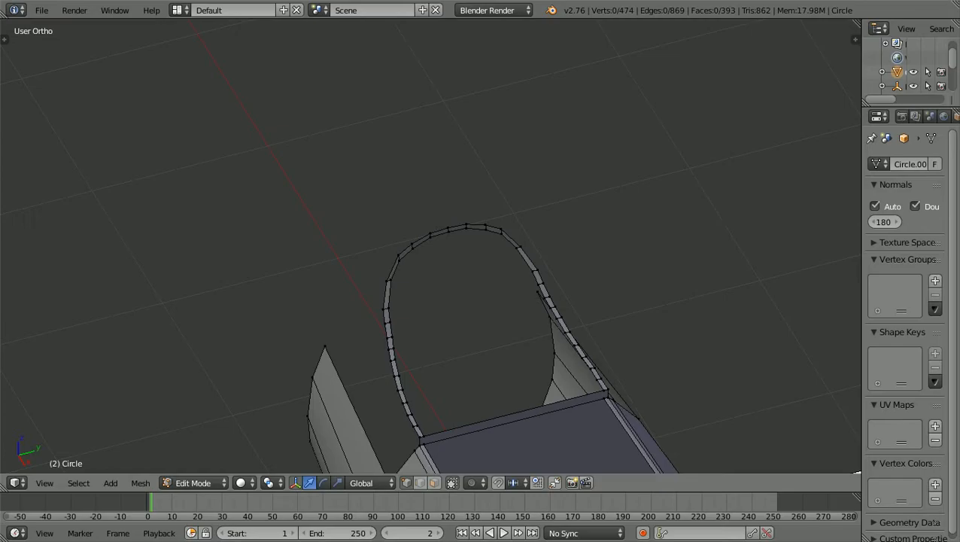
middle_click_drag(431, 245, 610, 248)
scroll(430, 245, "up", 2)
middle_click_drag(430, 245, 256, 354)
middle_click_drag(431, 316, 390, 169)
scroll(430, 245, "up", 4)
scroll(430, 245, "down", 2)
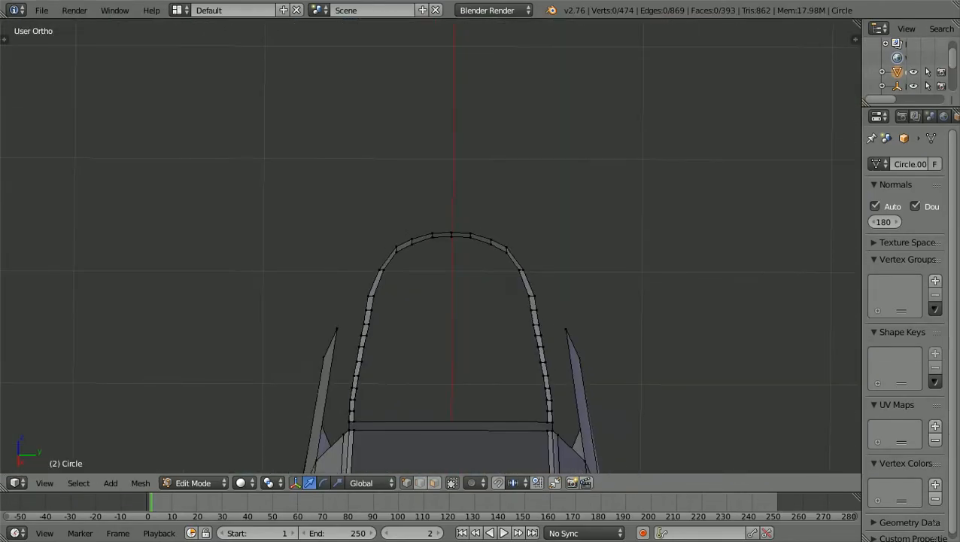
middle_click_drag(430, 316, 431, 209, "shift")
scroll(431, 246, "up", 2)
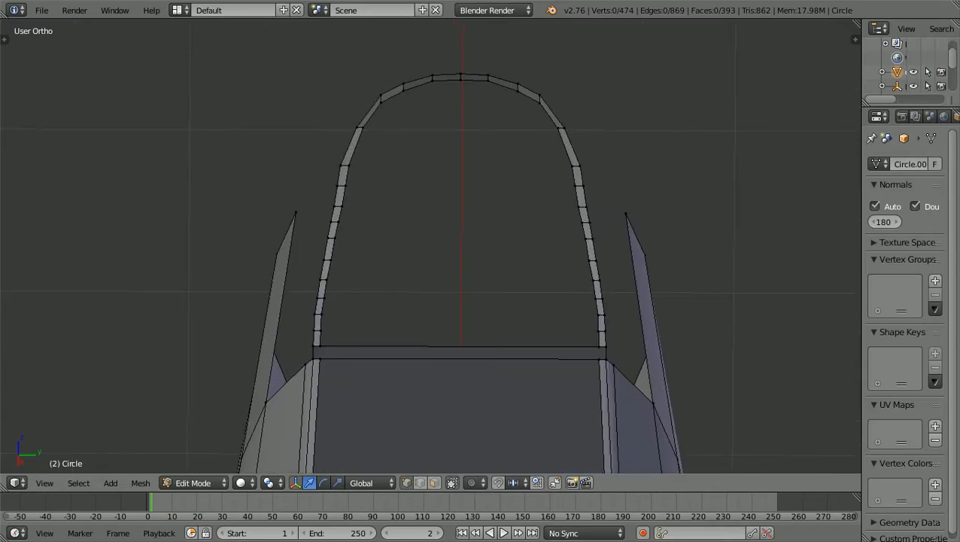
scroll(431, 245, "down", 3)
scroll(431, 245, "down", 1)
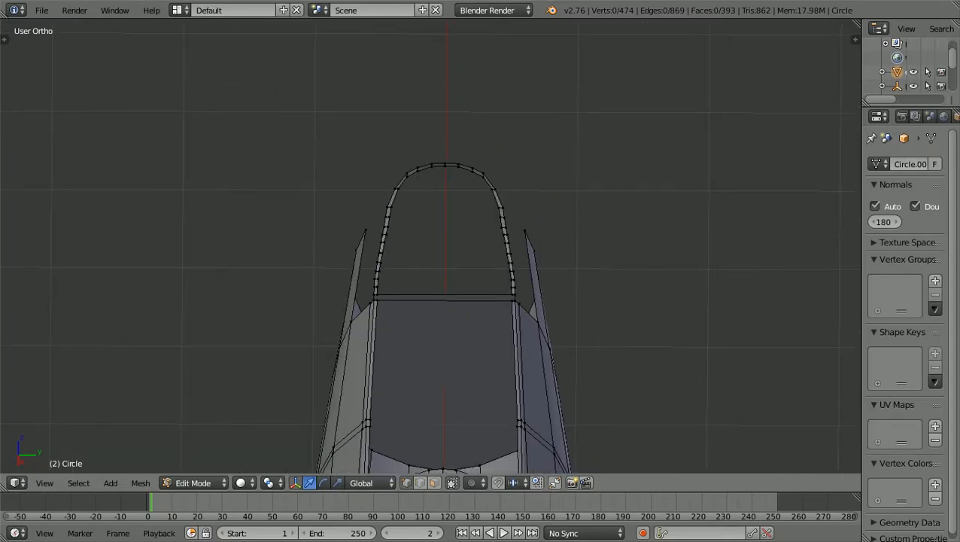
- Return to Object Mode, check the arch on the fuselage from the side, and set the front view against the reference drawing
left_click(193, 482)
left_click(201, 465)
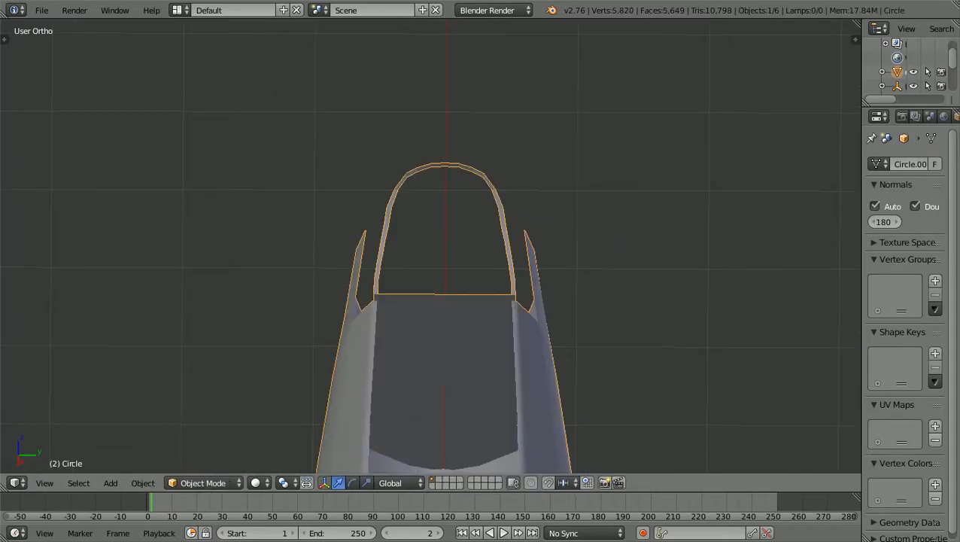
scroll(444, 301, "down", 1)
middle_click_drag(451, 301, 324, 293)
middle_click_drag(325, 428, 320, 423)
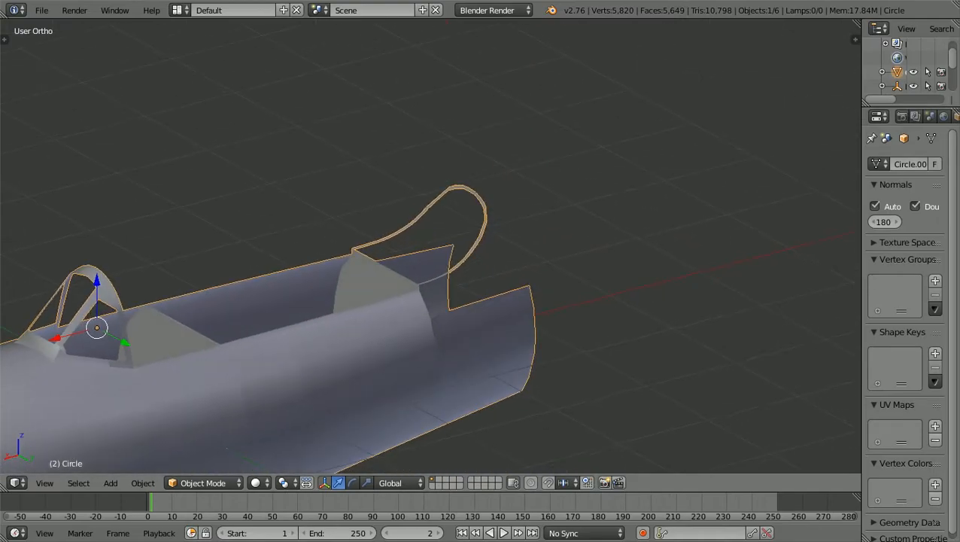
scroll(429, 343, "down", 3)
middle_click_drag(429, 342, 685, 307)
key("KP_1")
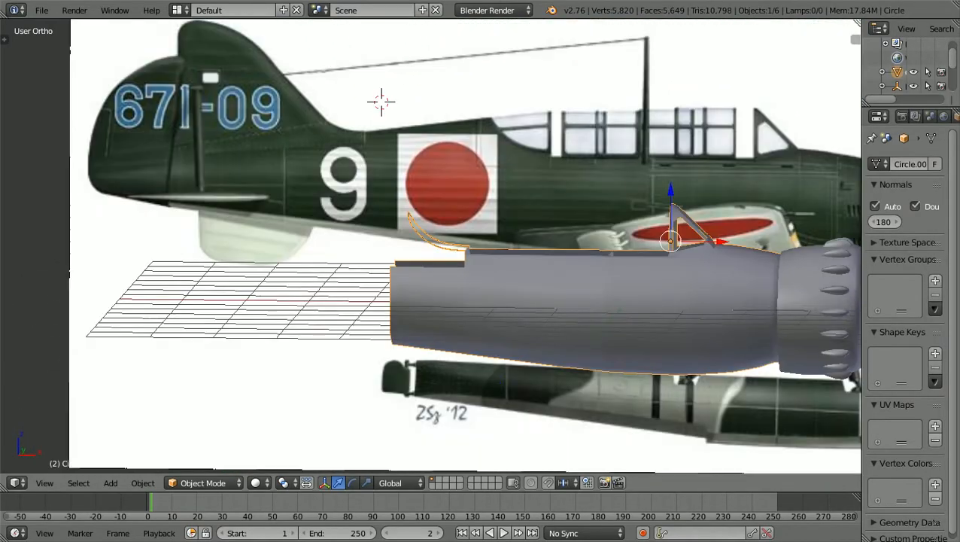
- Examine how the rear canopy frame's curve follows the side-view aircraft reference, and inspect the fuselage from an angled view
scroll(430, 246, "up", 3)
scroll(430, 246, "up", 2)
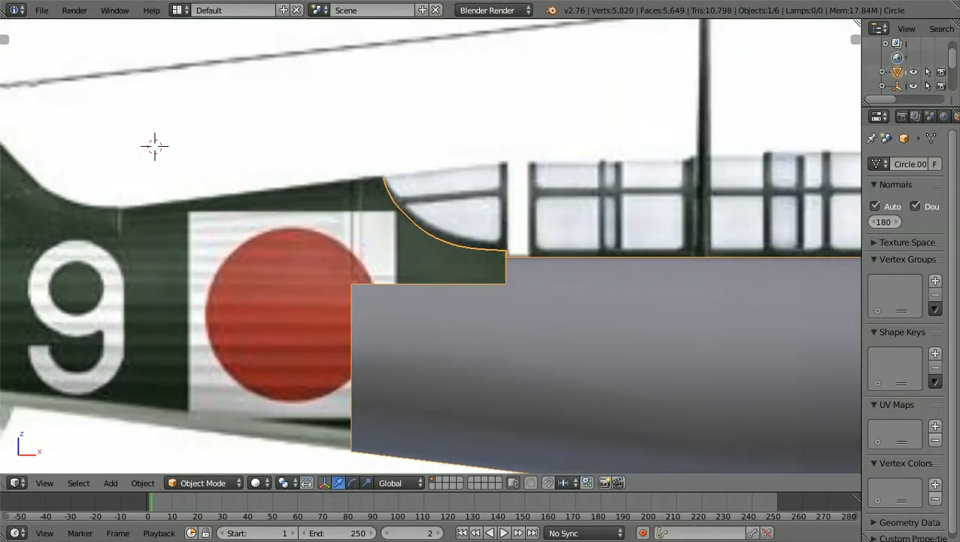
scroll(431, 246, "up", 1)
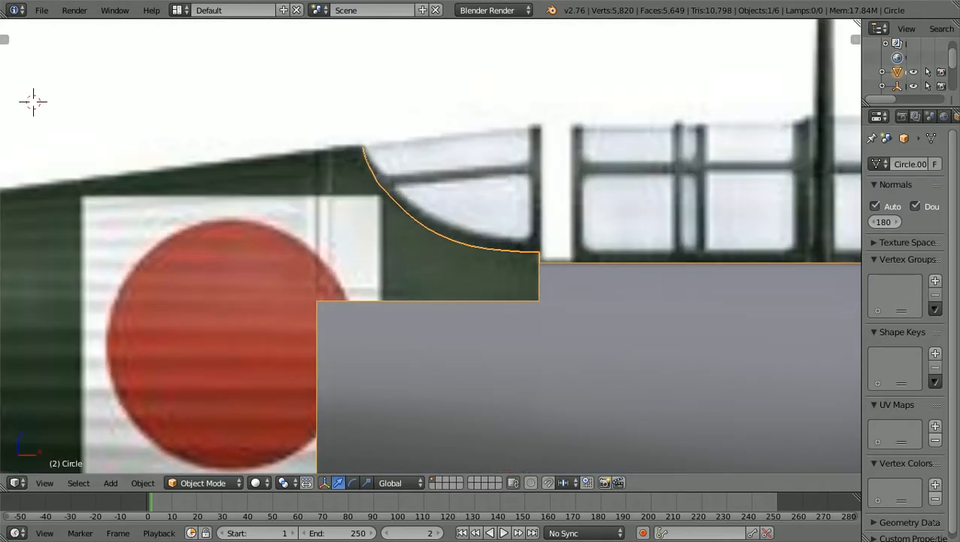
scroll(430, 246, "up", 1)
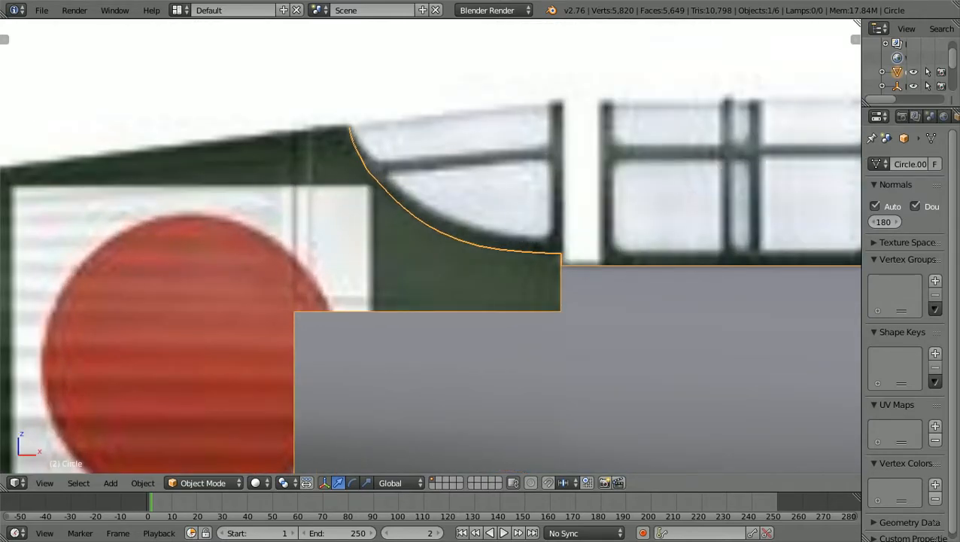
scroll(430, 246, "up", 2)
scroll(430, 246, "up", 2)
scroll(430, 246, "down", 4)
scroll(431, 246, "up", 1)
scroll(430, 246, "down", 2)
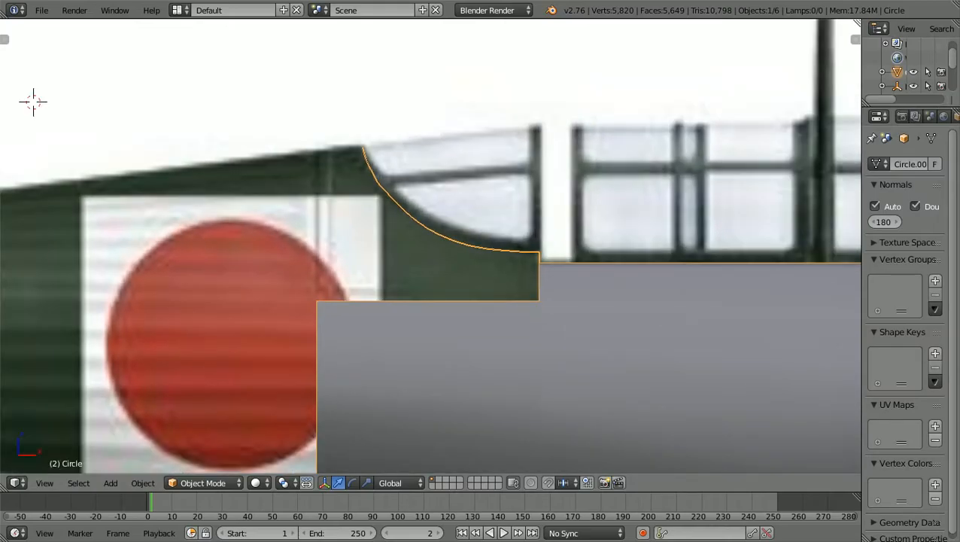
scroll(431, 246, "down", 2)
middle_click_drag(430, 246, 598, 320)
scroll(430, 246, "down", 2)
scroll(431, 246, "up", 3)
scroll(431, 247, "down", 3)
scroll(430, 246, "down", 4)
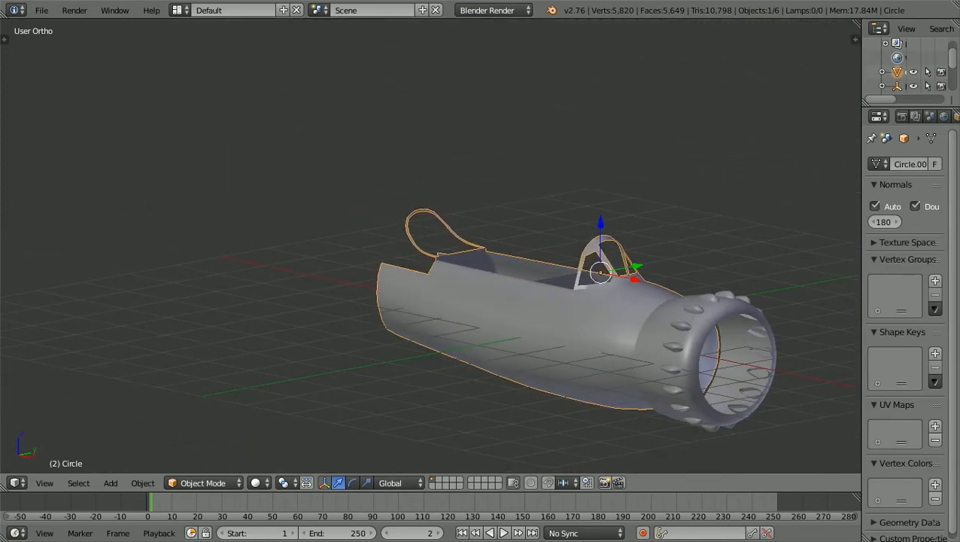
- Leave fullscreen, switch to Internet Explorer and run a web search for "e14y glen"
left_click(114, 9)
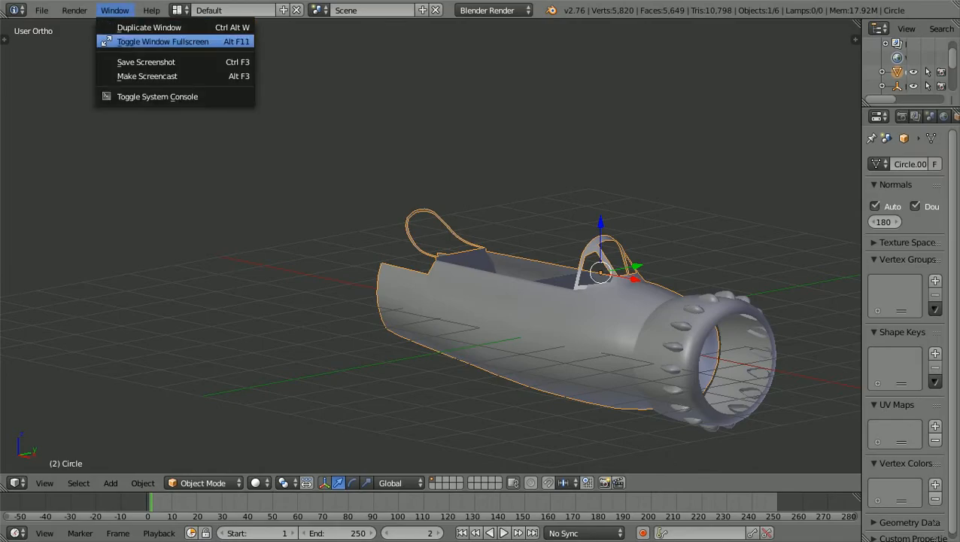
left_click(162, 41)
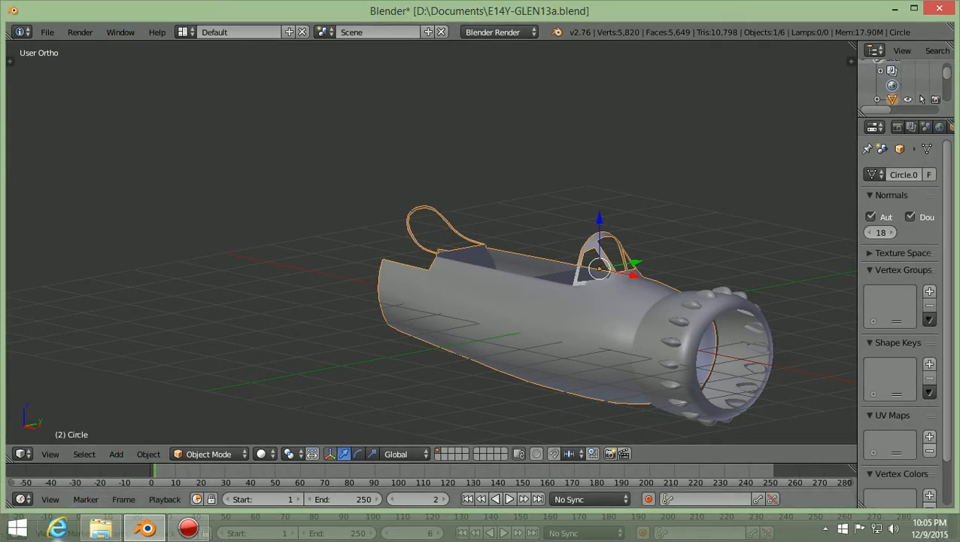
left_click(57, 527)
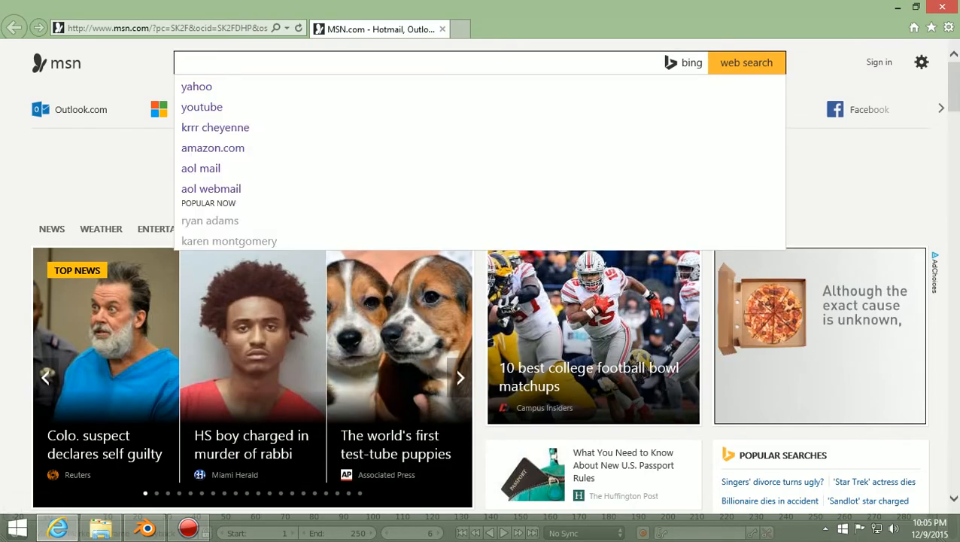
type("e")
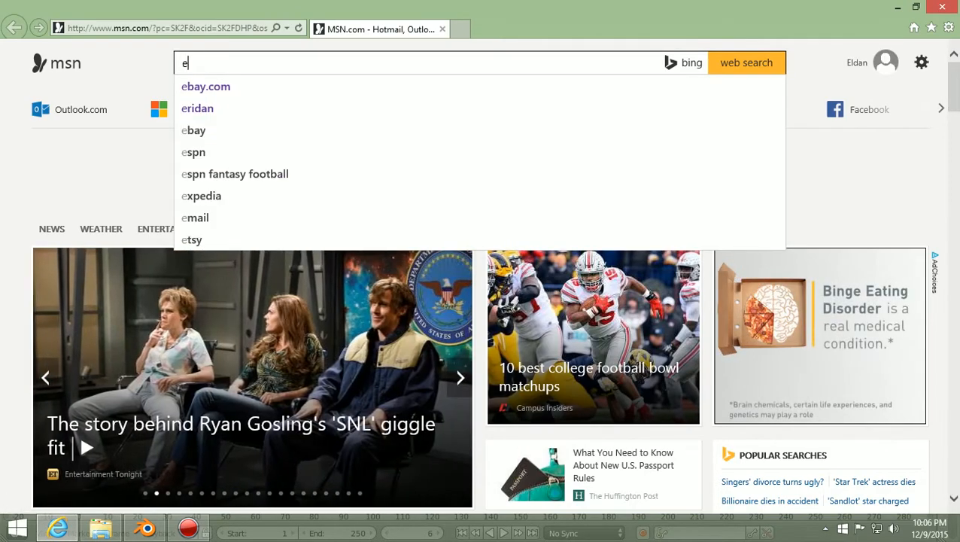
type("14")
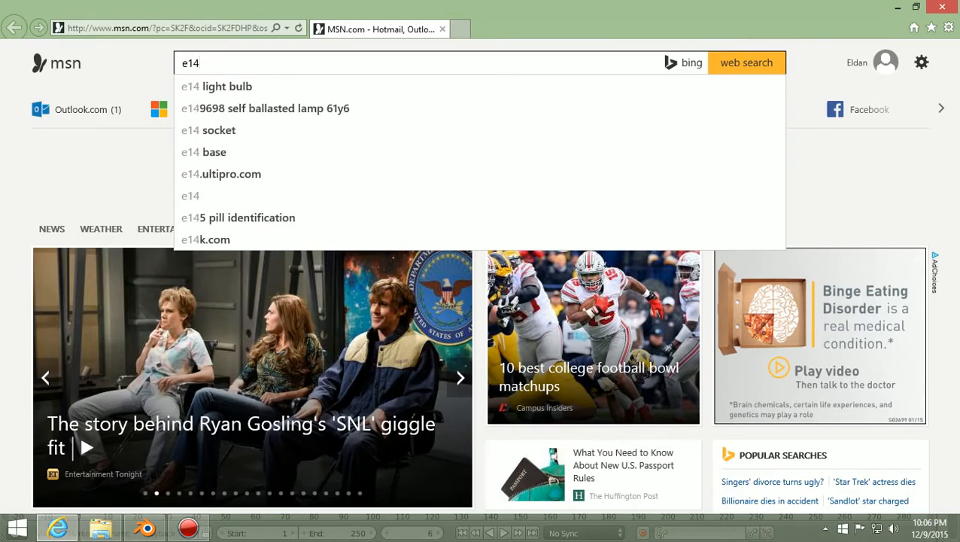
type("y")
key("Down")
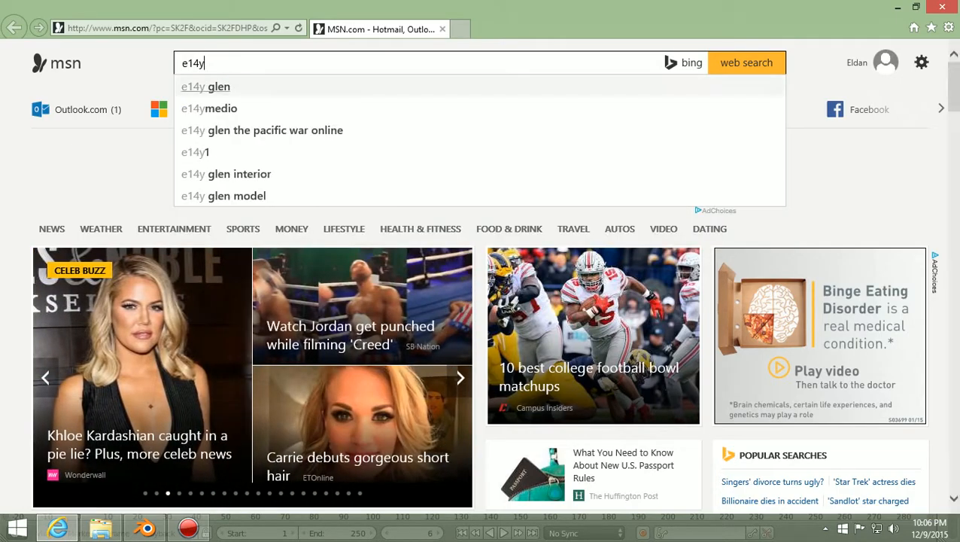
key("Return")
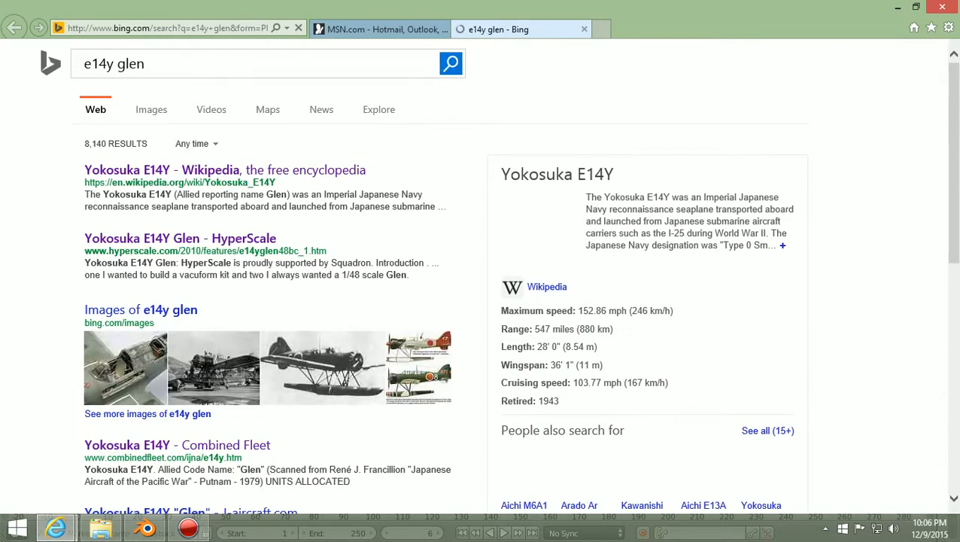
- View the black-and-white side photo of the white floatplane in the image results, and close the results tab
left_click(141, 310)
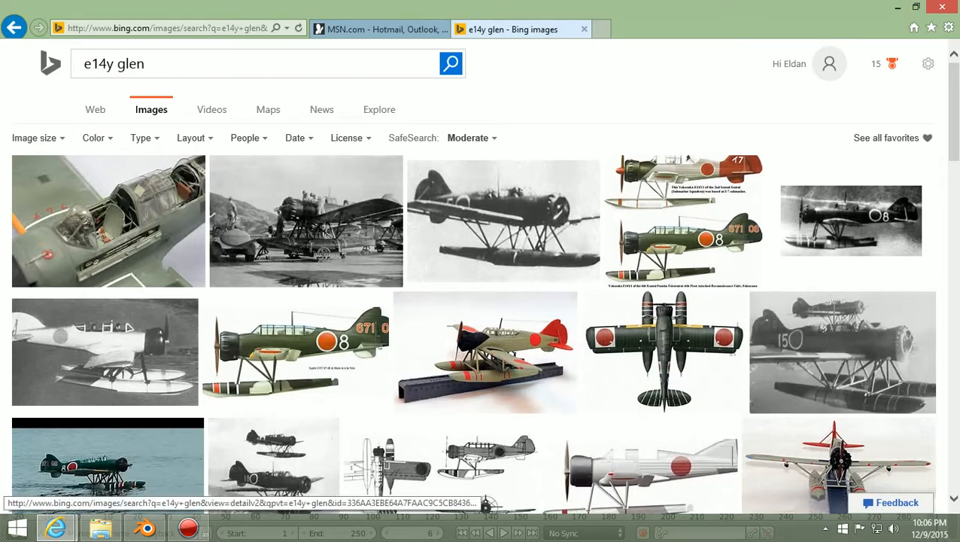
left_click(105, 351)
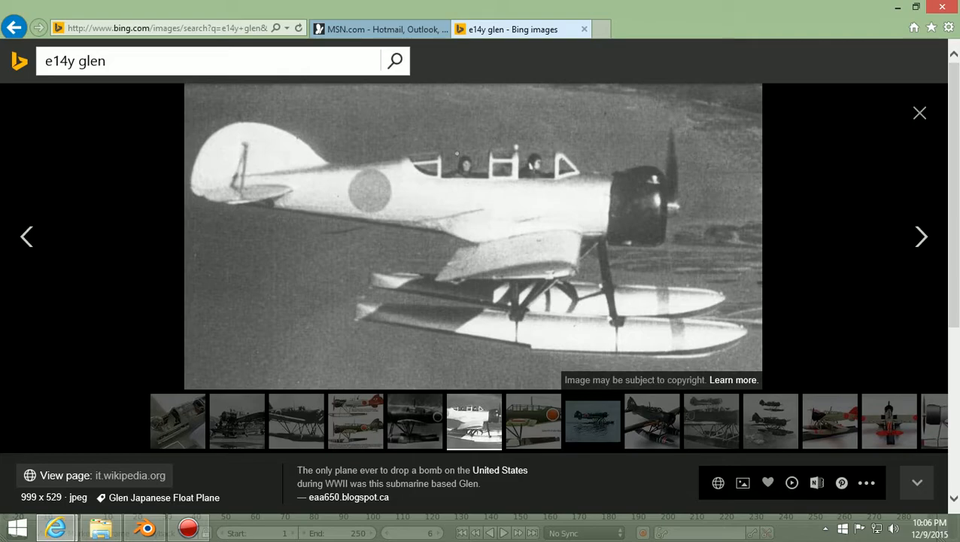
left_click(584, 28)
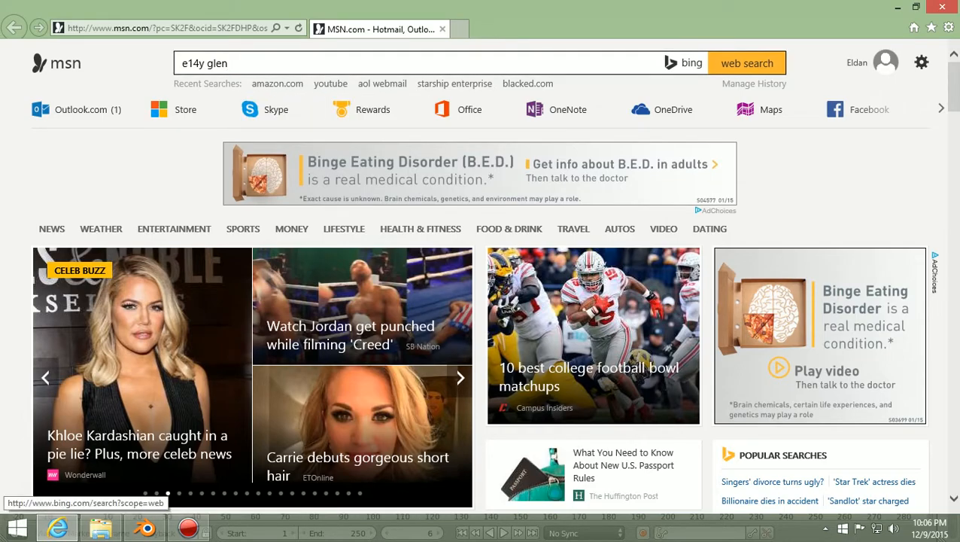
- Repeat the "e14y glen" search and enlarge the image of the green model's rear cockpit and tail marked 08
left_click(746, 62)
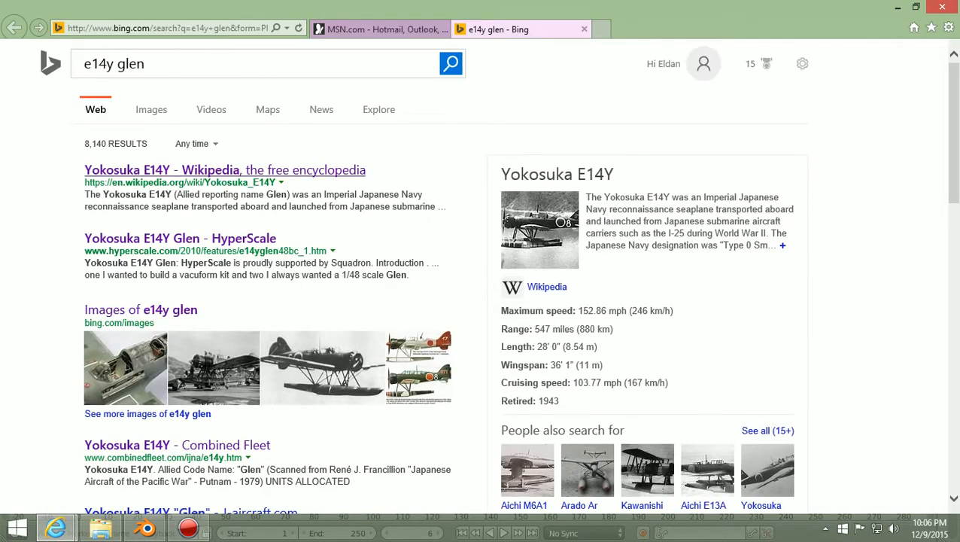
left_click(141, 310)
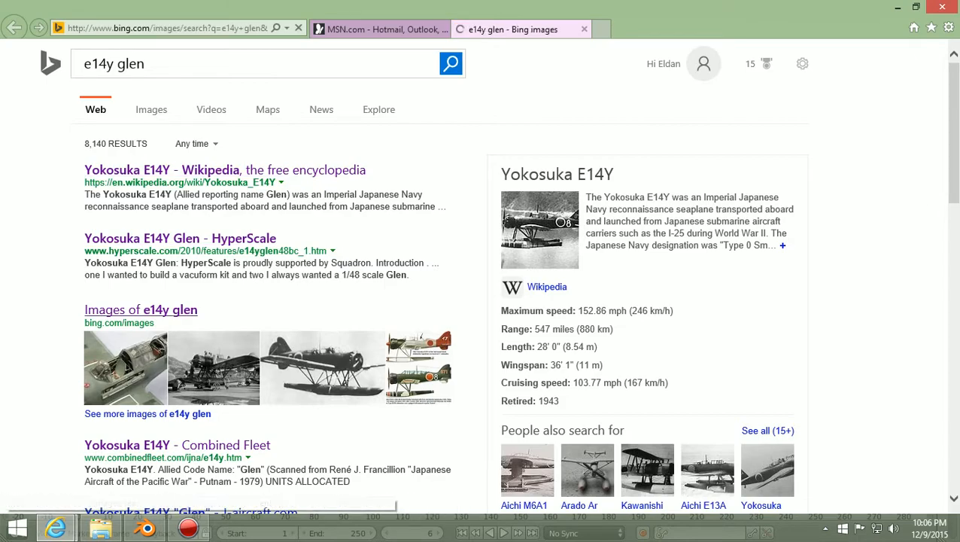
scroll(480, 286, "down", 3)
scroll(480, 301, "down", 1)
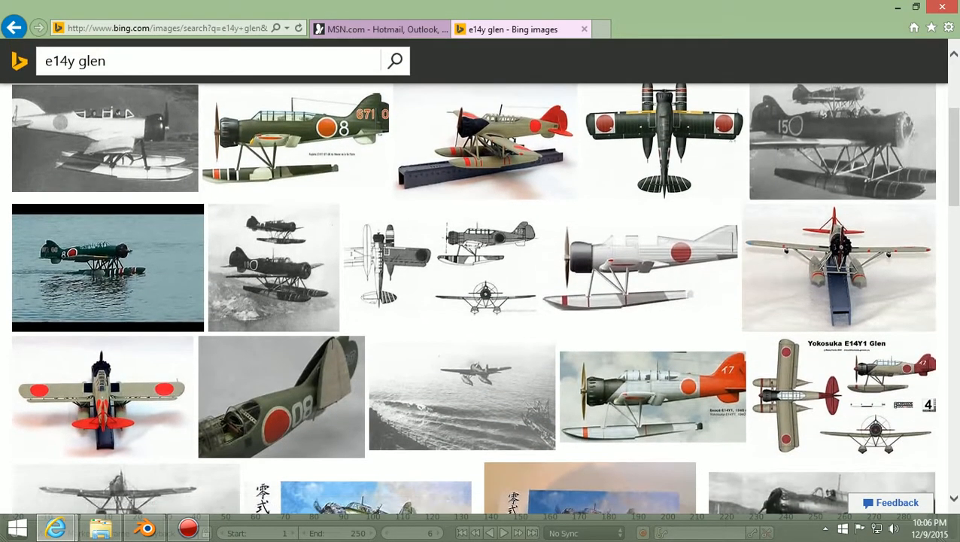
left_click(282, 325)
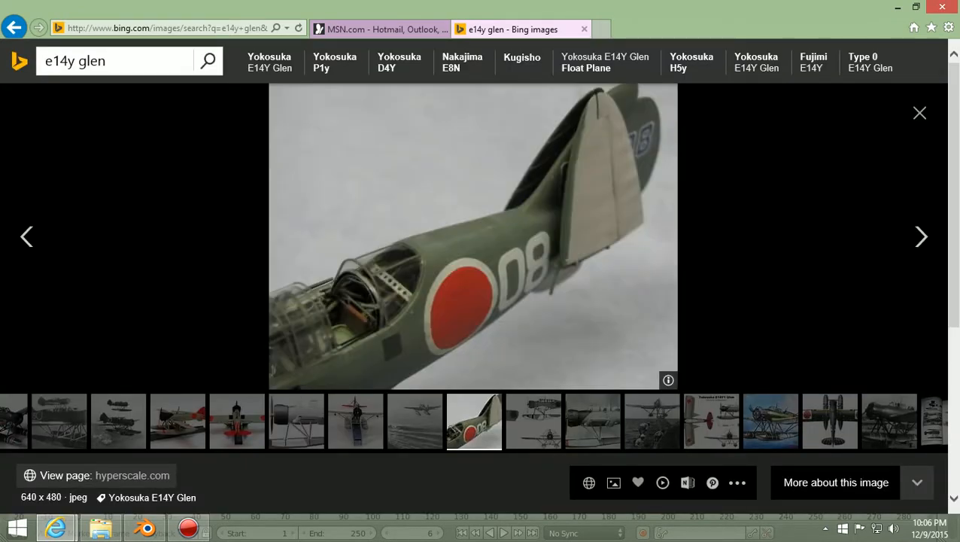
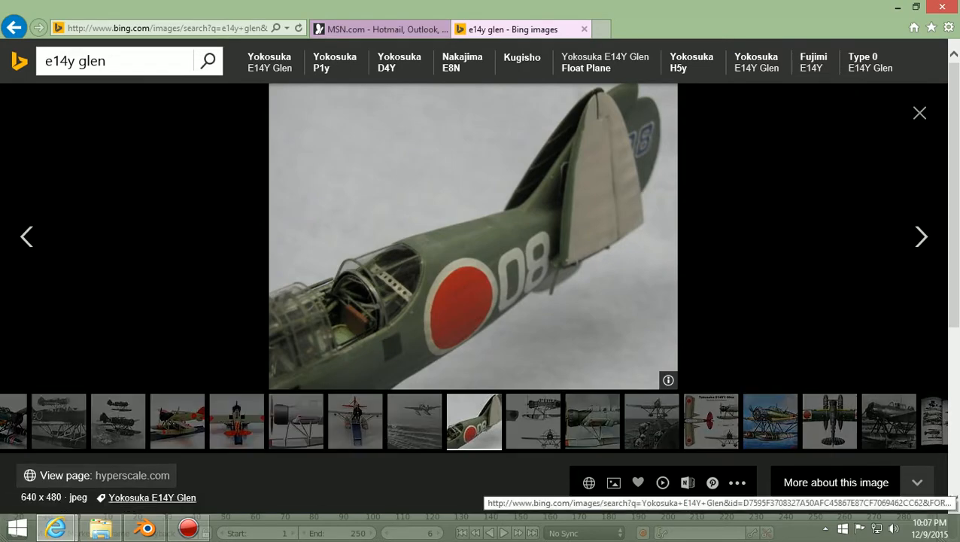
- Switch back to Blender and examine the rear canopy frame and the stepped fuselage opening from several angles
left_click(148, 527)
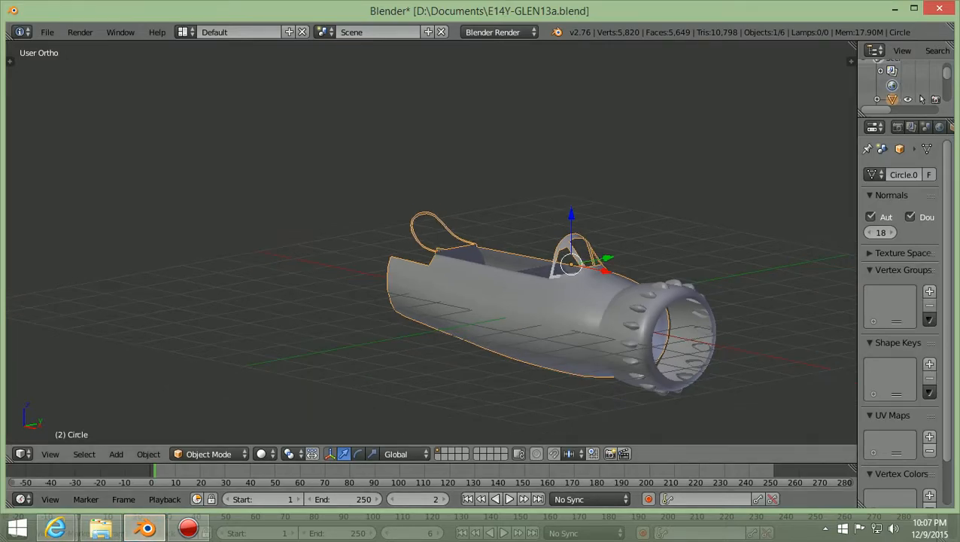
middle_click_drag(482, 248, 239, 277)
scroll(431, 243, "up", 3)
scroll(431, 242, "up", 3)
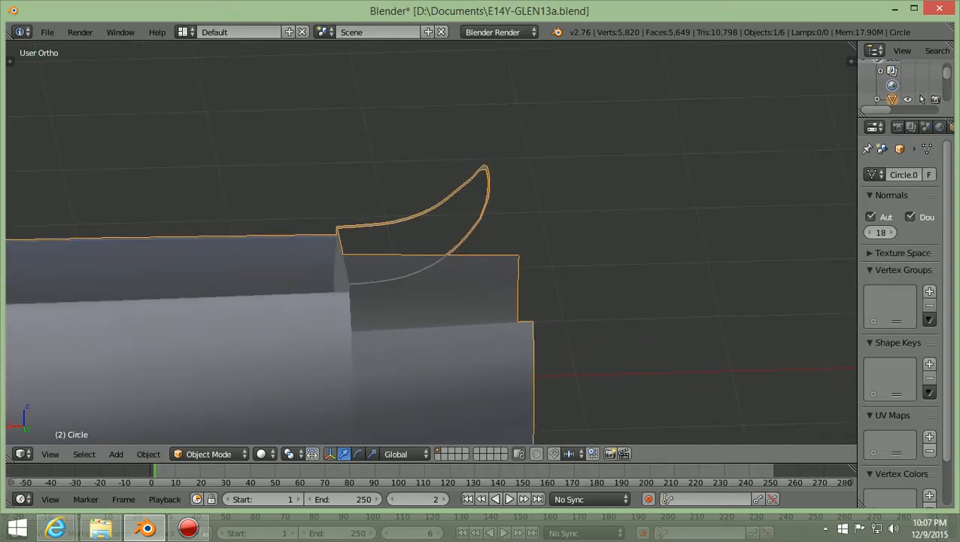
middle_click_drag(431, 243, 307, 229)
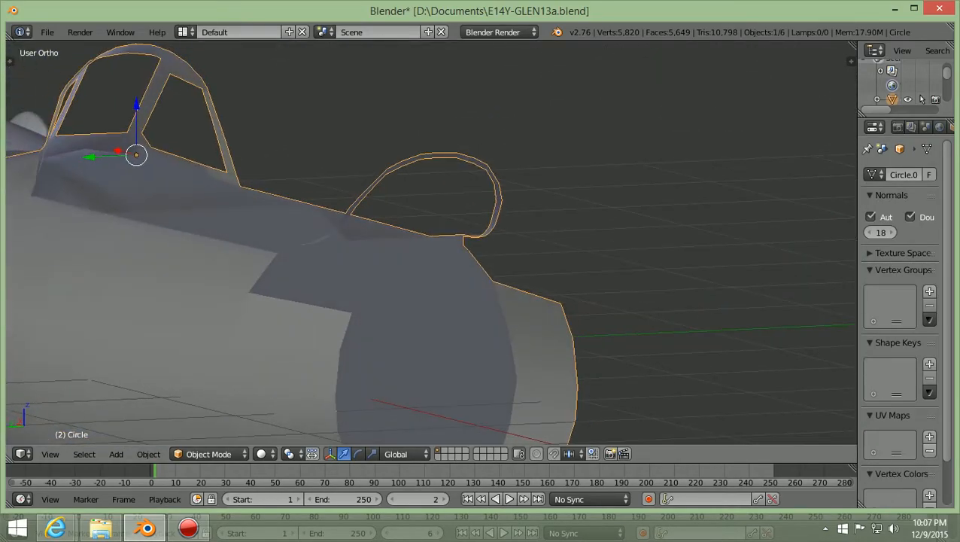
scroll(432, 243, "up", 3)
scroll(431, 242, "down", 4)
middle_click_drag(432, 243, 572, 226)
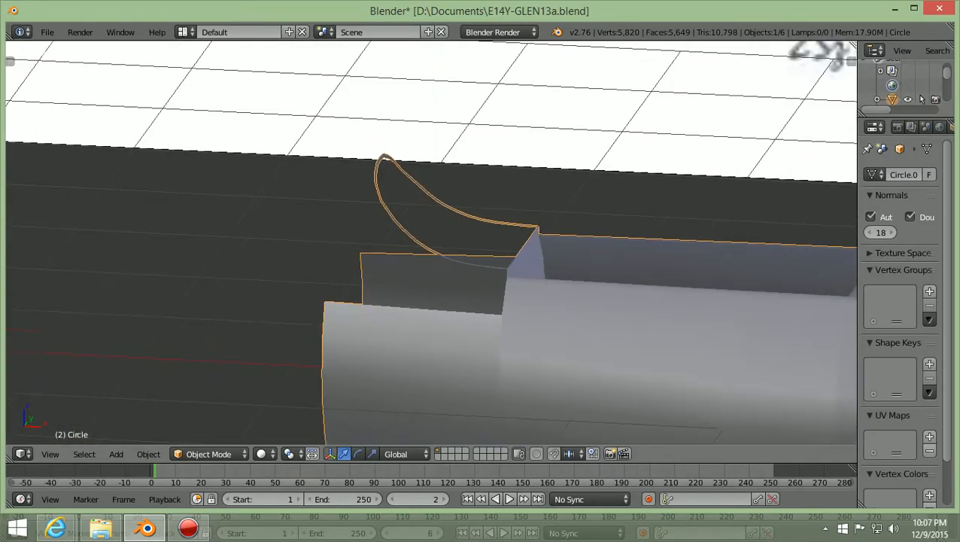
- Show the fuselage in front view against the aircraft reference at the rear canopy, and put its mesh in Edit Mode
key("KP_1")
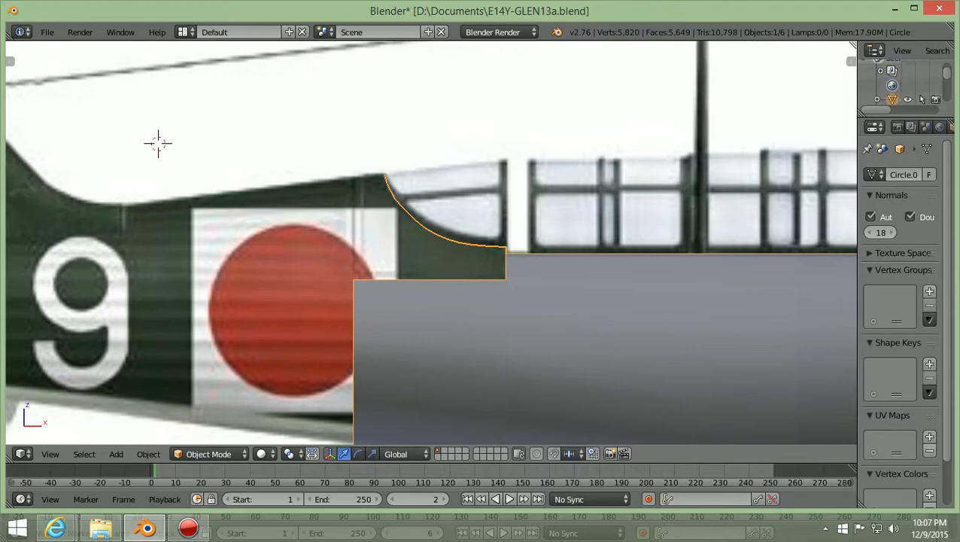
scroll(431, 242, "up", 3)
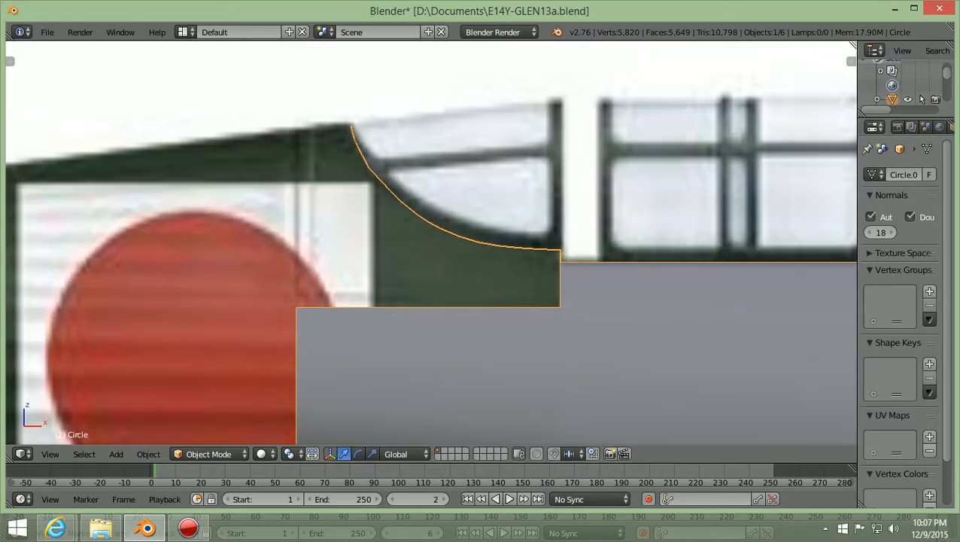
scroll(431, 242, "up", 1)
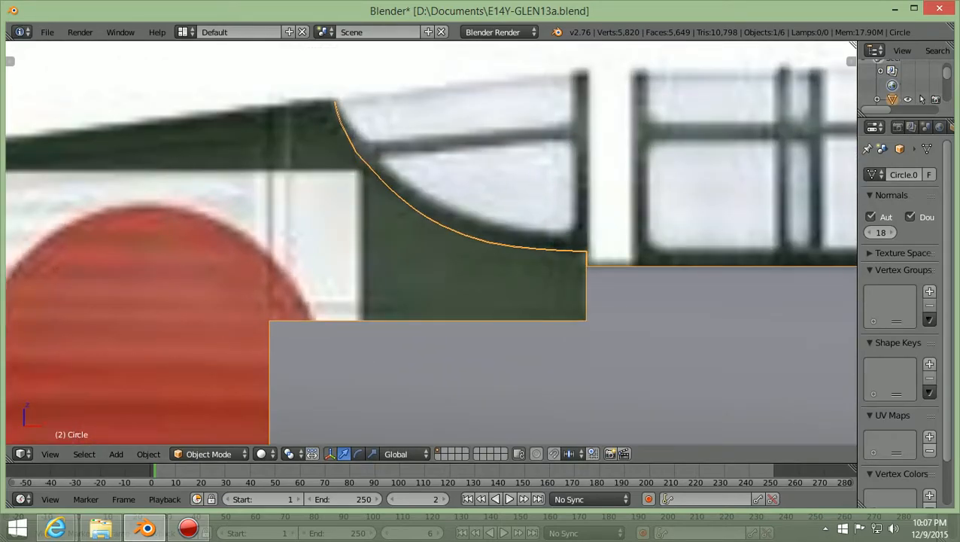
left_click(209, 453)
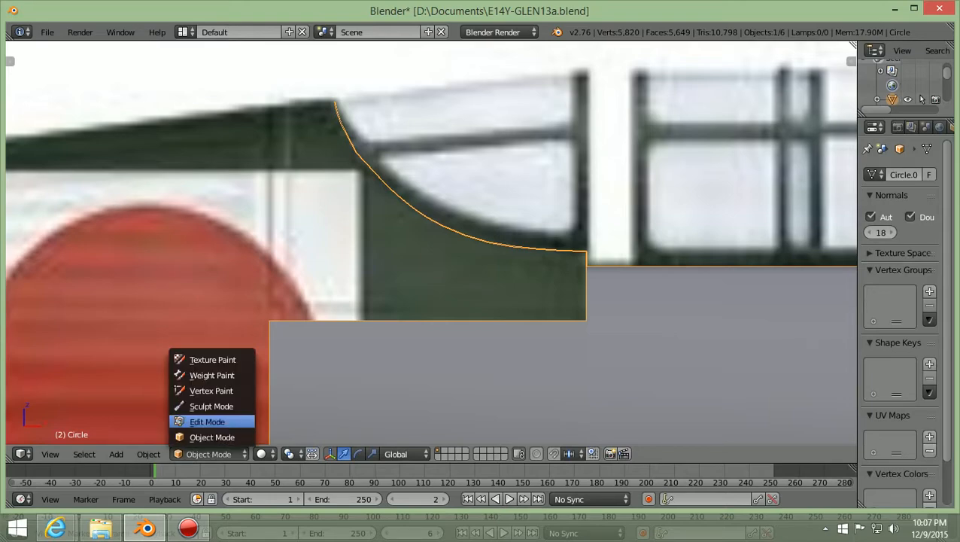
left_click(207, 422)
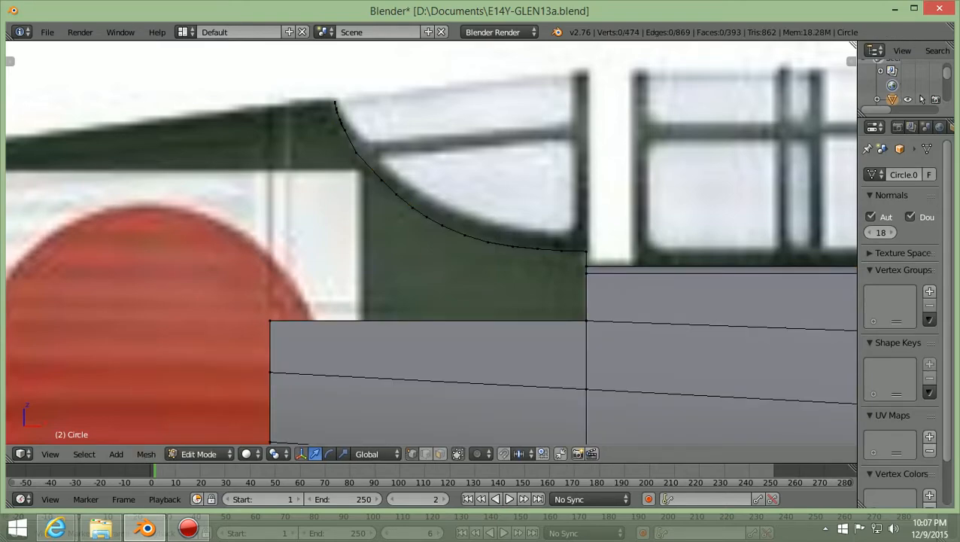
scroll(432, 242, "up", 5, "shift")
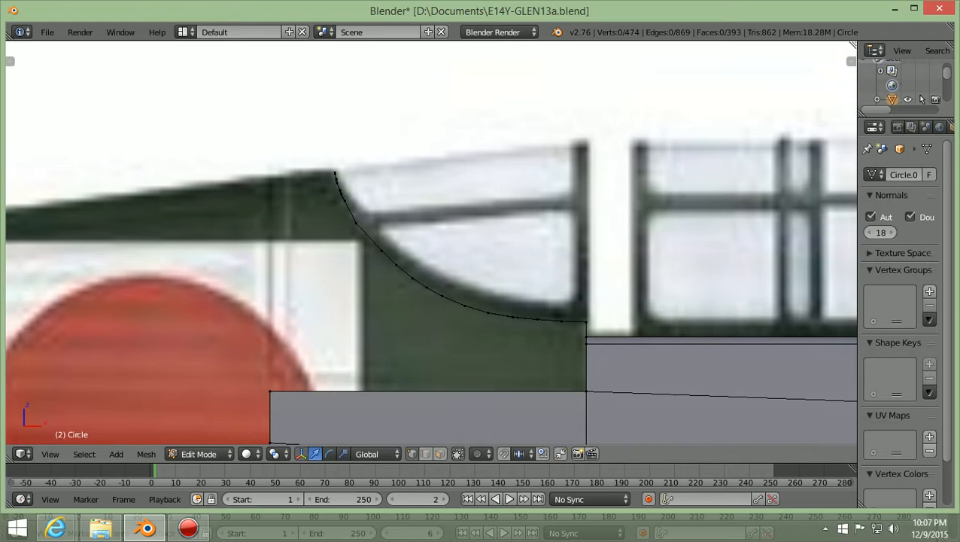
scroll(431, 242, "up", 1)
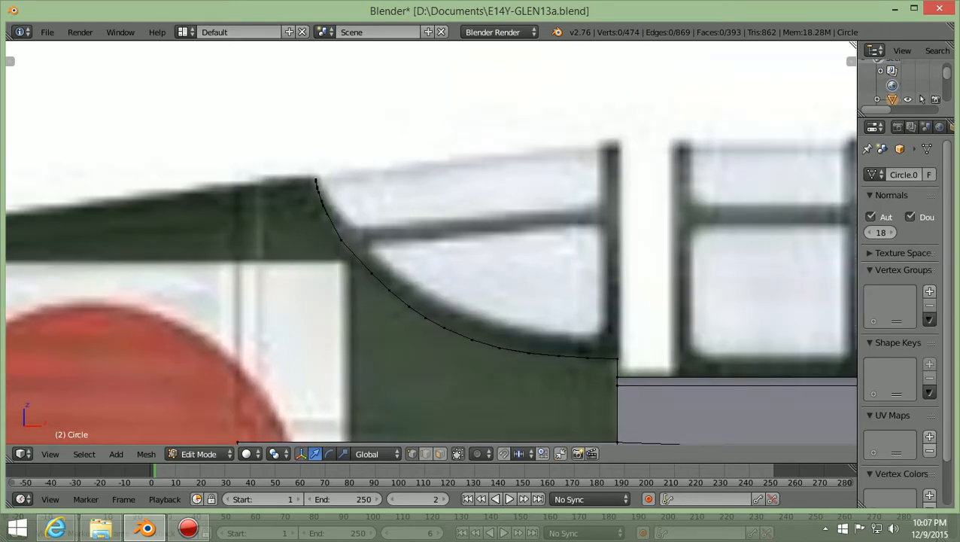
key("b")
left_click_drag(251, 268, 348, 164)
key("g")
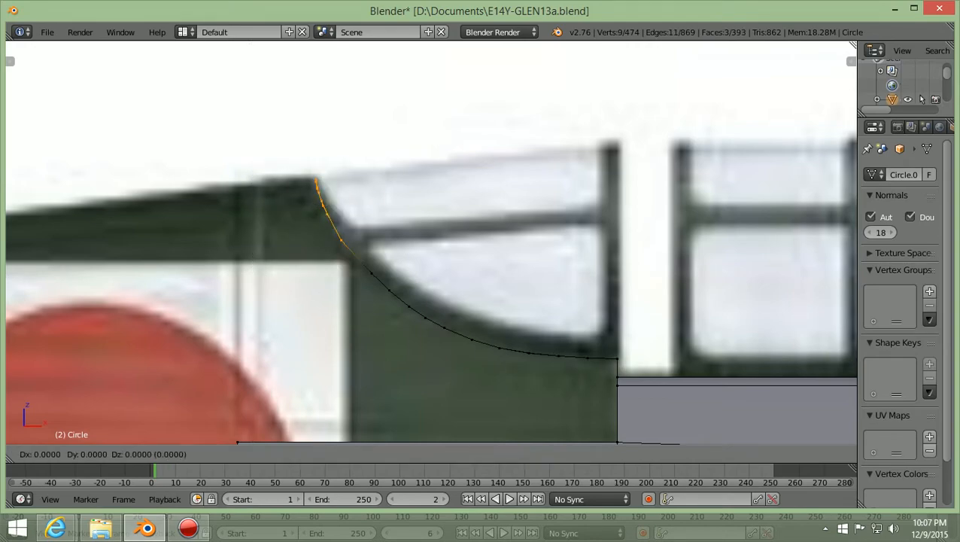
key("x")
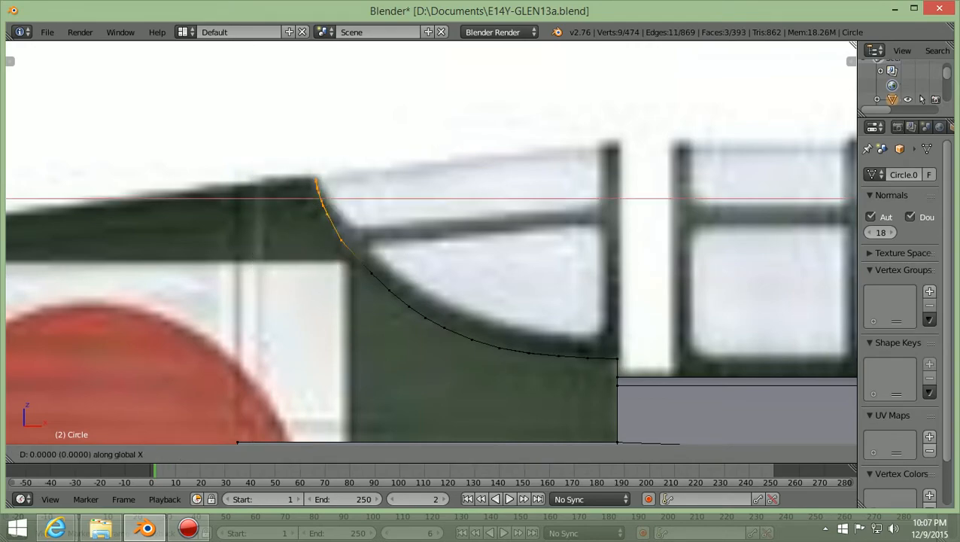
key("Return")
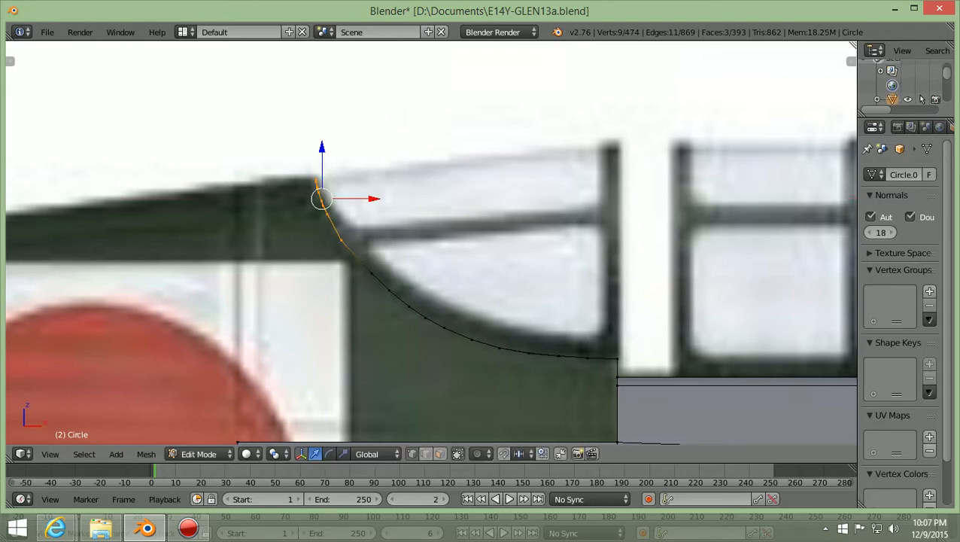
- In wireframe display, shift the uppermost canopy-frame vertices on both sides about 0.03 in the negative X direction
key("z")
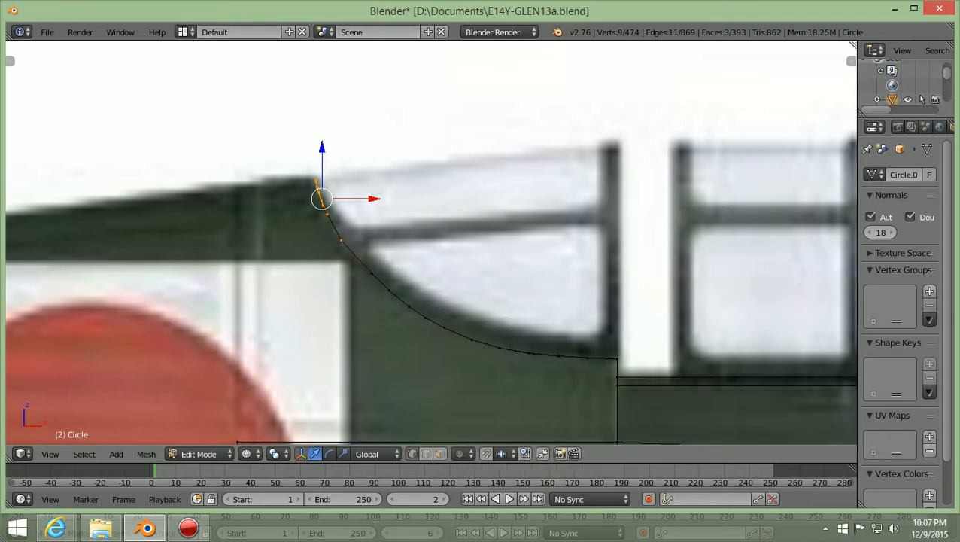
key("b")
left_click_drag(230, 252, 358, 161)
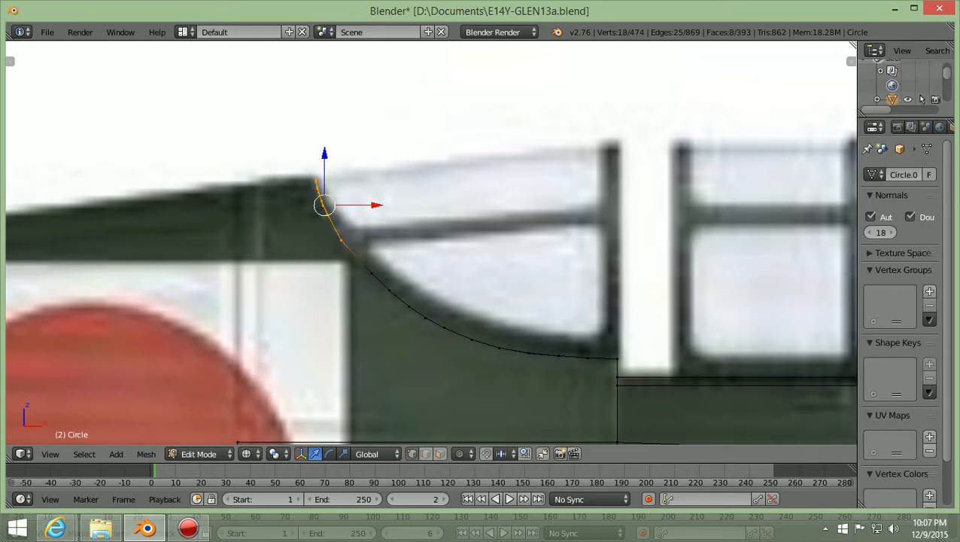
key("g")
key("x")
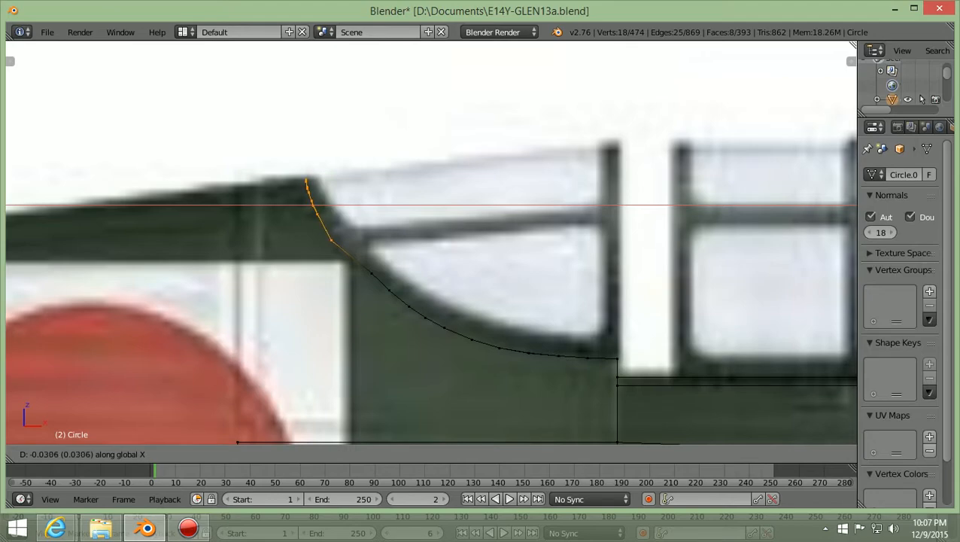
key("Return")
key("a")
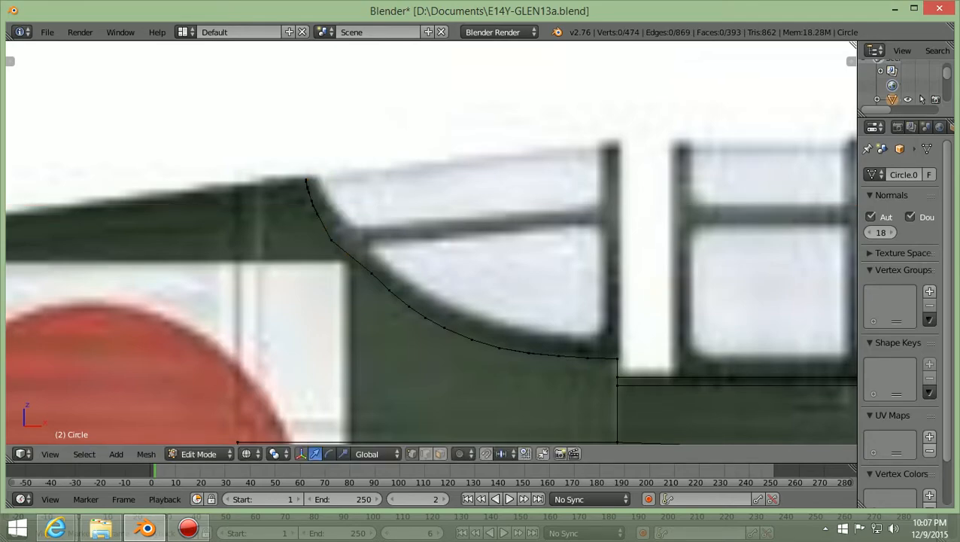
- Move the frame vertices just below the shifted section about 0.013 in the negative X direction to smooth the curve
key("b")
left_click_drag(357, 263, 374, 283)
key("g")
key("x")
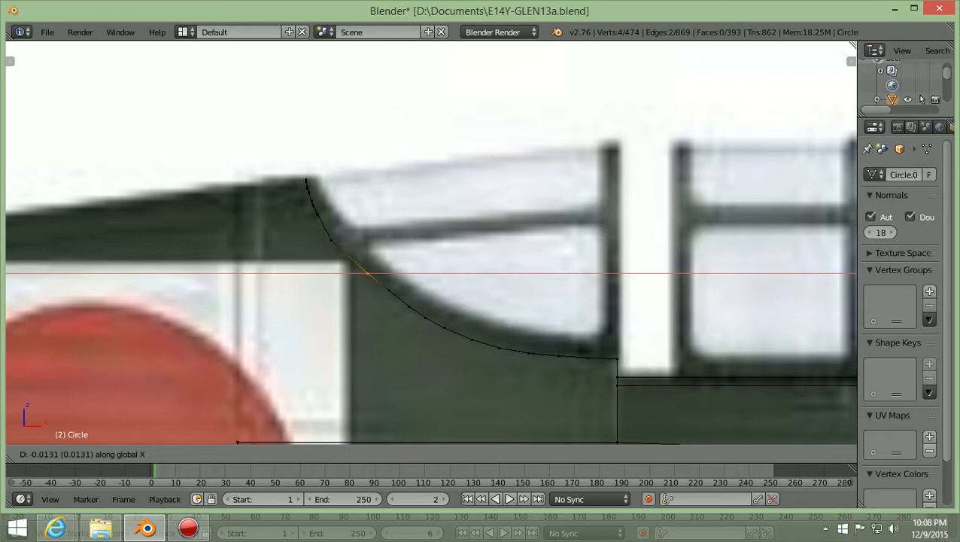
key("Return")
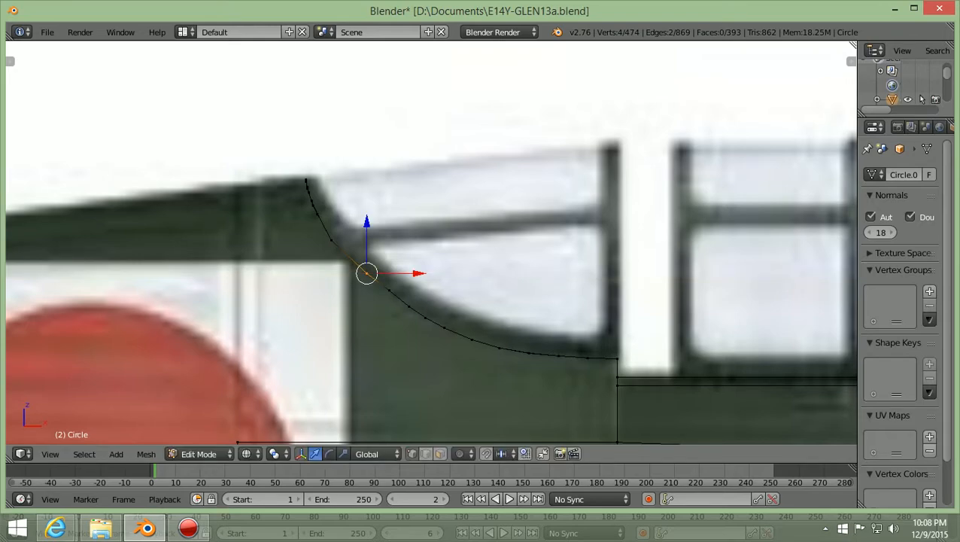
key("a")
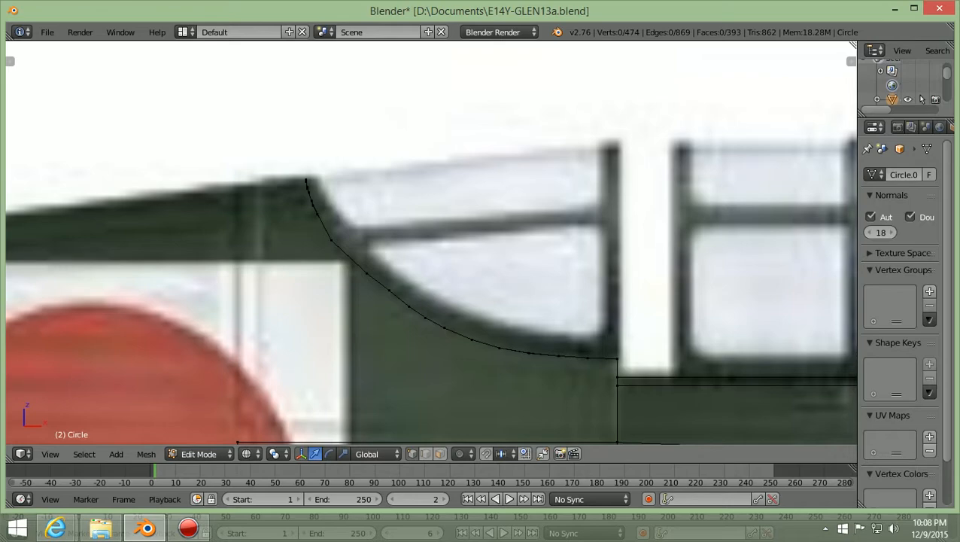
- Move the lowest vertices of the shifted upper section slightly forward along X to even out the frame's curve
key("b")
left_click_drag(322, 233, 338, 250)
key("g")
key("x")
key("Return")
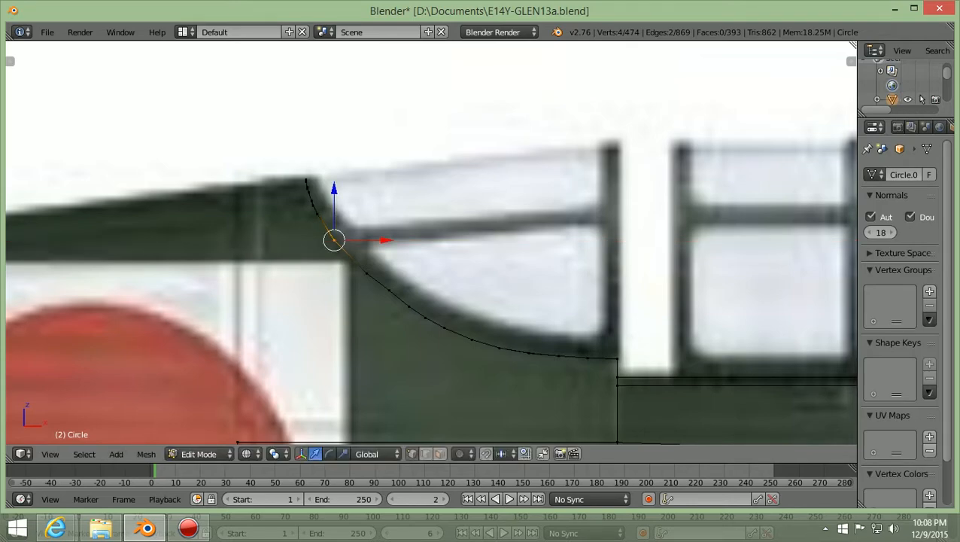
key("a")
- Lower the frame vertices just beneath the smoothed bend by about 0.004 along Z, and return to solid display
scroll(432, 245, "up", 1)
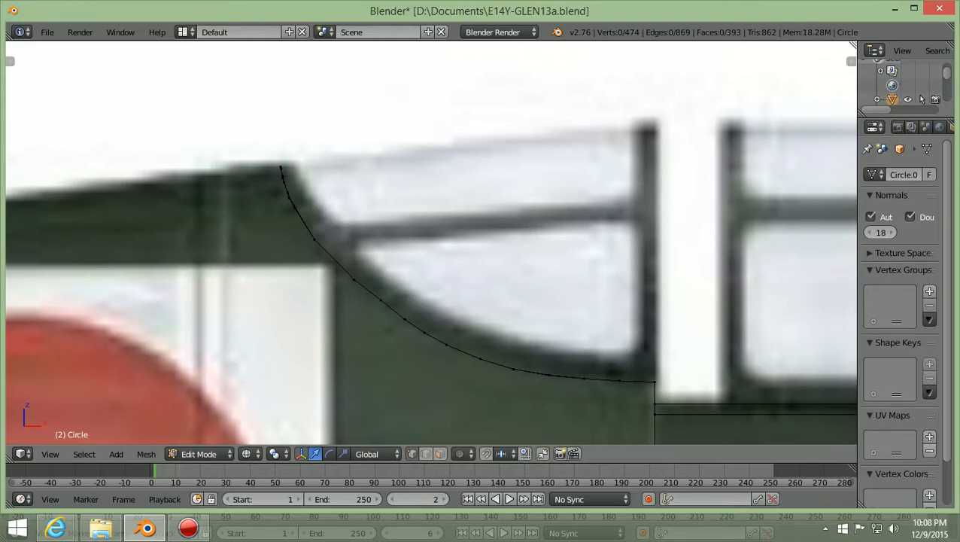
right_click(381, 300)
key("g")
key("z")
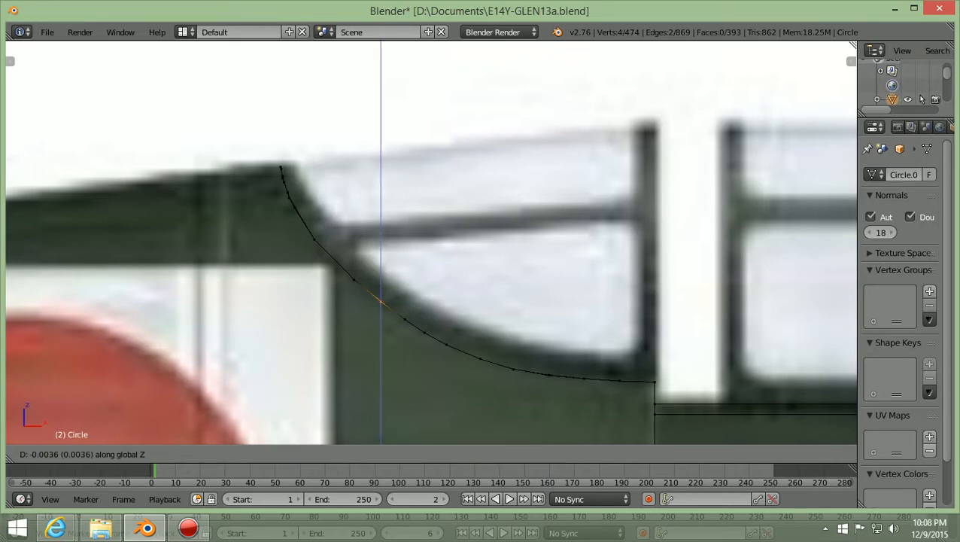
key("Return")
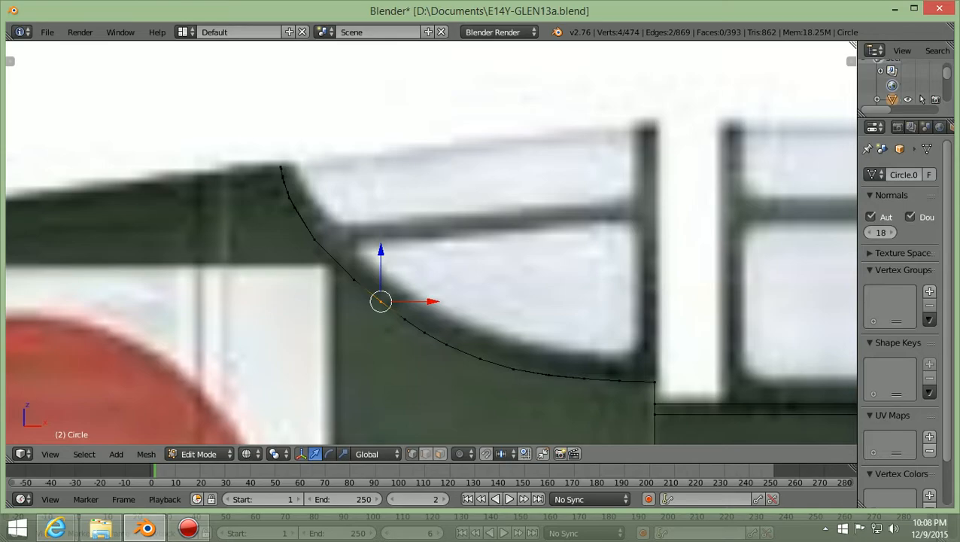
key("a")
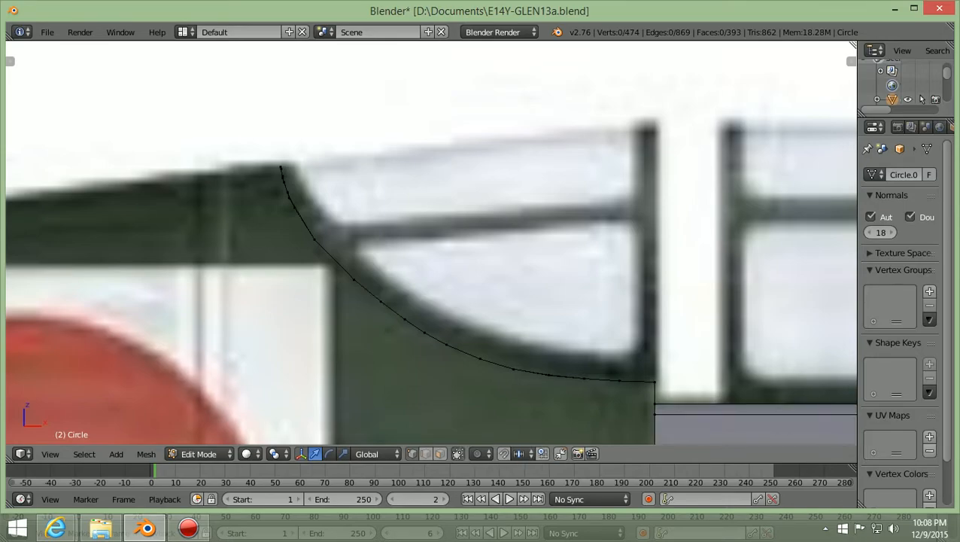
- Examine the reshaped canopy frame from an oblique angle and from above for the evenness of its curve
scroll(431, 241, "down", 6)
middle_click_drag(517, 241, 384, 292)
scroll(431, 243, "up", 4)
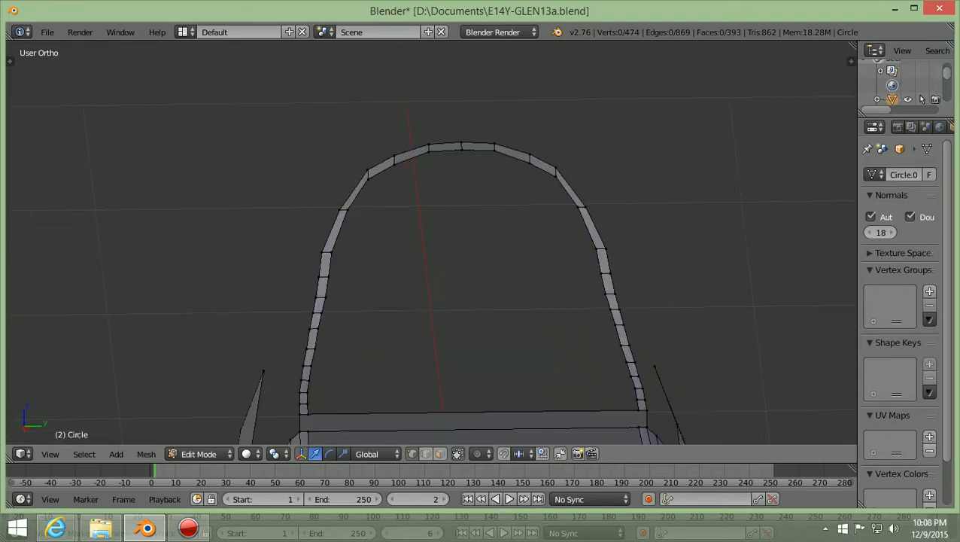
scroll(431, 243, "down", 2)
scroll(431, 243, "up", 2)
key("KP_7")
scroll(431, 243, "up", 2)
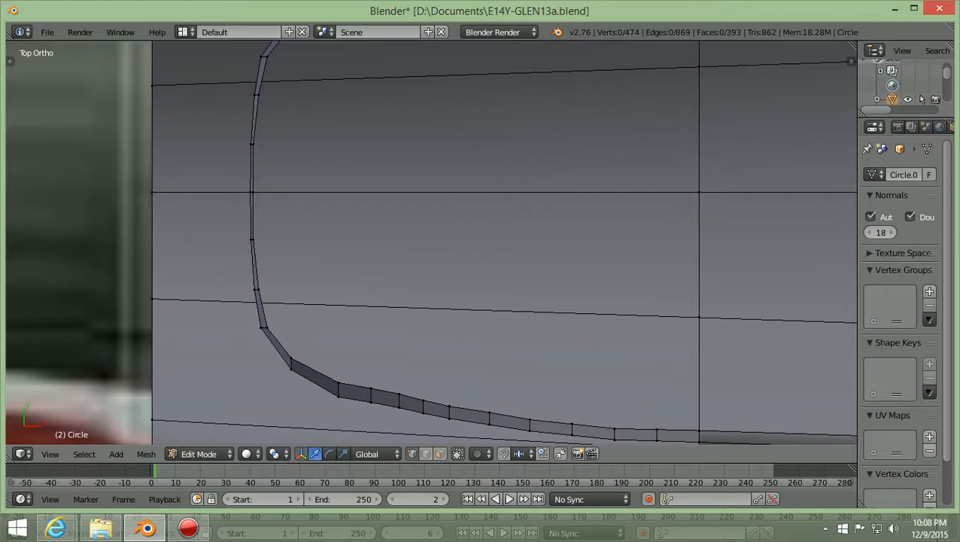
scroll(432, 243, "down", 1)
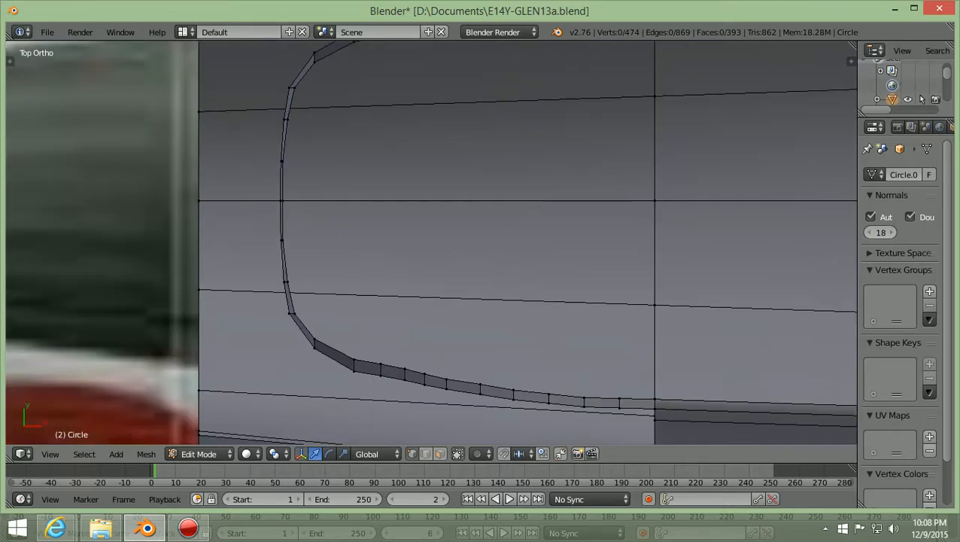
- Compare the rear canopy frame's outline with the top-view reference image in wireframe display
scroll(431, 242, "up", 3, "ctrl")
scroll(431, 243, "up", 2, "shift")
scroll(431, 243, "down", 3)
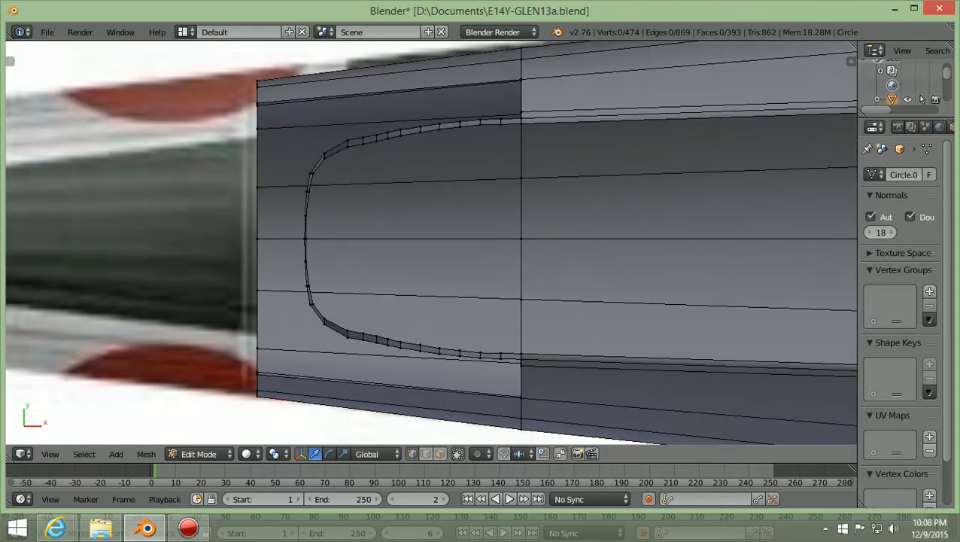
scroll(431, 242, "down", 1, "shift")
key("z")
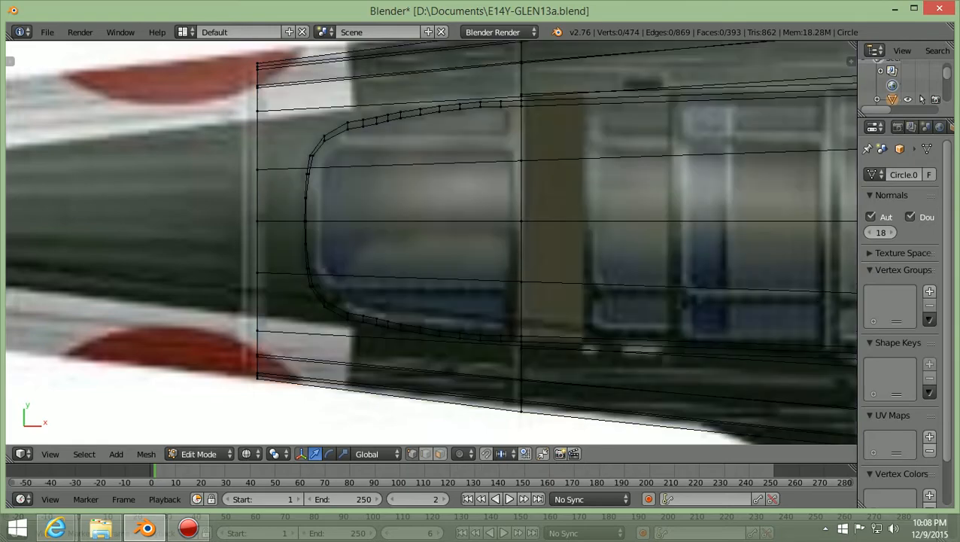
scroll(431, 242, "up", 1)
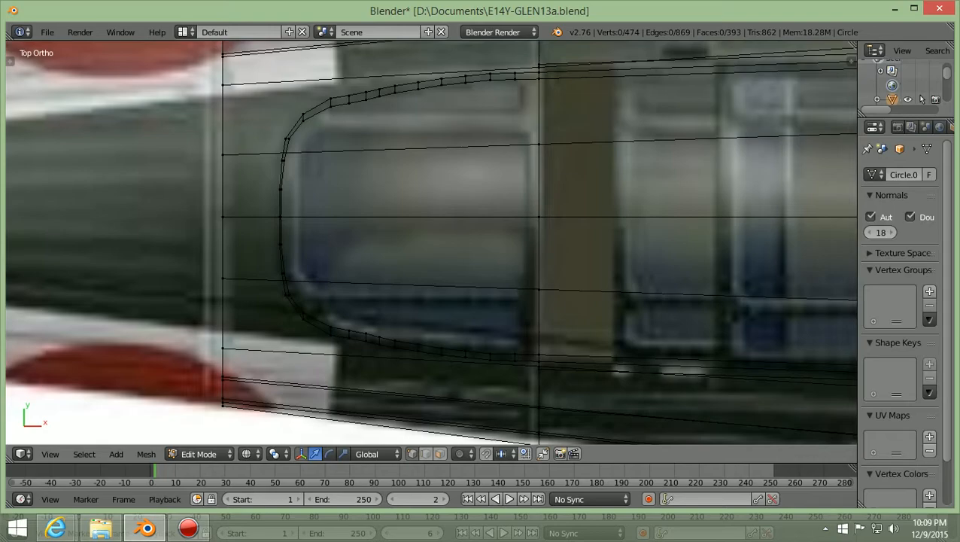
scroll(431, 241, "up", 1)
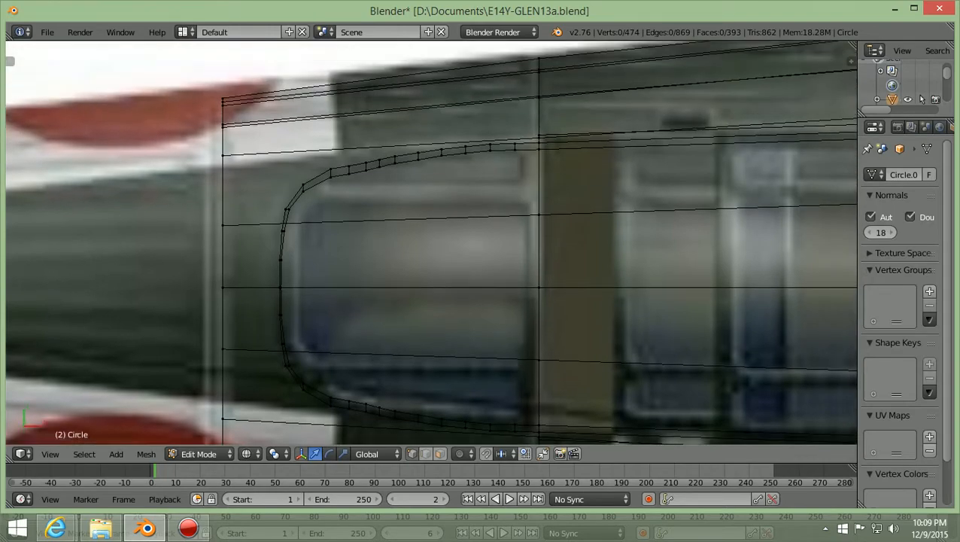
scroll(431, 242, "up", 1)
scroll(431, 243, "up", 1, "shift")
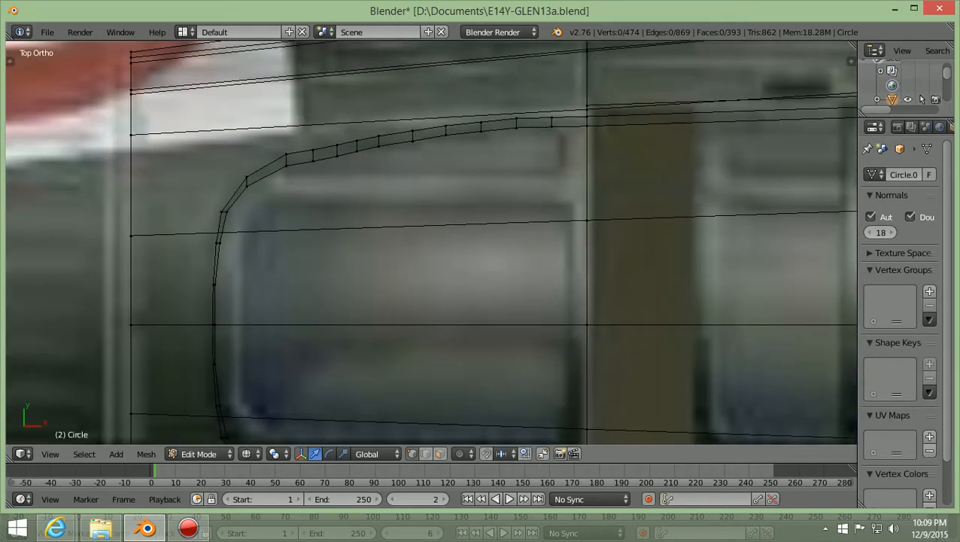
scroll(431, 243, "down", 4, "shift")
scroll(431, 242, "down", 1, "shift")
scroll(431, 243, "down", 3)
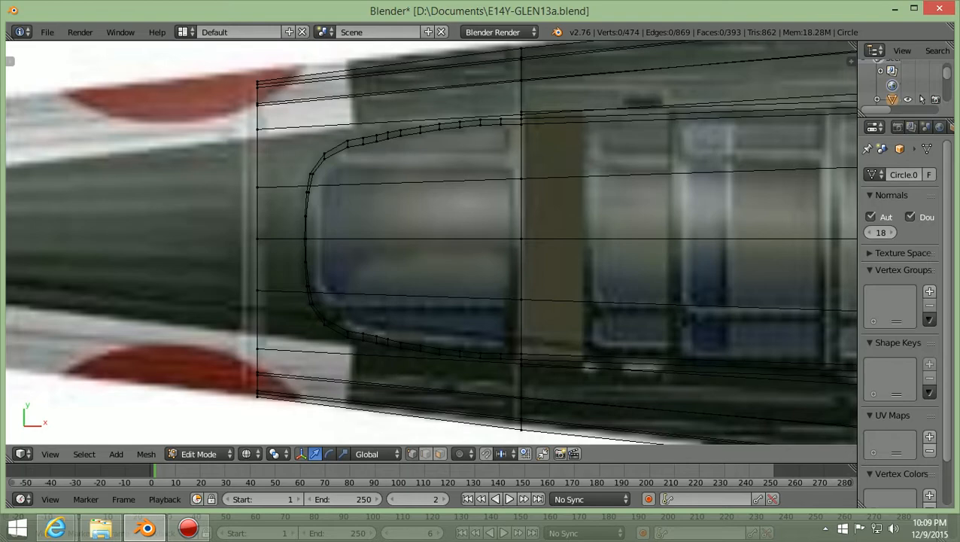
- Scale the vertices midway along both sides of the canopy frame along Y by about 1.006
key("b")
left_click_drag(414, 361, 430, 119)
scroll(429, 119, "up", 2)
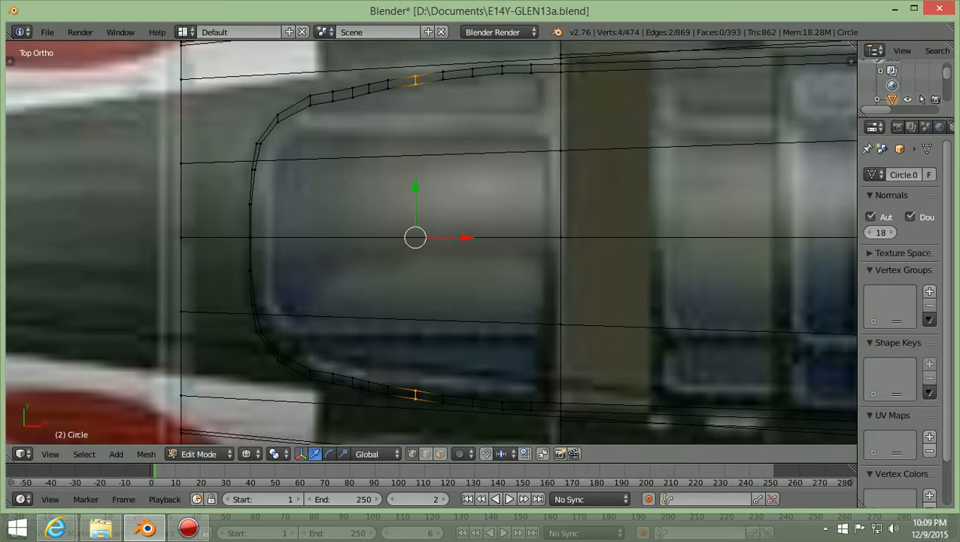
key("s")
key("y")
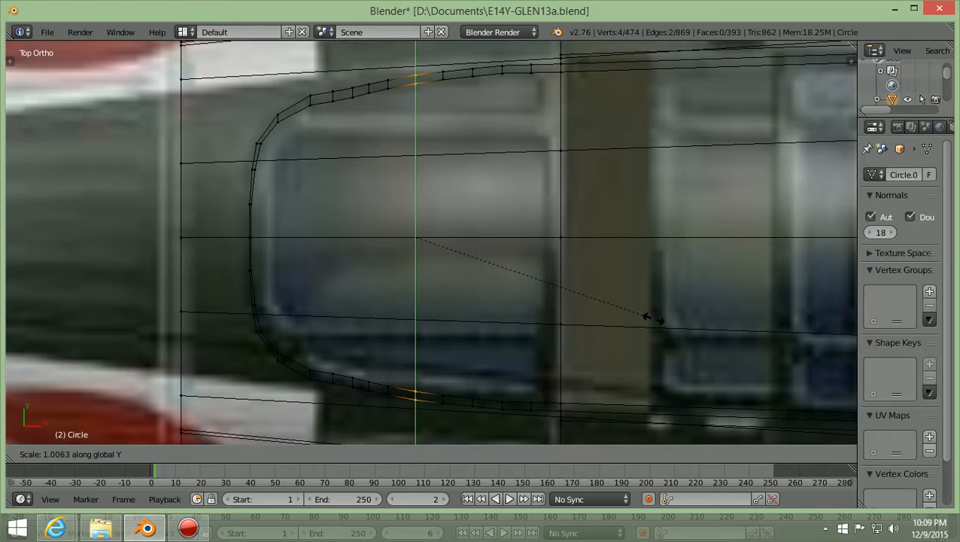
left_click(653, 319)
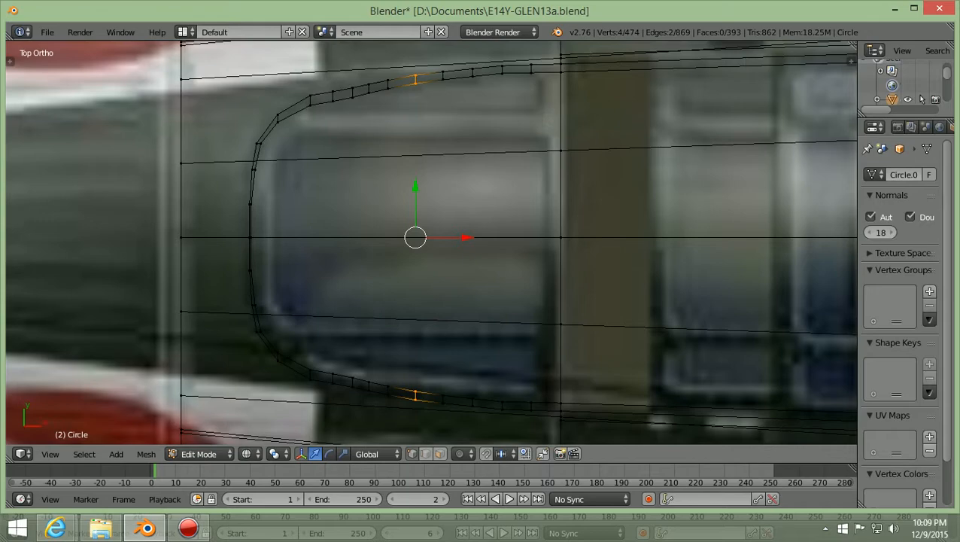
key("a")
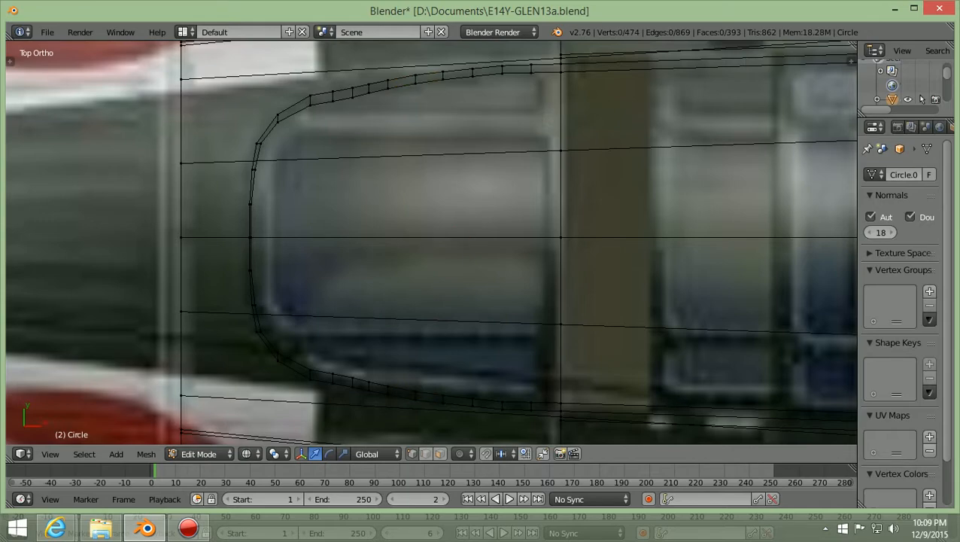
key("b")
left_click_drag(382, 409, 396, 70)
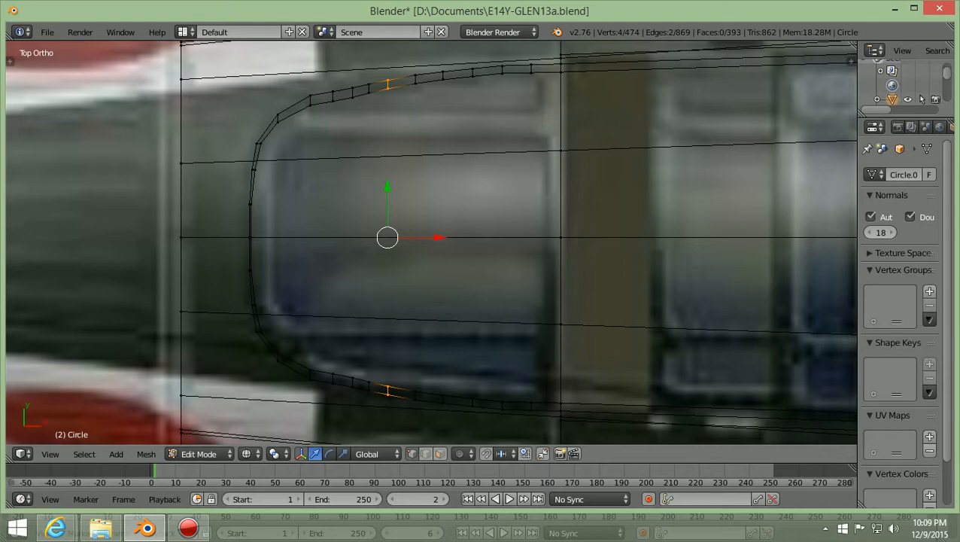
key("a")
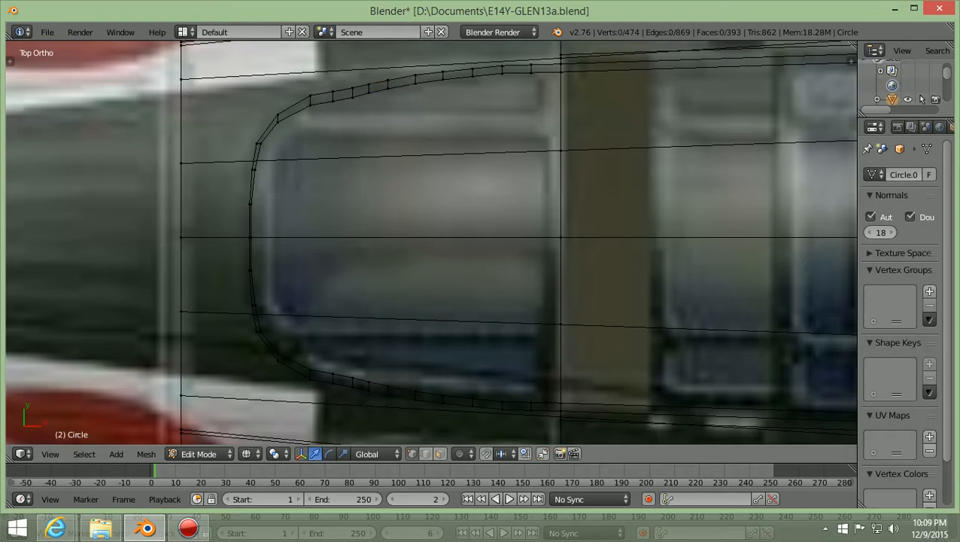
key("b")
left_click_drag(359, 405, 379, 60)
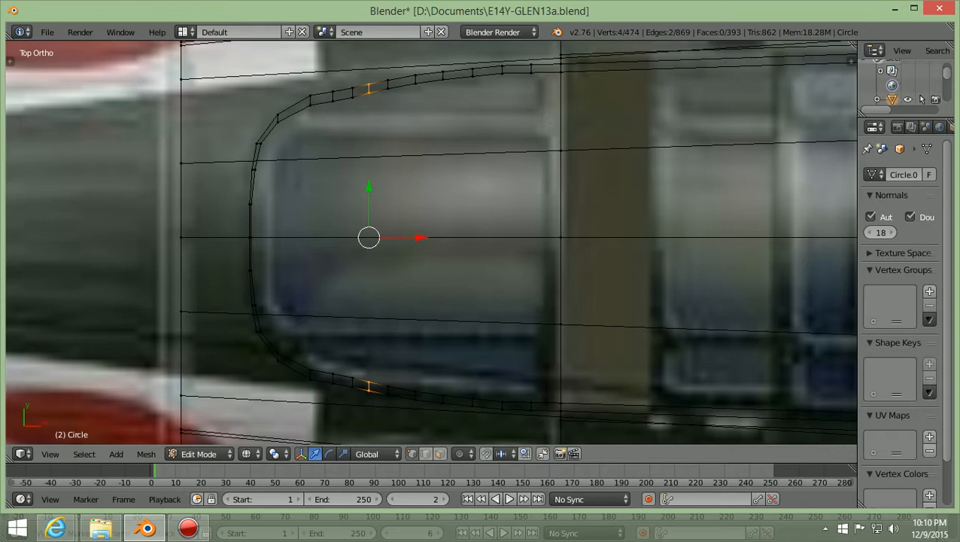
key("a")
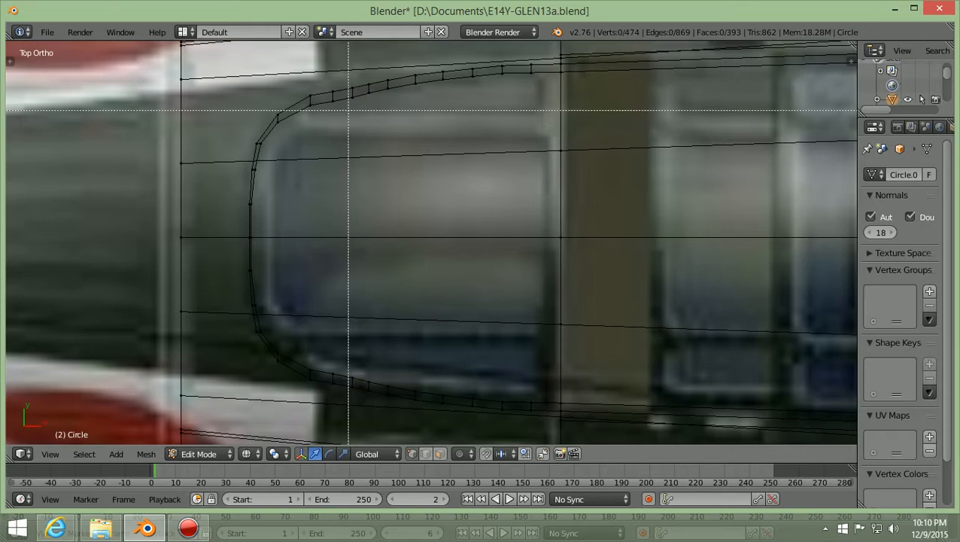
- Scale the opposing edge pair about a third of the way along the rear canopy frame's sides along Y by about 0.995
right_click(350, 92)
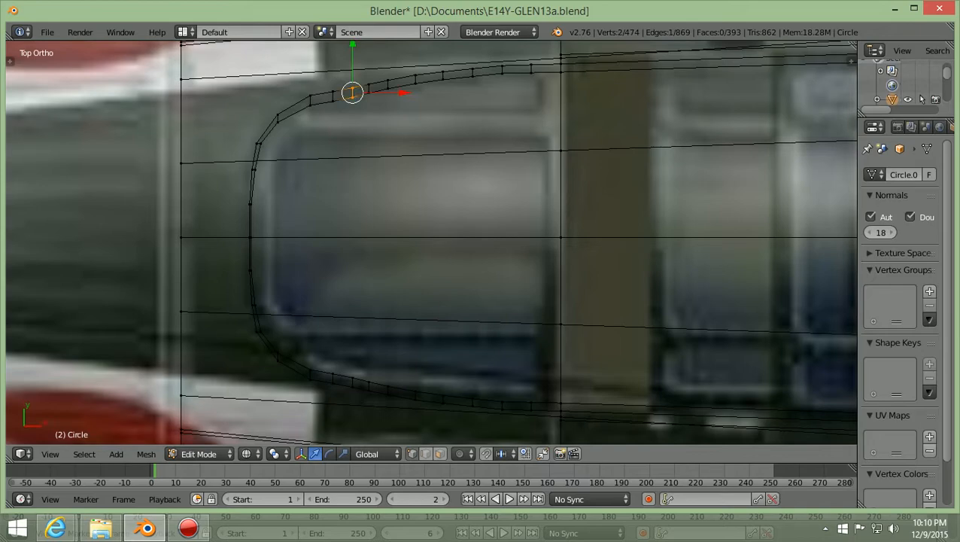
key("b")
left_click_drag(349, 147, 349, 401)
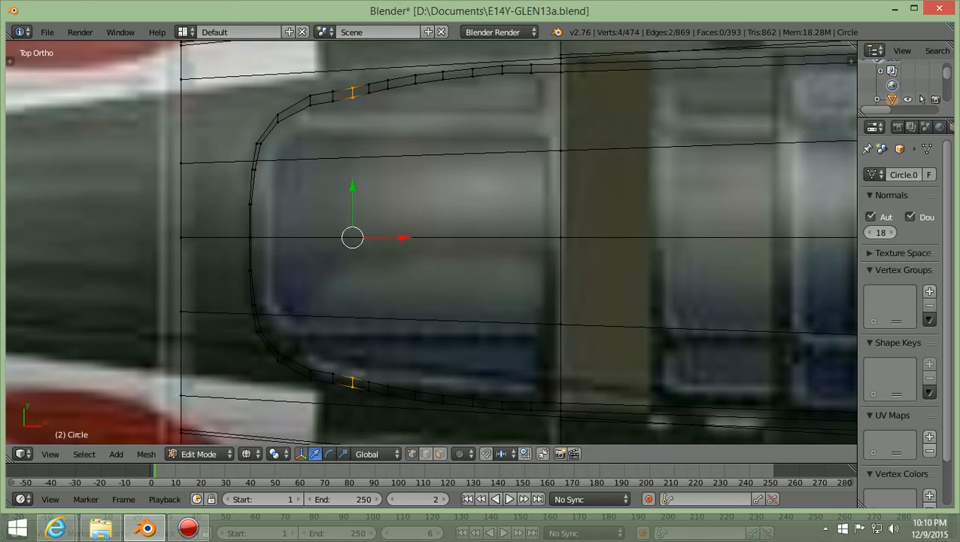
key("s")
key("y")
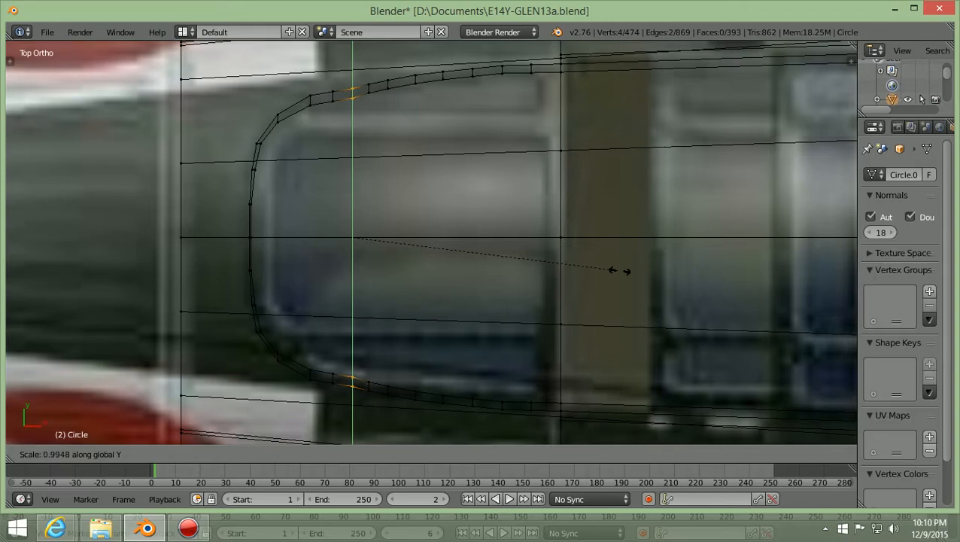
left_click(619, 270)
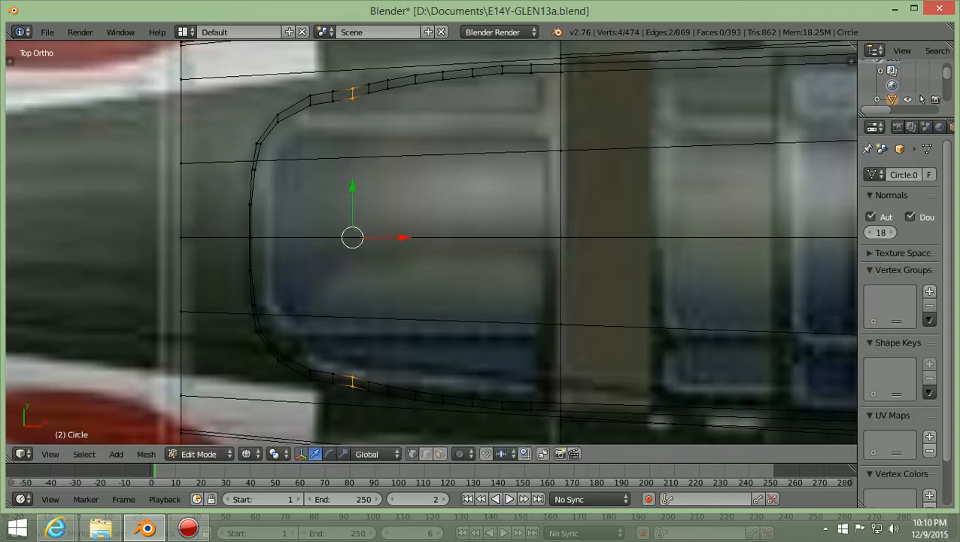
key("a")
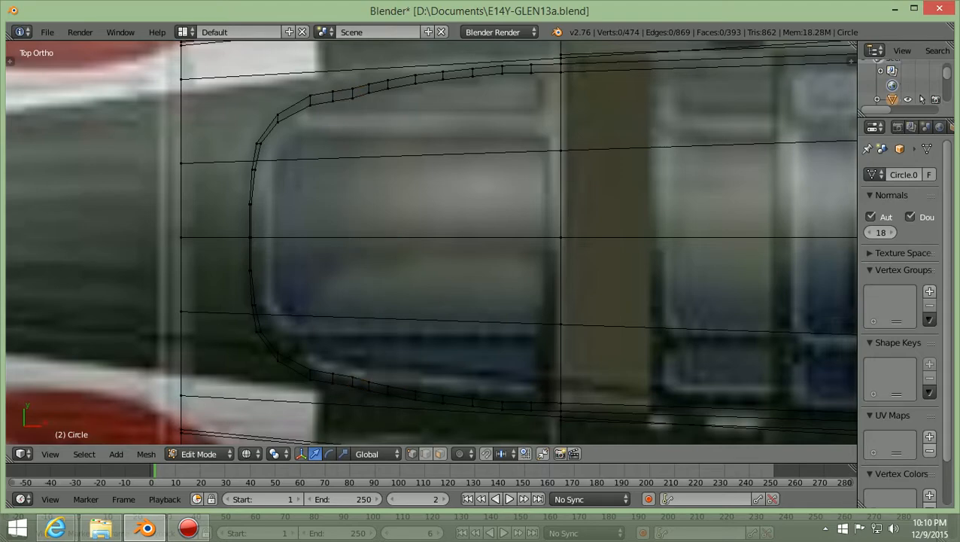
- Scale the next edge pair toward the tail on both sides of the canopy frame along Y by about 0.982
key("b")
left_click_drag(326, 391, 342, 92)
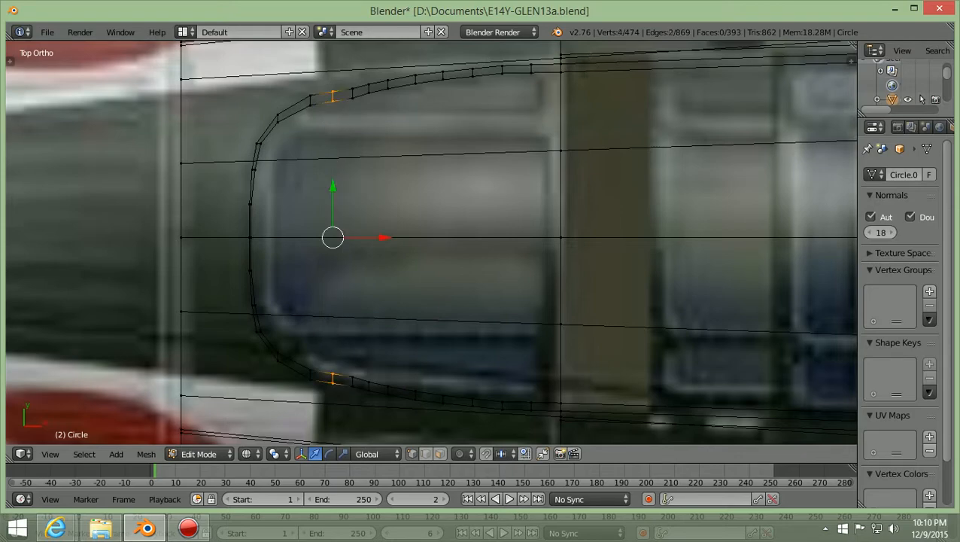
key("s")
key("y")
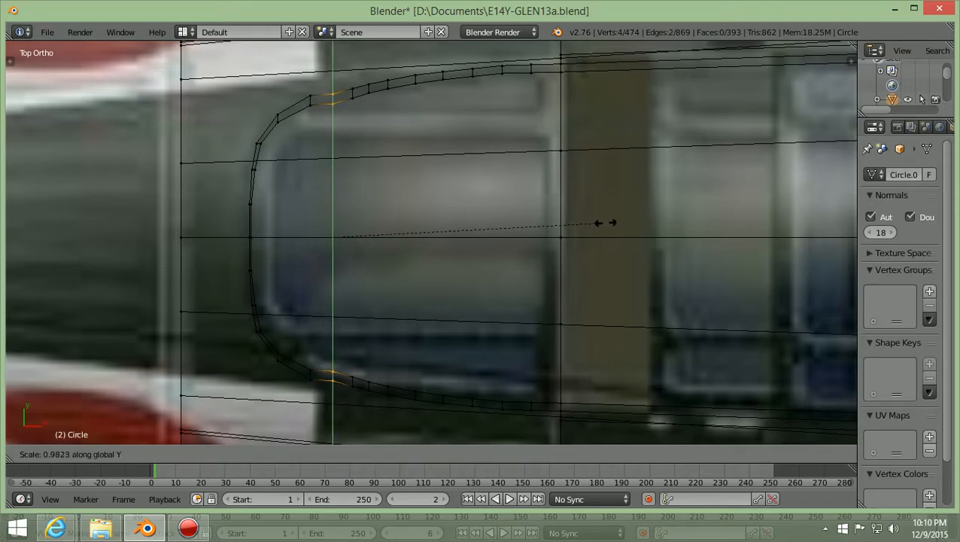
left_click(598, 223)
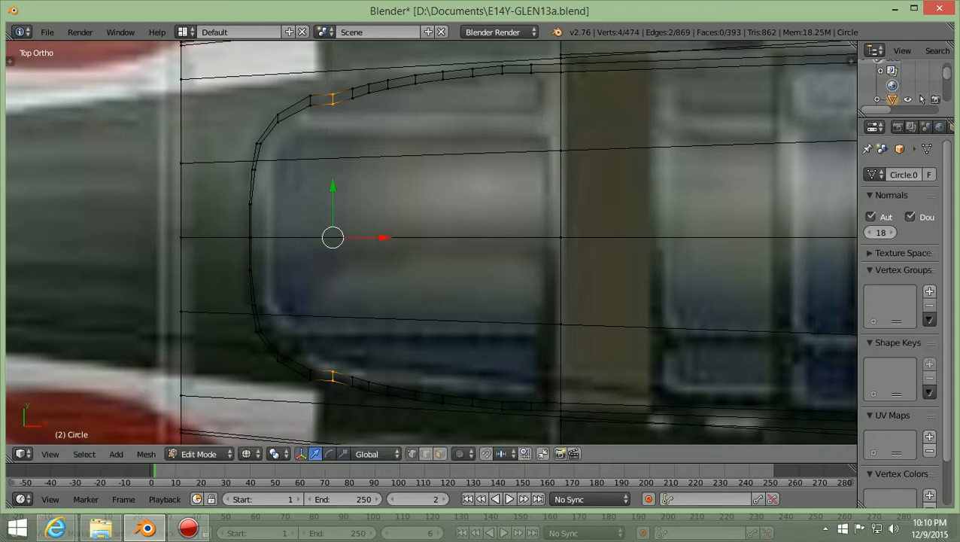
key("a")
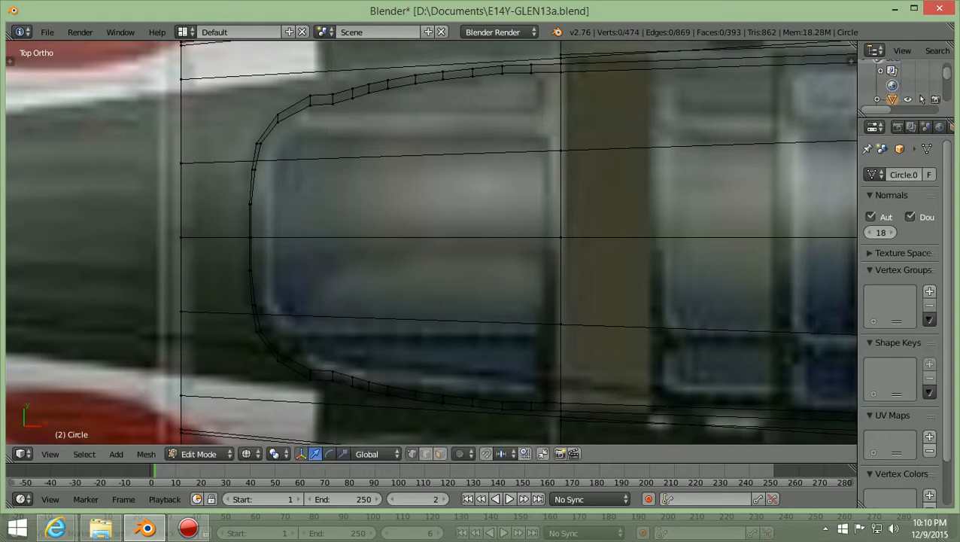
- Scale the edge pair just ahead of the canopy frame's rear corners along Y by about 0.962
key("b")
left_click_drag(297, 152, 318, 74)
key("b")
left_click_drag(299, 396, 318, 353)
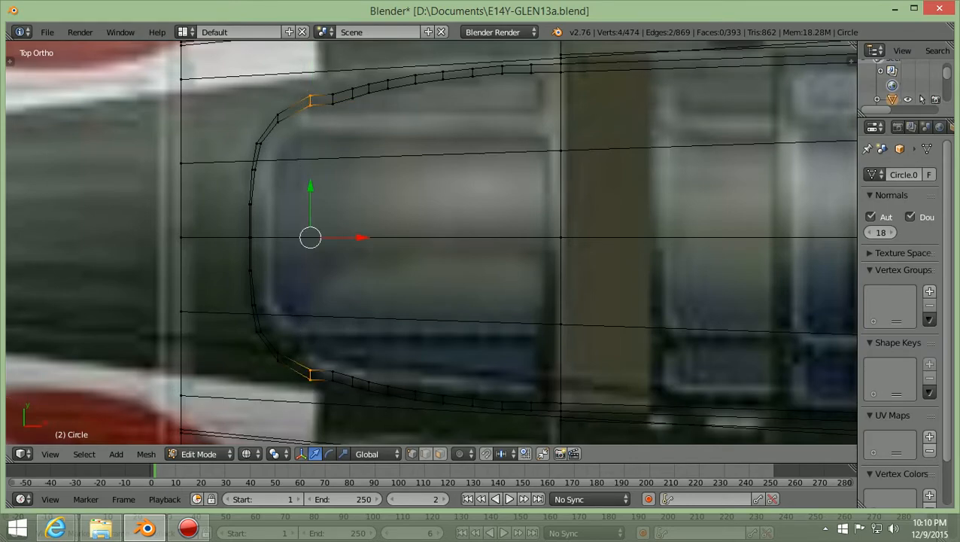
key("s")
key("y")
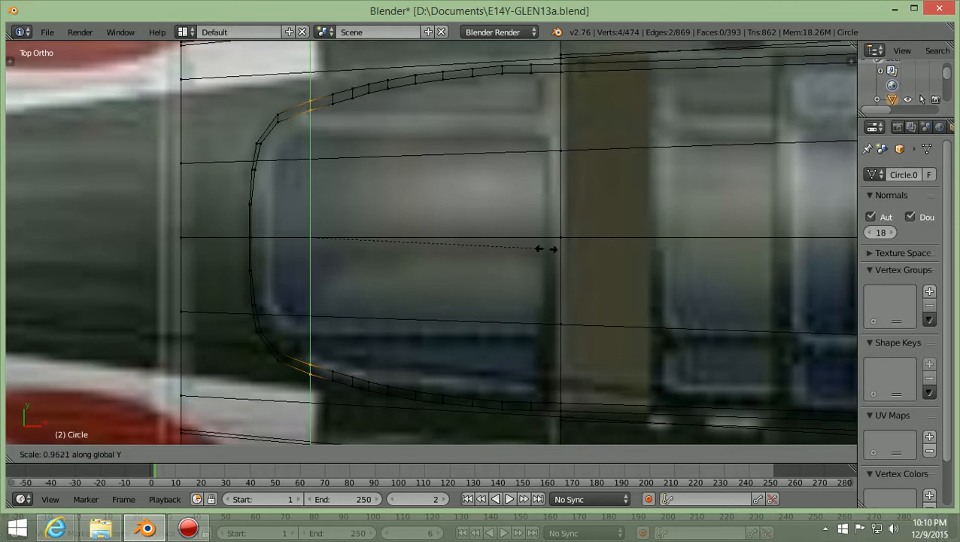
left_click(546, 249)
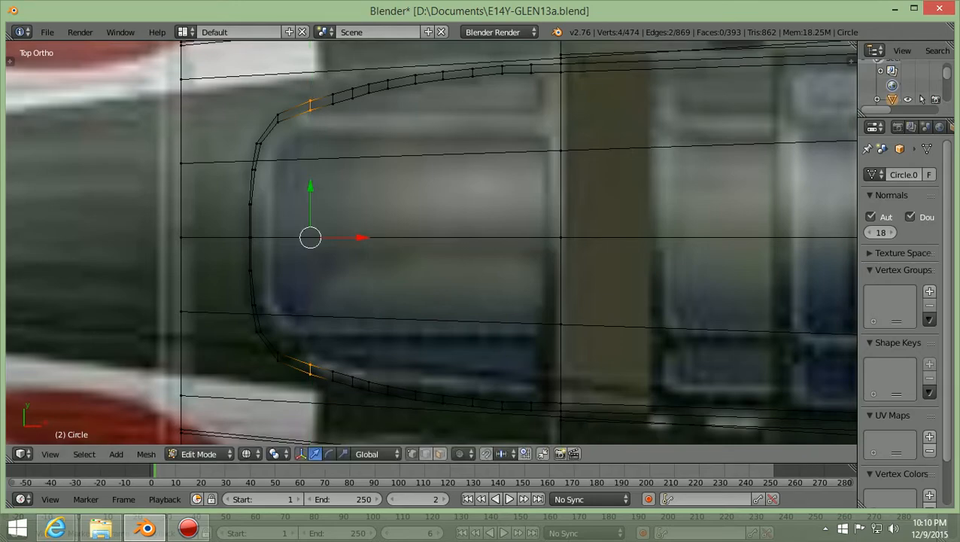
key("a")
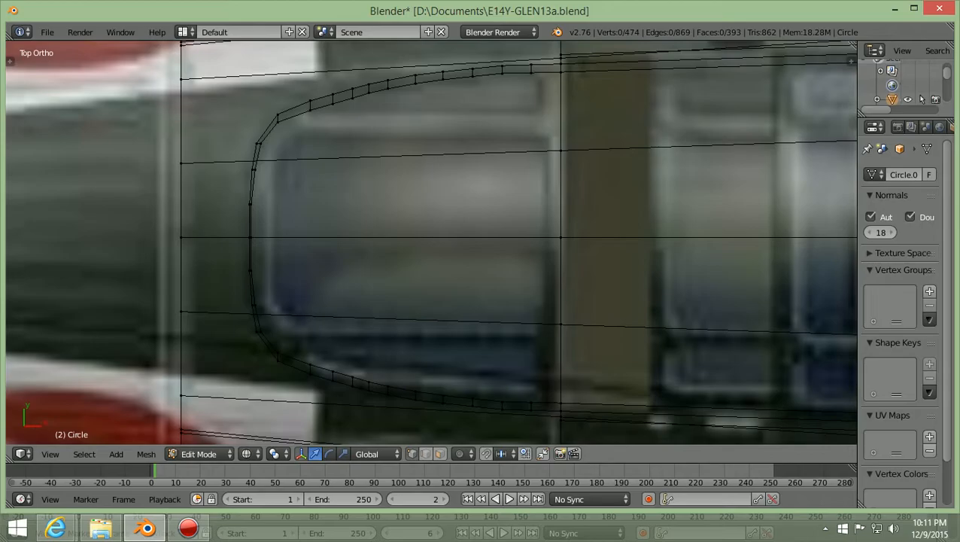
- Examine the reshaped rear canopy frame in solid display and Object Mode from oblique angles
key("z")
scroll(430, 243, "down", 3)
mouse_move(430, 242)
middle_mouse_down()
mouse_move(366, 175)
mouse_move(349, 123)
mouse_move(378, 131)
mouse_move(276, 142)
mouse_move(291, 160)
mouse_move(217, 148)
mouse_move(262, 123)
middle_mouse_up()
scroll(280, 151, "down", 1)
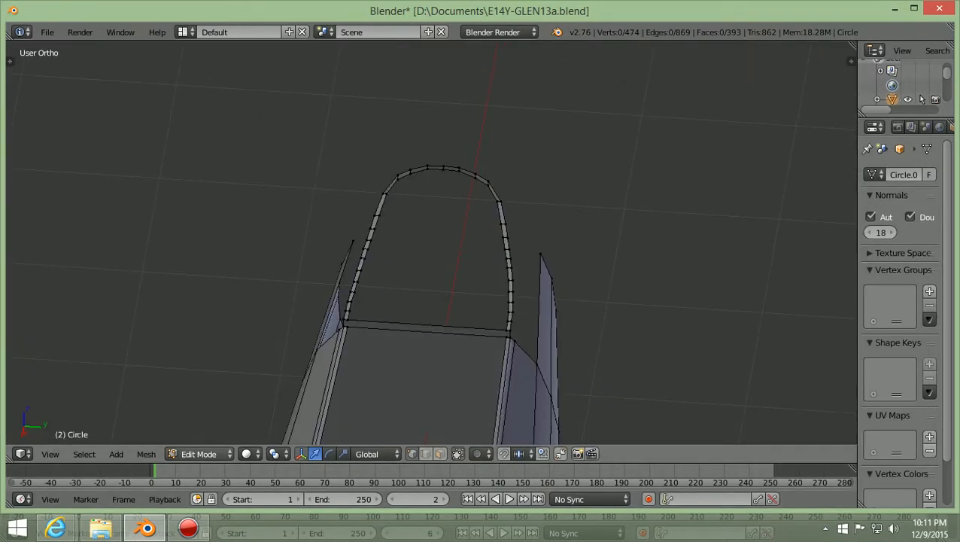
left_click(219, 454)
left_click(206, 437)
middle_click_drag(280, 226, 256, 217)
middle_click_drag(406, 248, 572, 203)
mouse_move(482, 248)
middle_mouse_down()
mouse_move(541, 225)
mouse_move(553, 241)
mouse_move(542, 316)
mouse_move(407, 301)
mouse_move(466, 279)
mouse_move(391, 308)
mouse_move(407, 248)
mouse_move(481, 239)
mouse_move(391, 248)
mouse_move(482, 237)
middle_mouse_up()
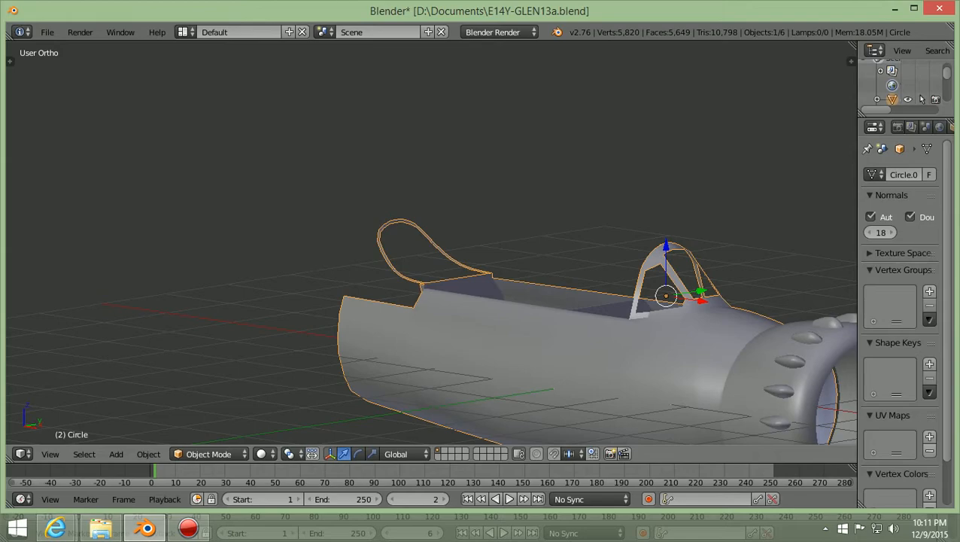
- Compare the rear canopy frame with the side-view reference, and inspect the smoothness of its rear corners from above
key("KP_1")
scroll(226, 203, "up", 3)
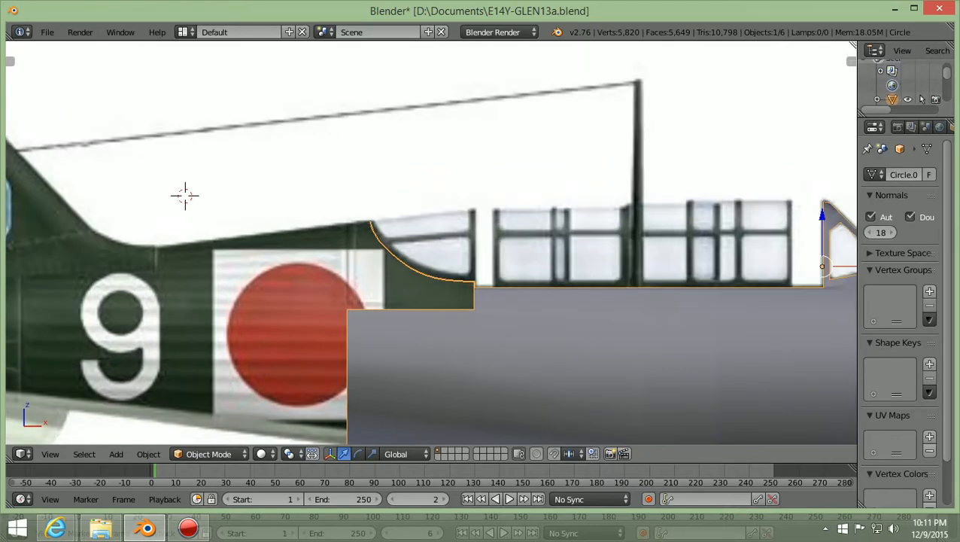
scroll(135, 186, "down", 1)
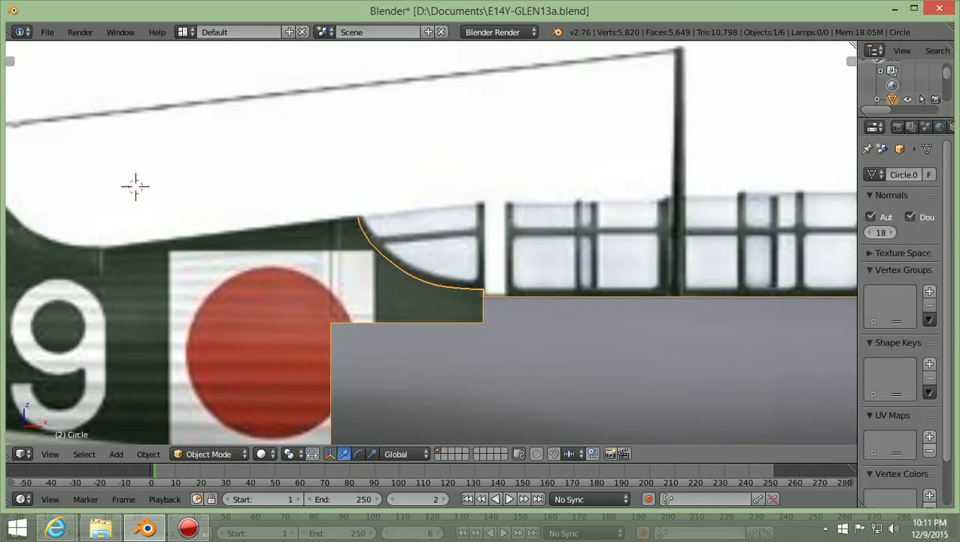
scroll(184, 194, "down", 1)
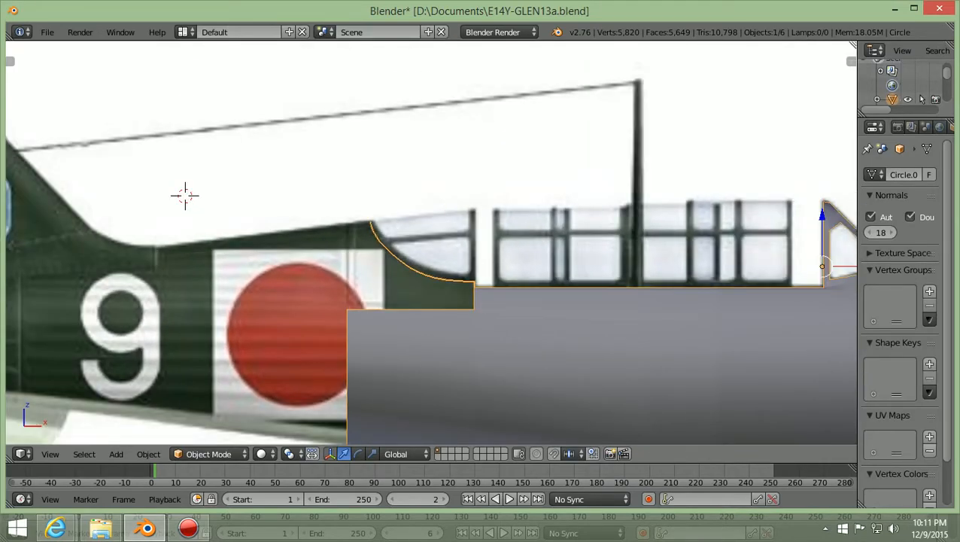
key("KP_7")
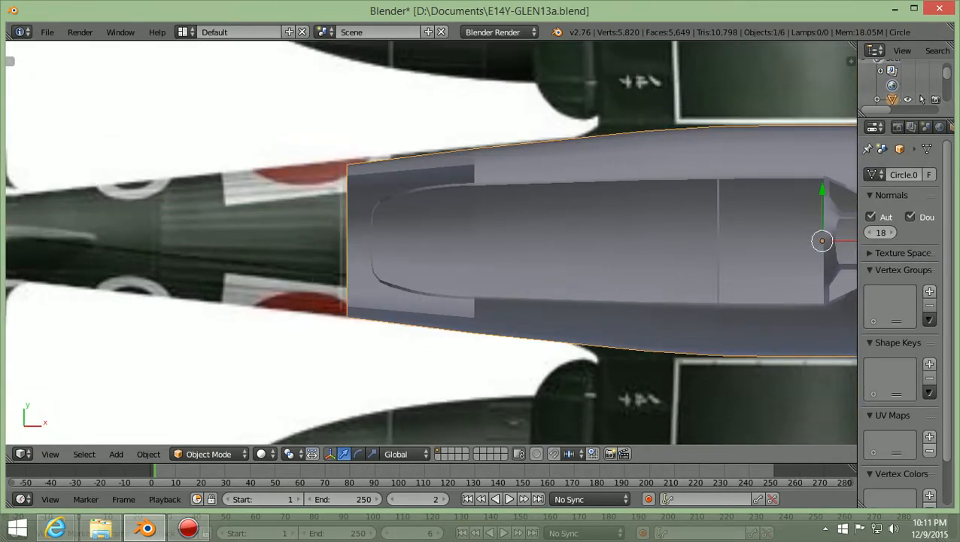
scroll(431, 242, "up", 2)
scroll(431, 242, "down", 1)
scroll(431, 242, "up", 2)
scroll(431, 242, "down", 1)
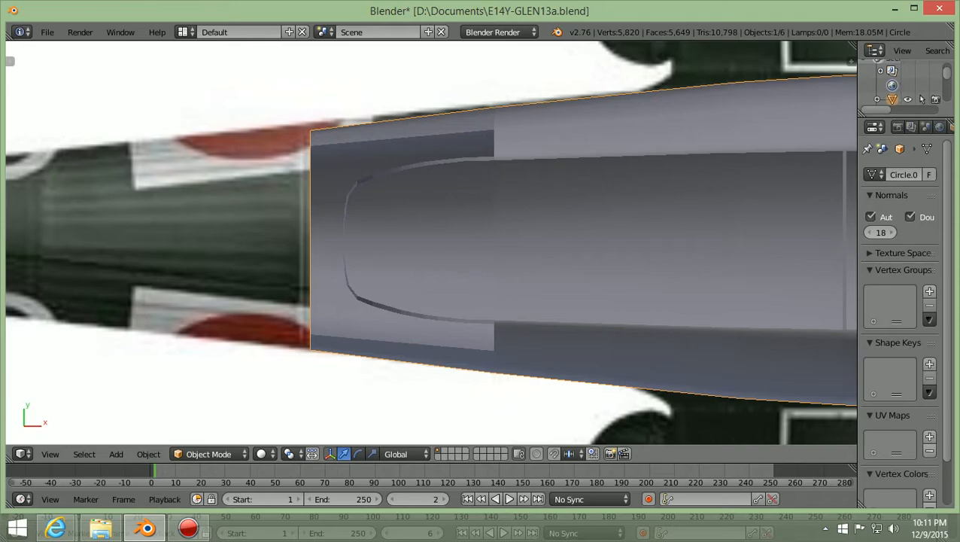
middle_click_drag(481, 301, 459, 274)
key("KP_7")
scroll(432, 242, "up", 3)
scroll(431, 242, "up", 1)
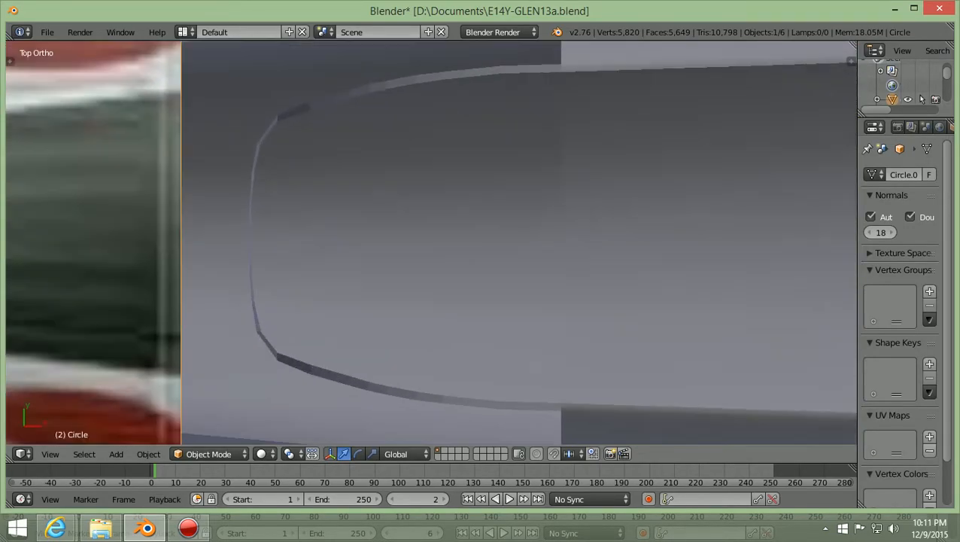
scroll(431, 242, "down", 3)
scroll(431, 242, "up", 1)
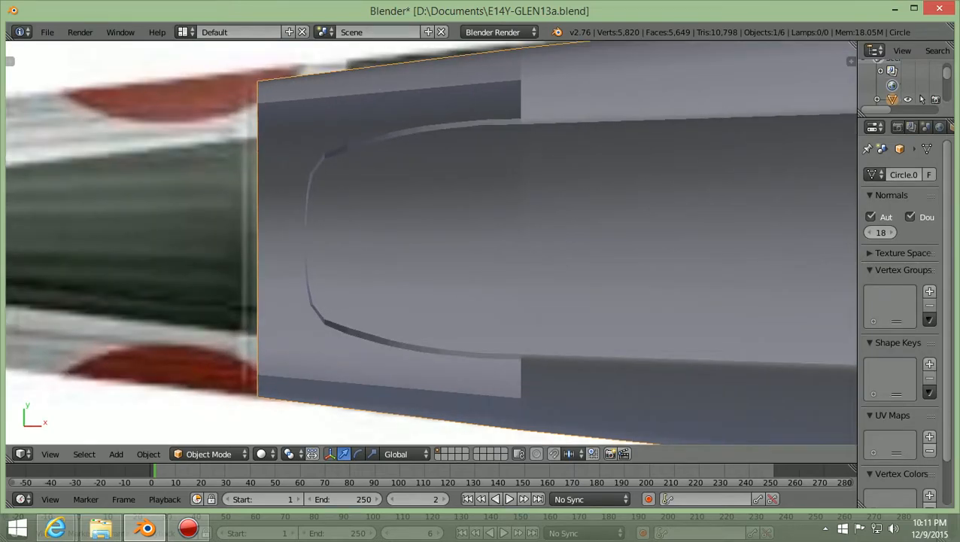
scroll(431, 242, "up", 1)
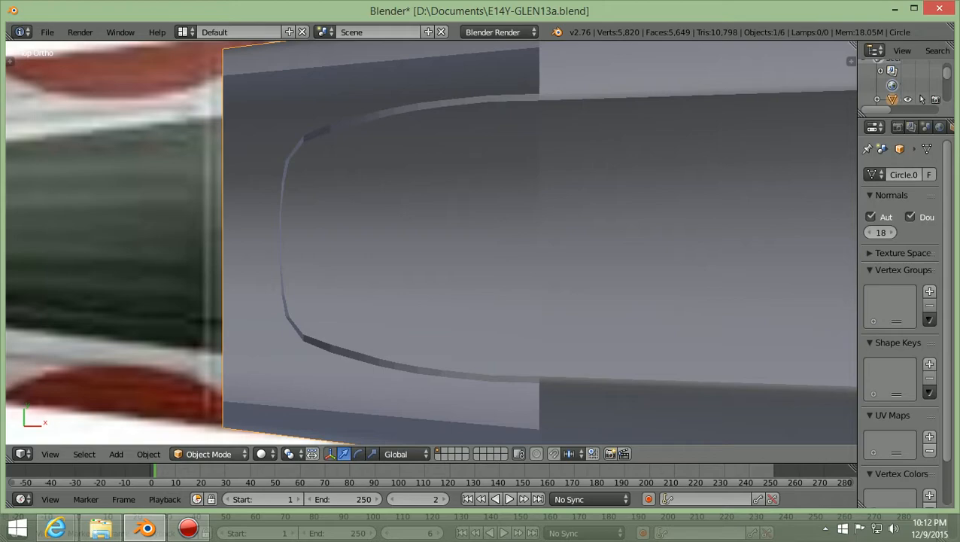
- In Edit Mode, cut an edge loop midway across the long segment ahead of the canopy frame's rear corner on the negative Y side
left_click(209, 454)
left_click(214, 424)
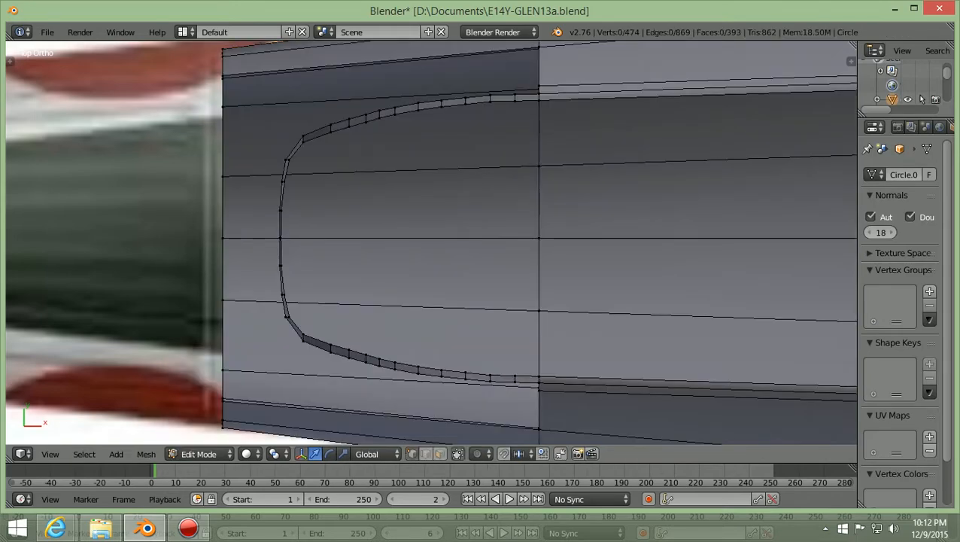
scroll(431, 242, "up", 3)
scroll(431, 243, "down", 4, "shift")
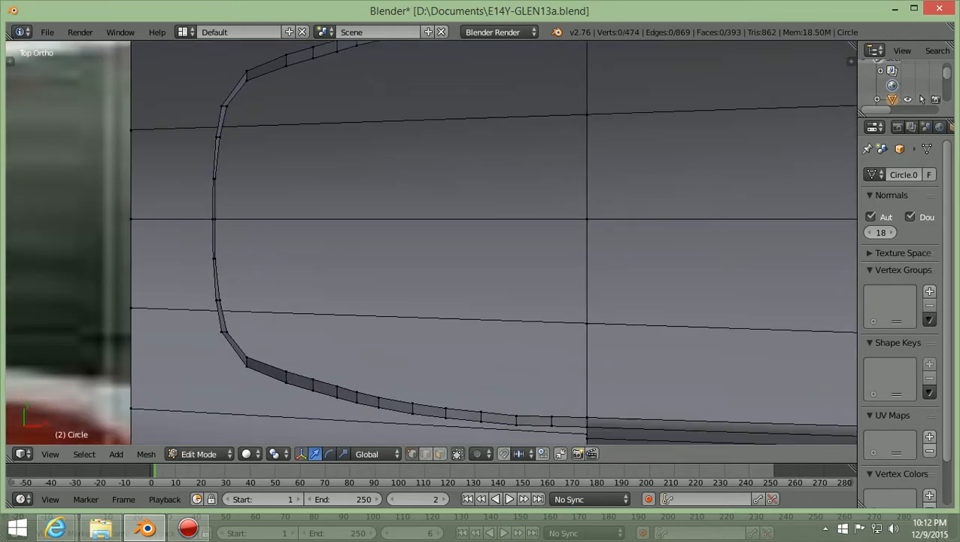
scroll(431, 242, "up", 1)
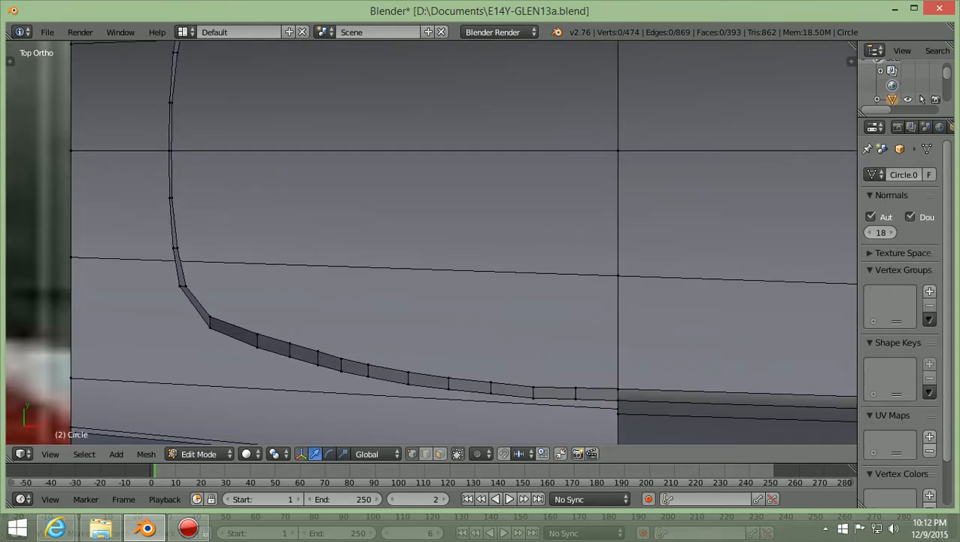
scroll(431, 242, "up", 1)
scroll(431, 242, "down", 5, "shift")
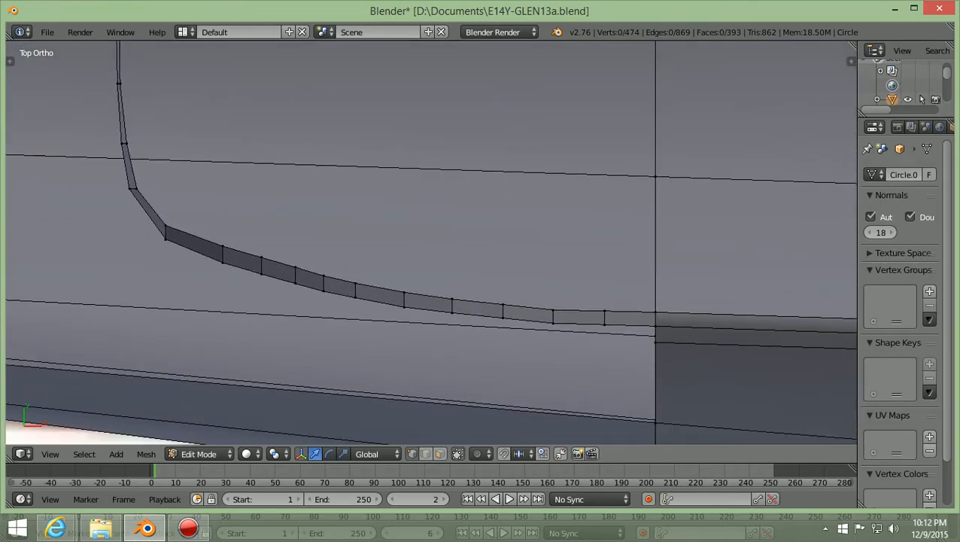
scroll(431, 242, "up", 1)
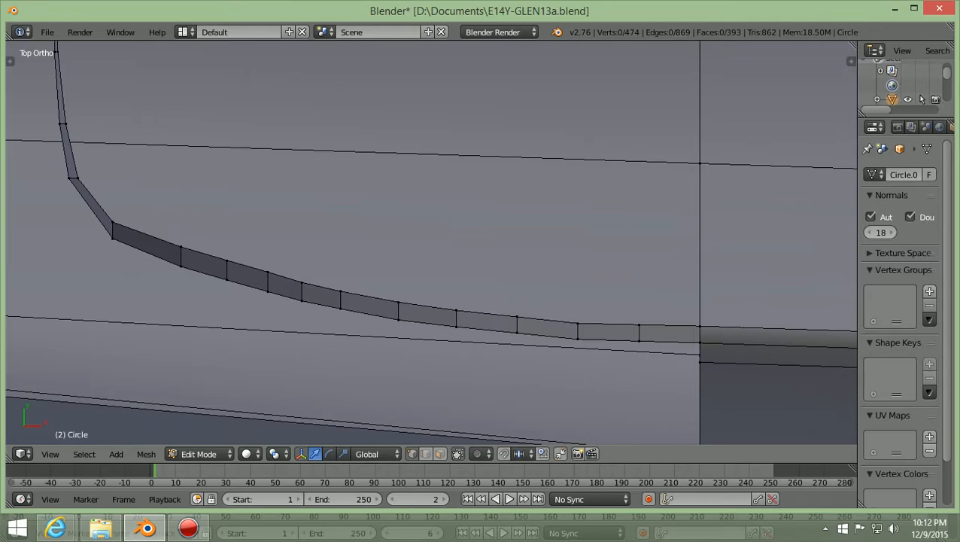
key("ctrl+r")
left_click(146, 242)
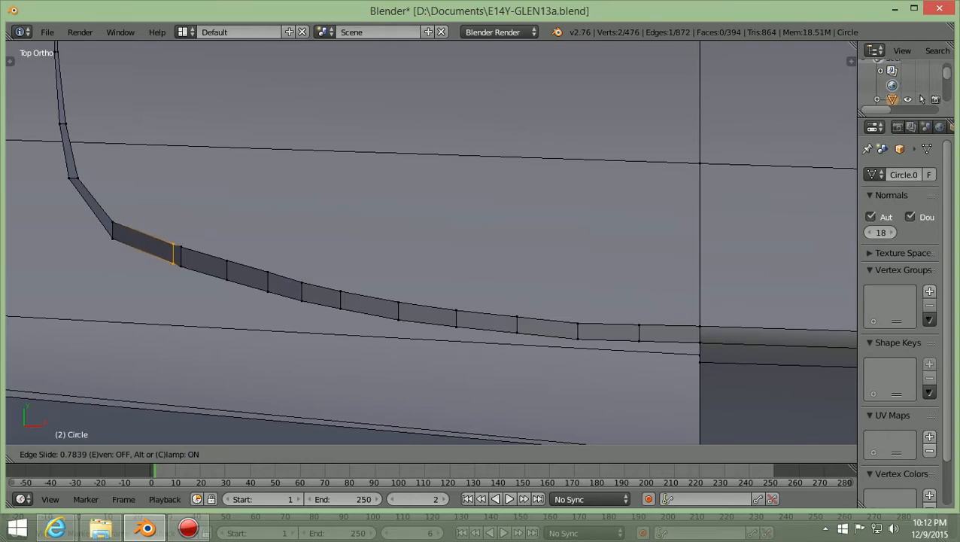
left_click(146, 243)
key("a")
- Cut a matching edge loop midway across the segment ahead of the rear corner on the positive Y side
scroll(431, 242, "up", 20, "shift")
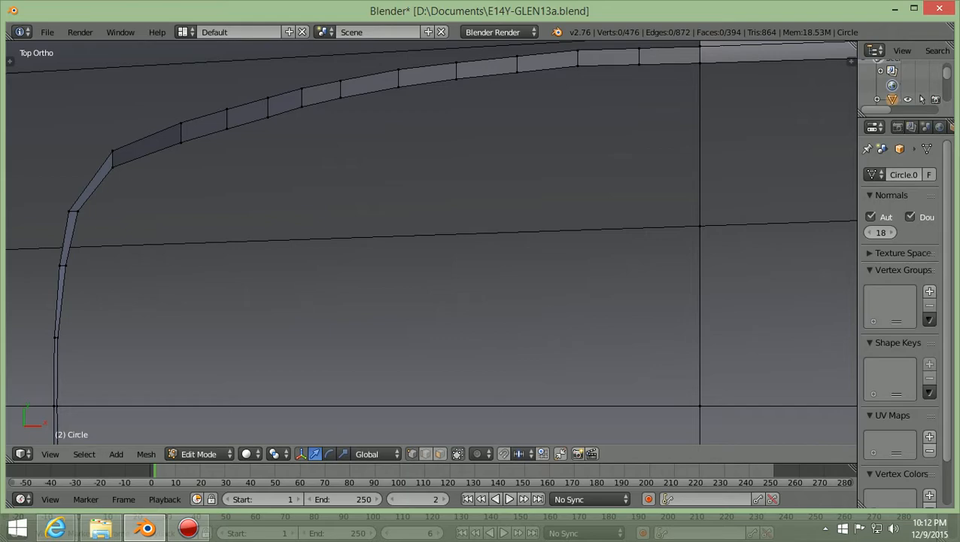
key("ctrl+r")
left_click(143, 146)
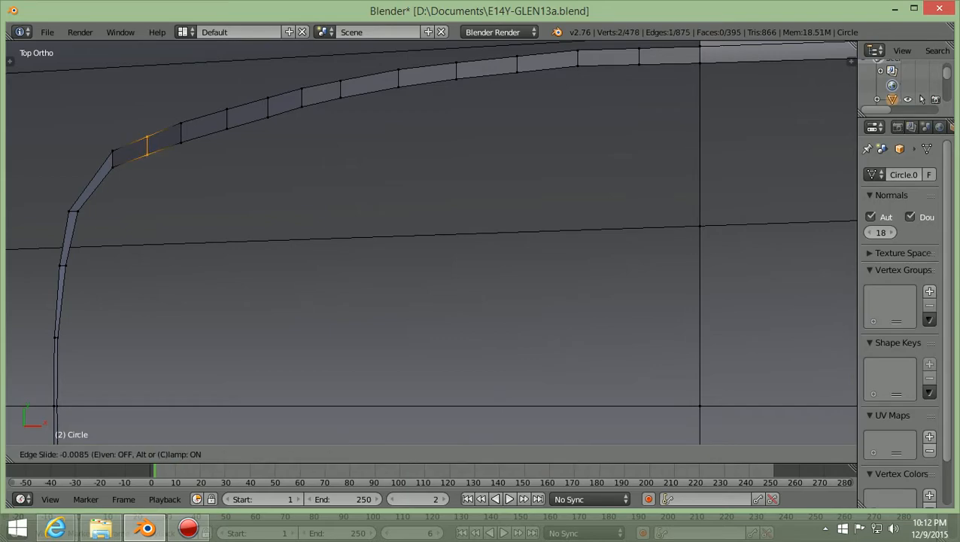
left_click(147, 146)
- Select the newly cut edges ahead of both rear corners and scale them by 1.0063 along the global Y axis
scroll(431, 242, "down", 2)
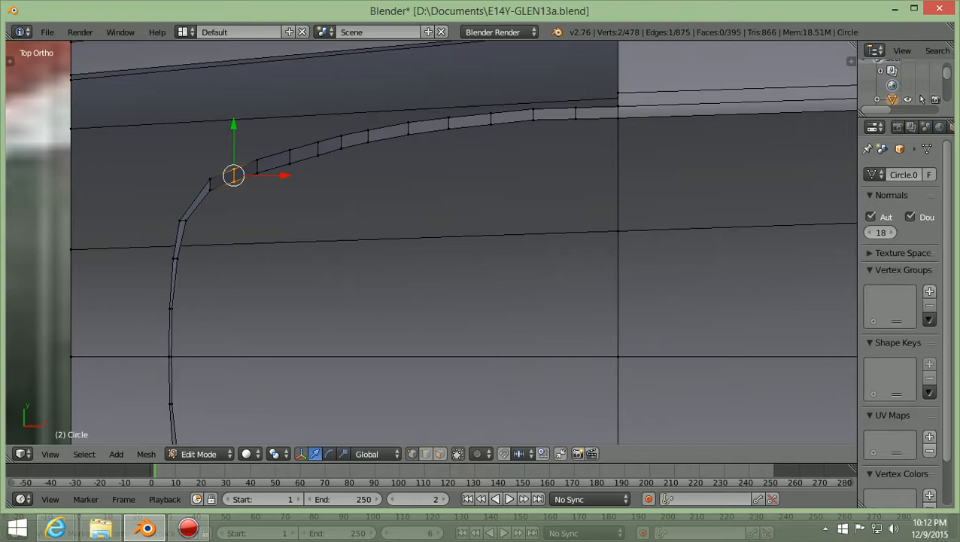
scroll(431, 242, "down", 13, "shift")
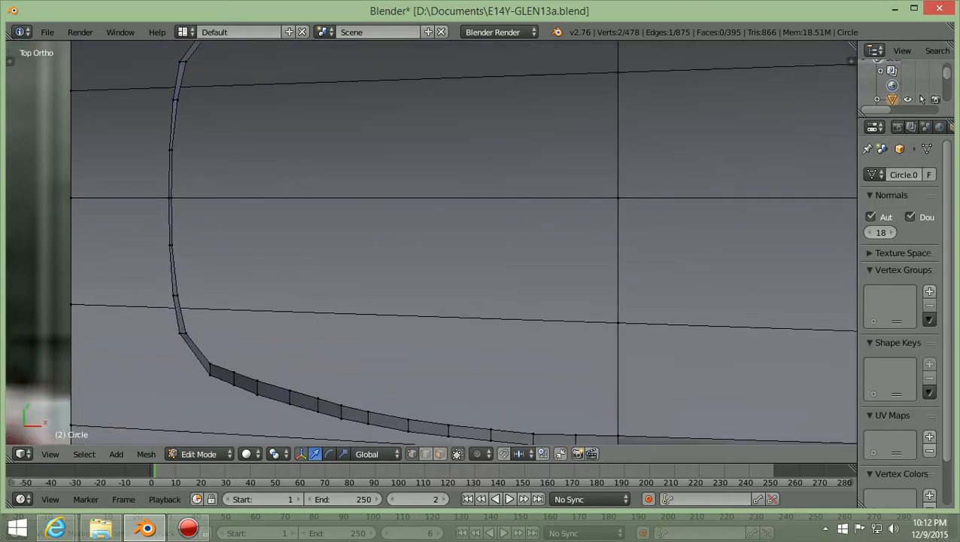
scroll(431, 242, "down", 2, "shift")
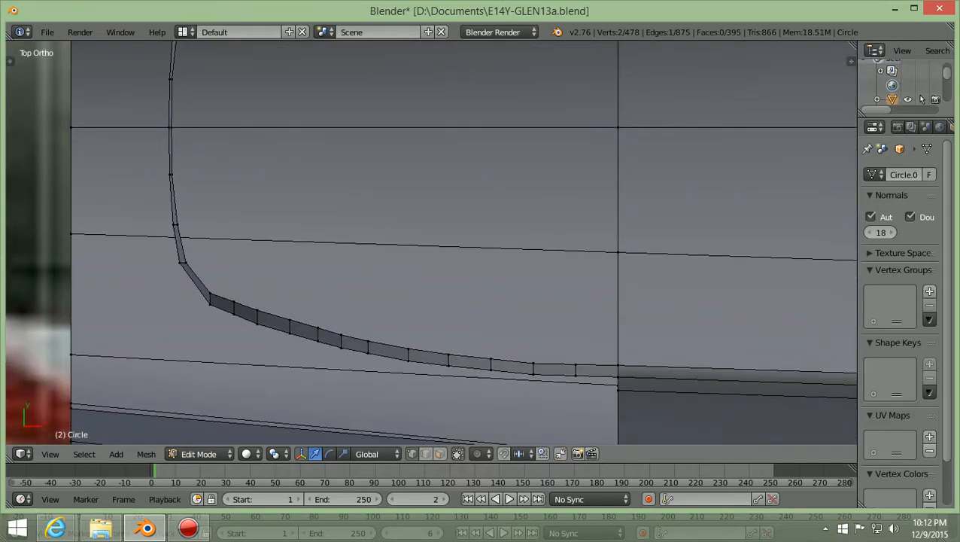
right_click(233, 309, "shift")
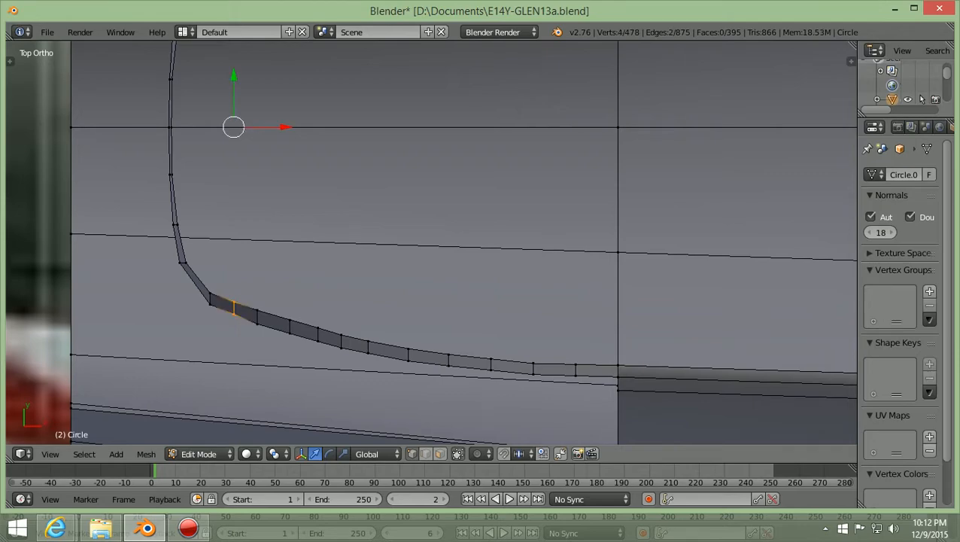
scroll(432, 242, "up", 11, "shift")
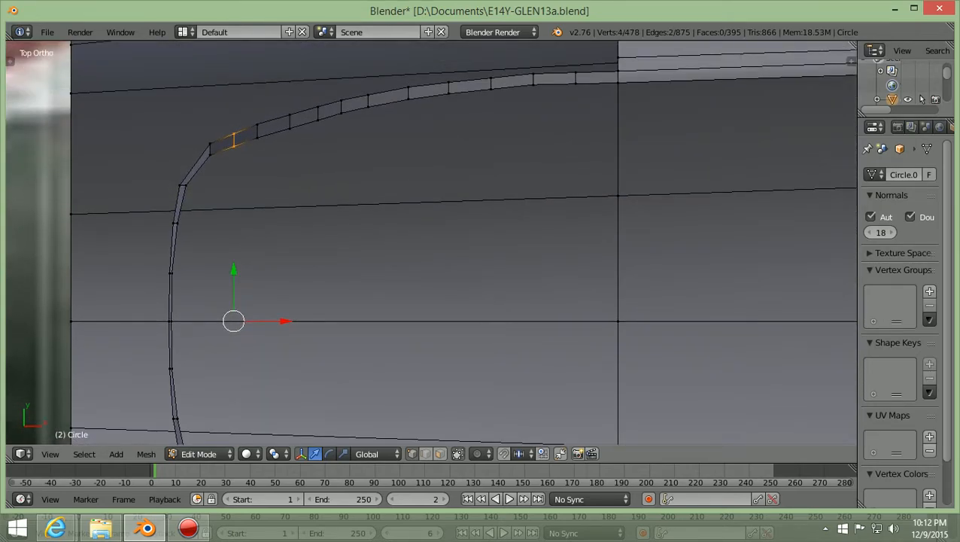
key("z")
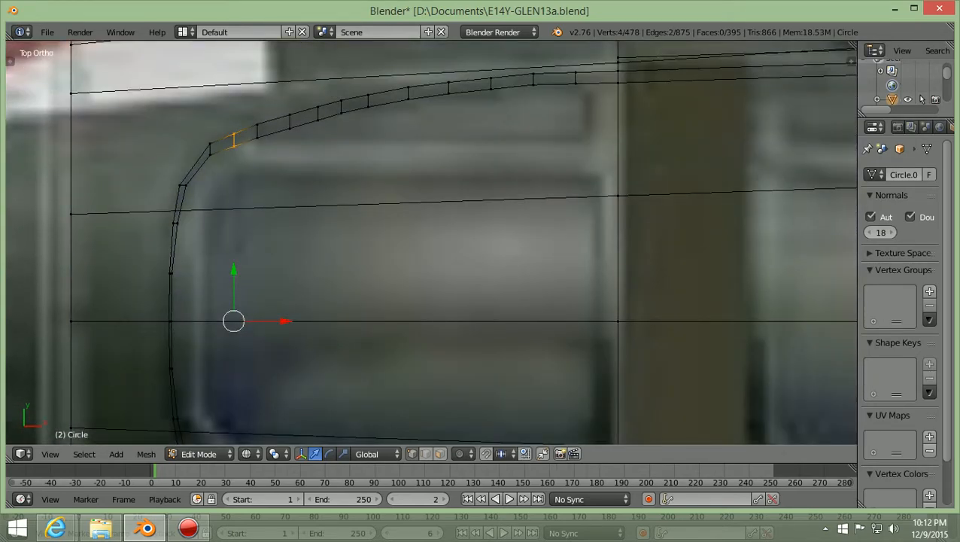
key("s")
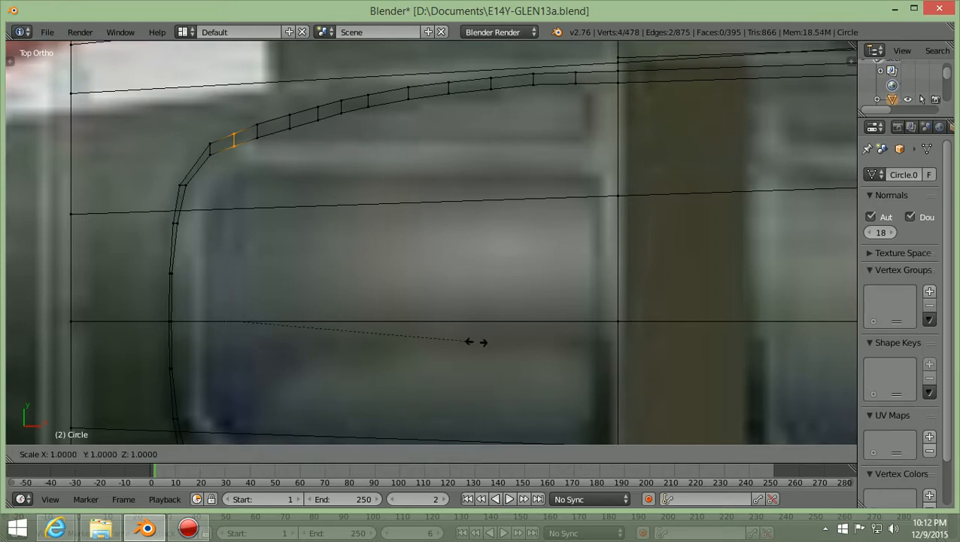
key("y")
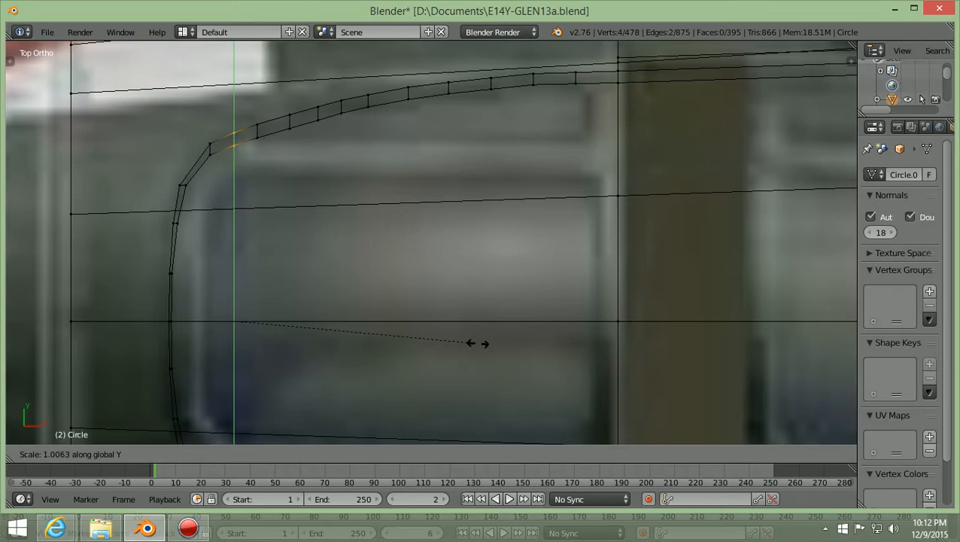
left_click(476, 343)
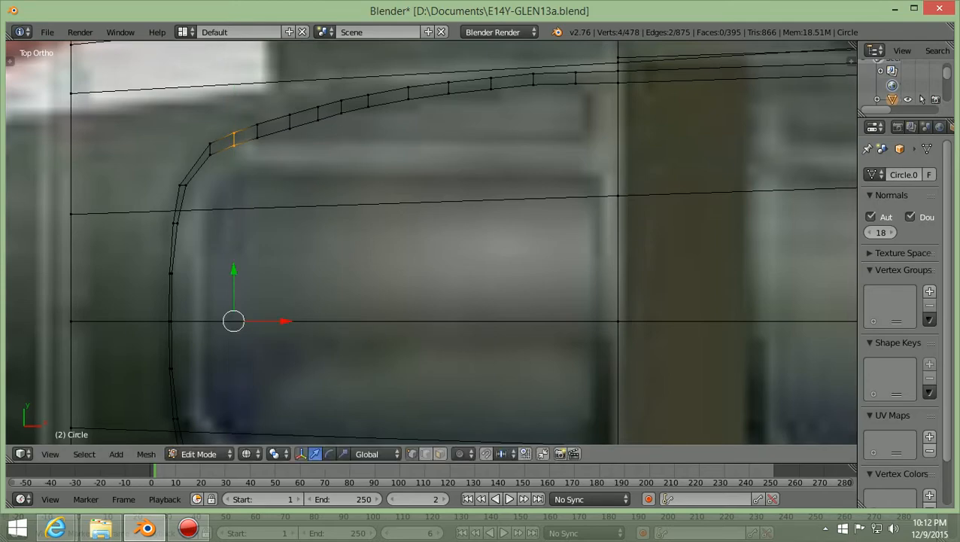
key("a")
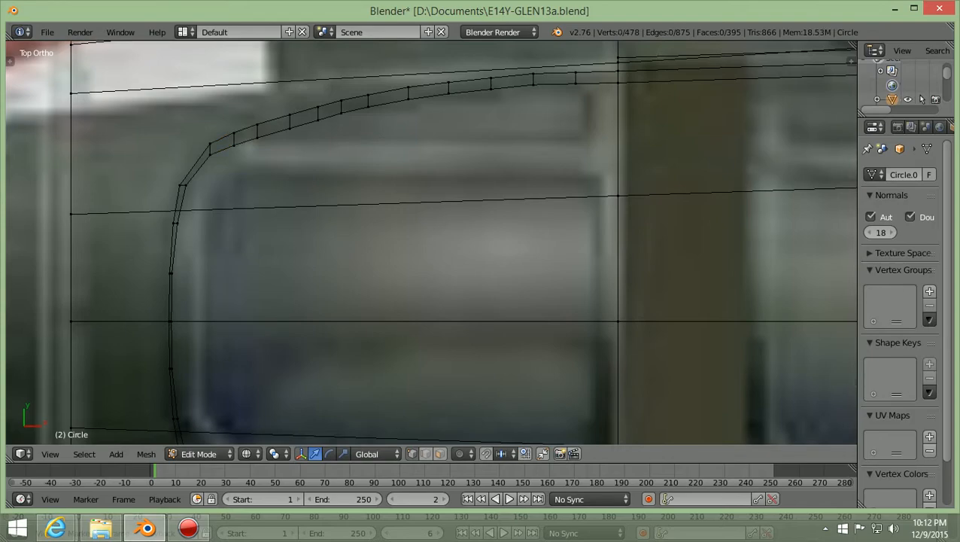
- Select the rear corner vertices on both sides of the canopy frame and scale them by 0.9746 along the global Y axis
scroll(431, 242, "down", 3, "ctrl")
scroll(431, 242, "down", 2, "shift")
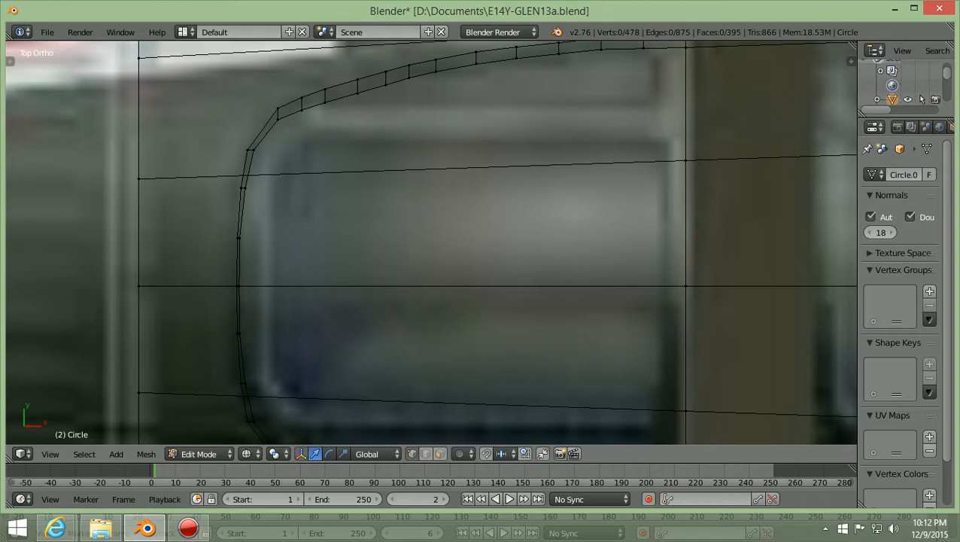
key("b")
left_click_drag(270, 96, 285, 139)
scroll(430, 242, "down", 6, "shift")
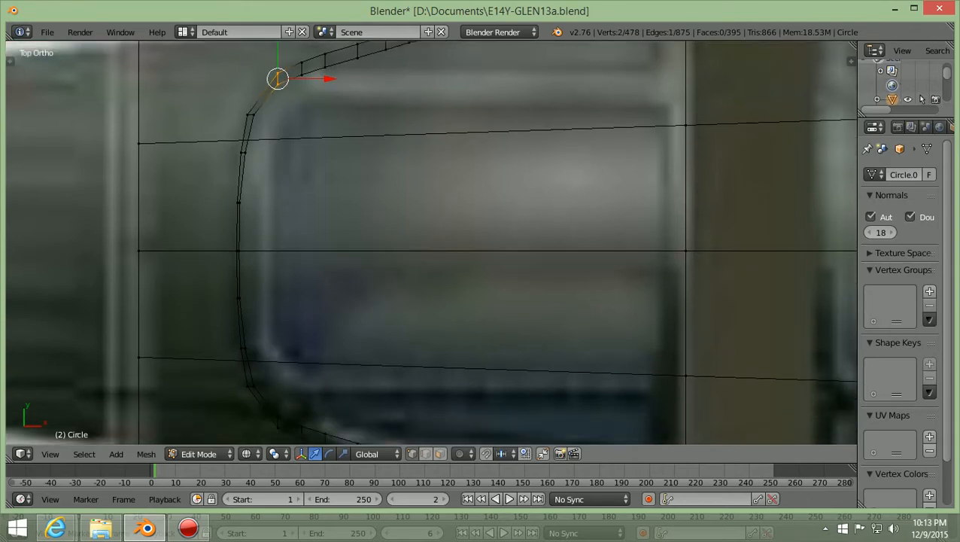
scroll(431, 242, "up", 1, "shift")
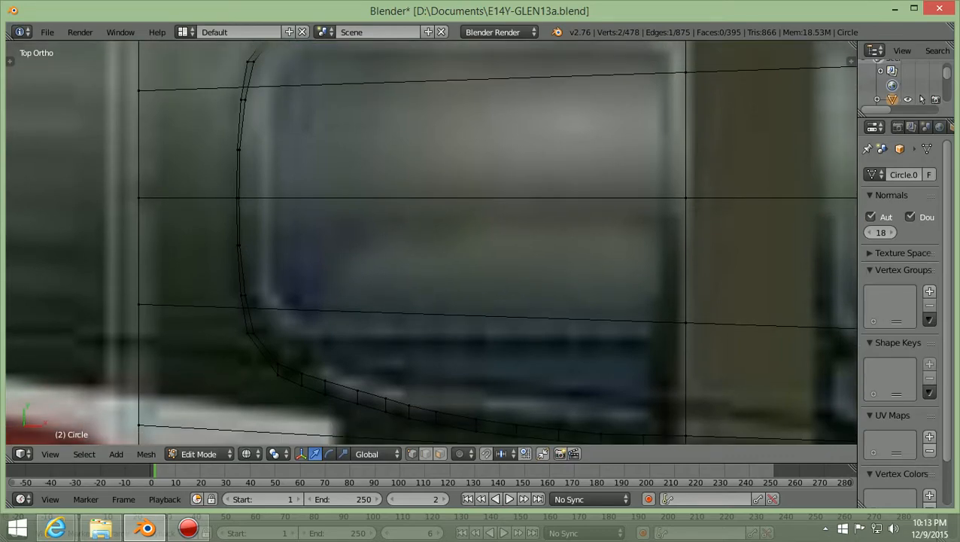
key("b")
left_click_drag(268, 347, 285, 381)
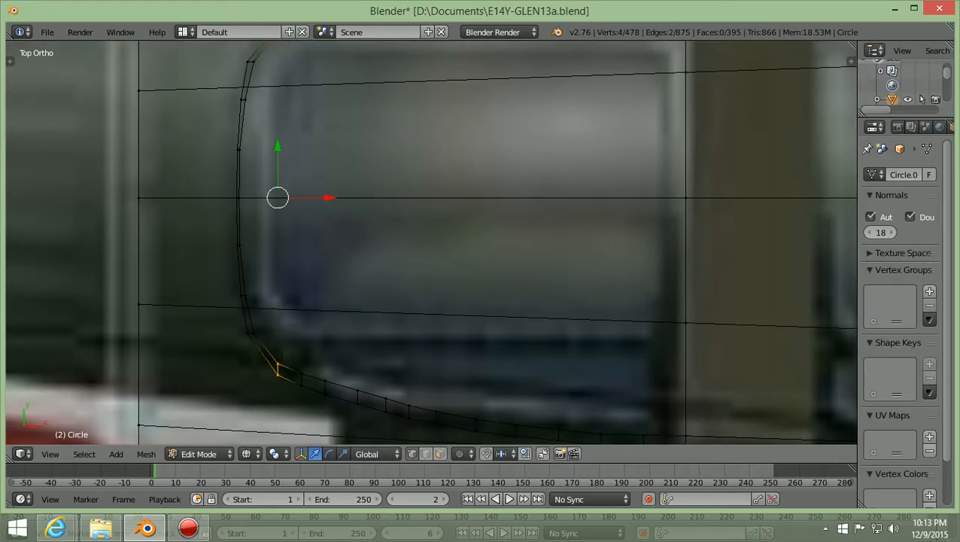
key("s")
key("y")
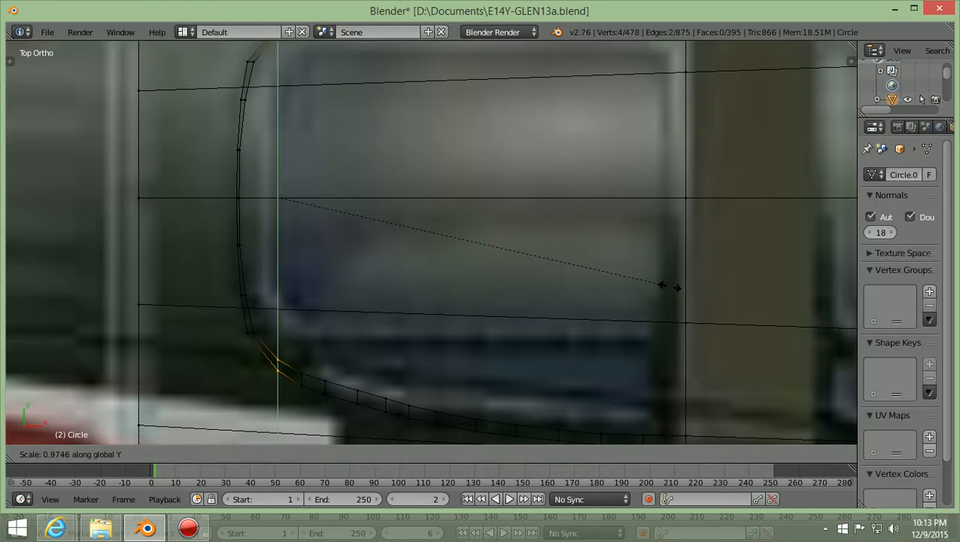
left_click(670, 286)
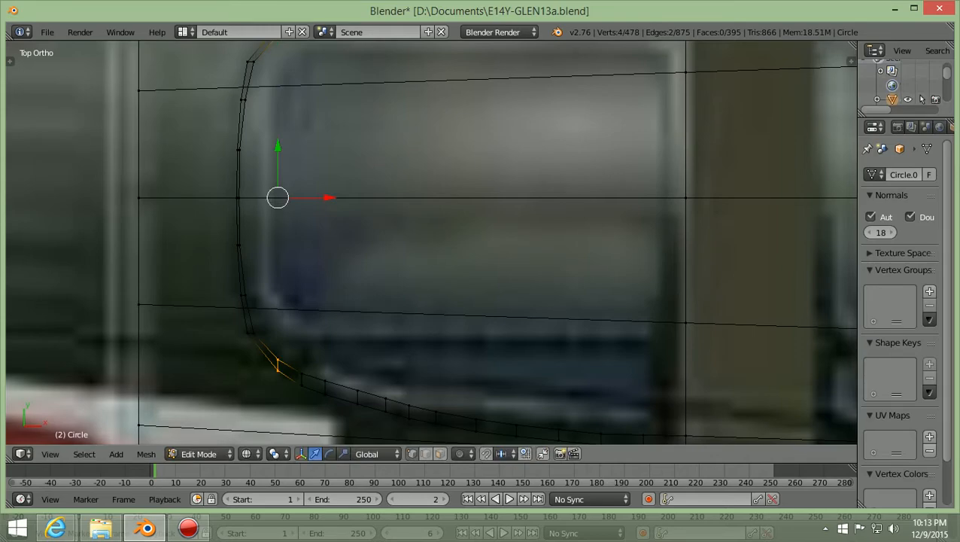
key("g")
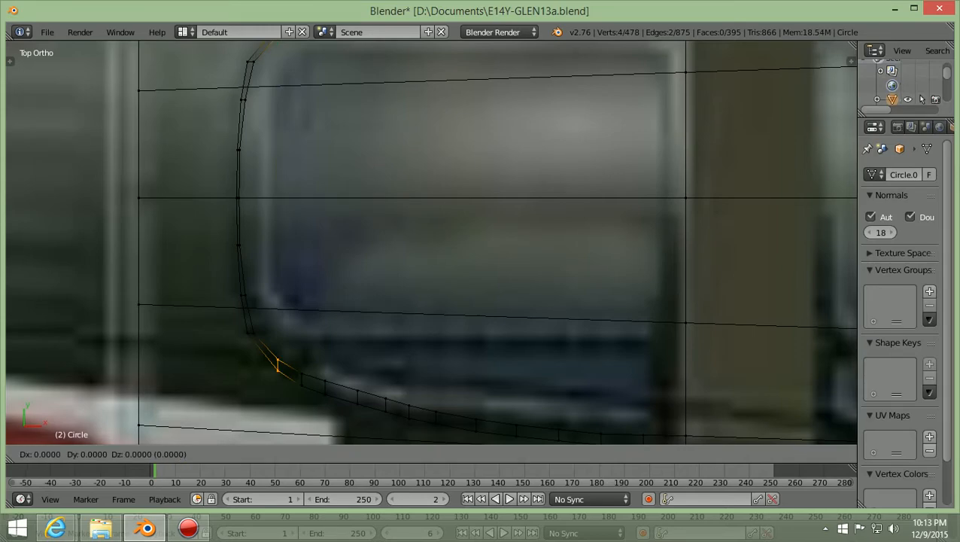
key("Escape")
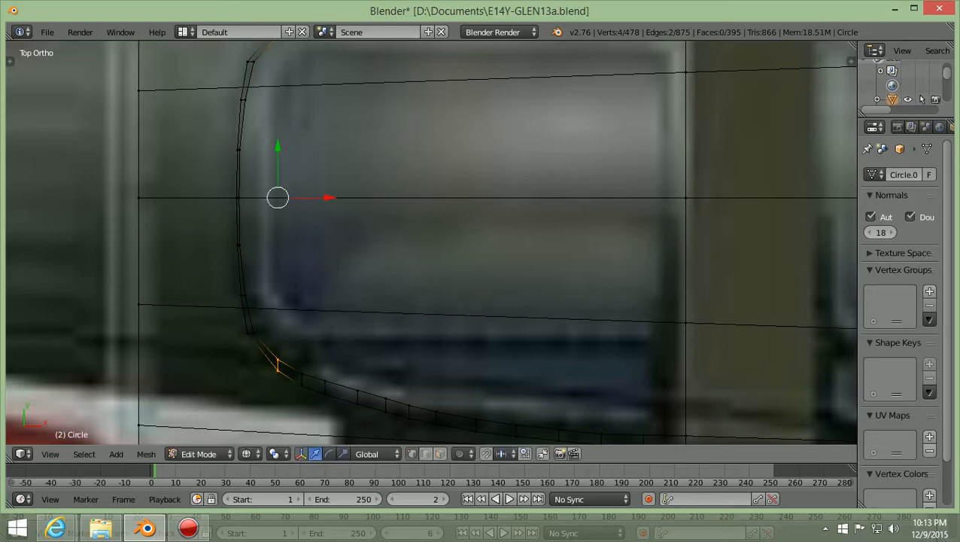
- Examine the refined rear canopy frame in solid display and Object Mode, and compare its curve with the side-view reference
scroll(431, 242, "down", 4)
key("a")
scroll(431, 243, "up", 1)
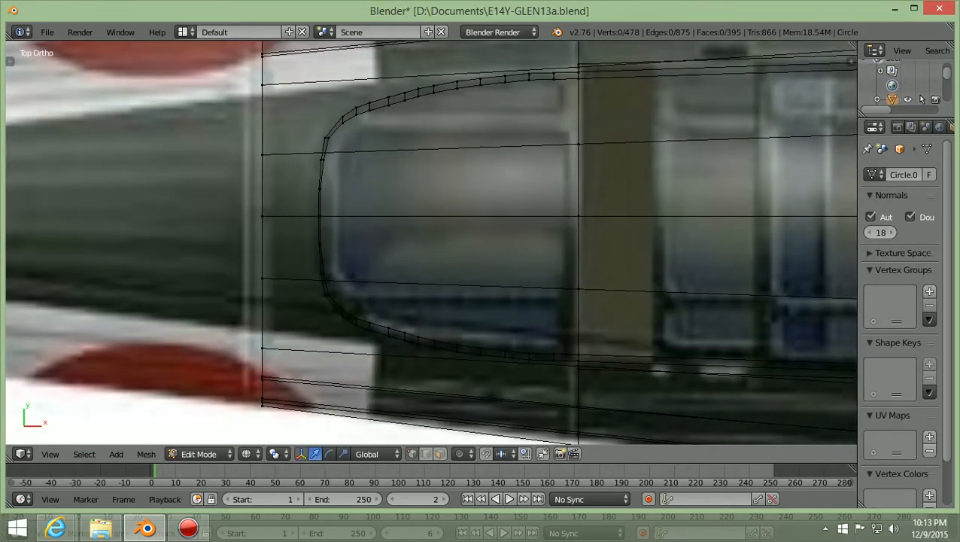
key("z")
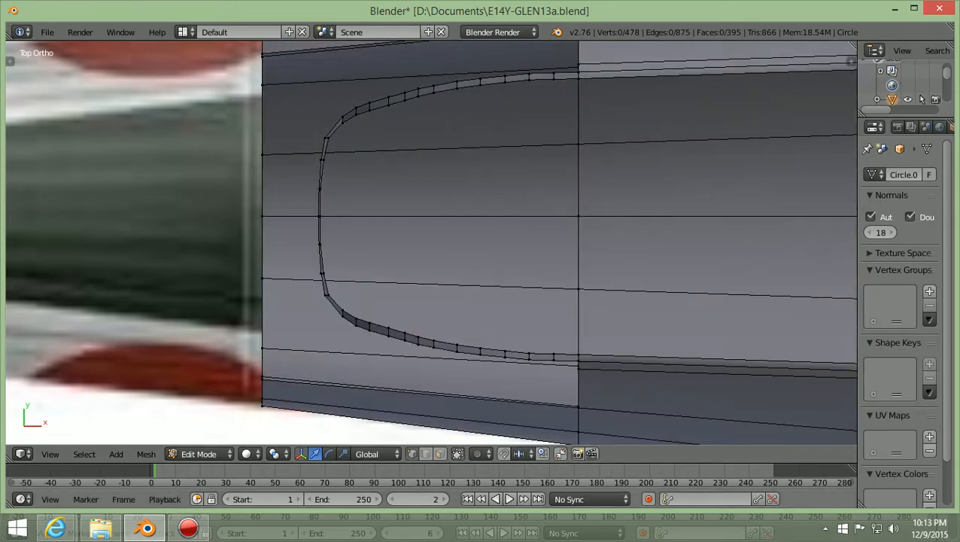
left_click(199, 453)
left_click(208, 437)
scroll(431, 243, "down", 1)
middle_click_drag(431, 242, 429, 86)
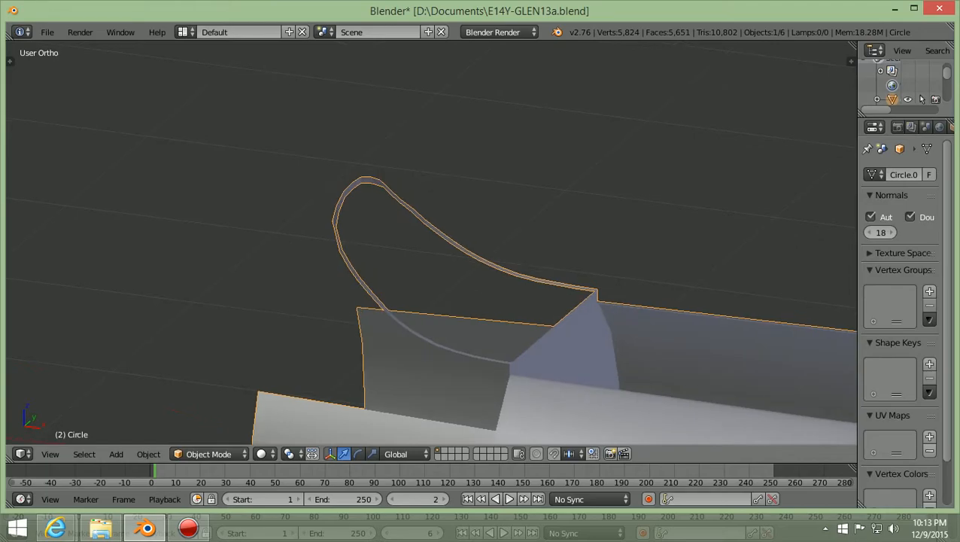
key("KP_1")
scroll(431, 242, "up", 4)
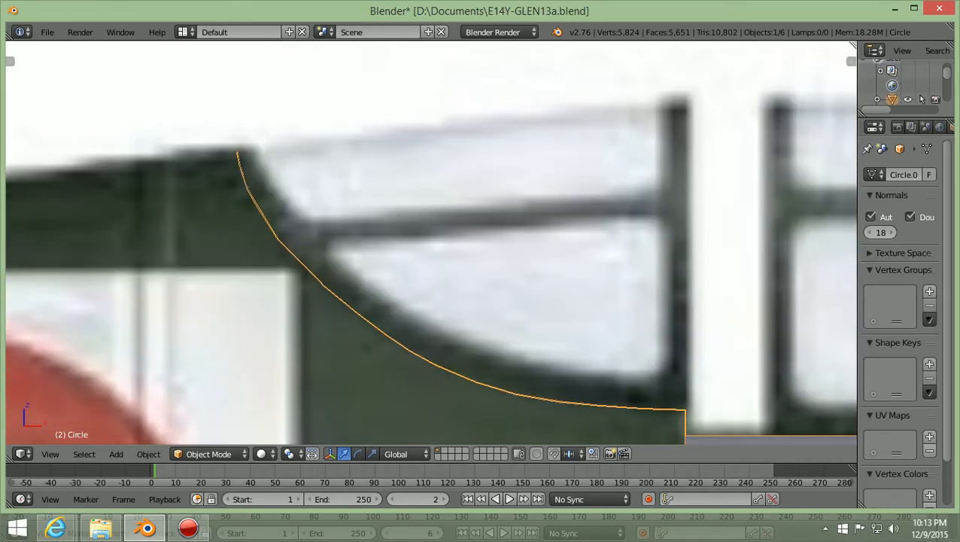
- Deselect the fuselage and inspect the rear canopy frame and cockpit sides from oblique angles
scroll(432, 242, "down", 3)
scroll(32, 161, "down", 2)
middle_click_drag(32, 161, 6, 183)
middle_click_drag(431, 242, 293, 290)
scroll(431, 242, "down", 3)
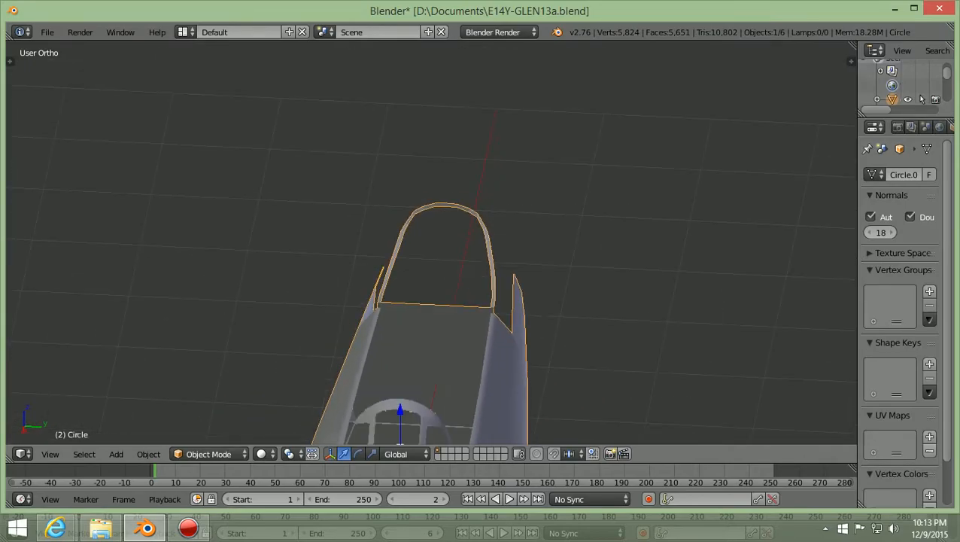
scroll(431, 243, "up", 1)
key("a")
scroll(431, 242, "down", 2)
middle_click_drag(542, 429, 474, 388)
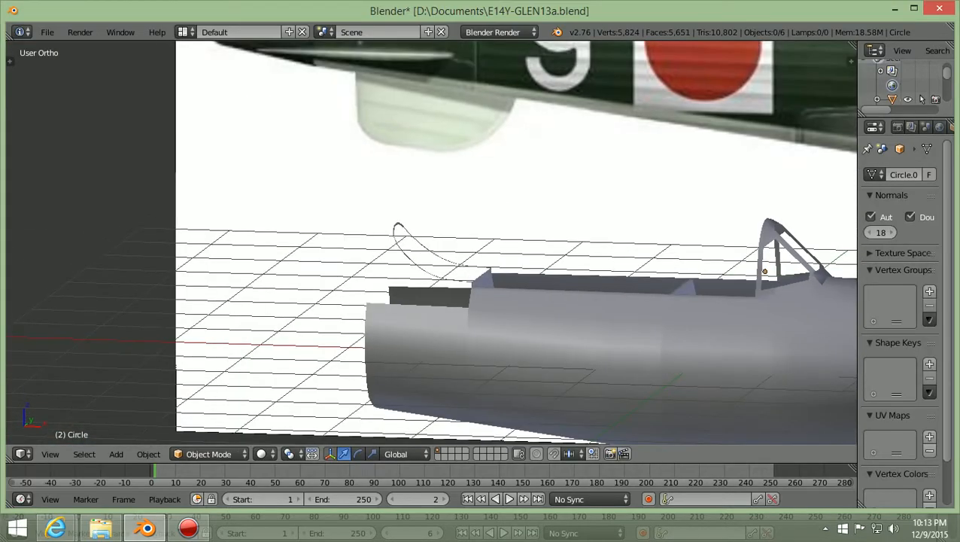
- Study the gap between the fuselage and the rear canopy in the side-view reference
key("KP_1")
scroll(432, 243, "up", 6)
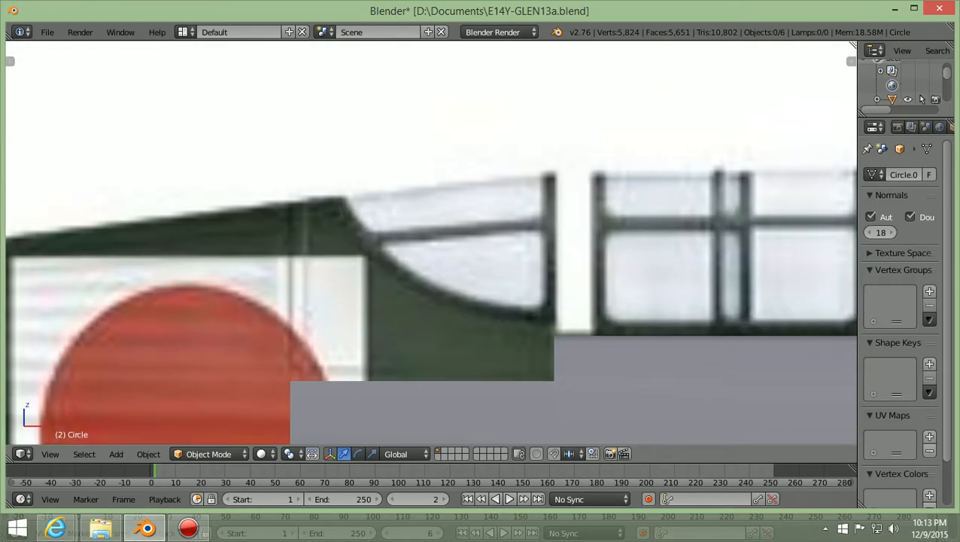
scroll(431, 243, "down", 3)
mouse_move(432, 243)
middle_mouse_down()
mouse_move(421, 290)
mouse_move(377, 263)
mouse_move(375, 272)
mouse_move(422, 259)
middle_mouse_up()
key("KP_1")
scroll(431, 243, "down", 3)
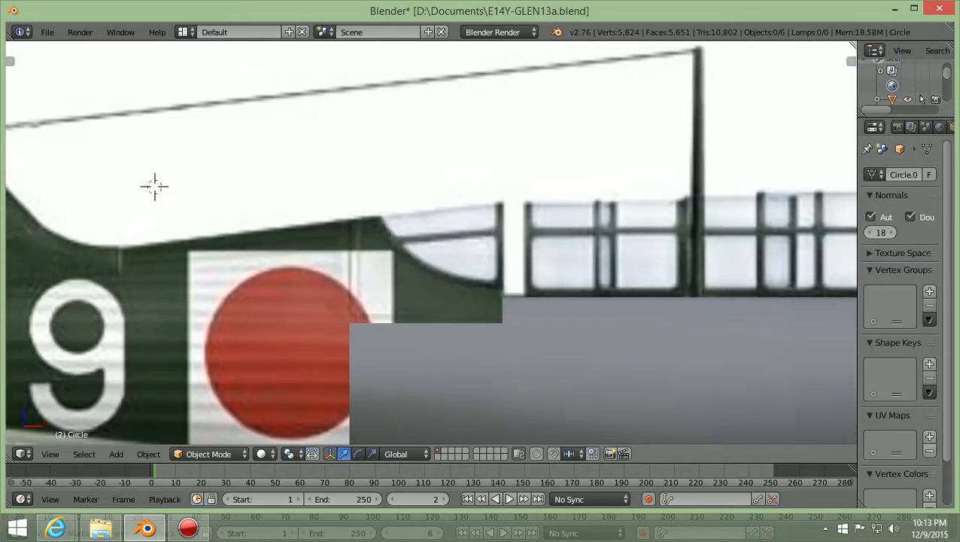
scroll(239, 203, "down", 2)
scroll(273, 208, "up", 4)
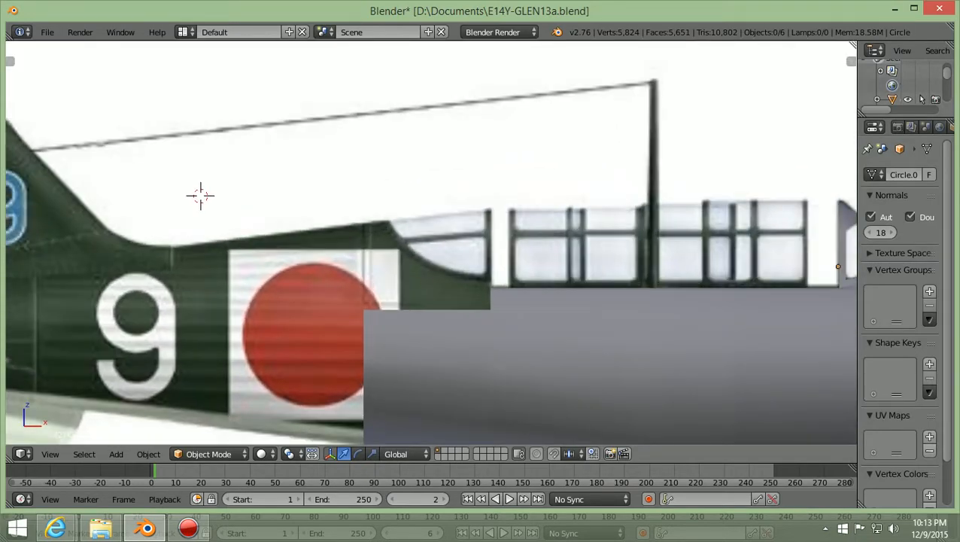
scroll(155, 186, "up", 1)
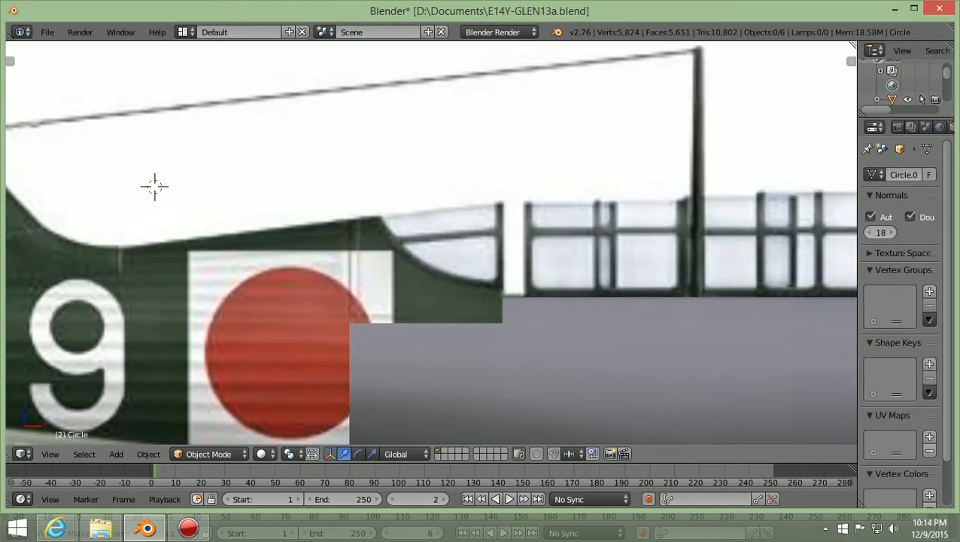
scroll(154, 185, "down", 2)
scroll(154, 186, "up", 2)
scroll(200, 195, "down", 1)
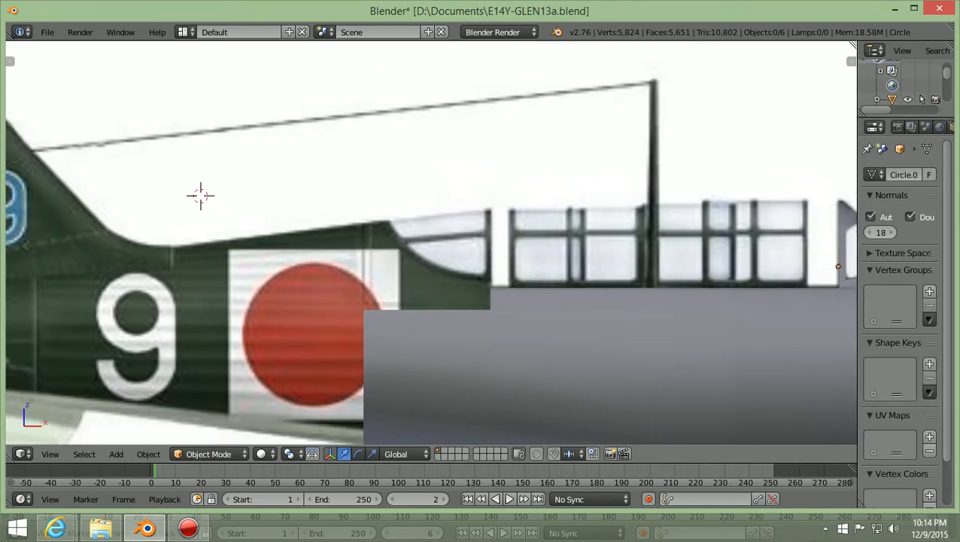
scroll(432, 243, "down", 2)
- Select the fuselage and examine its overall shape from an oblique angle and against the full side-view reference
right_click(526, 338)
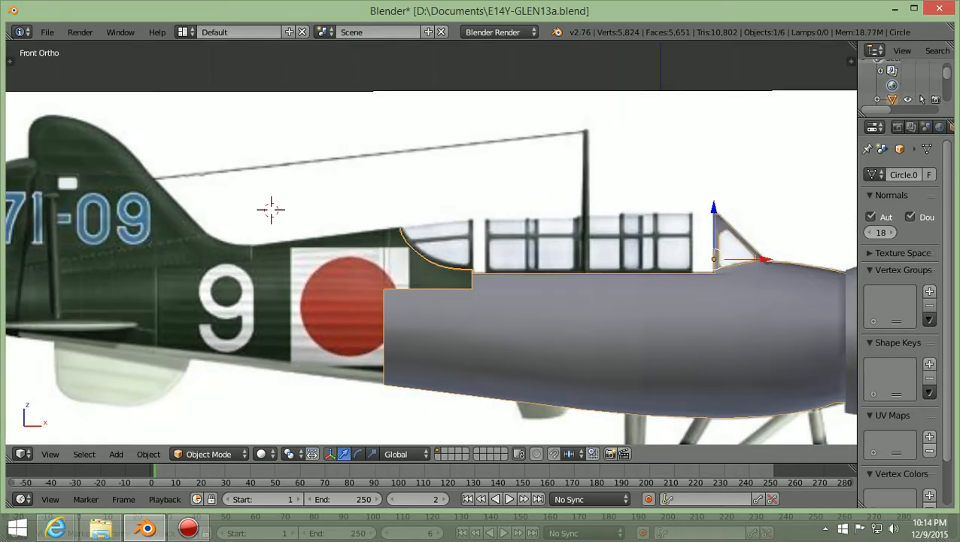
scroll(432, 242, "up", 3)
scroll(431, 242, "down", 4)
middle_click_drag(431, 243, 338, 349)
scroll(299, 261, "down", 3)
mouse_move(366, 423)
middle_mouse_down()
mouse_move(287, 418)
mouse_move(369, 415)
middle_mouse_up()
middle_click_drag(851, 58, 640, 199)
key("KP_1")
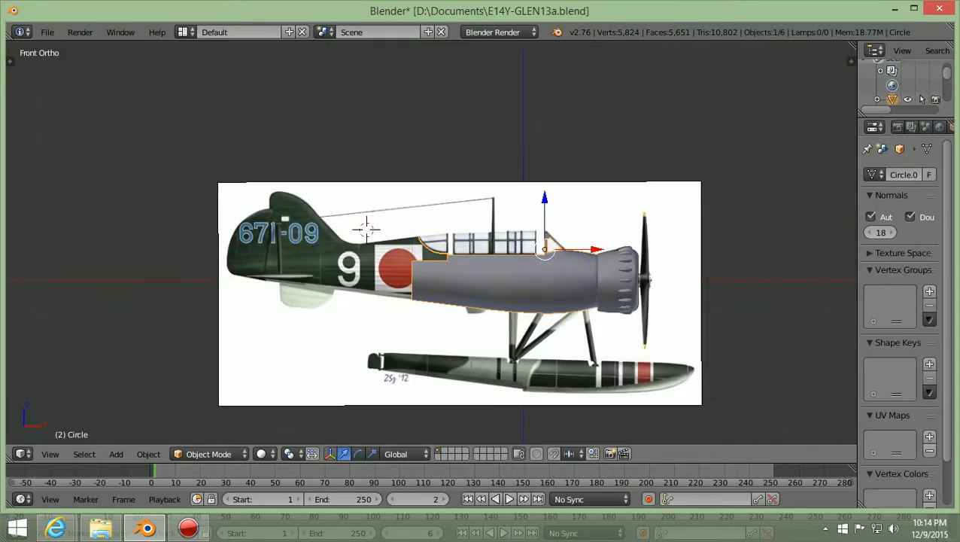
- Enter Edit Mode on the fuselage and switch to wireframe display around the rear canopy corner in the side view
scroll(431, 243, "up", 7)
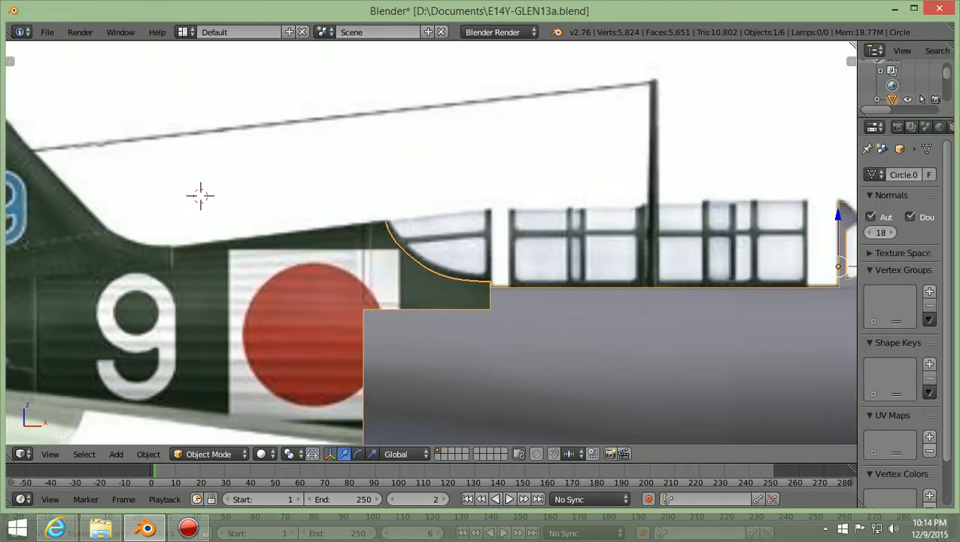
left_click(209, 454)
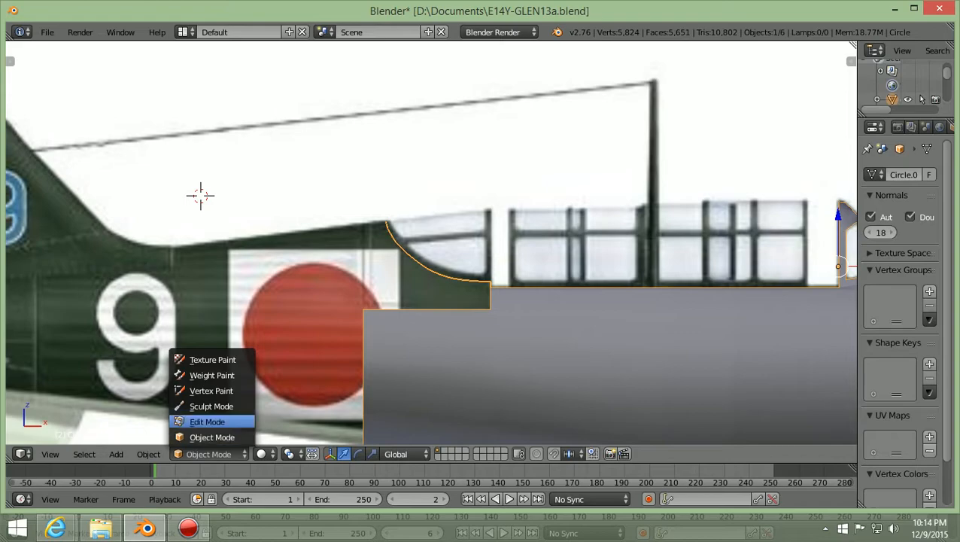
left_click(207, 422)
scroll(431, 243, "up", 2)
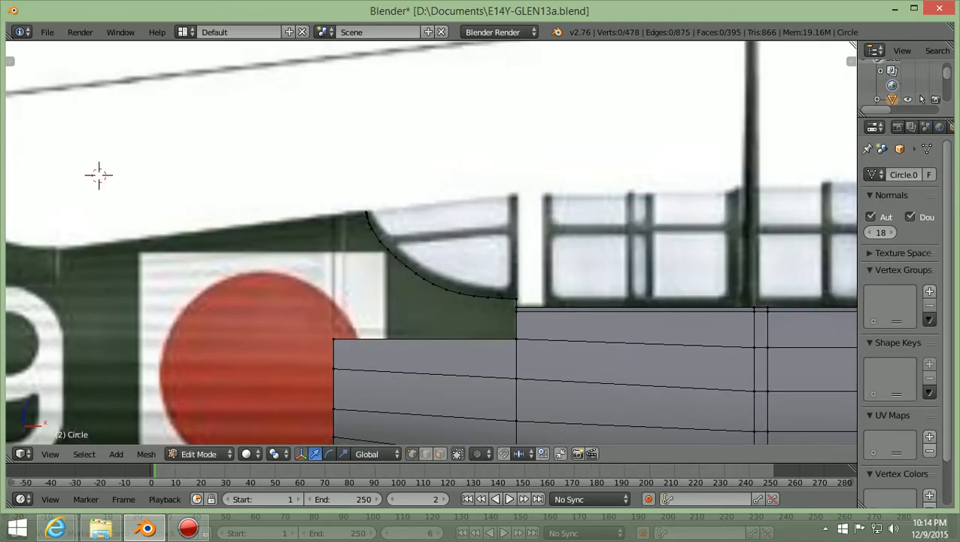
scroll(431, 243, "up", 2, "ctrl")
scroll(431, 243, "down", 4, "shift")
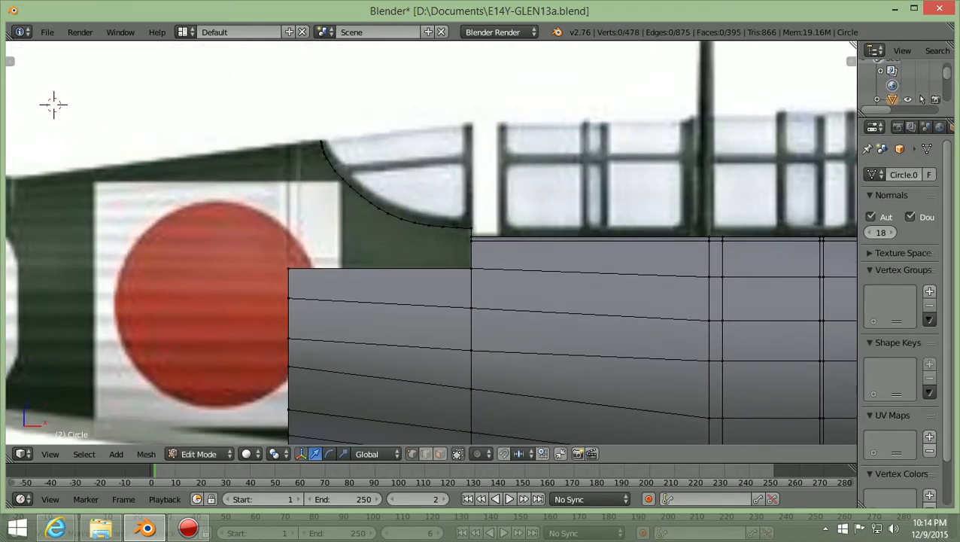
scroll(431, 242, "up", 1)
scroll(431, 243, "up", 2)
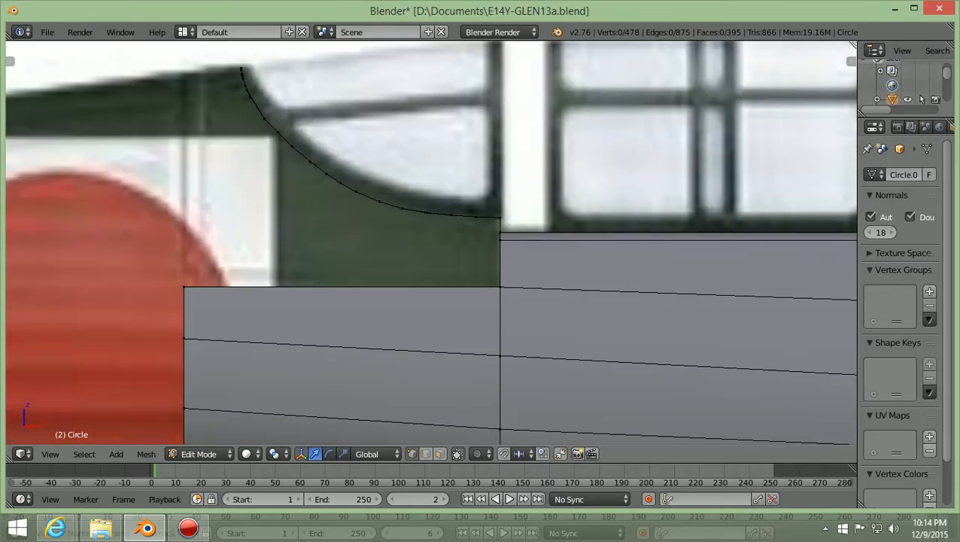
key("z")
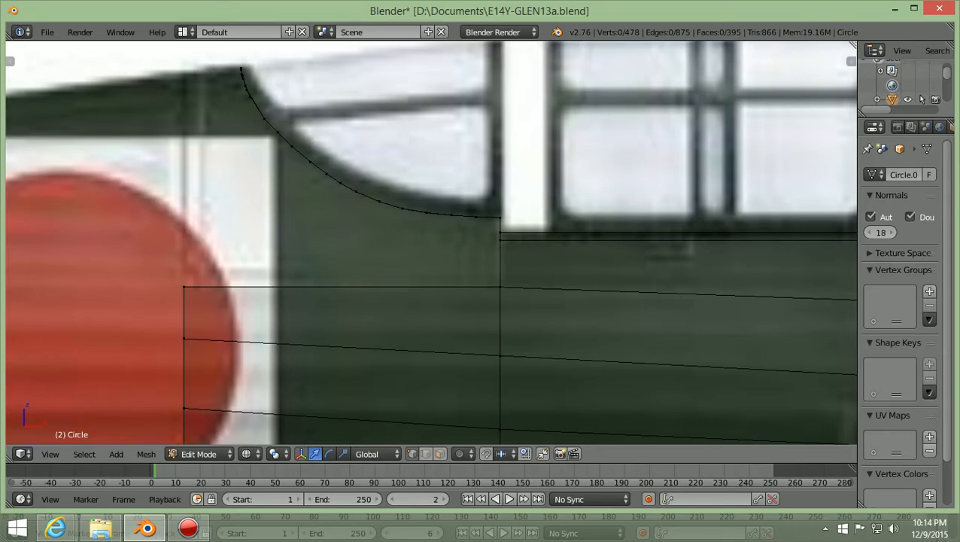
- Extrude the two lower vertices at the rear cockpit corner about 1.17 rearward along X to the fuselage's open end
right_click(500, 240)
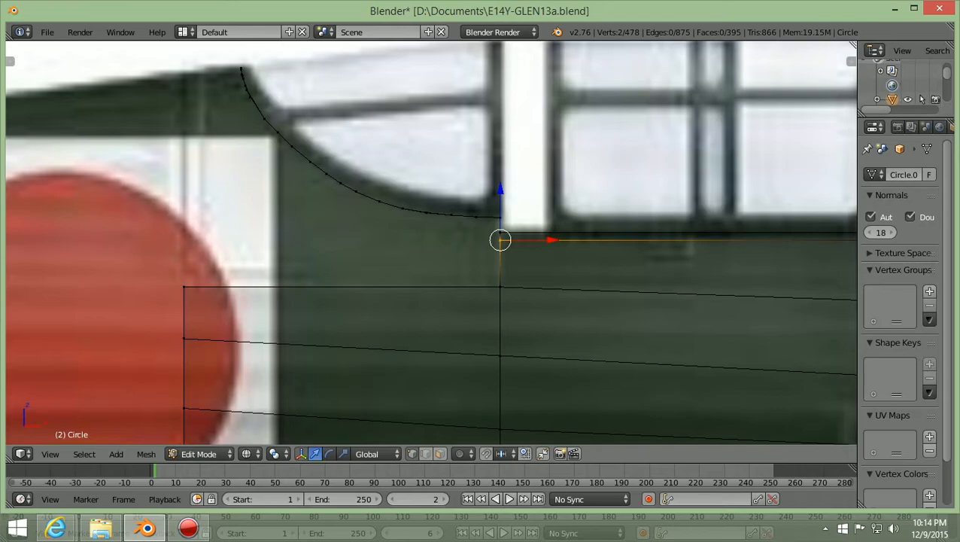
key("e")
key("x")
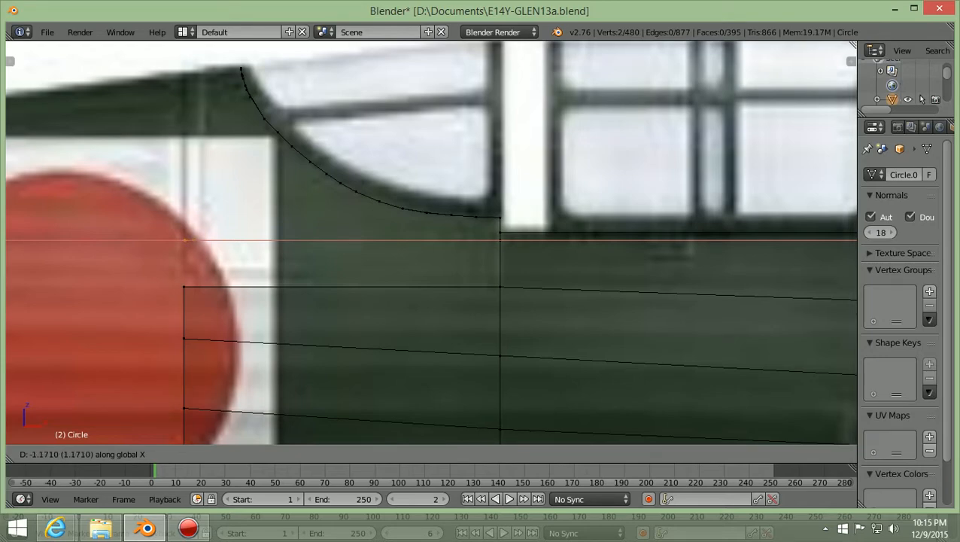
key("Return")
- Nudge the extruded vertices slightly rearward along X to line them up with the fuselage's rear edge
scroll(431, 242, "down", 6, "ctrl")
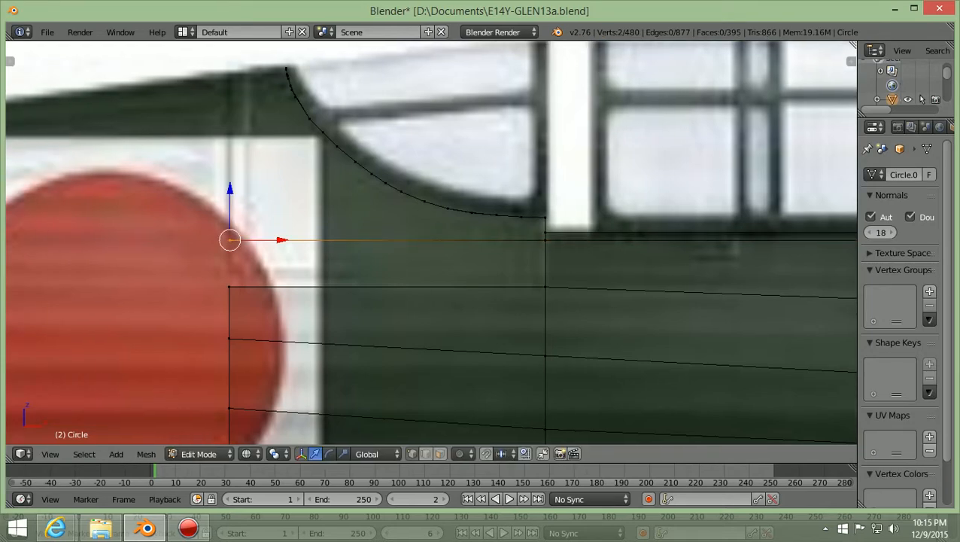
scroll(430, 243, "down", 1, "shift")
scroll(430, 242, "down", 2, "shift")
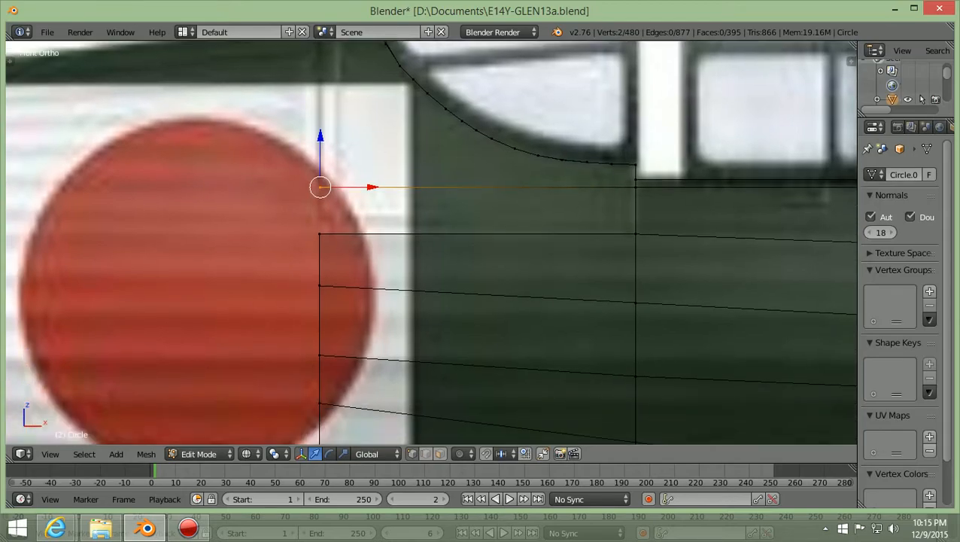
scroll(430, 243, "down", 2, "ctrl")
scroll(430, 243, "up", 1)
scroll(430, 243, "up", 2)
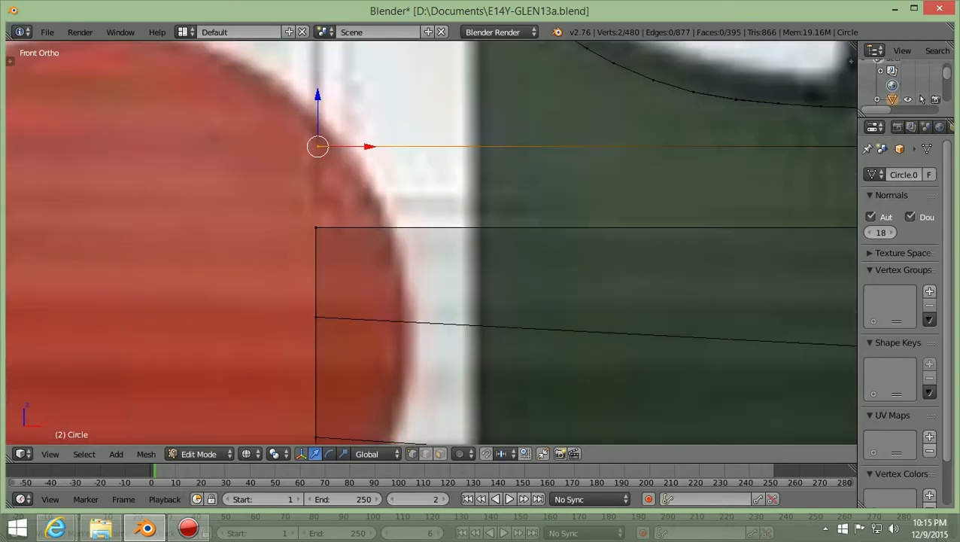
scroll(431, 242, "up", 3, "shift")
scroll(431, 242, "down", 6, "ctrl")
scroll(430, 242, "up", 3)
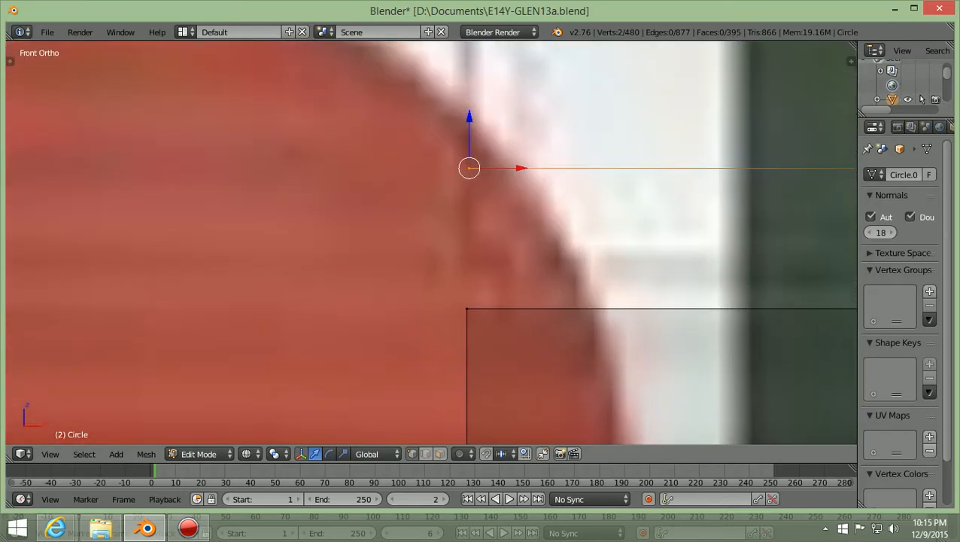
scroll(430, 242, "up", 2, "ctrl")
scroll(430, 243, "up", 2)
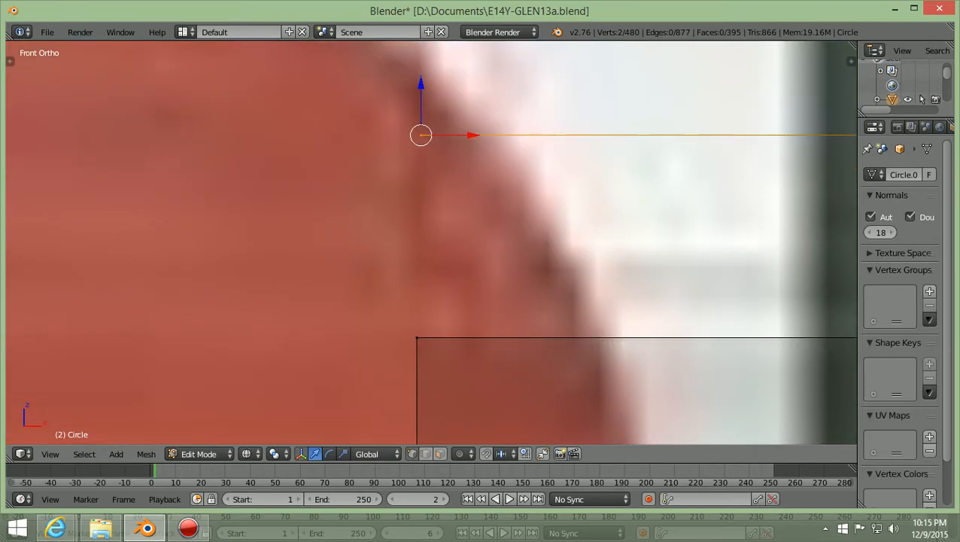
scroll(430, 242, "up", 1)
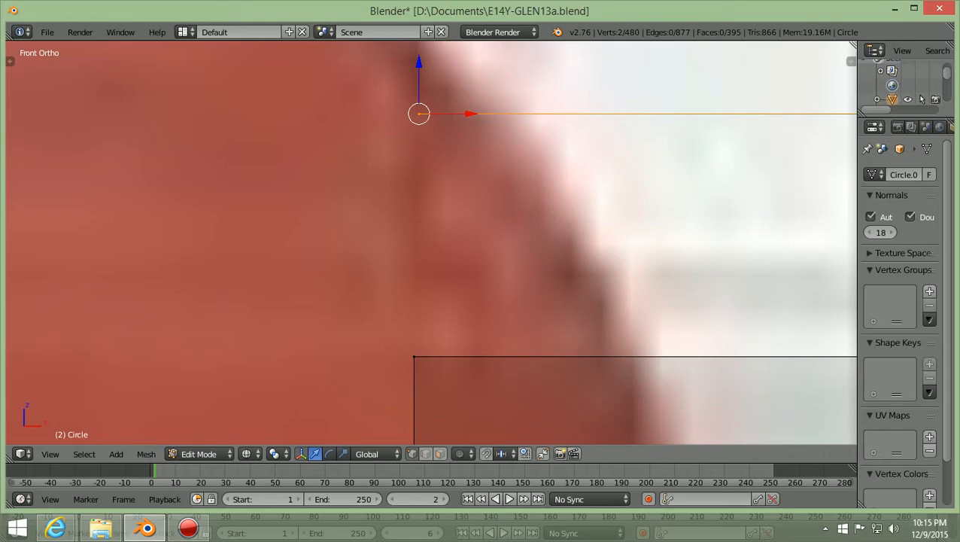
key("g")
key("x")
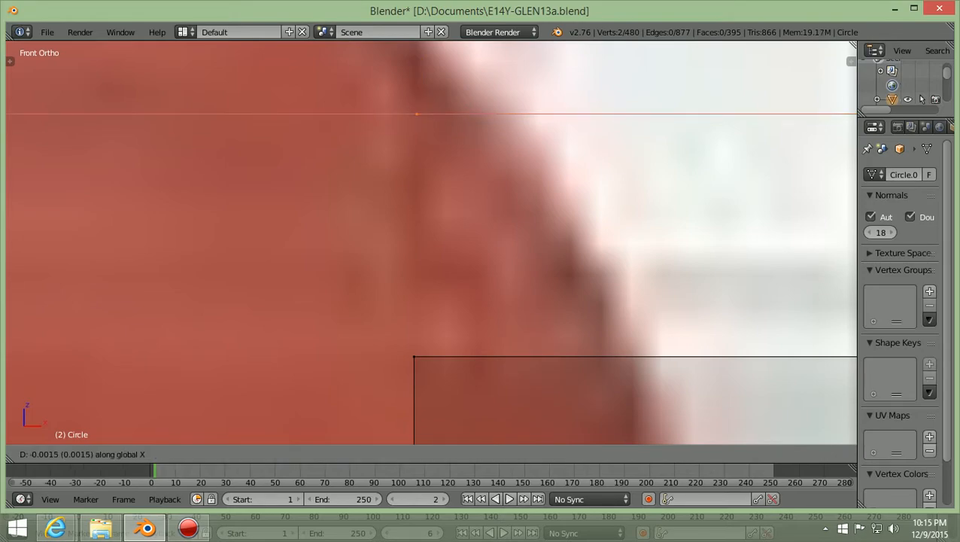
key("Return")
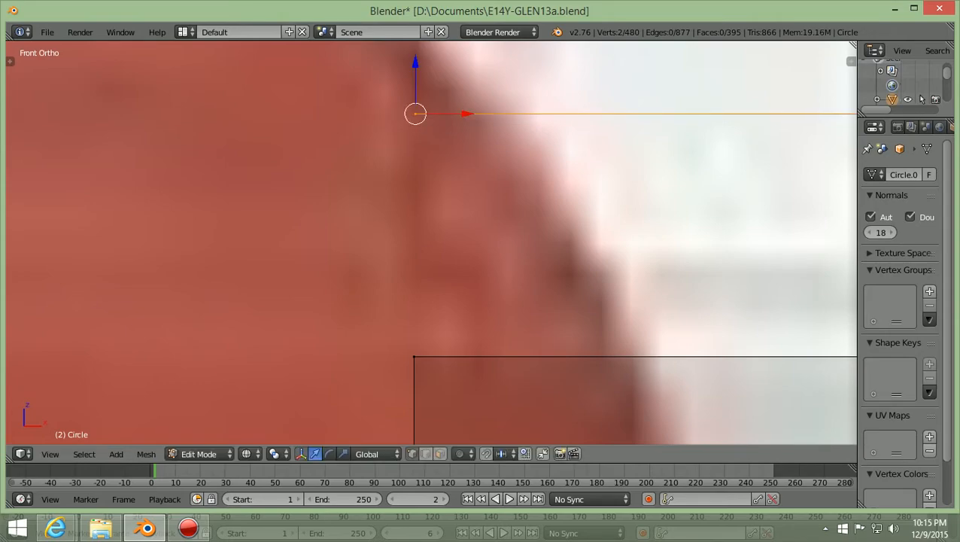
- Deselect the vertices, switch to solid display, and examine the extruded side edges from behind and from oblique angles
scroll(432, 242, "down", 8)
scroll(431, 242, "down", 1)
key("a")
scroll(431, 243, "down", 3)
middle_click_drag(431, 242, 572, 278)
scroll(431, 242, "up", 4)
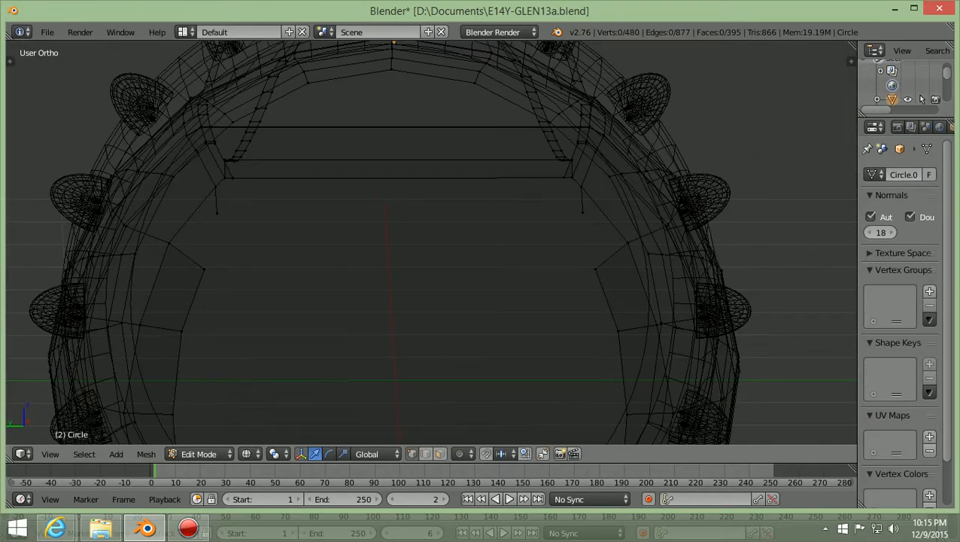
scroll(431, 242, "down", 1)
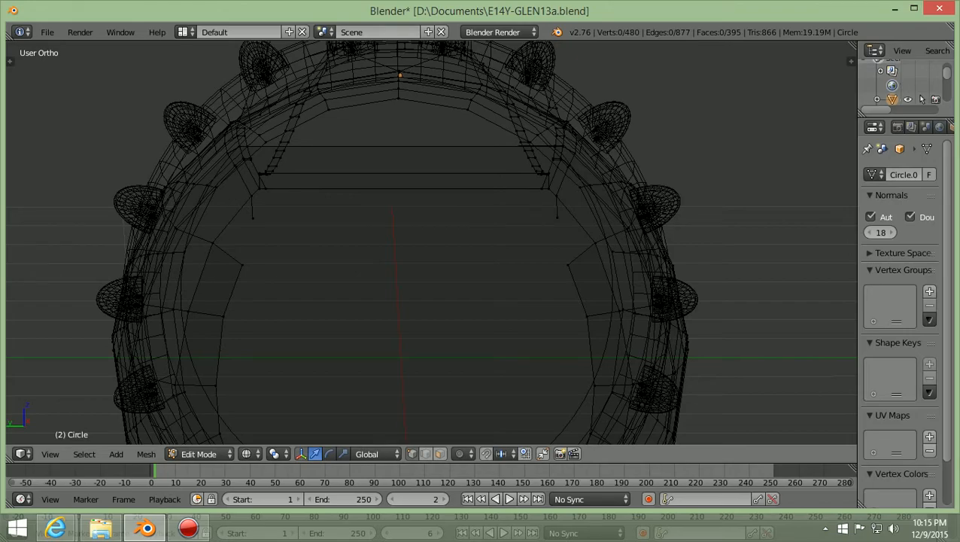
key("ctrl+KP_3")
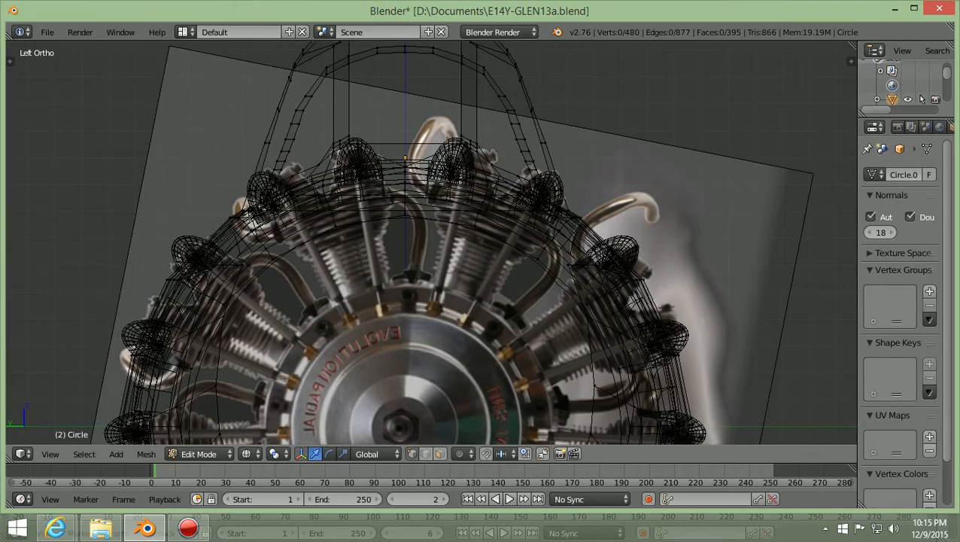
key("z")
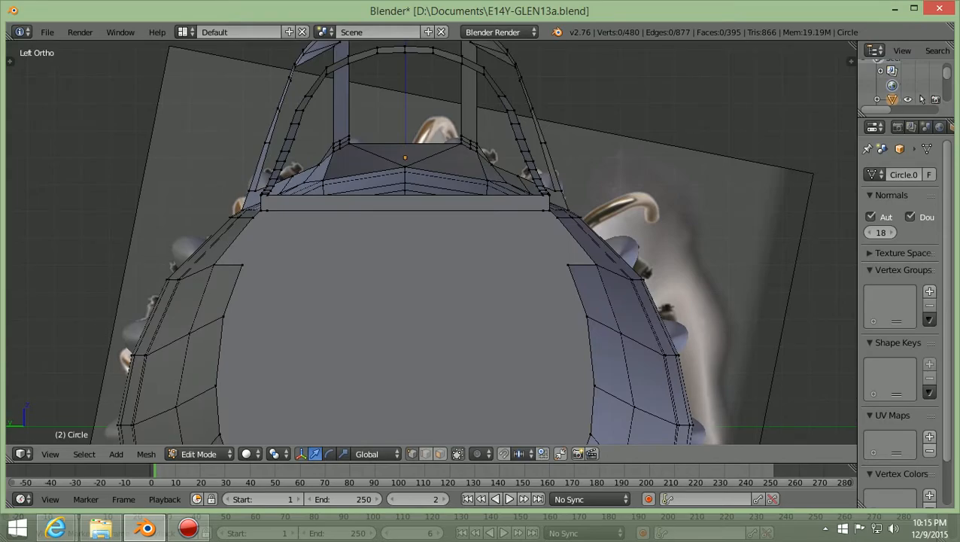
scroll(431, 242, "up", 3, "shift")
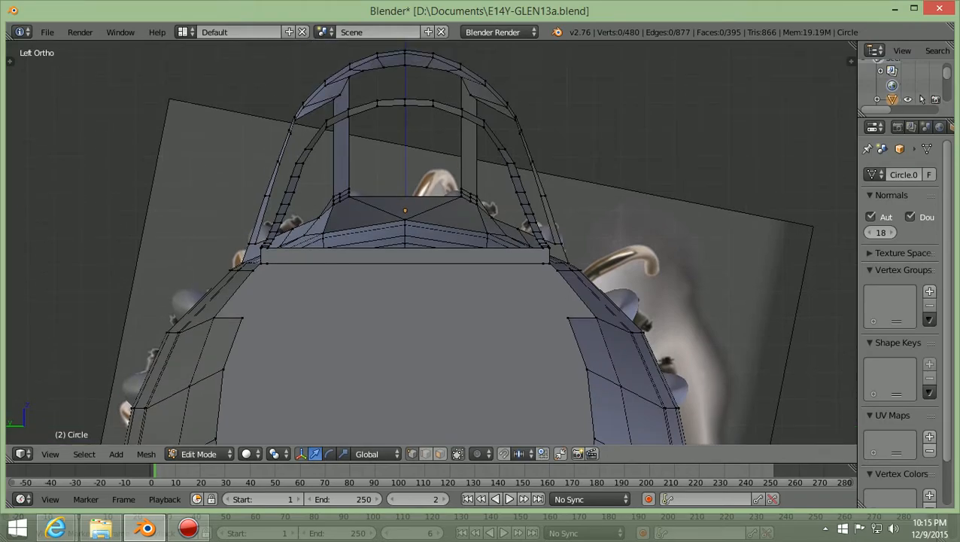
scroll(431, 243, "up", 2)
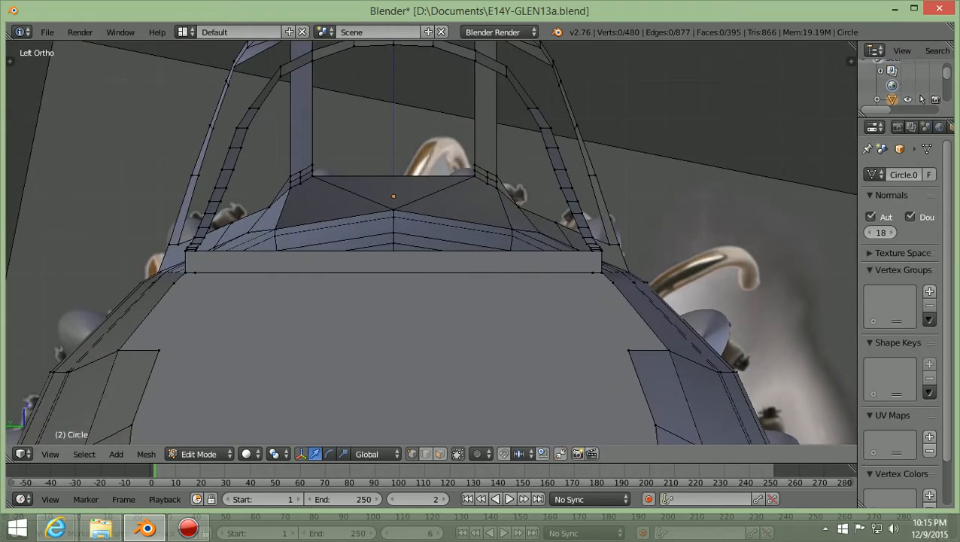
scroll(431, 242, "down", 1)
middle_click_drag(431, 242, 474, 290)
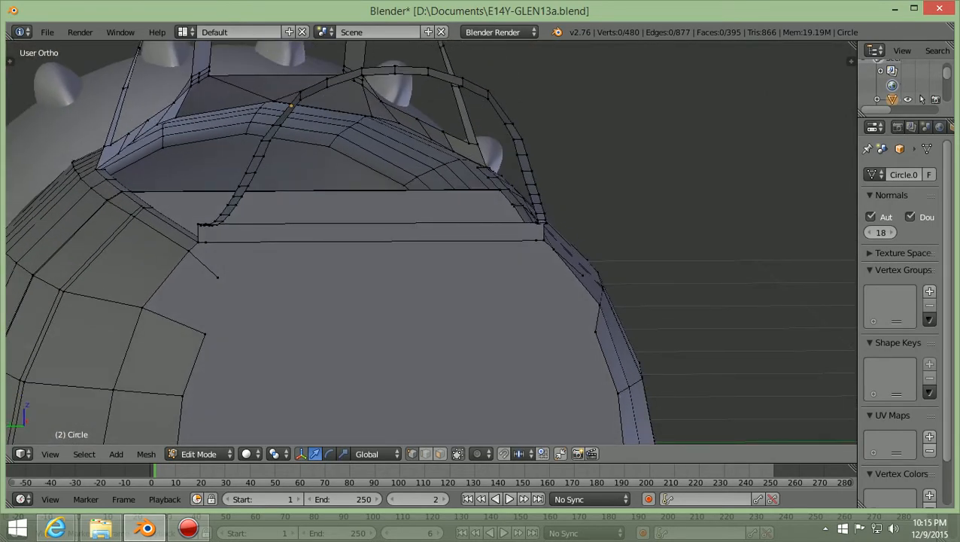
- Select the rear end vertices of both extruded side edges and scale them inward along Y to about 0.8855
right_click(218, 277)
middle_click_drag(431, 242, 403, 259)
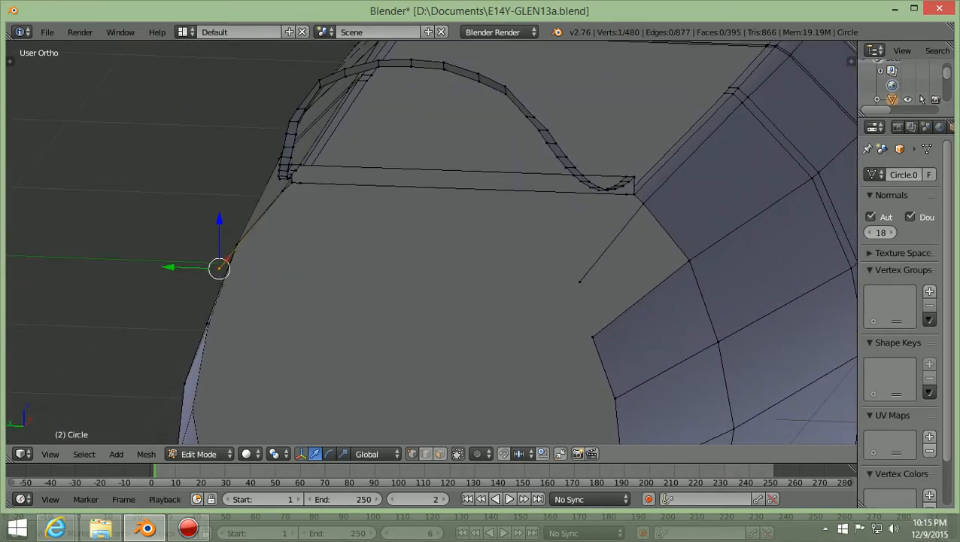
right_click(579, 282, "shift")
middle_click_drag(579, 282, 572, 289)
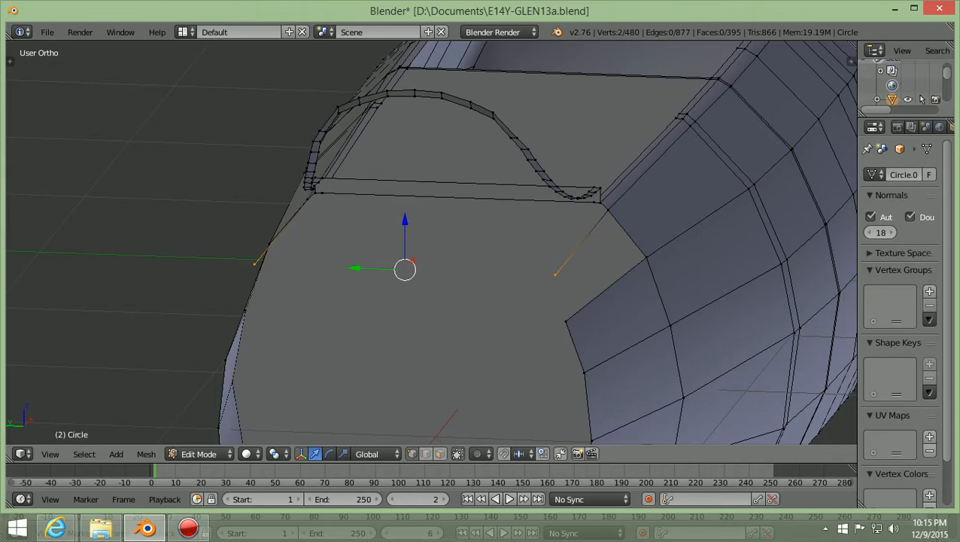
key("ctrl+KP_3")
scroll(431, 343, "up", 4)
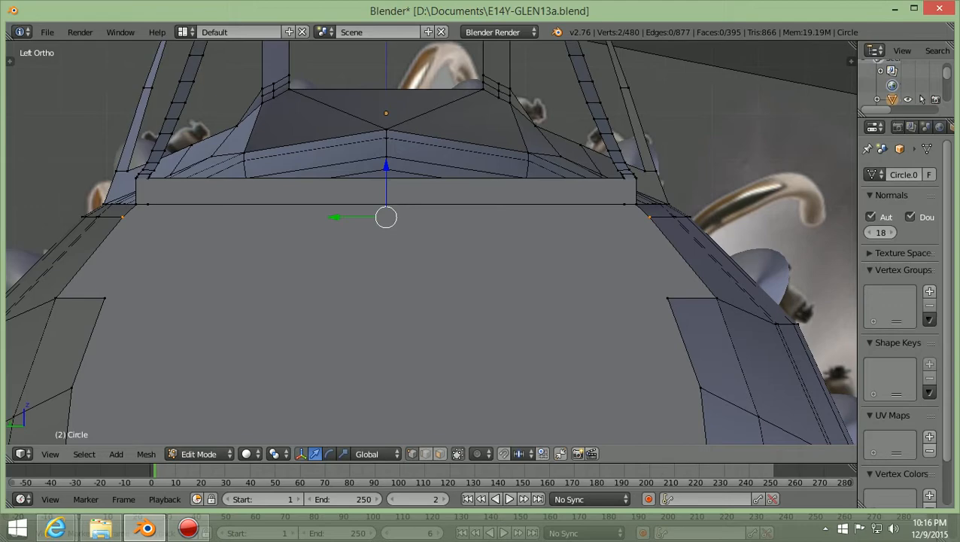
key("s")
key("y")
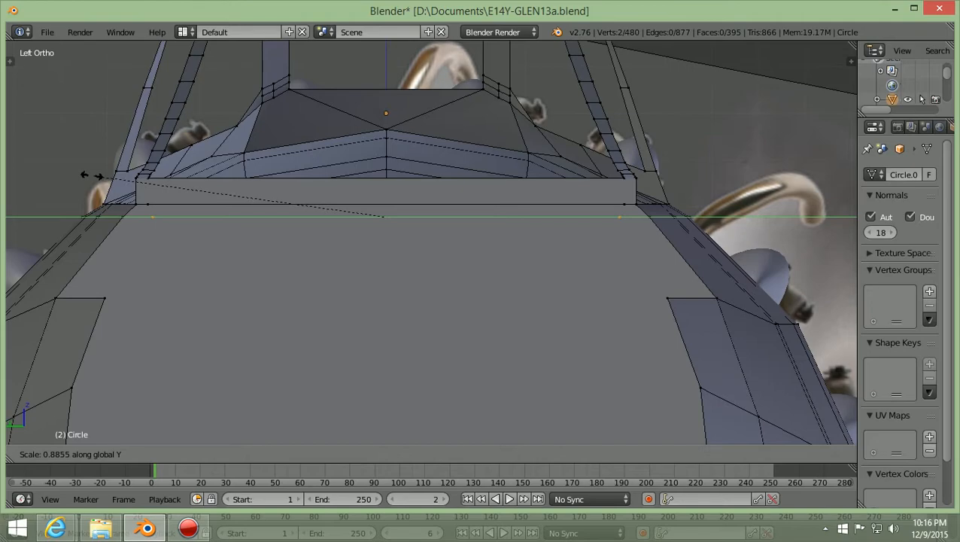
left_click(91, 175)
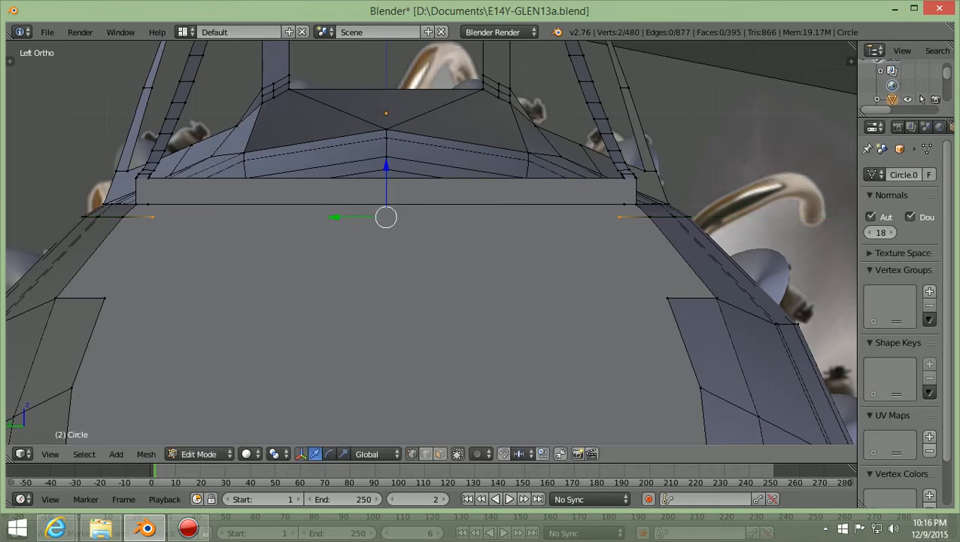
- Deselect everything and compare the narrowed side edges with the fuselage outline from above and from an oblique angle
scroll(431, 242, "down", 1)
scroll(431, 242, "up", 1)
key("a")
scroll(431, 243, "down", 2)
middle_click_drag(431, 242, 350, 362)
scroll(431, 243, "up", 1)
key("KP_7")
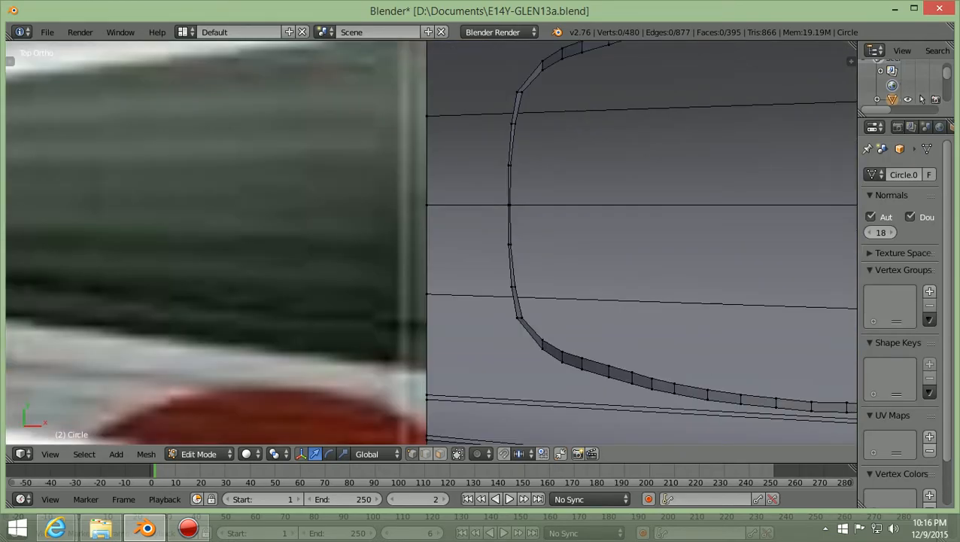
scroll(431, 242, "down", 2)
scroll(431, 242, "down", 2)
scroll(432, 242, "up", 2)
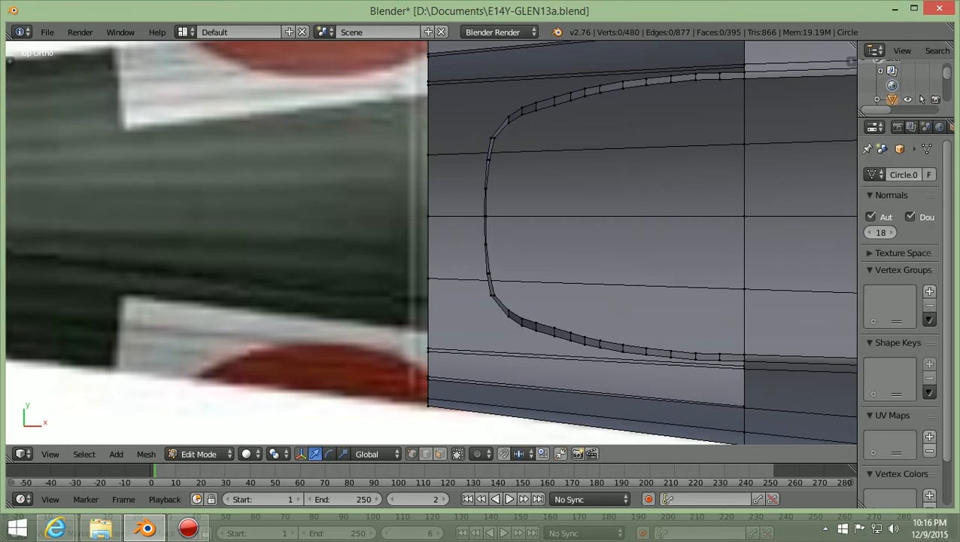
scroll(431, 243, "down", 5, "shift")
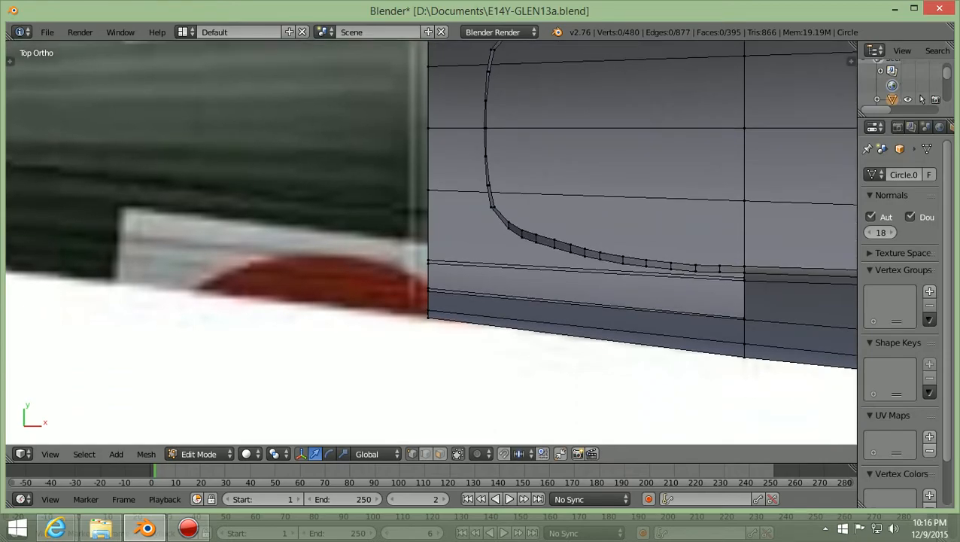
scroll(431, 243, "up", 1)
scroll(432, 242, "down", 1)
middle_click_drag(431, 242, 465, 268)
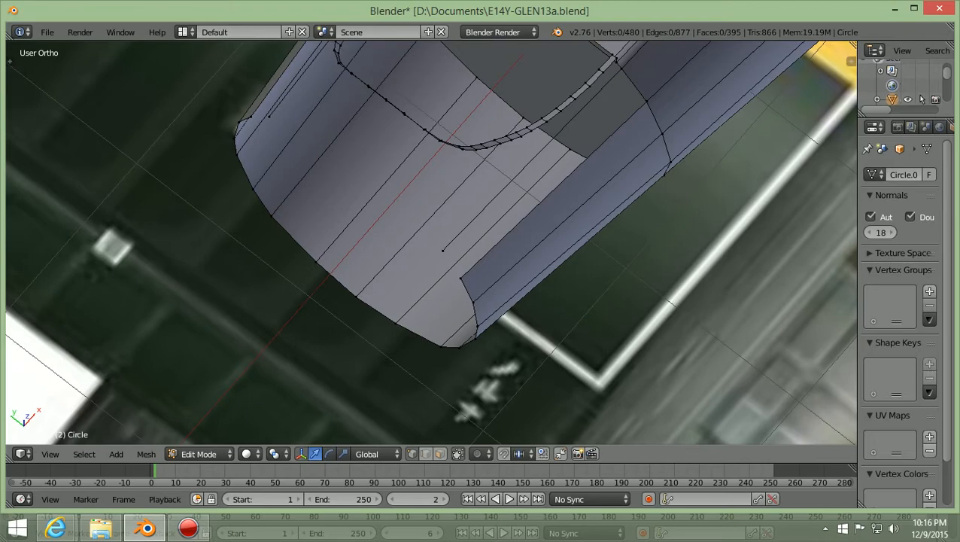
- Select the rear end vertices of both extruded side edges and compare their position with the fuselage outline from above
right_click(443, 250)
key("b")
left_click_drag(251, 135, 275, 111)
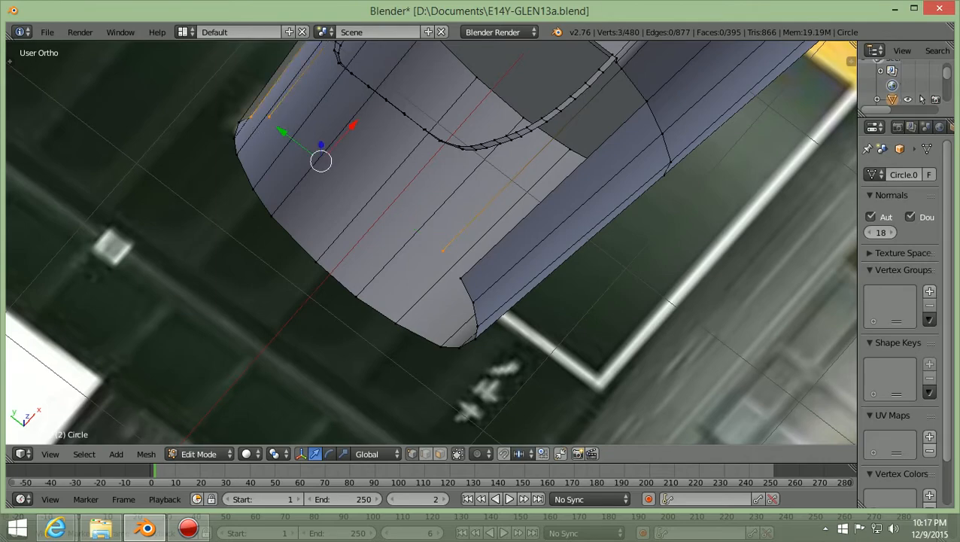
key("ctrl+z")
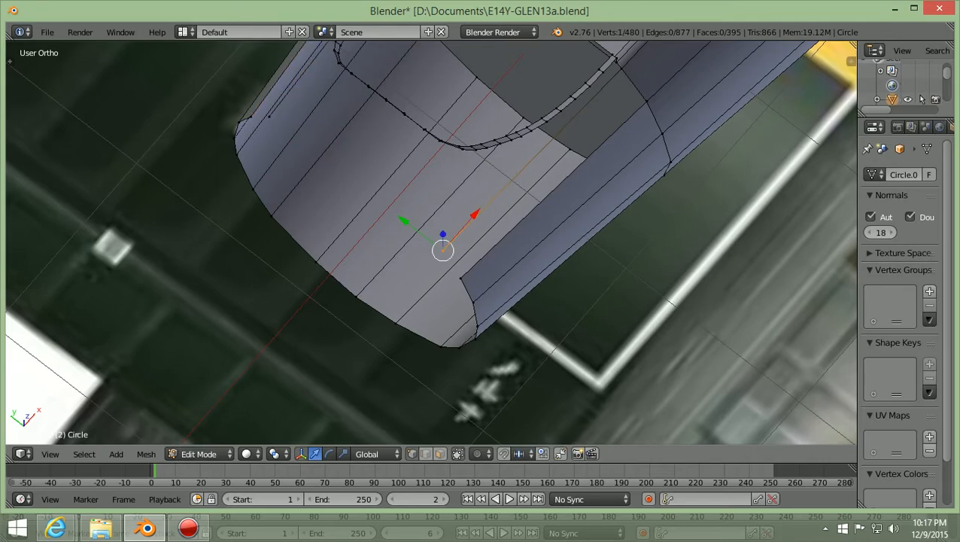
key("b")
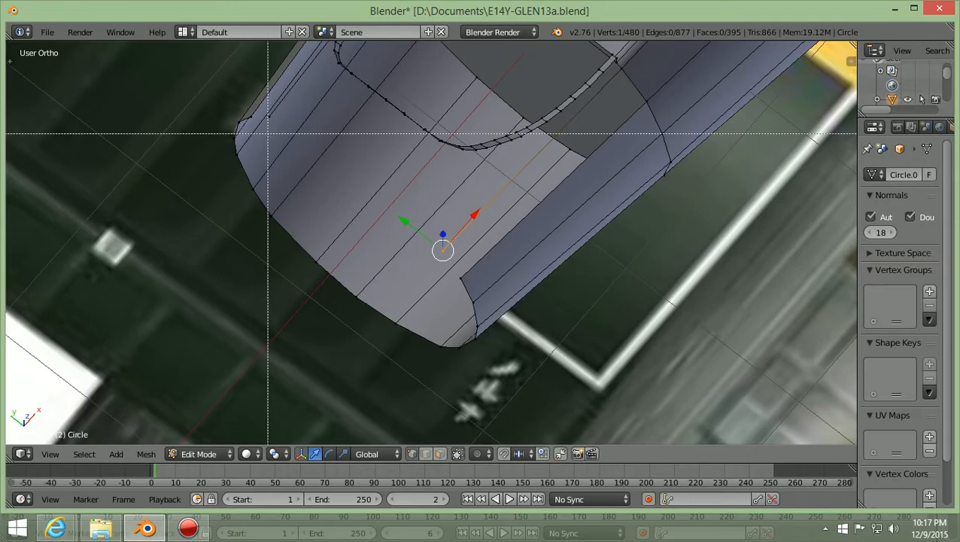
left_click_drag(265, 129, 272, 113)
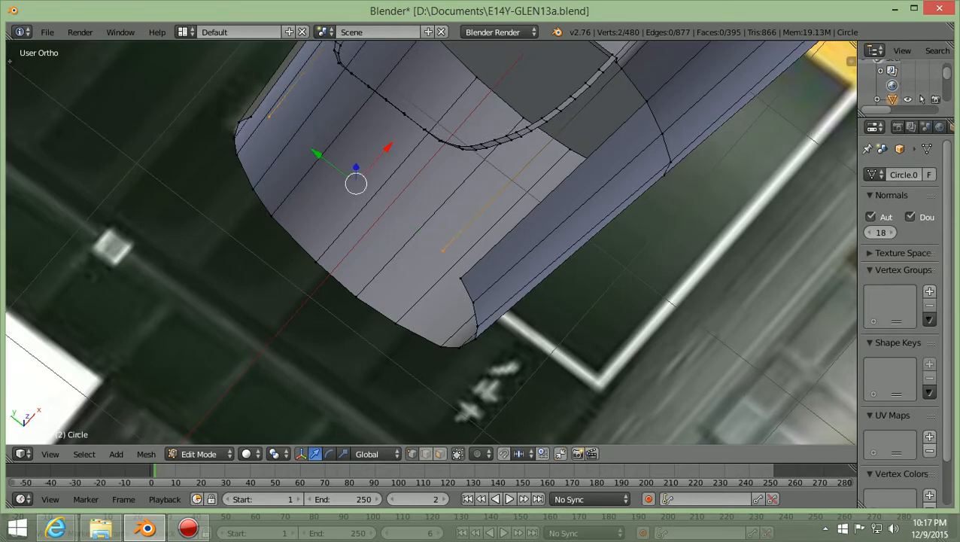
key("KP_7")
scroll(431, 241, "up", 1)
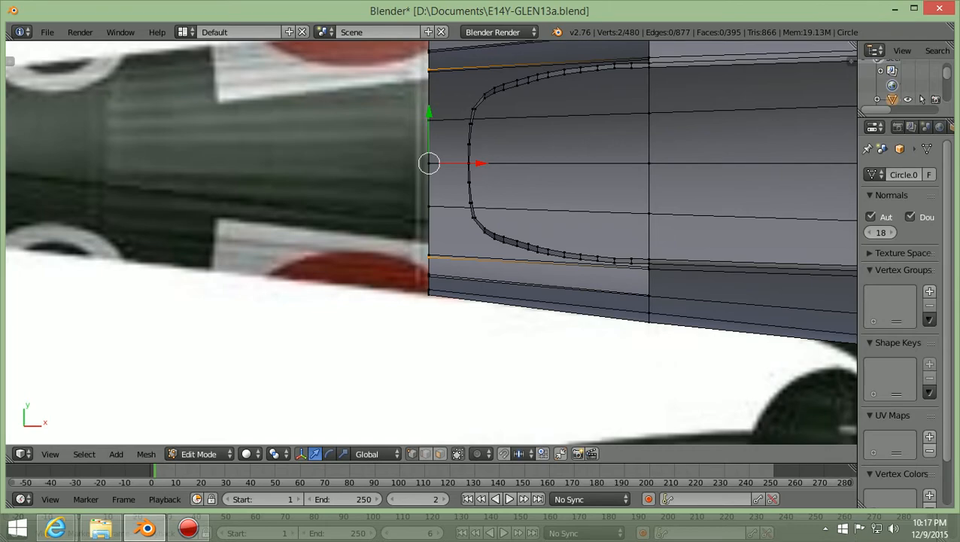
scroll(431, 241, "up", 3, "shift")
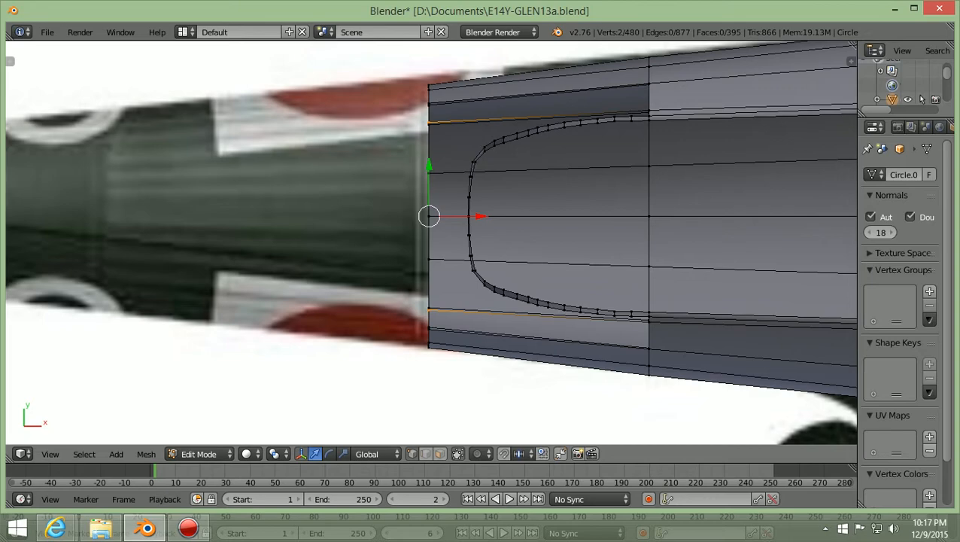
scroll(431, 241, "up", 1)
scroll(432, 240, "up", 1, "shift")
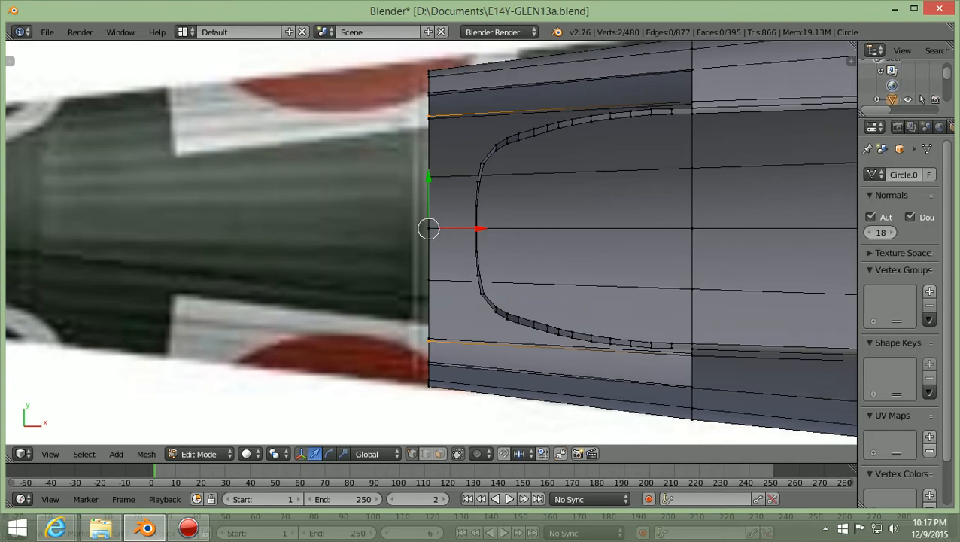
scroll(431, 242, "down", 2)
scroll(431, 242, "up", 1)
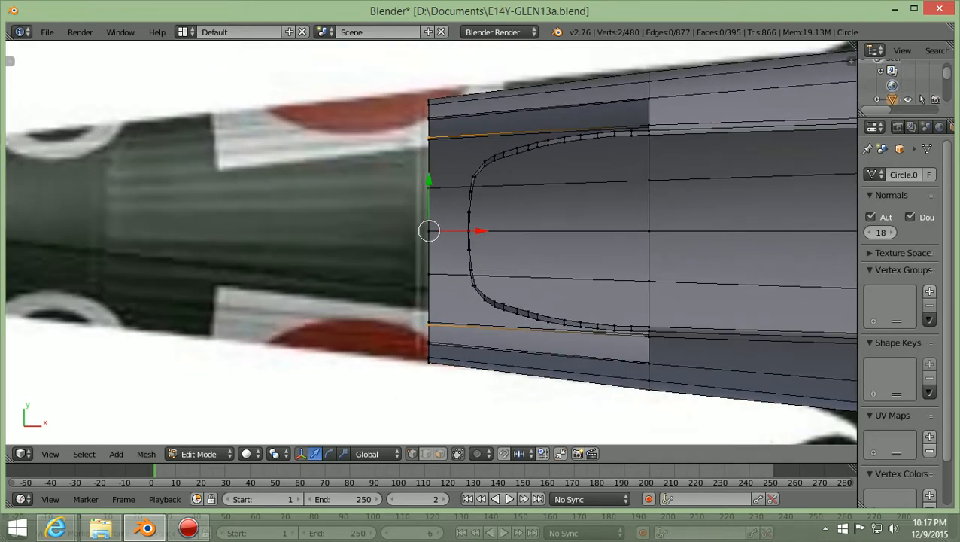
scroll(431, 242, "down", 1)
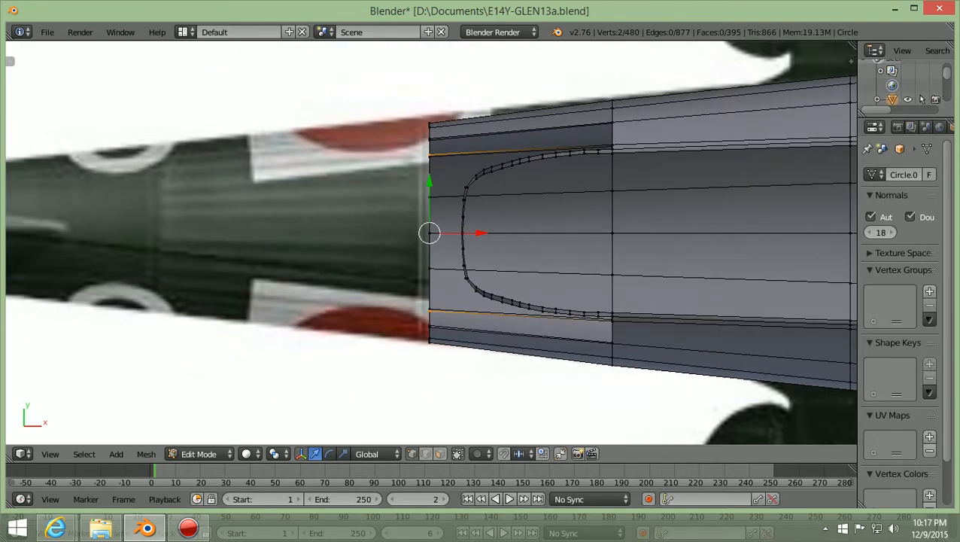
key("a")
- Fill a face between the extruded side edge and the fuselage's upper side edge behind the cockpit on the -Y side, using edge selection
scroll(432, 242, "down", 1)
middle_click_drag(431, 242, 459, 180)
scroll(431, 242, "up", 3, "ctrl")
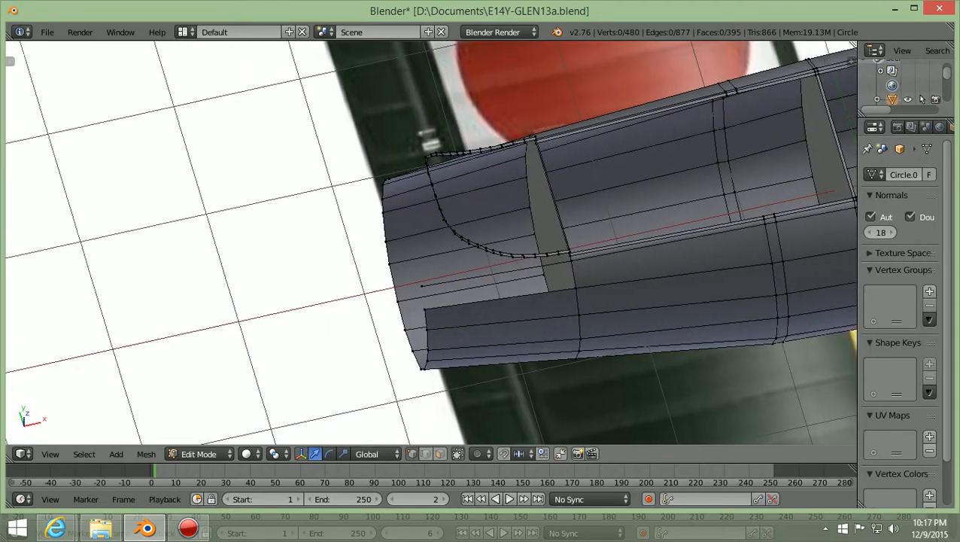
scroll(431, 242, "down", 2, "shift")
scroll(431, 242, "up", 1, "shift")
scroll(431, 242, "down", 1, "shift")
scroll(431, 242, "up", 6)
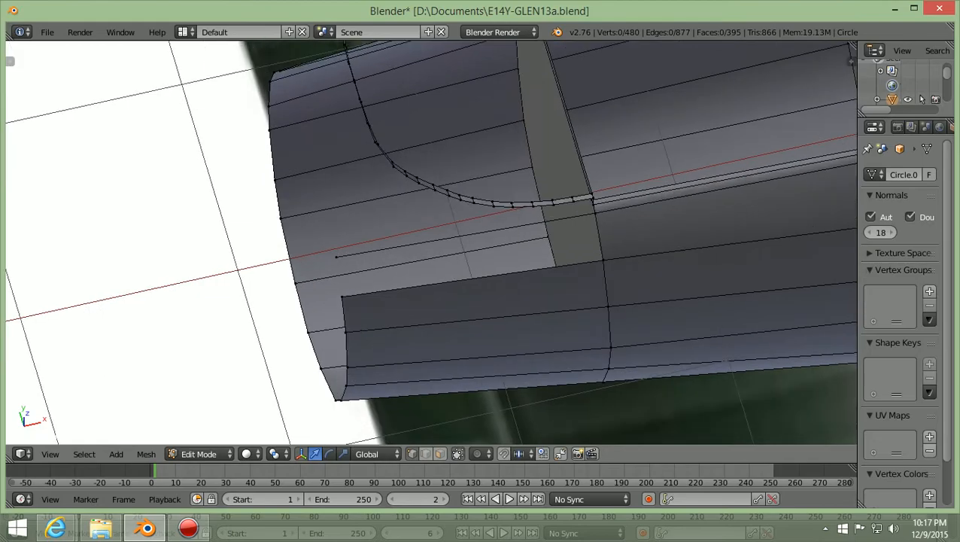
scroll(431, 242, "down", 3, "shift")
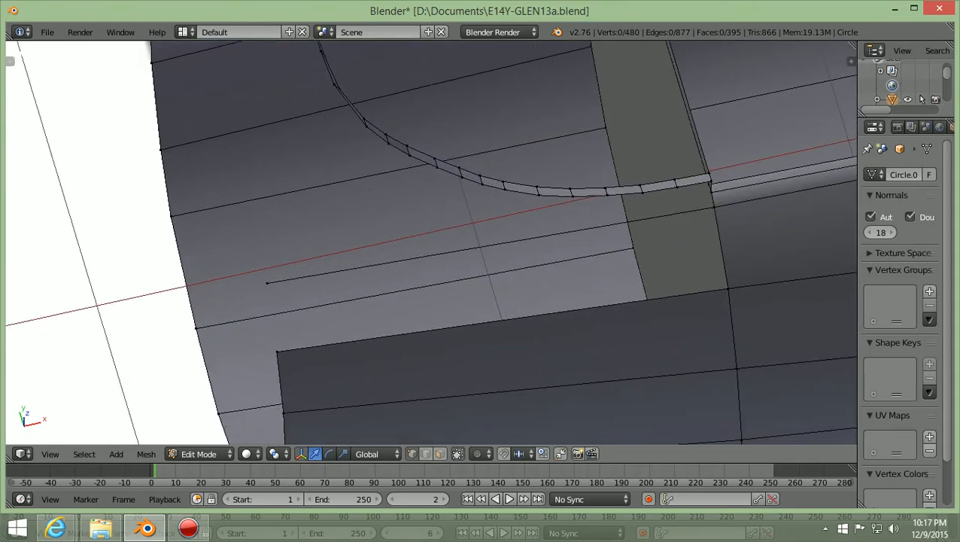
scroll(432, 242, "down", 1)
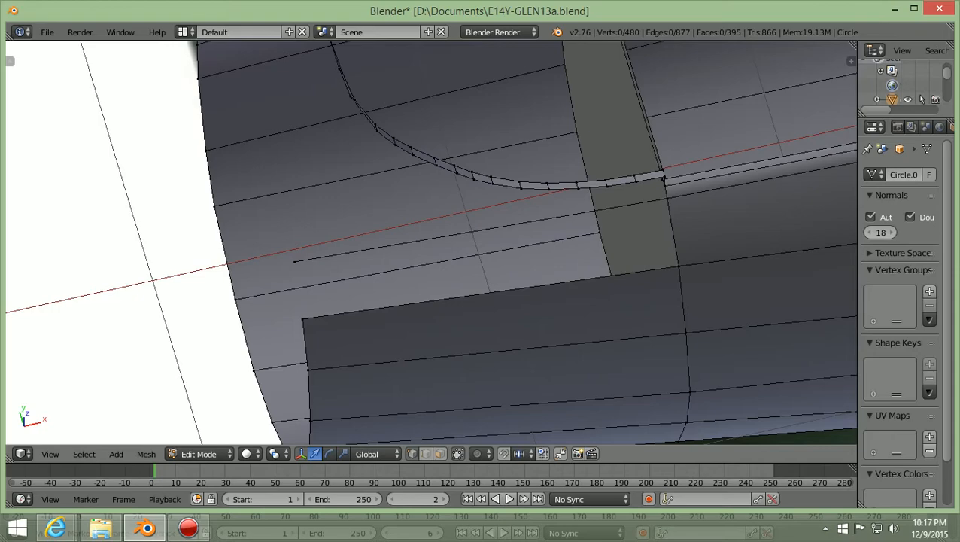
key("2")
right_click(481, 230)
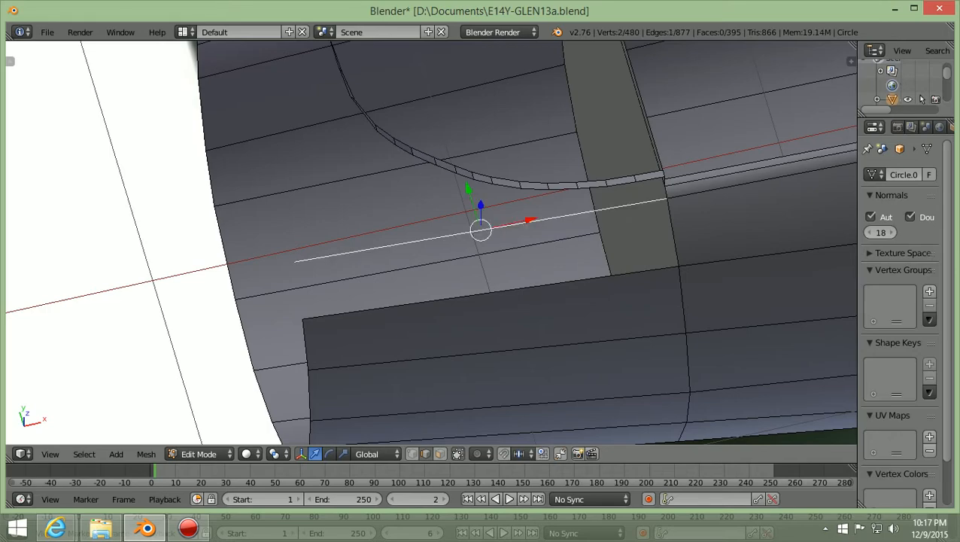
right_click(490, 293, "shift")
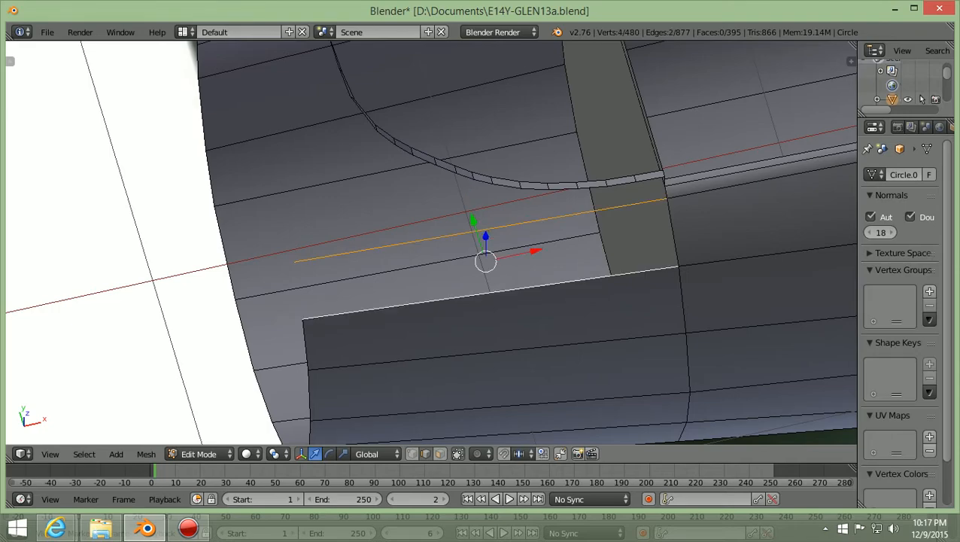
right_click(673, 232, "shift")
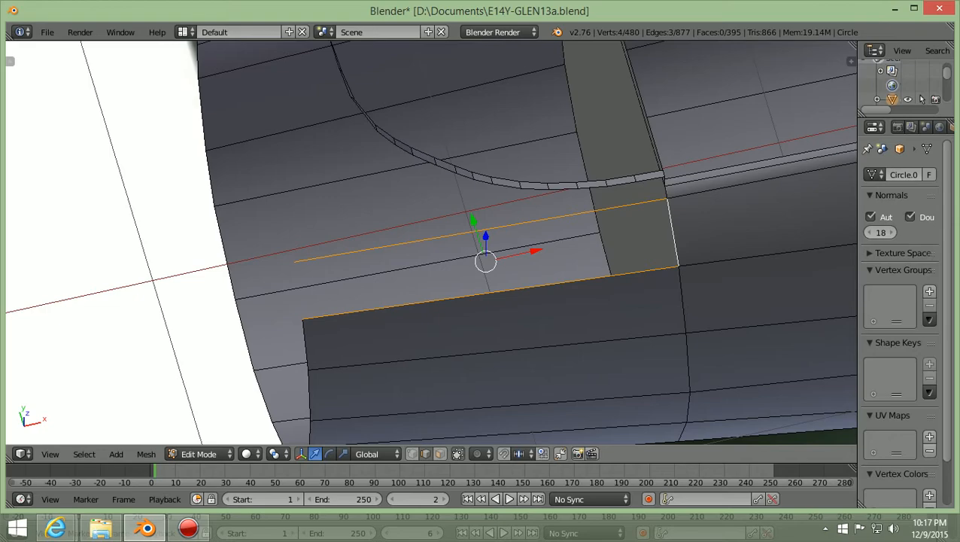
key("f")
key("a")
- Fill the matching face between the extruded edge and the fuselage's upper side edge on the +Y side
scroll(431, 242, "down", 3)
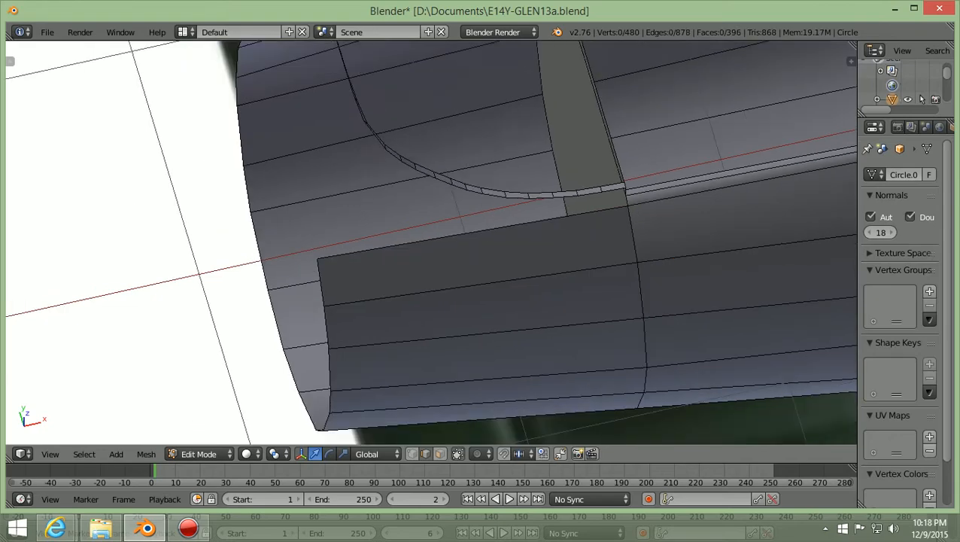
middle_click_drag(431, 242, 755, 151)
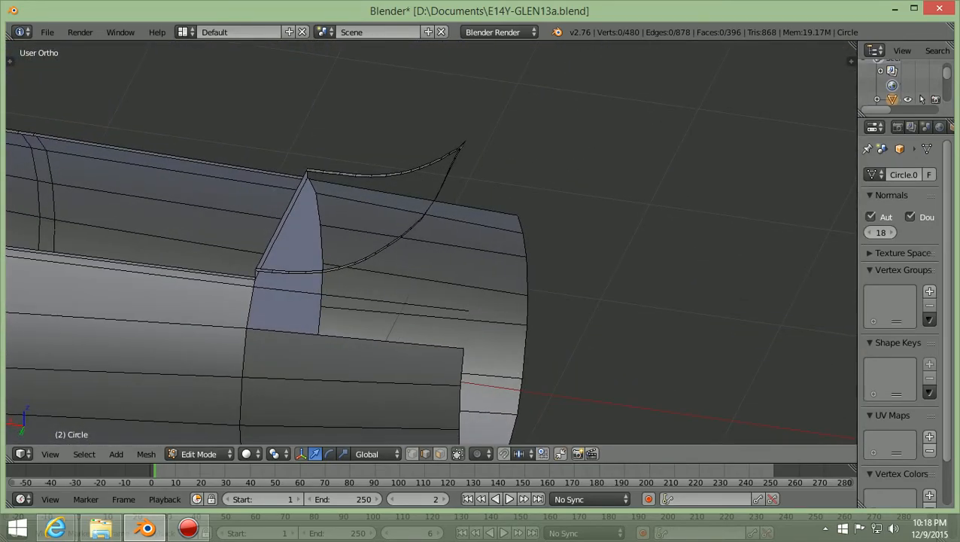
scroll(431, 242, "up", 2)
scroll(431, 243, "down", 7, "shift")
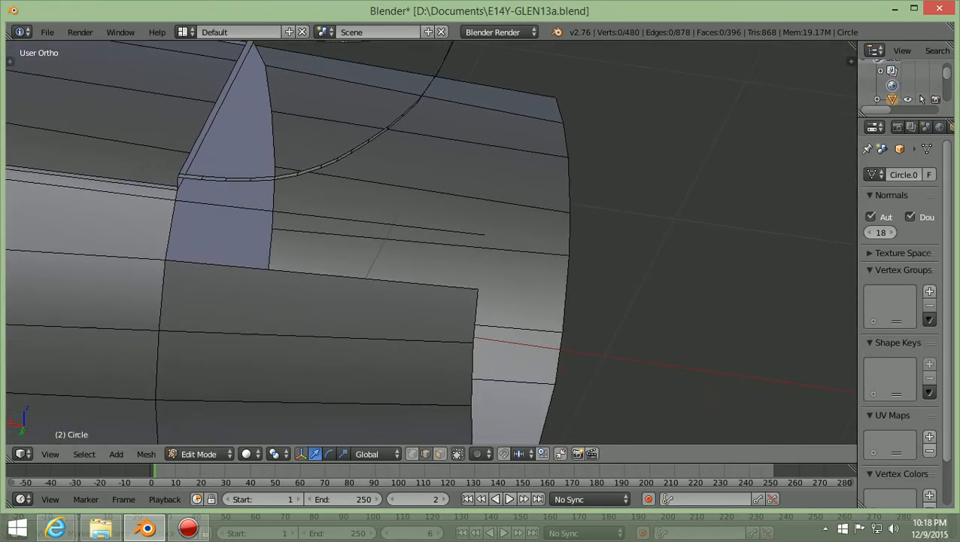
scroll(431, 242, "up", 1)
scroll(431, 242, "up", 1, "shift")
scroll(431, 242, "up", 1, "shift")
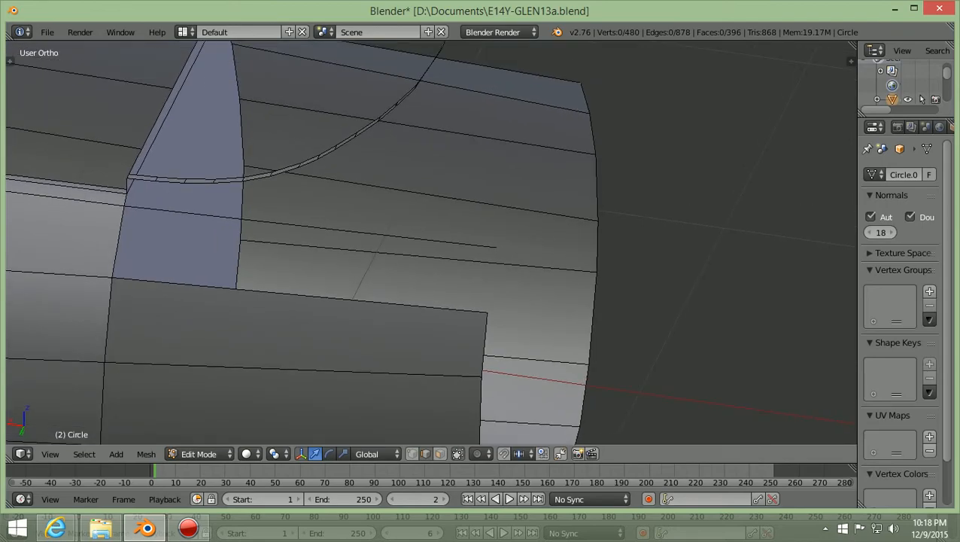
scroll(432, 242, "up", 1)
right_click(285, 223)
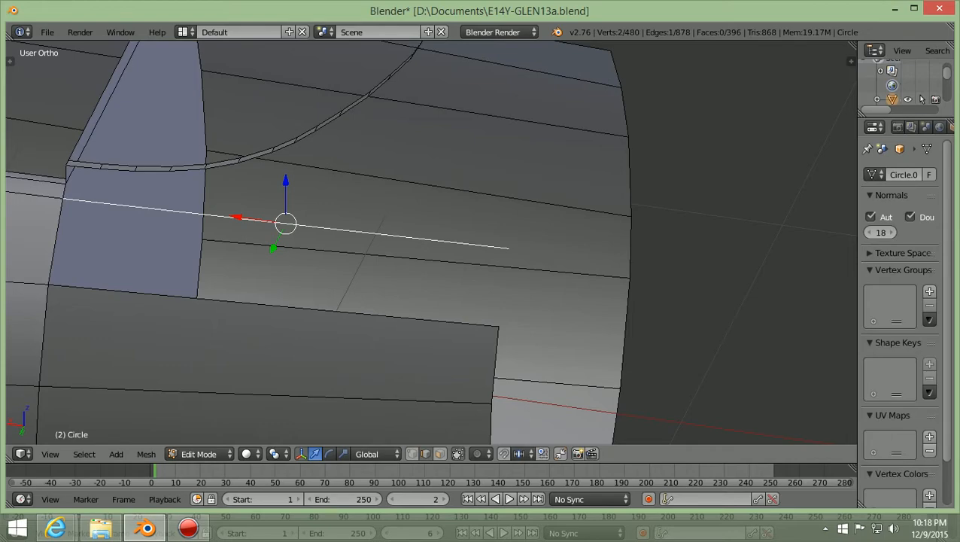
right_click(274, 305, "shift")
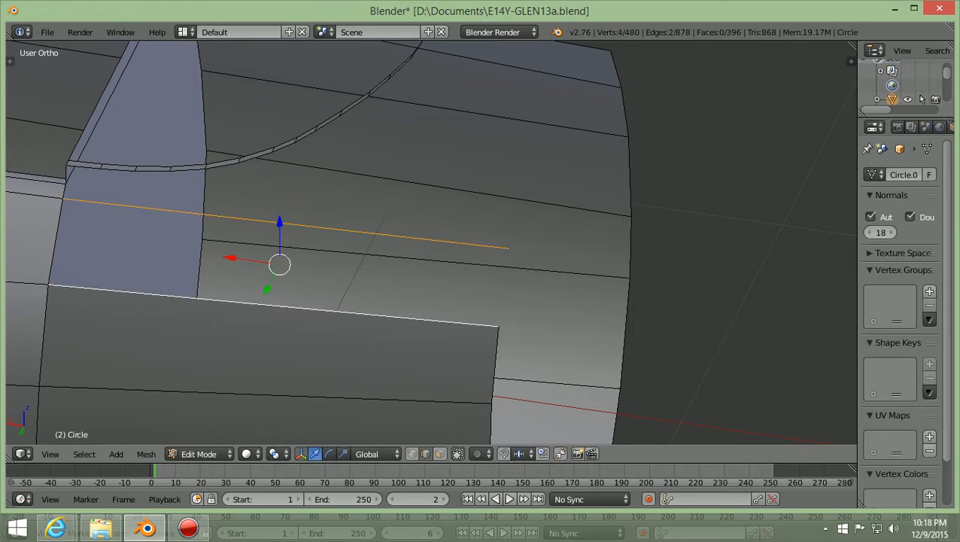
right_click(56, 242, "shift")
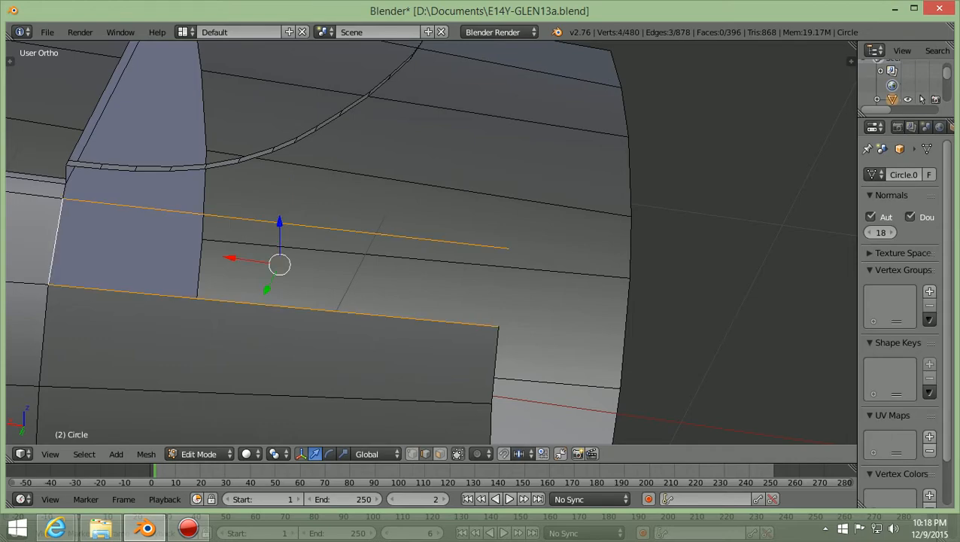
key("f")
scroll(432, 243, "down", 2)
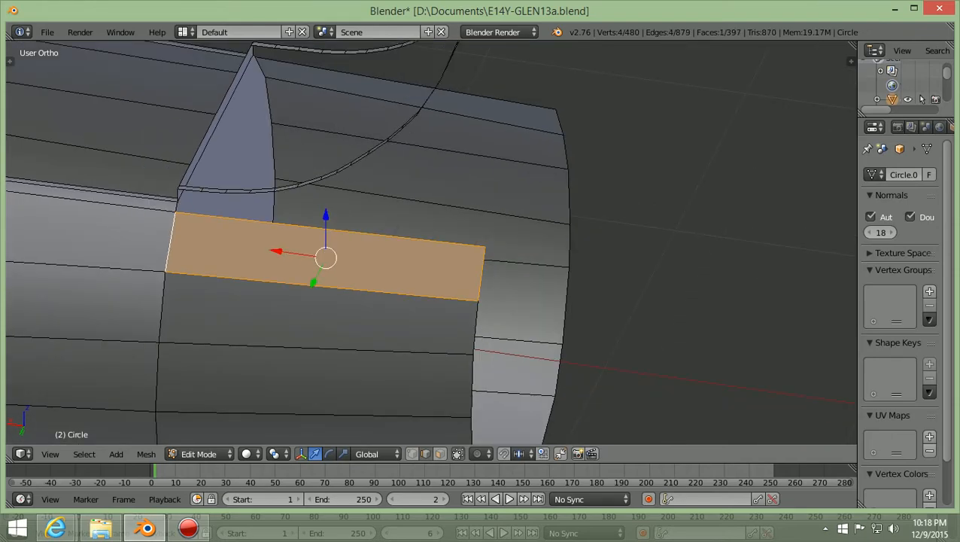
- Deselect the new face and examine the extended fuselage sides from oblique angles and against the side-view reference below the canopy frame
key("a")
scroll(431, 242, "down", 2)
middle_click_drag(602, 240, 200, 282)
middle_click_drag(431, 243, 474, 276)
scroll(511, 261, "up", 1)
scroll(540, 207, "down", 1)
scroll(474, 273, "down", 2)
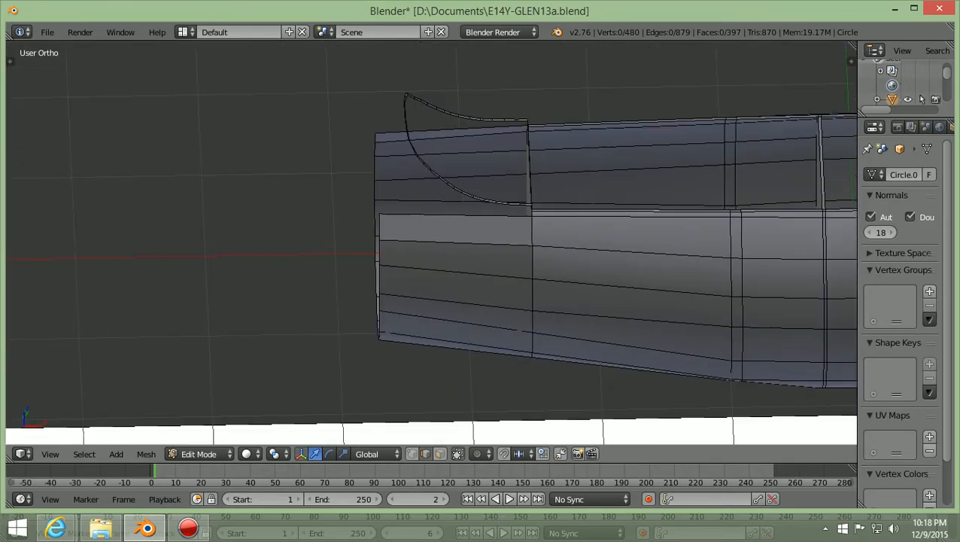
key("KP_1")
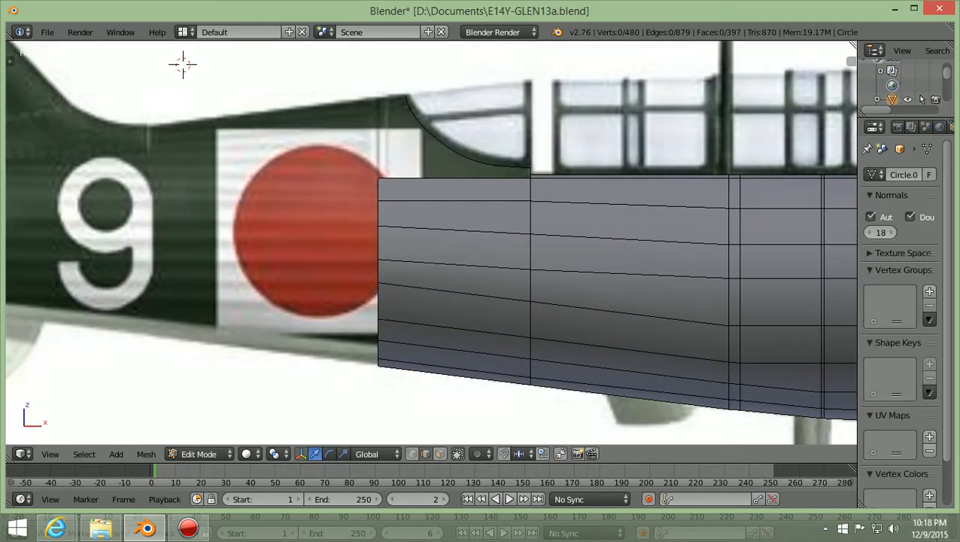
scroll(183, 65, "up", 1)
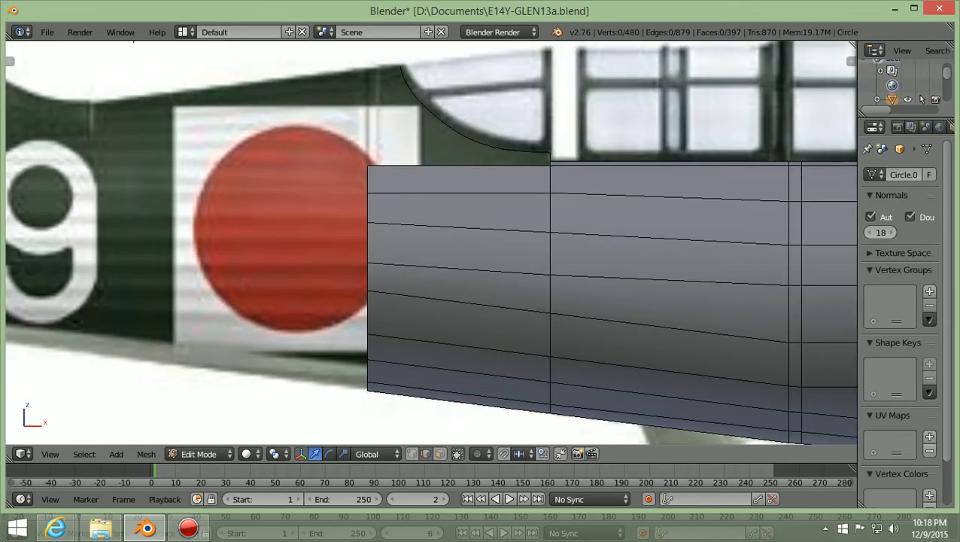
middle_click_drag(134, 41, 133, 82, "shift")
scroll(76, 48, "up", 1)
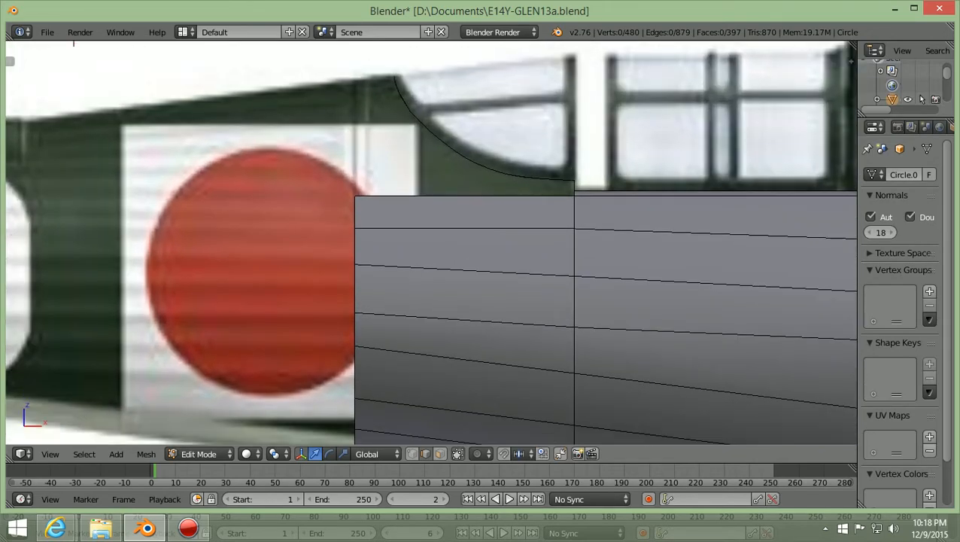
middle_click_drag(432, 260, 432, 225, "shift")
scroll(431, 243, "up", 1)
scroll(431, 243, "up", 3, "shift")
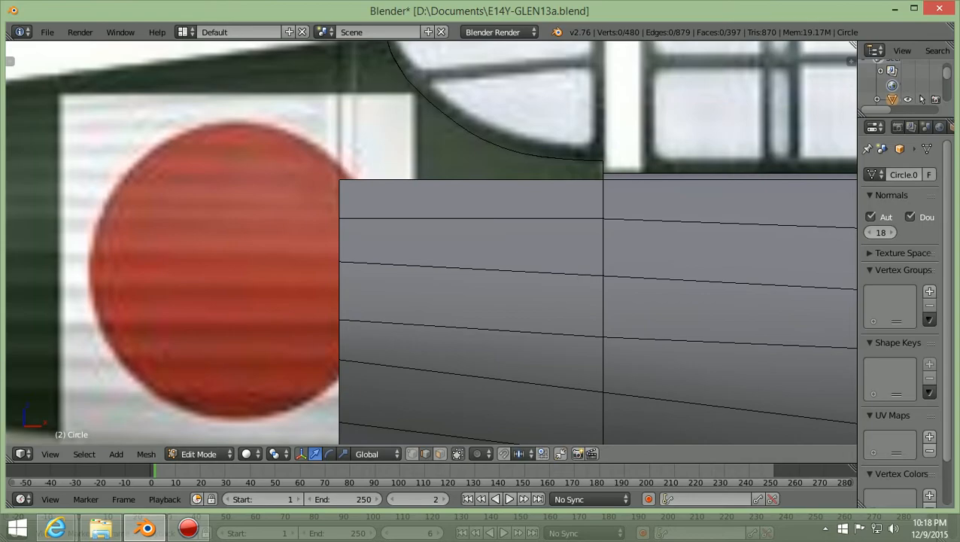
scroll(73, 49, "down", 1)
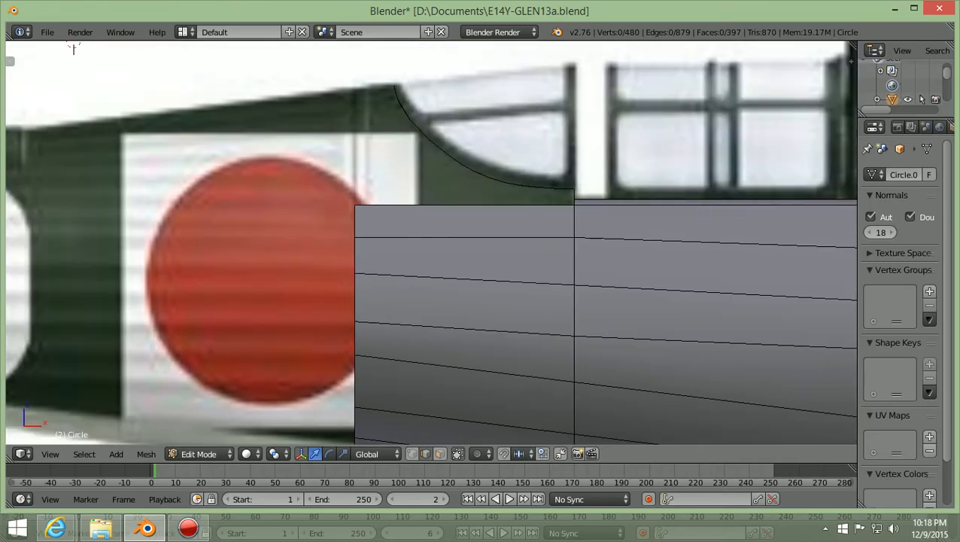
- Delete the rear fuselage face directly below the newly filled one on the -Y side, using face selection
left_click(440, 454)
scroll(431, 242, "down", 1)
middle_click_drag(432, 242, 494, 274)
scroll(431, 243, "up", 3, "shift")
scroll(431, 243, "down", 5, "shift")
scroll(431, 243, "up", 2)
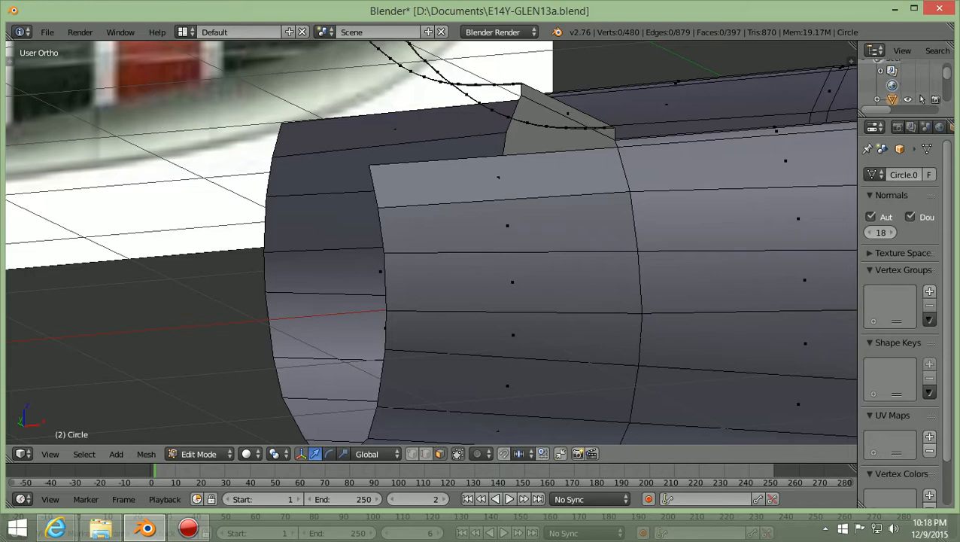
right_click(508, 226)
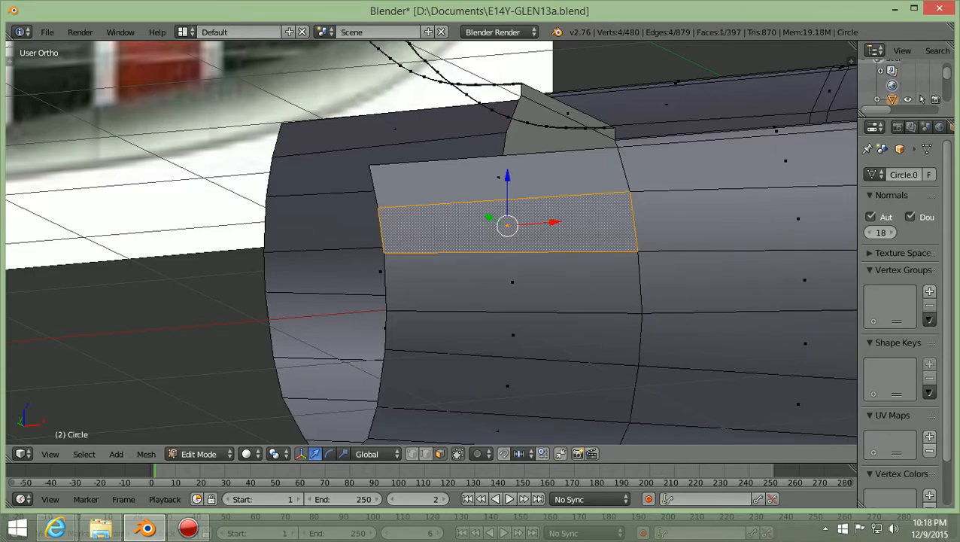
key("x")
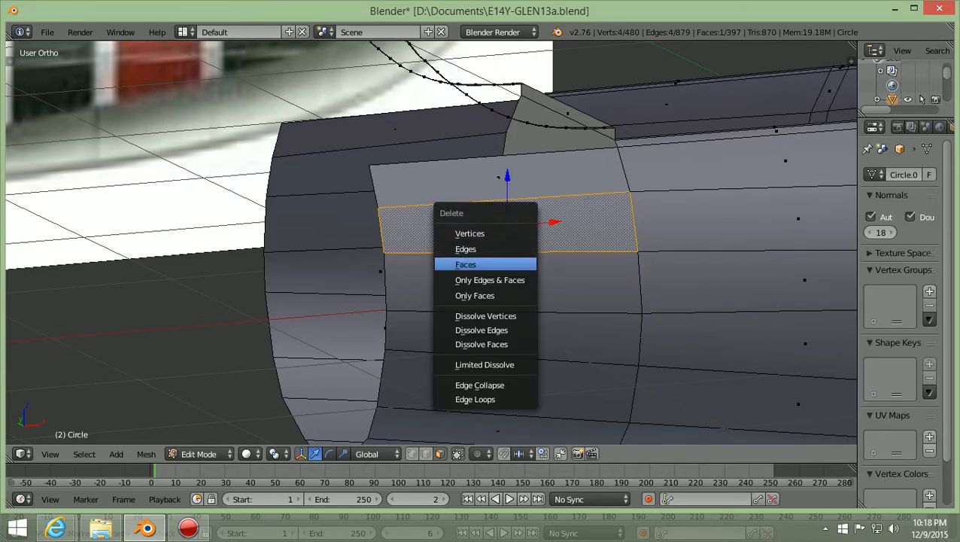
left_click(496, 258)
- Delete the matching rear fuselage face below the newly filled one on the +Y side
scroll(432, 242, "down", 1)
middle_click_drag(431, 242, 468, 242)
right_click(330, 183)
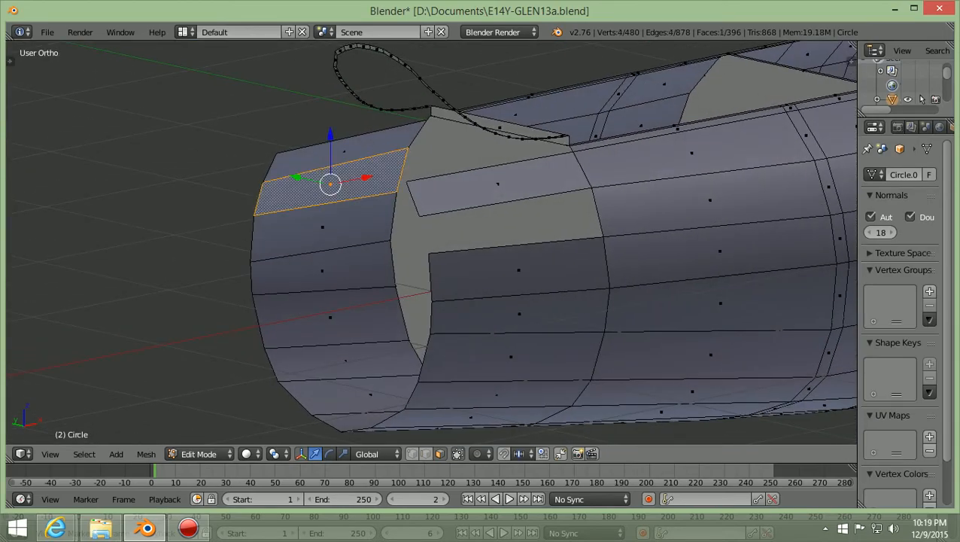
key("x")
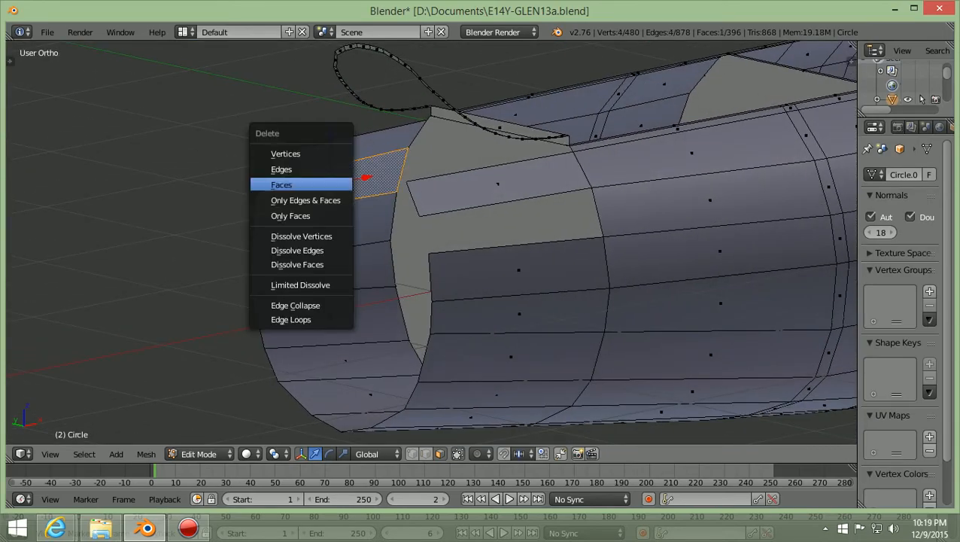
left_click(279, 186)
mouse_move(279, 186)
middle_mouse_down()
mouse_move(316, 188)
mouse_move(235, 164)
mouse_move(242, 175)
middle_mouse_up()
scroll(242, 175, "up", 1)
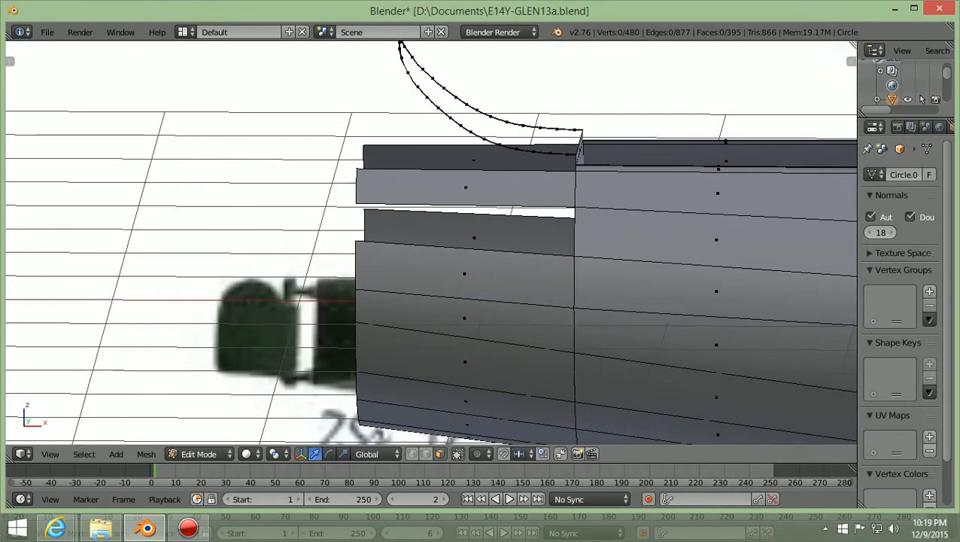
- Examine the gaps in the rear fuselage sides against the side-view reference below the canopy frame and from an oblique angle
scroll(242, 175, "down", 1)
key("KP_1")
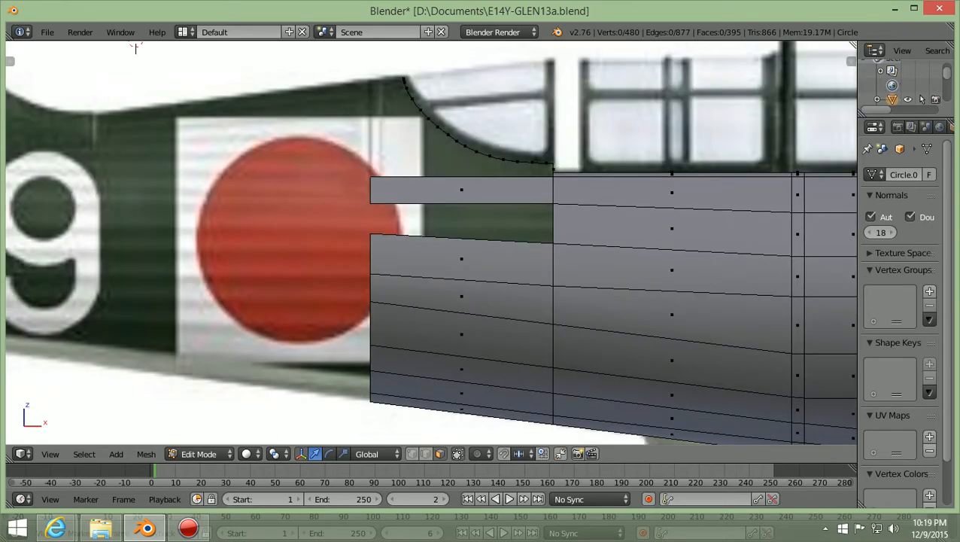
middle_click_drag(135, 49, 135, 109, "shift")
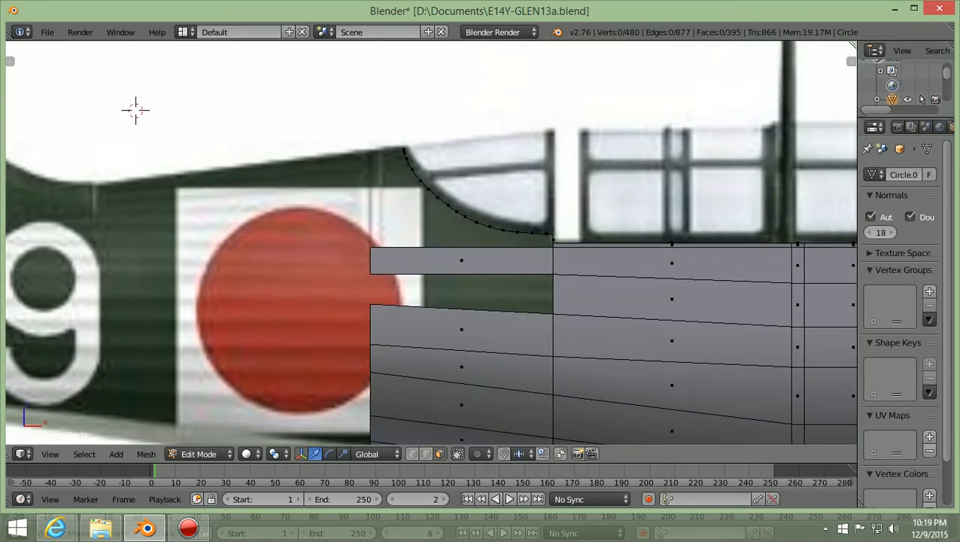
scroll(90, 90, "up", 2)
middle_click_drag(12, 51, 13, 86, "shift")
middle_click_drag(431, 243, 362, 186, "shift")
scroll(431, 242, "up", 1)
scroll(431, 242, "up", 4)
scroll(431, 243, "down", 2)
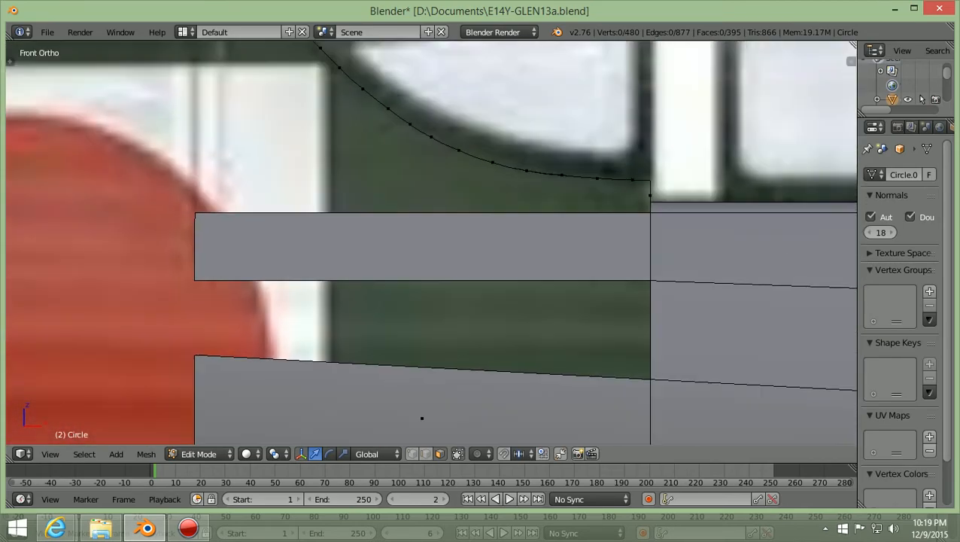
scroll(431, 243, "up", 5, "shift")
scroll(431, 242, "up", 1)
scroll(431, 242, "down", 1)
scroll(431, 242, "down", 2)
middle_click_drag(431, 243, 538, 339)
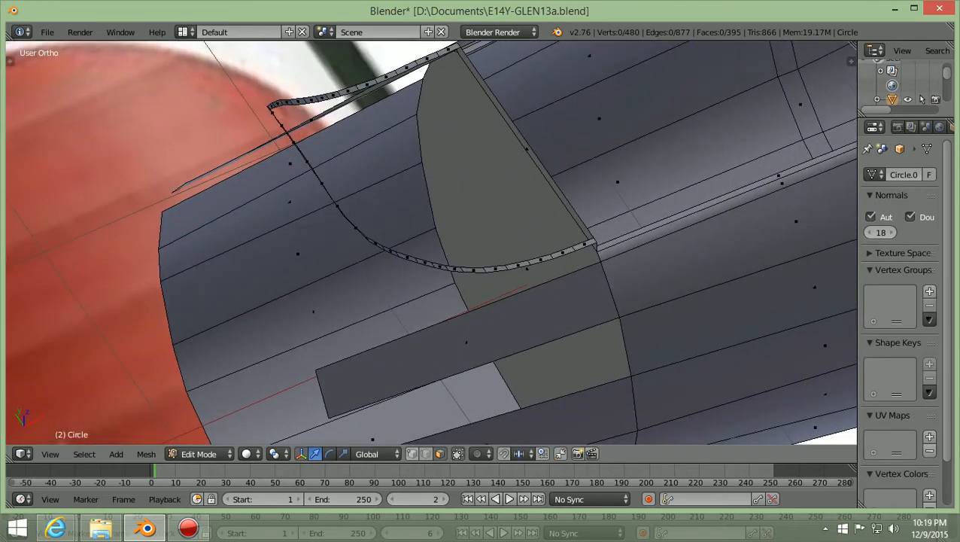
- Select the outer-edge vertices along the -Y side of the curved rear canopy frame, using vertex selection in top view
left_click(412, 454)
scroll(432, 242, "down", 1)
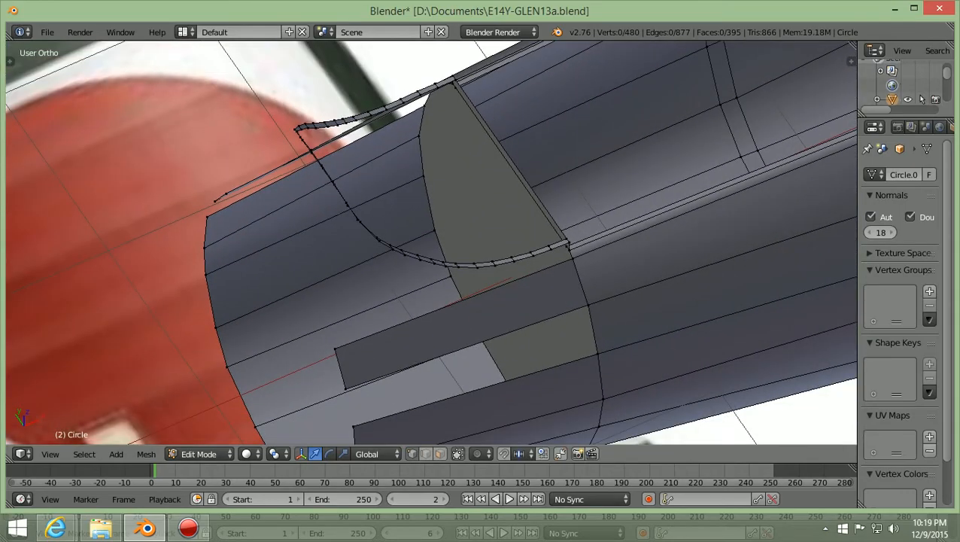
scroll(431, 242, "down", 1)
scroll(431, 243, "down", 1)
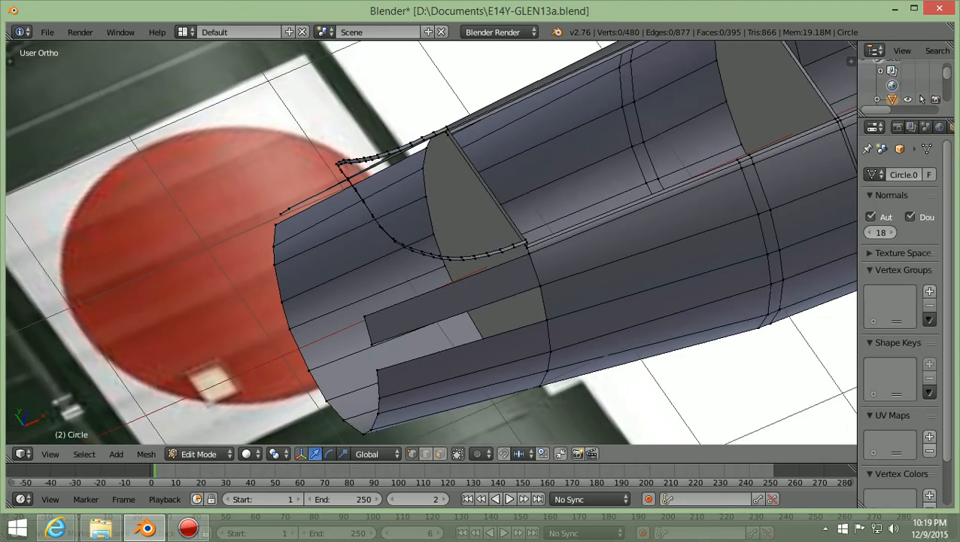
scroll(431, 242, "up", 2)
scroll(431, 243, "down", 1)
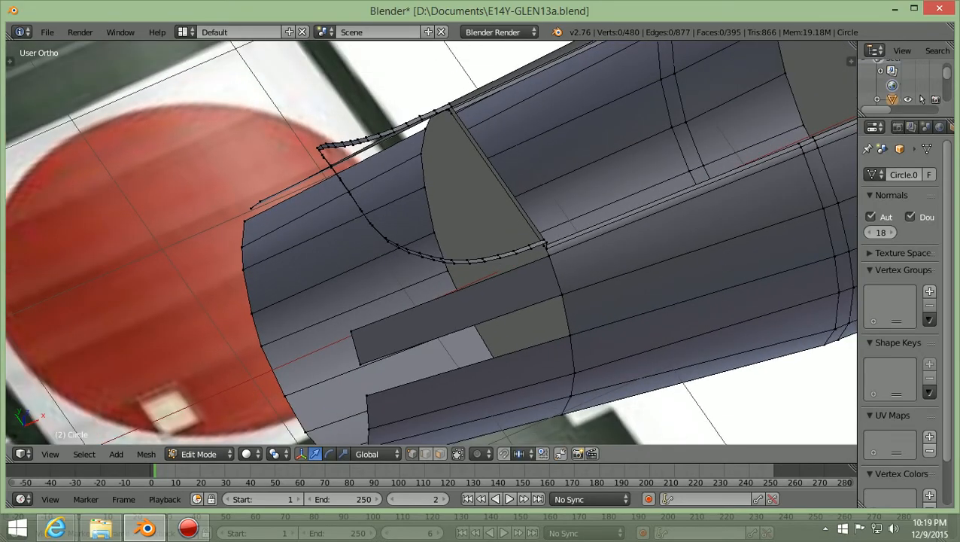
scroll(431, 243, "up", 2)
scroll(431, 242, "down", 1)
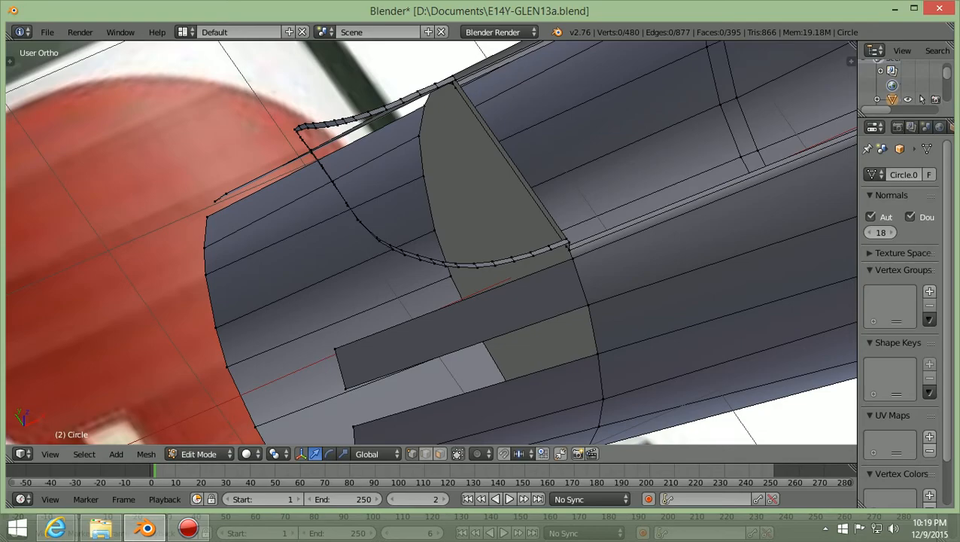
key("KP_7")
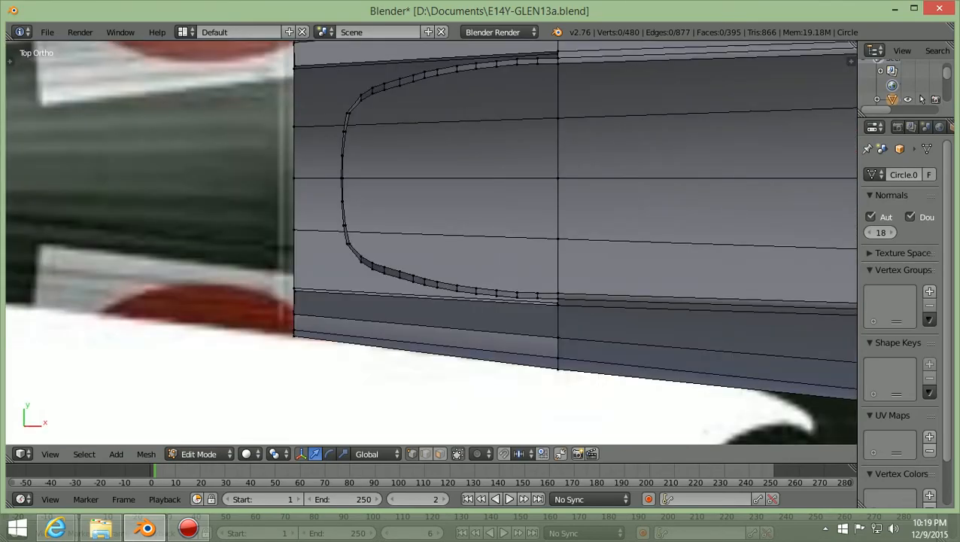
scroll(431, 242, "up", 5)
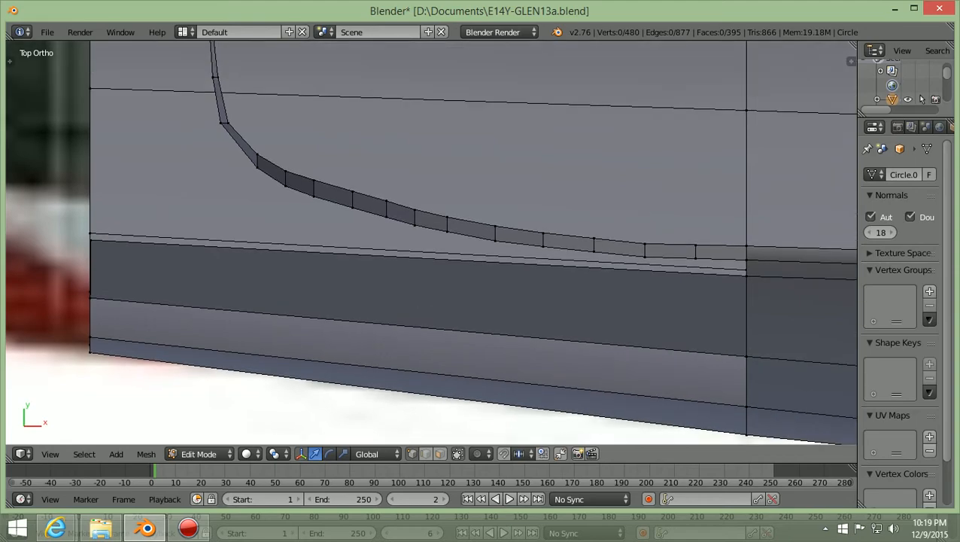
scroll(431, 242, "up", 5, "ctrl")
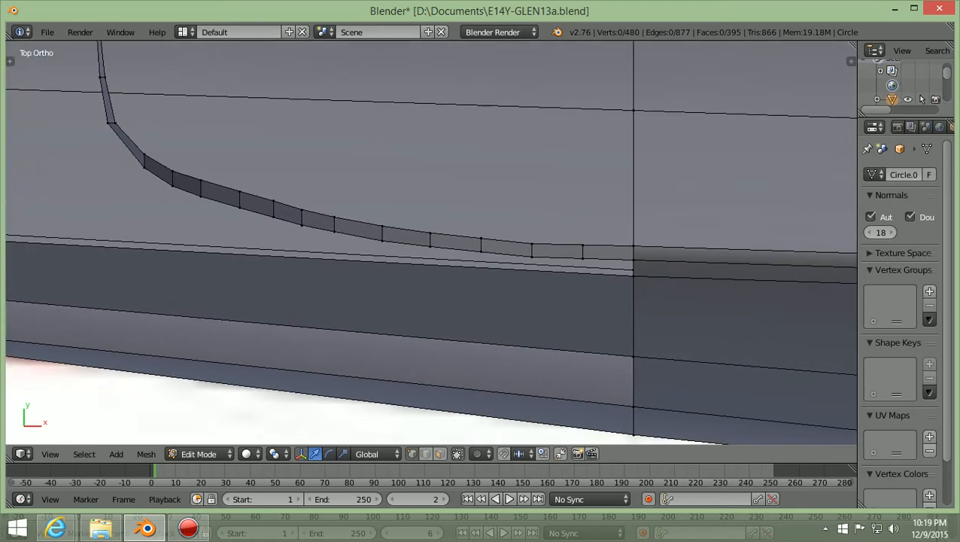
mouse_move(126, 188)
left_mouse_down("ctrl")
mouse_move(152, 166)
mouse_move(301, 231)
mouse_move(580, 259)
left_mouse_up("ctrl")
scroll(580, 259, "down", 3)
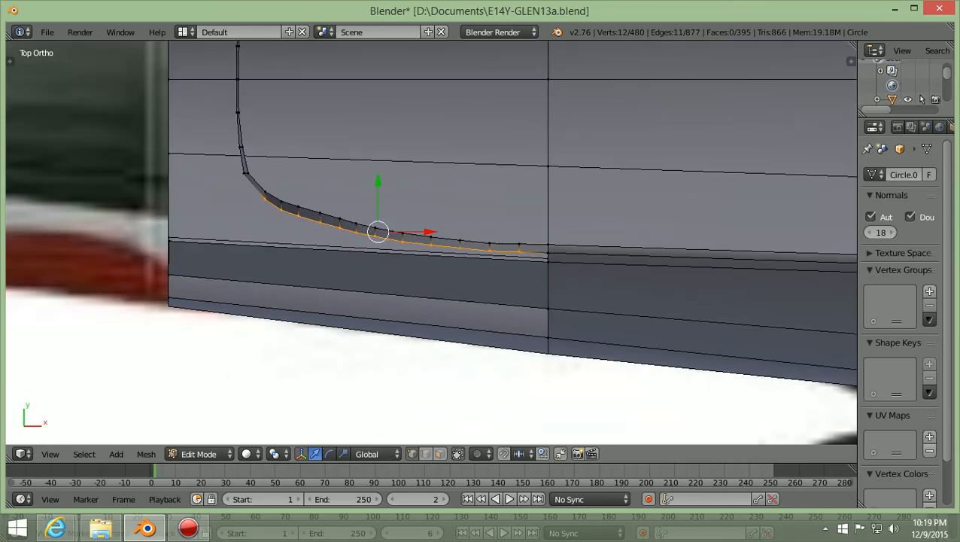
- Examine how the selected canopy frame edge lines up with the fuselage's upper side face, from oblique angles and against the side-view reference
middle_click_drag(580, 259, 547, 167)
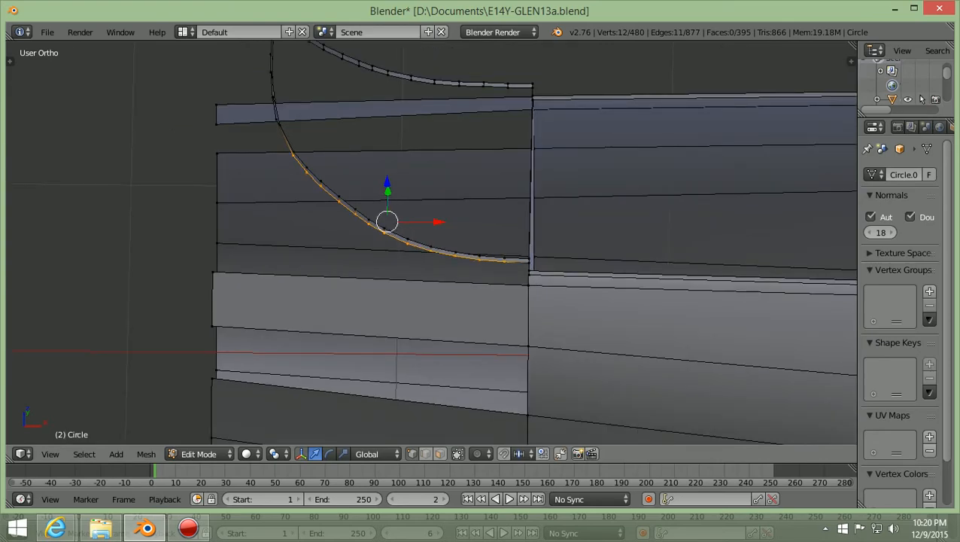
middle_click_drag(548, 167, 529, 176)
scroll(433, 242, "up", 1)
scroll(433, 242, "up", 1)
scroll(433, 242, "down", 1)
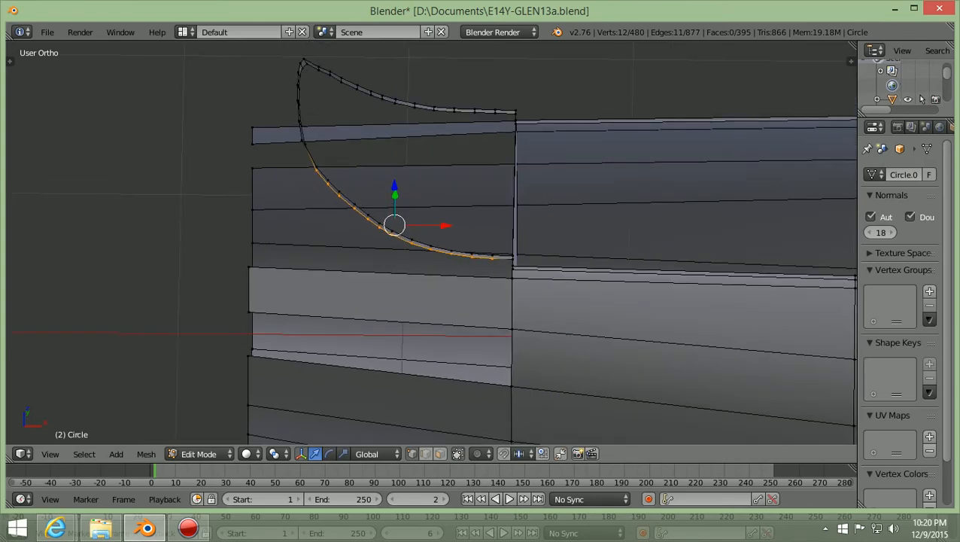
middle_click_drag(530, 176, 580, 151)
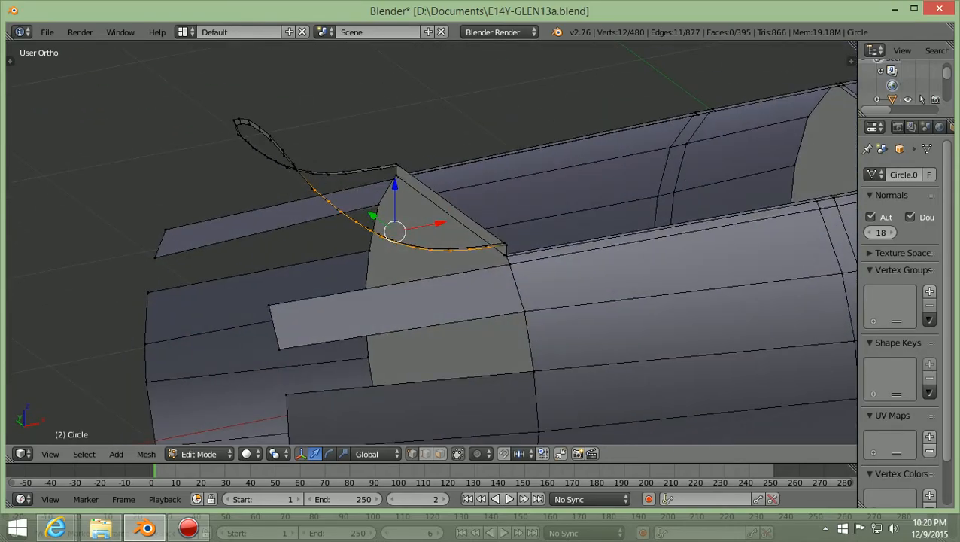
key("KP_1")
scroll(432, 242, "up", 2)
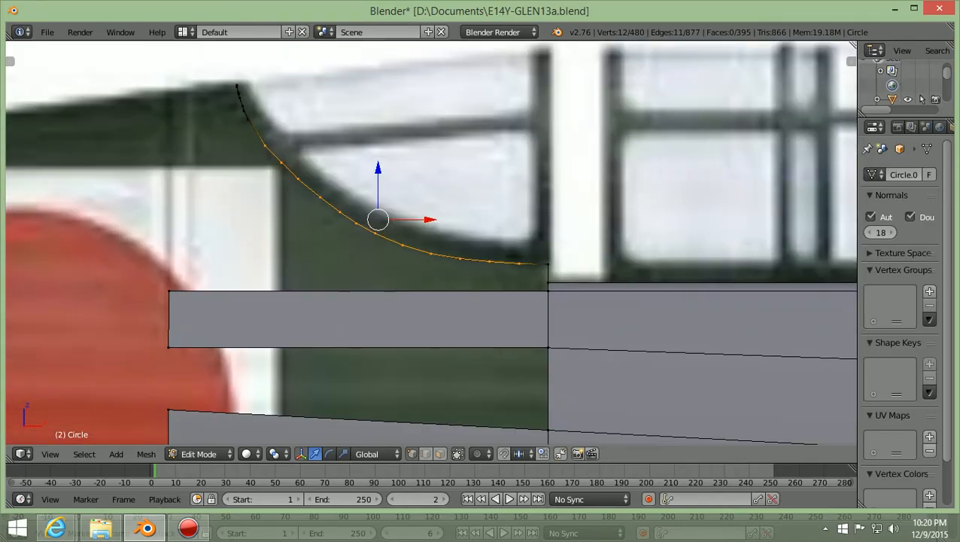
scroll(432, 242, "up", 1)
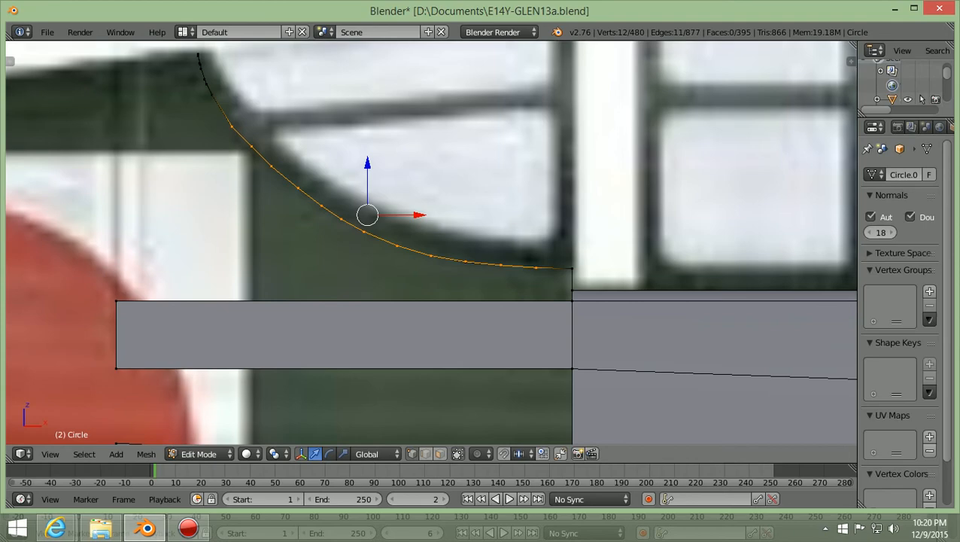
scroll(428, 238, "down", 1)
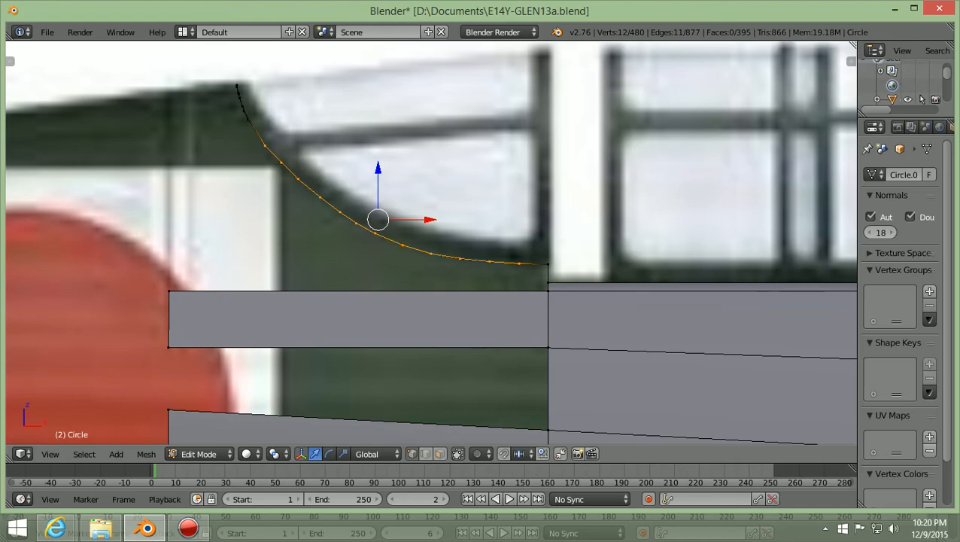
scroll(432, 243, "down", 1)
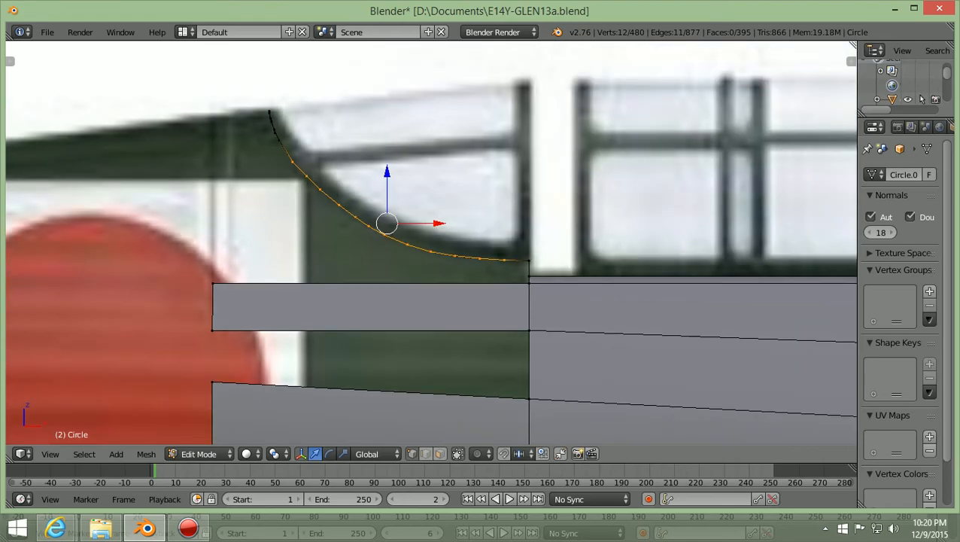
- Deselect the canopy frame vertices and switch the fuselage from Edit Mode to Object Mode
key("a")
scroll(432, 242, "down", 1)
middle_click_drag(432, 243, 390, 295)
scroll(432, 242, "down", 3)
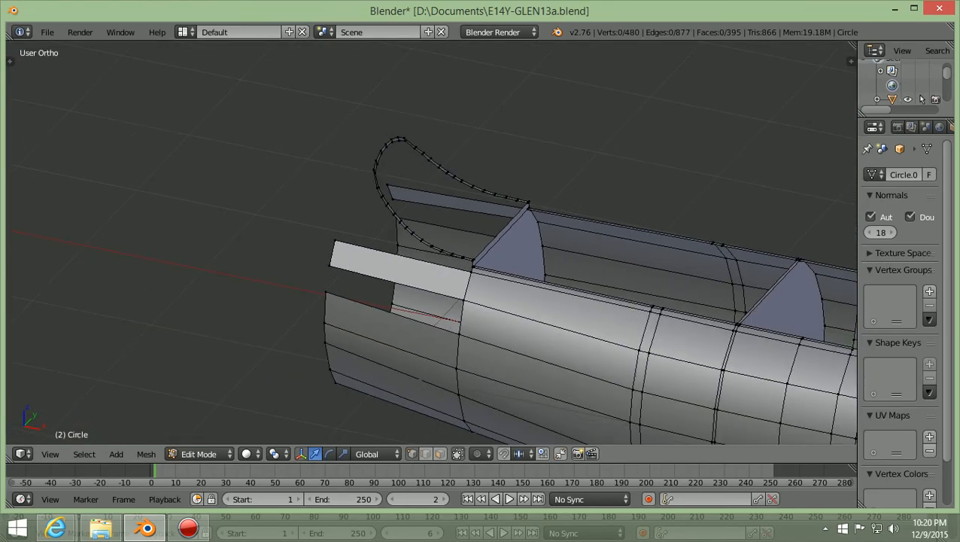
scroll(432, 242, "up", 6, "ctrl")
scroll(432, 242, "down", 3, "shift")
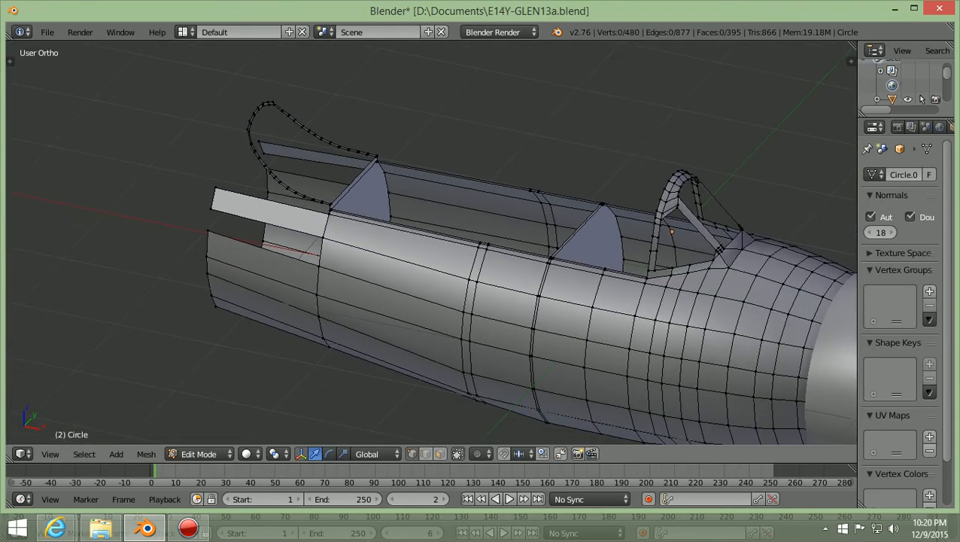
left_click(198, 454)
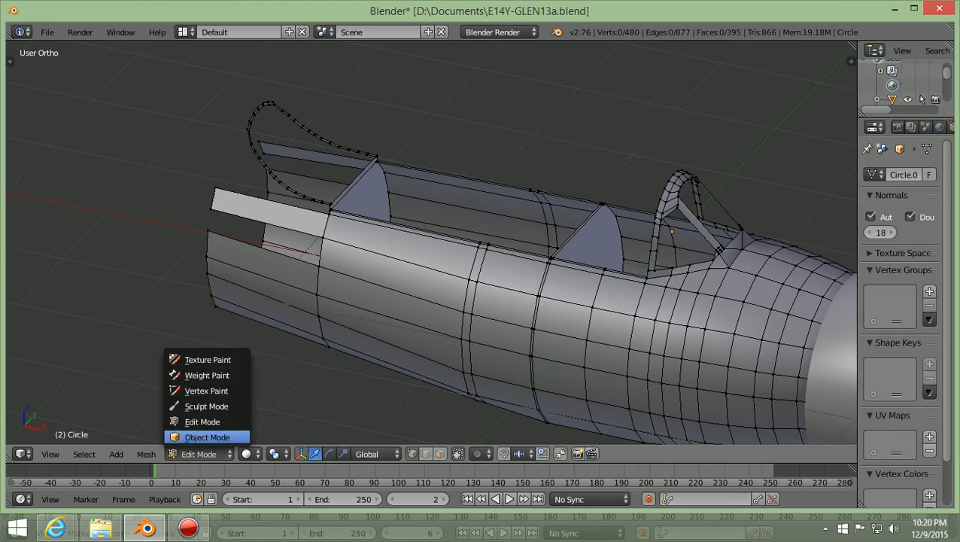
left_click(204, 439)
scroll(432, 242, "down", 3)
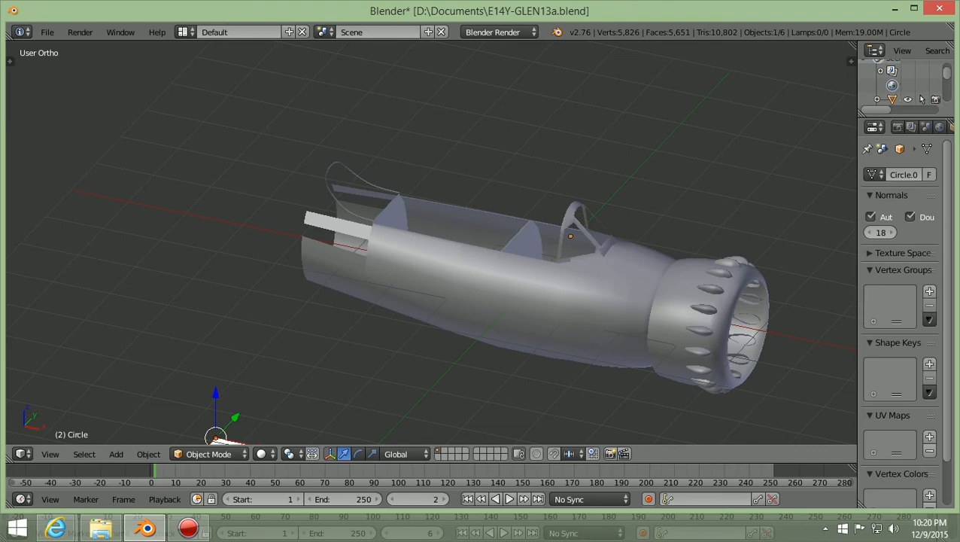
scroll(432, 243, "down", 1)
scroll(432, 242, "up", 1)
scroll(431, 242, "down", 1)
scroll(432, 242, "up", 2)
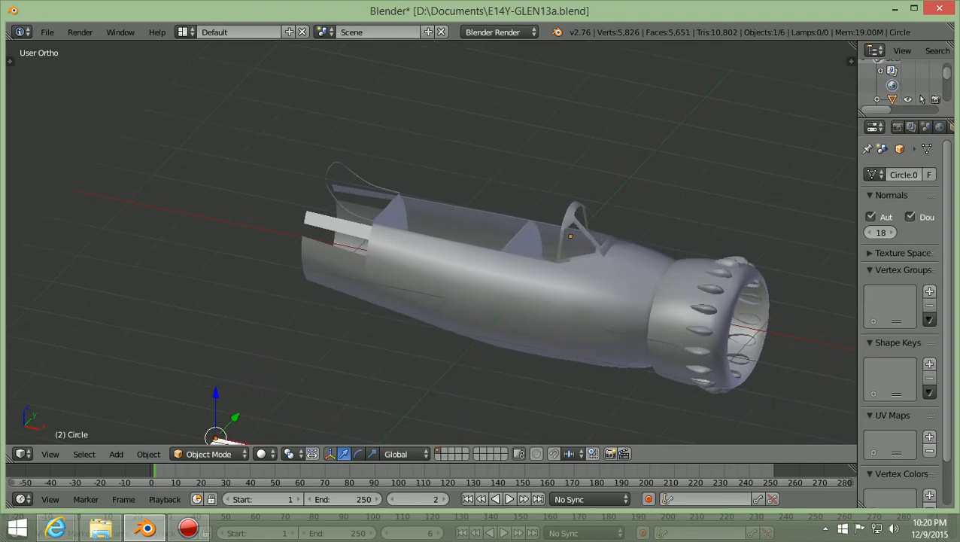